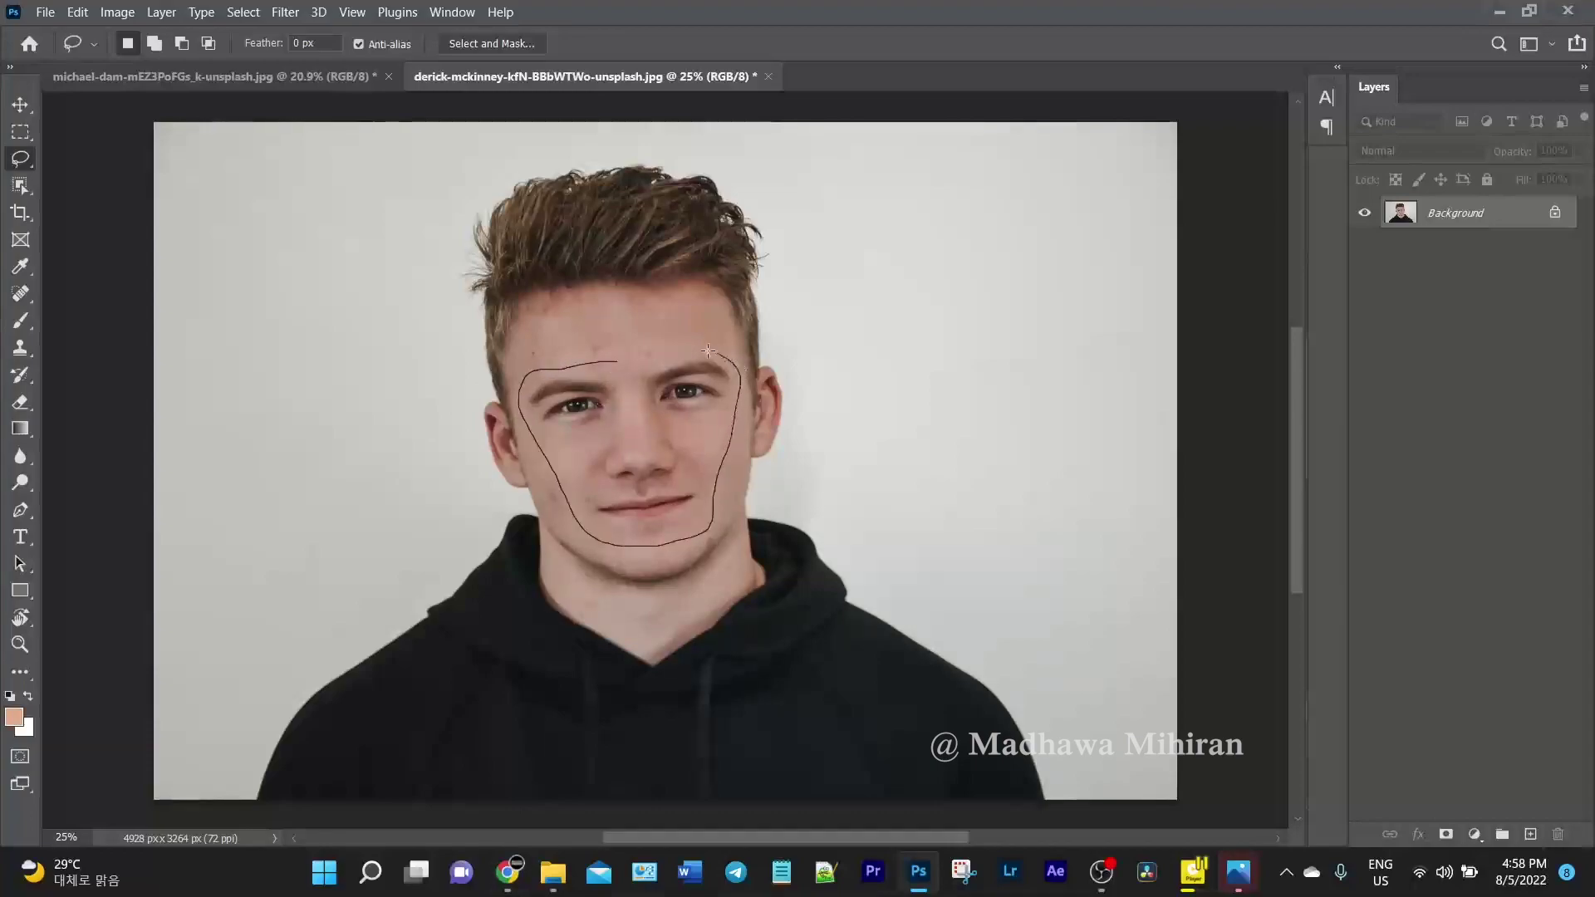
Lasso the man's face from brows to chin and copy the selection
drag(607, 360, 616, 373)
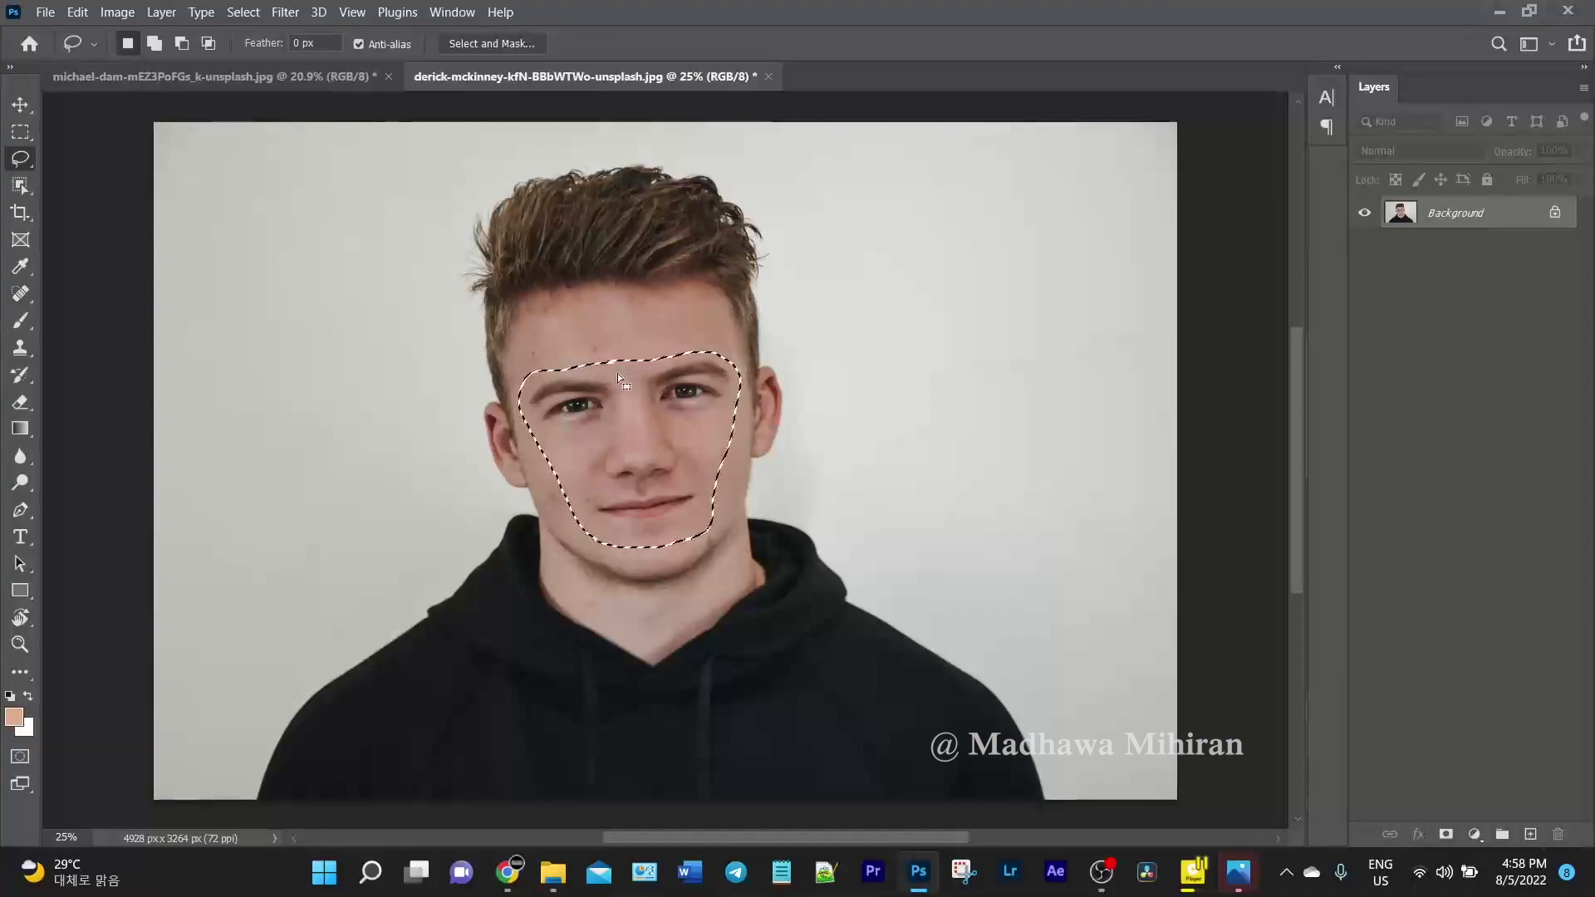
key(ctrl+c)
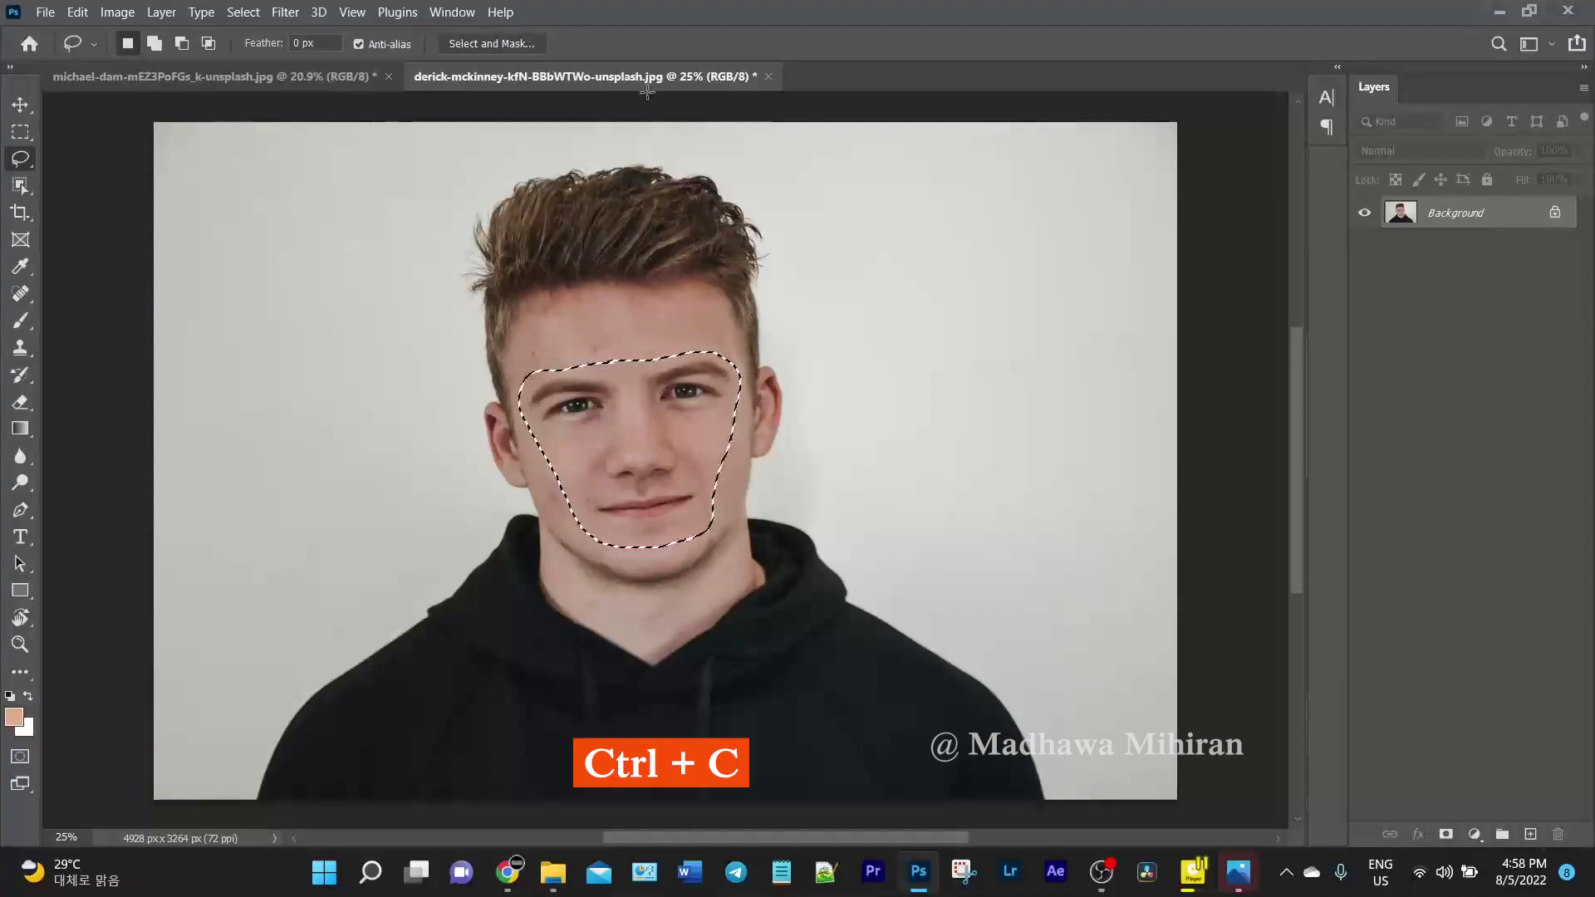
Paste the man's face into the woman's photo, rotating it, moving it up and enlarging it to about 120%
click(312, 74)
key(ctrl+v)
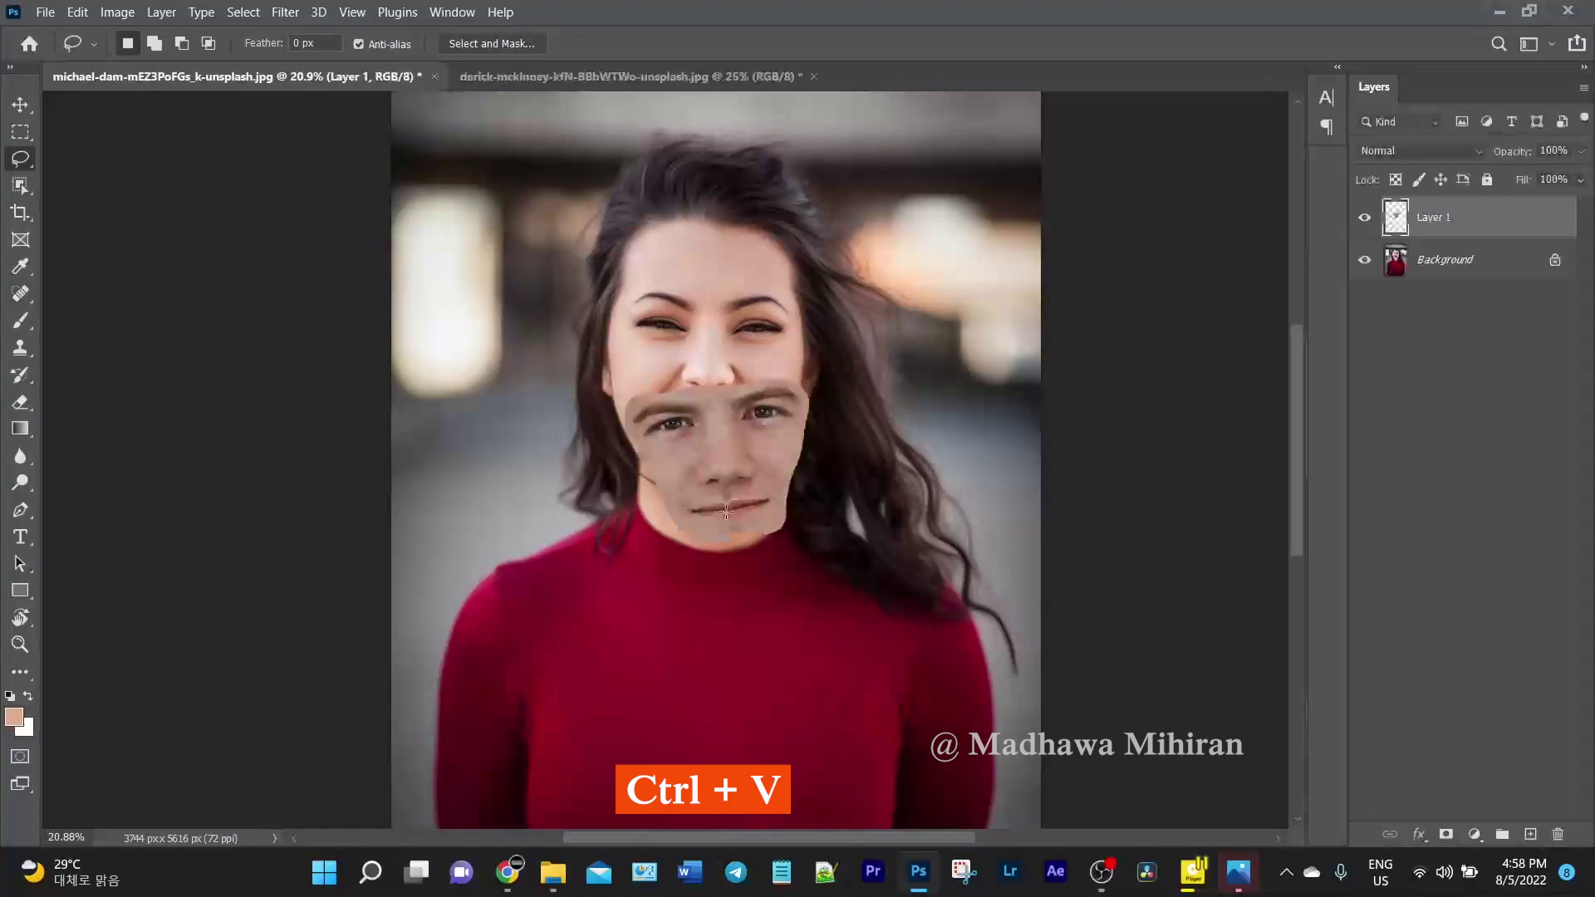
key(ctrl+t)
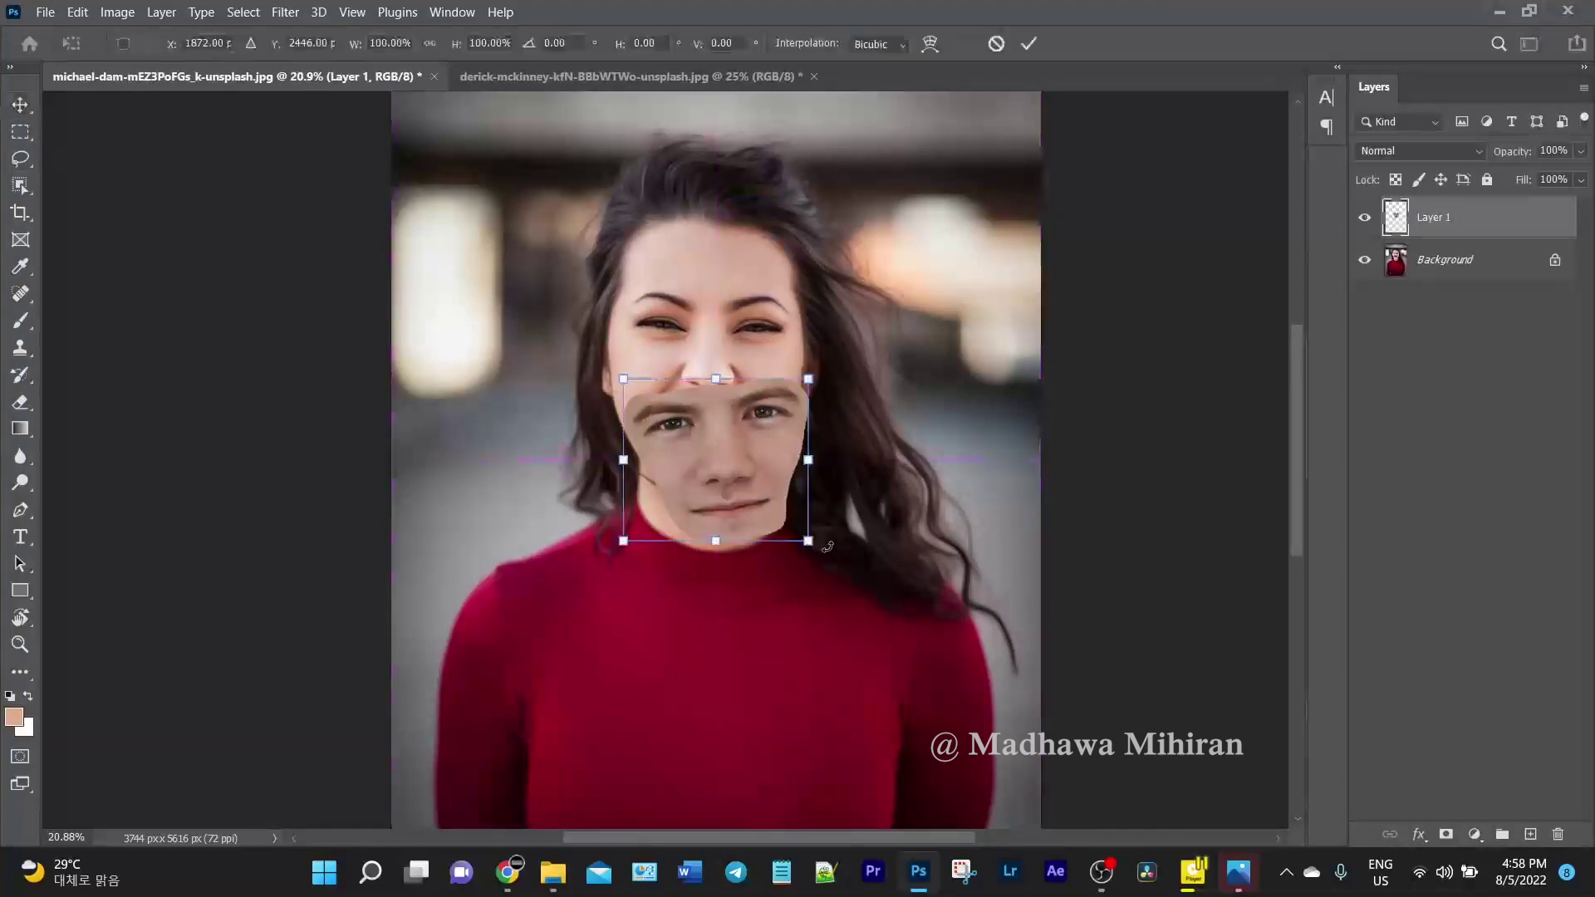
drag(827, 546, 813, 563)
drag(724, 465, 704, 375)
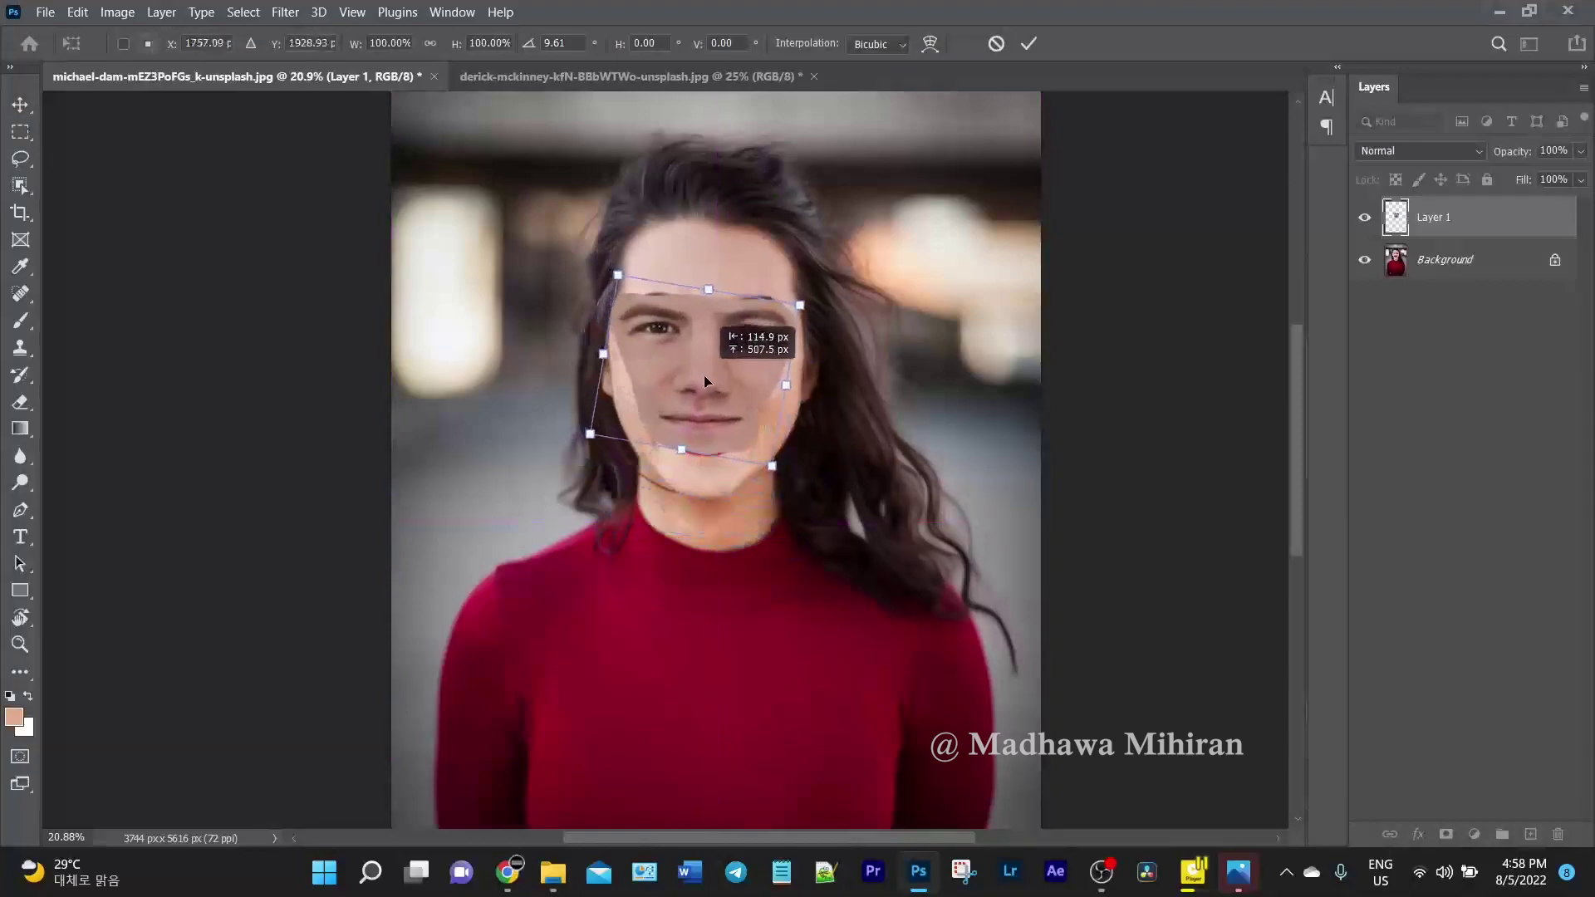
drag(590, 435, 596, 477)
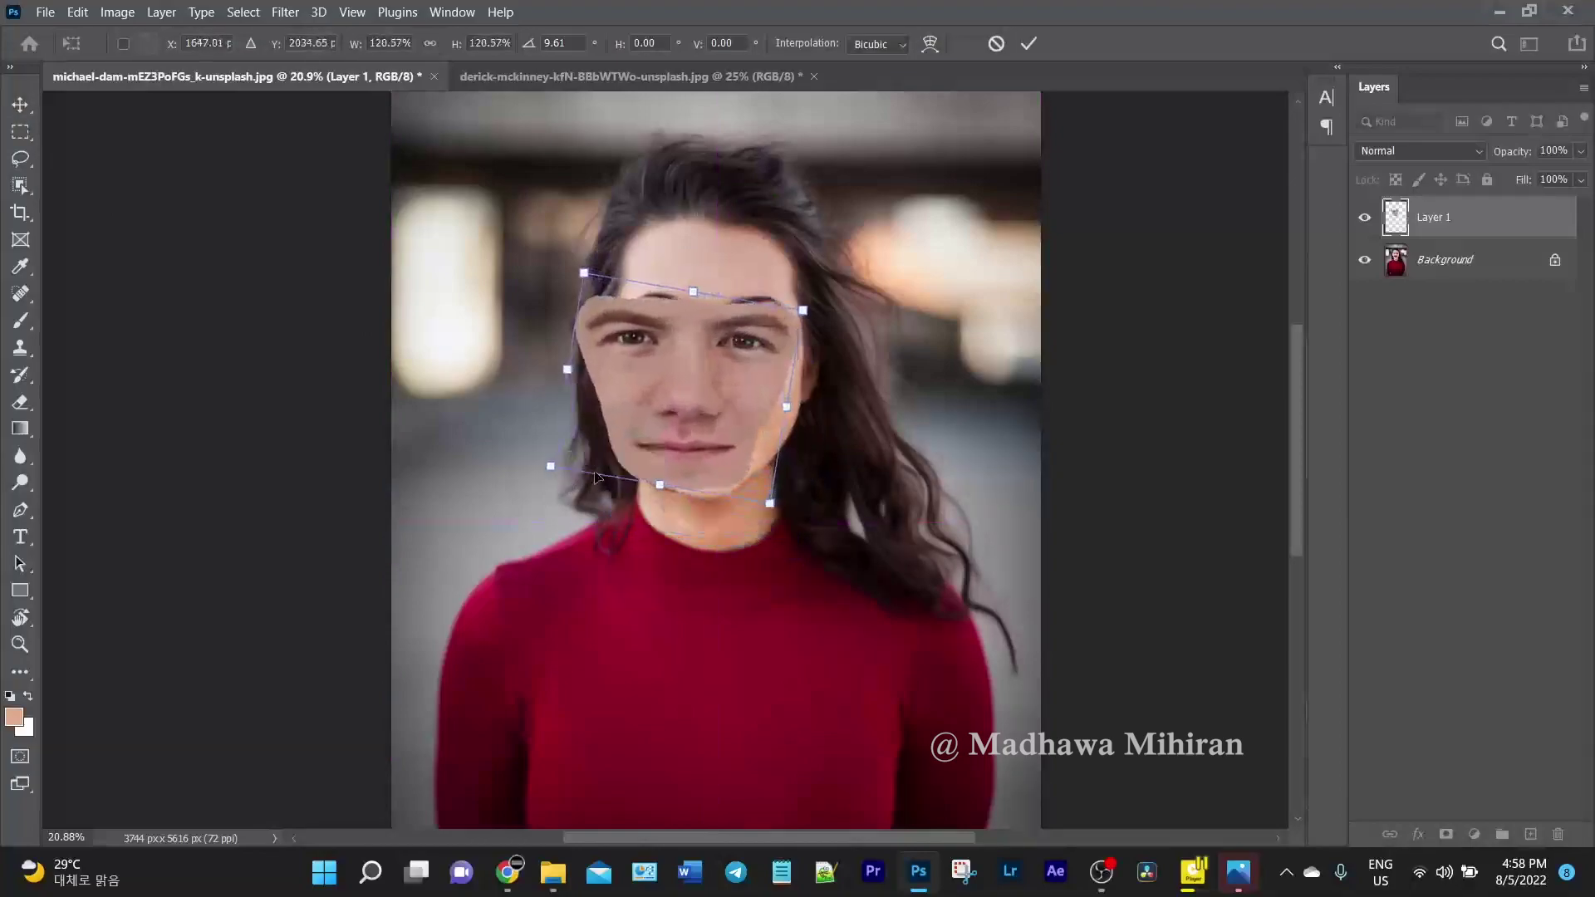
Narrow the pasted face at both sides, widen the chin, nudge it into place and apply
drag(688, 416, 702, 402)
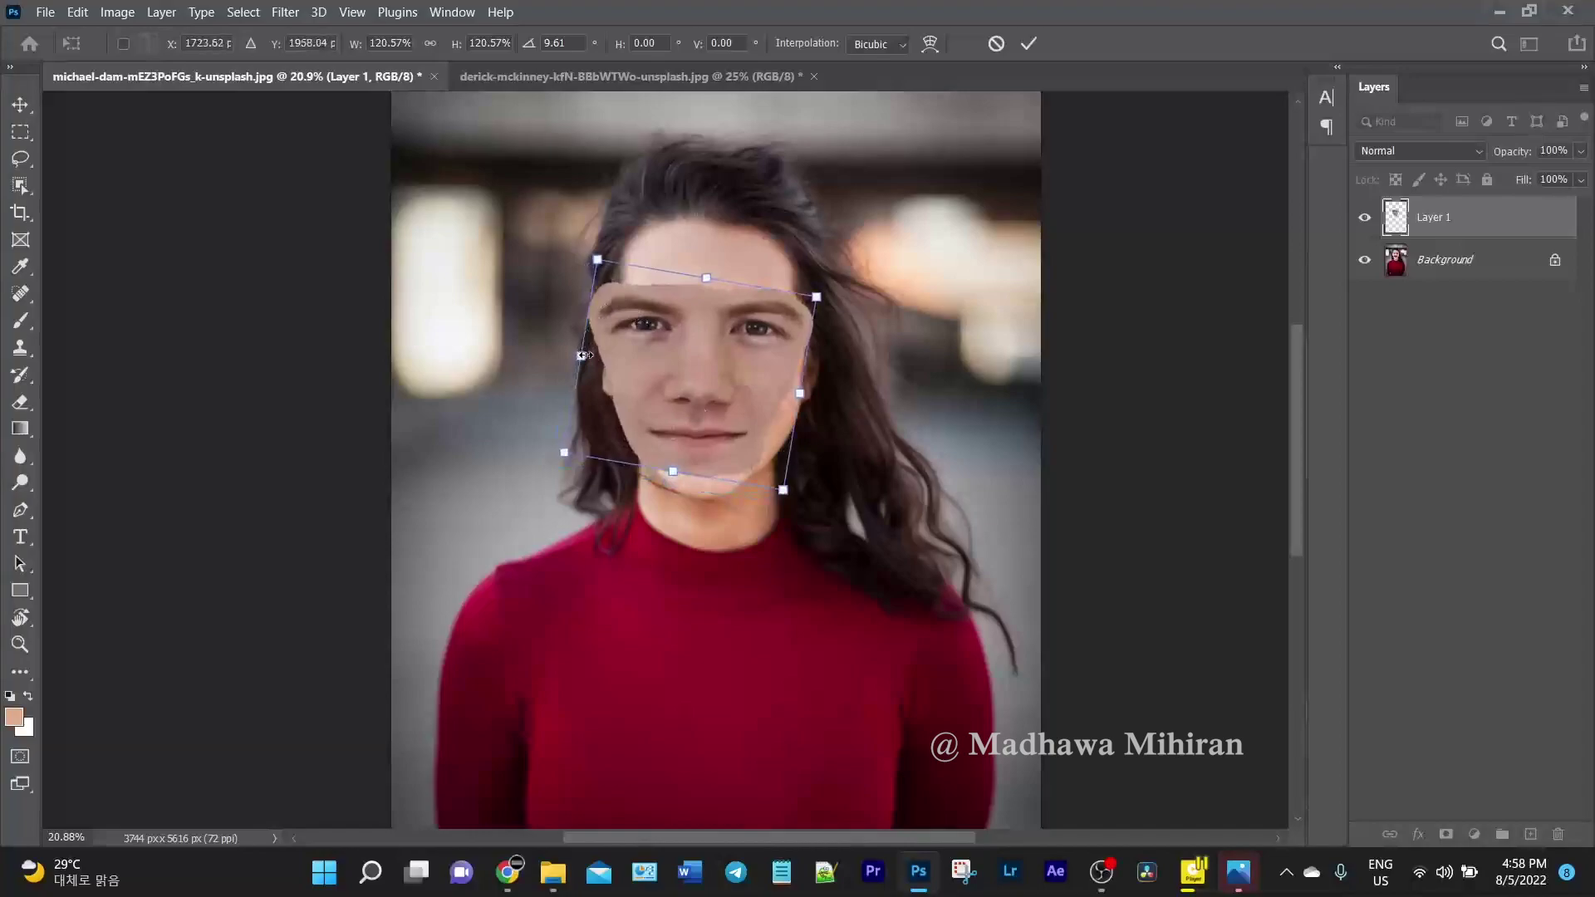
drag(584, 355, 602, 360)
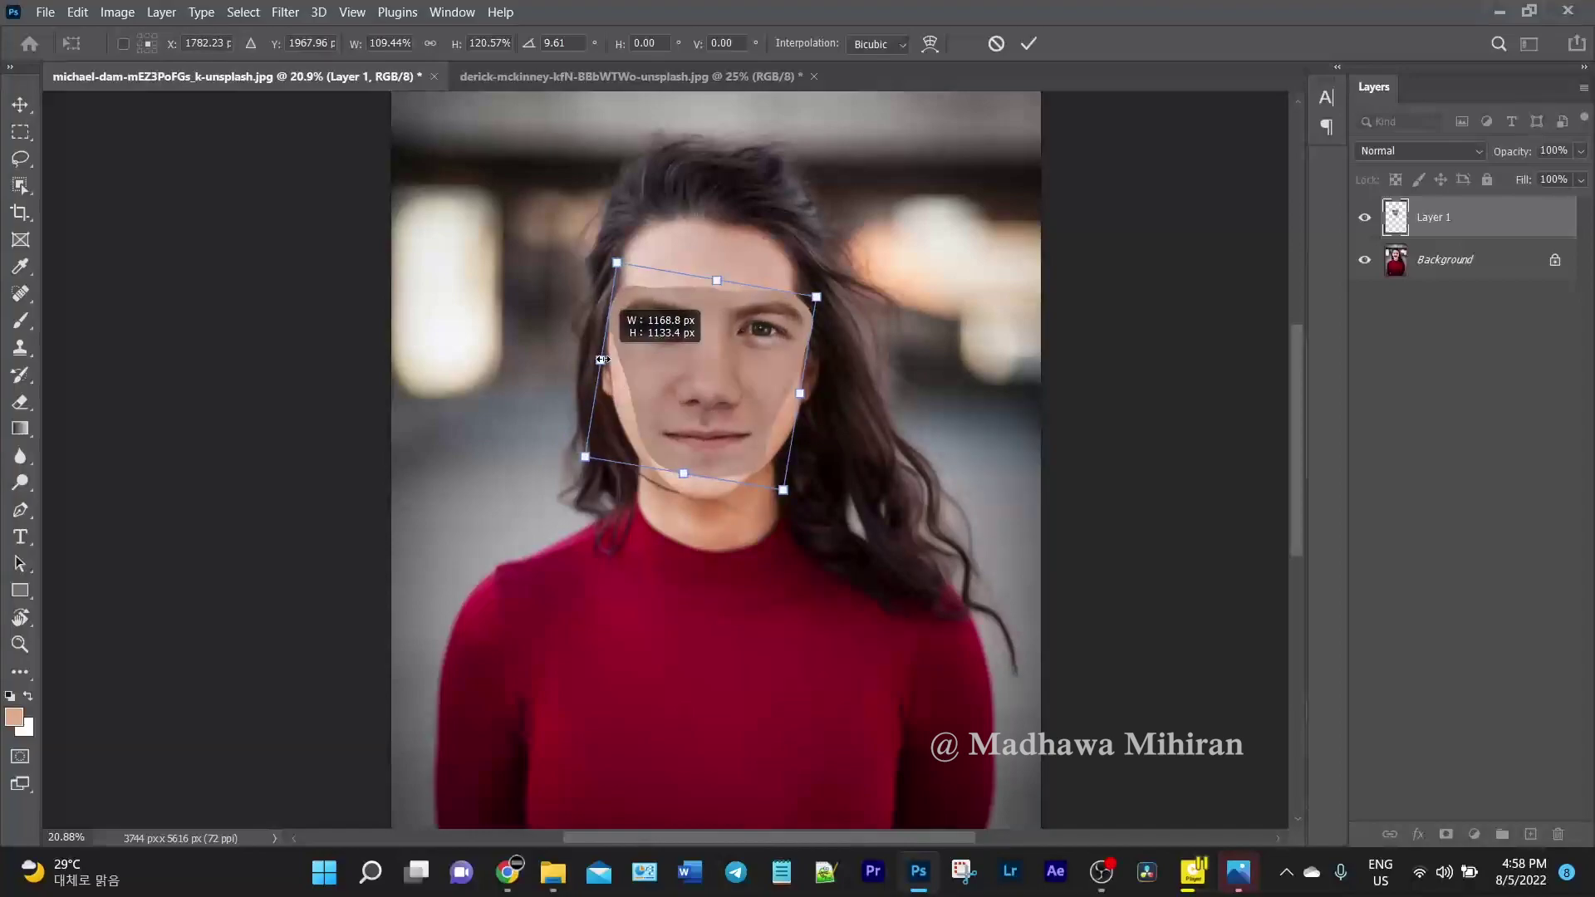
drag(804, 393, 786, 391)
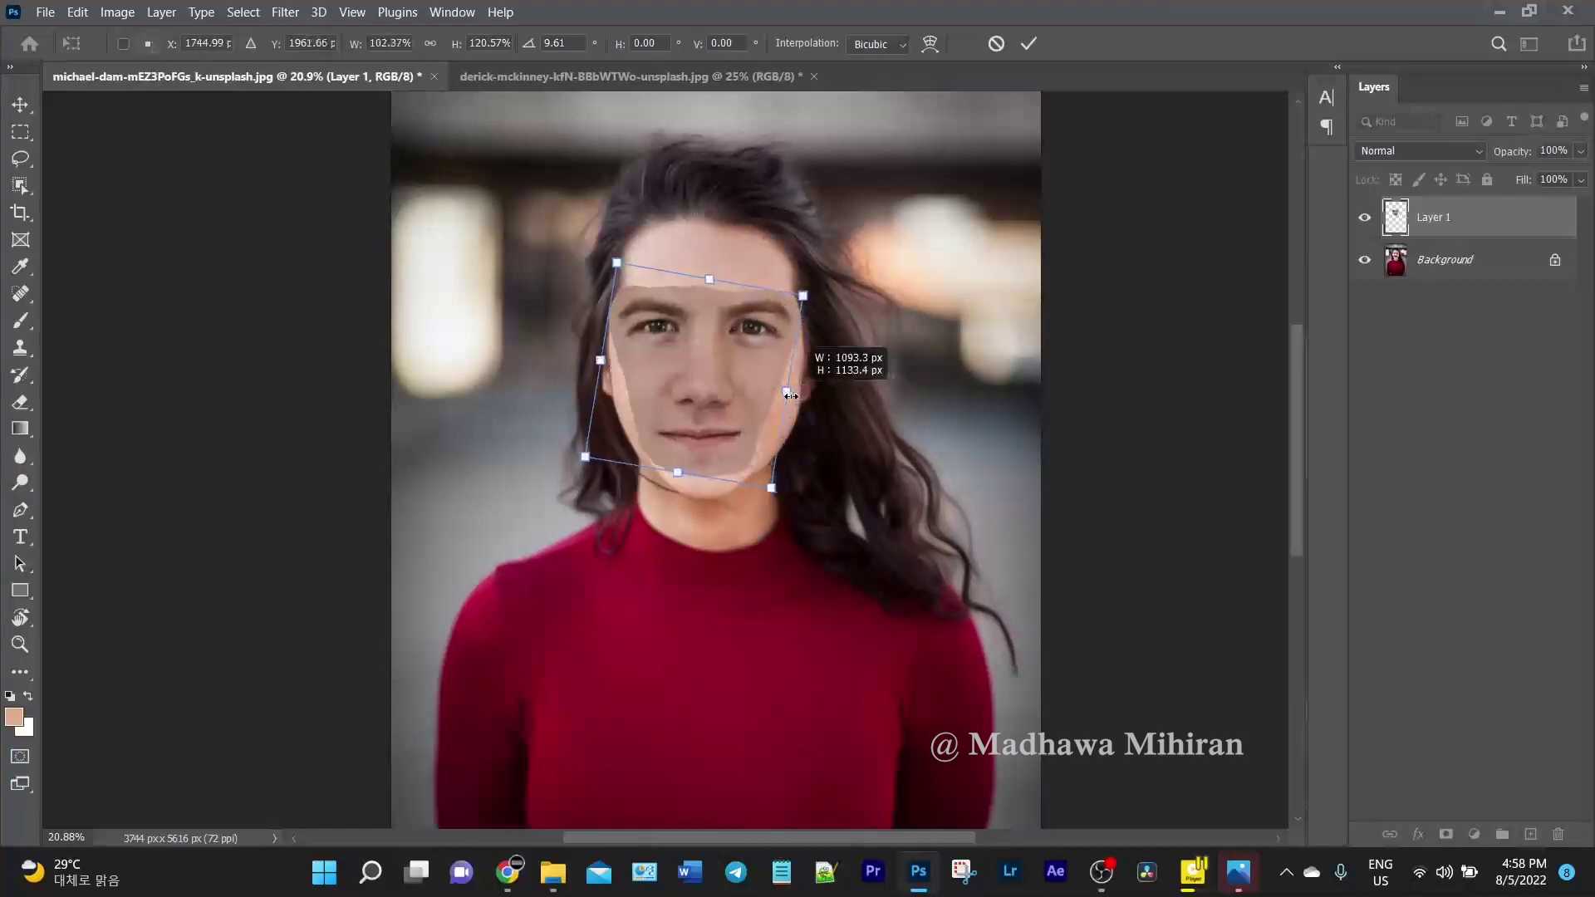
drag(771, 487, 781, 498)
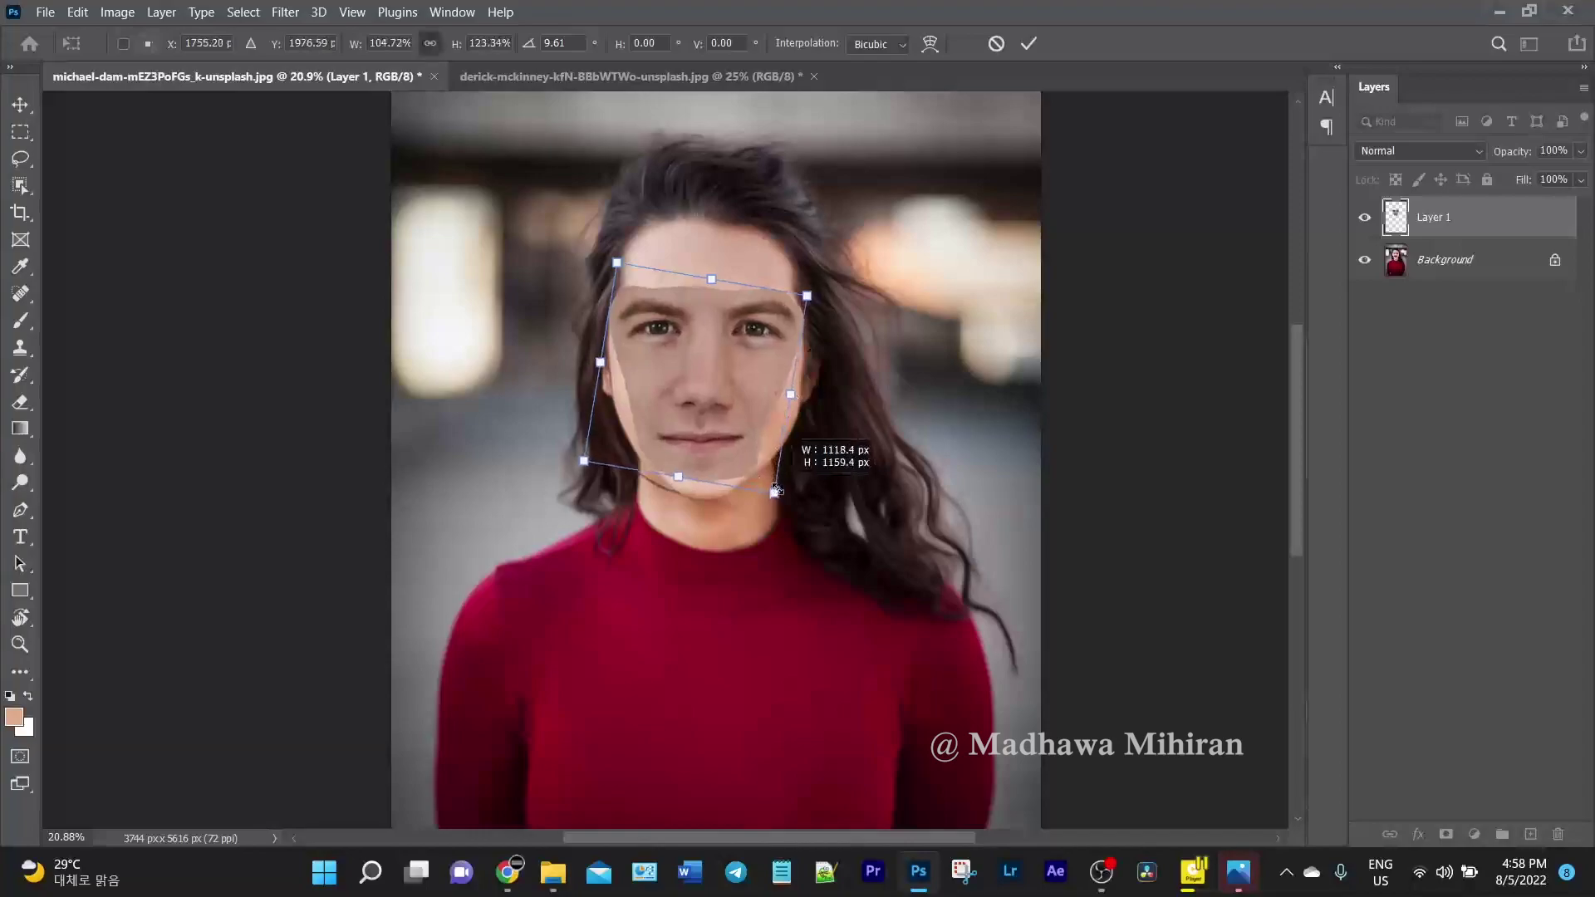
drag(705, 384, 705, 385)
click(1022, 48)
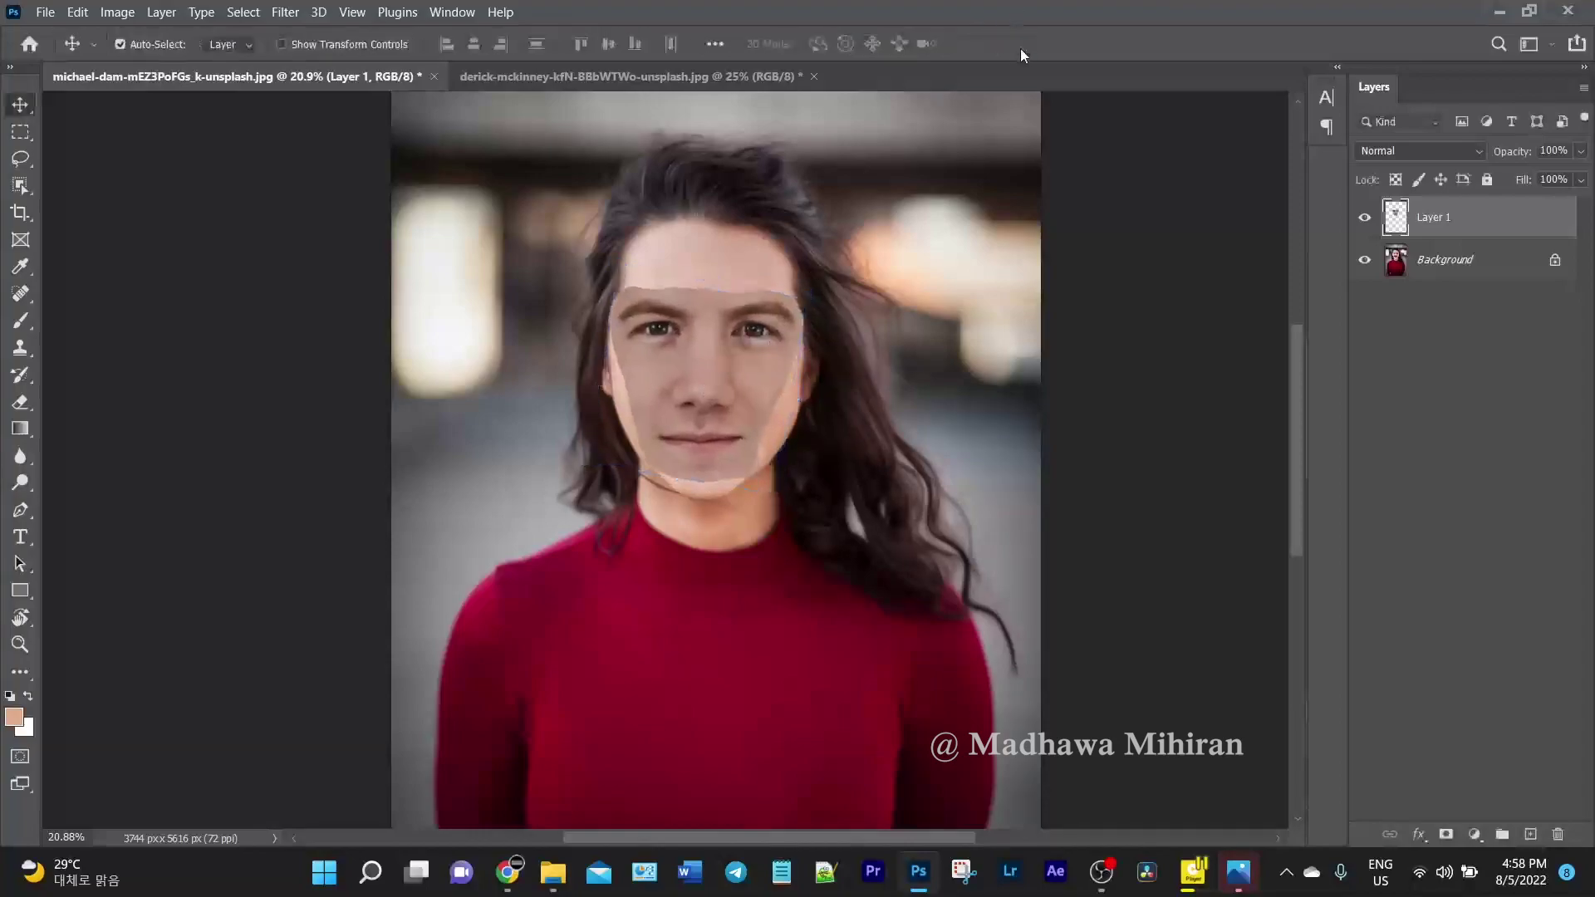
Select Layer 1's pixels, contract 13 px, and delete that area from the unlocked Background
right_click(1397, 216)
click(1399, 270)
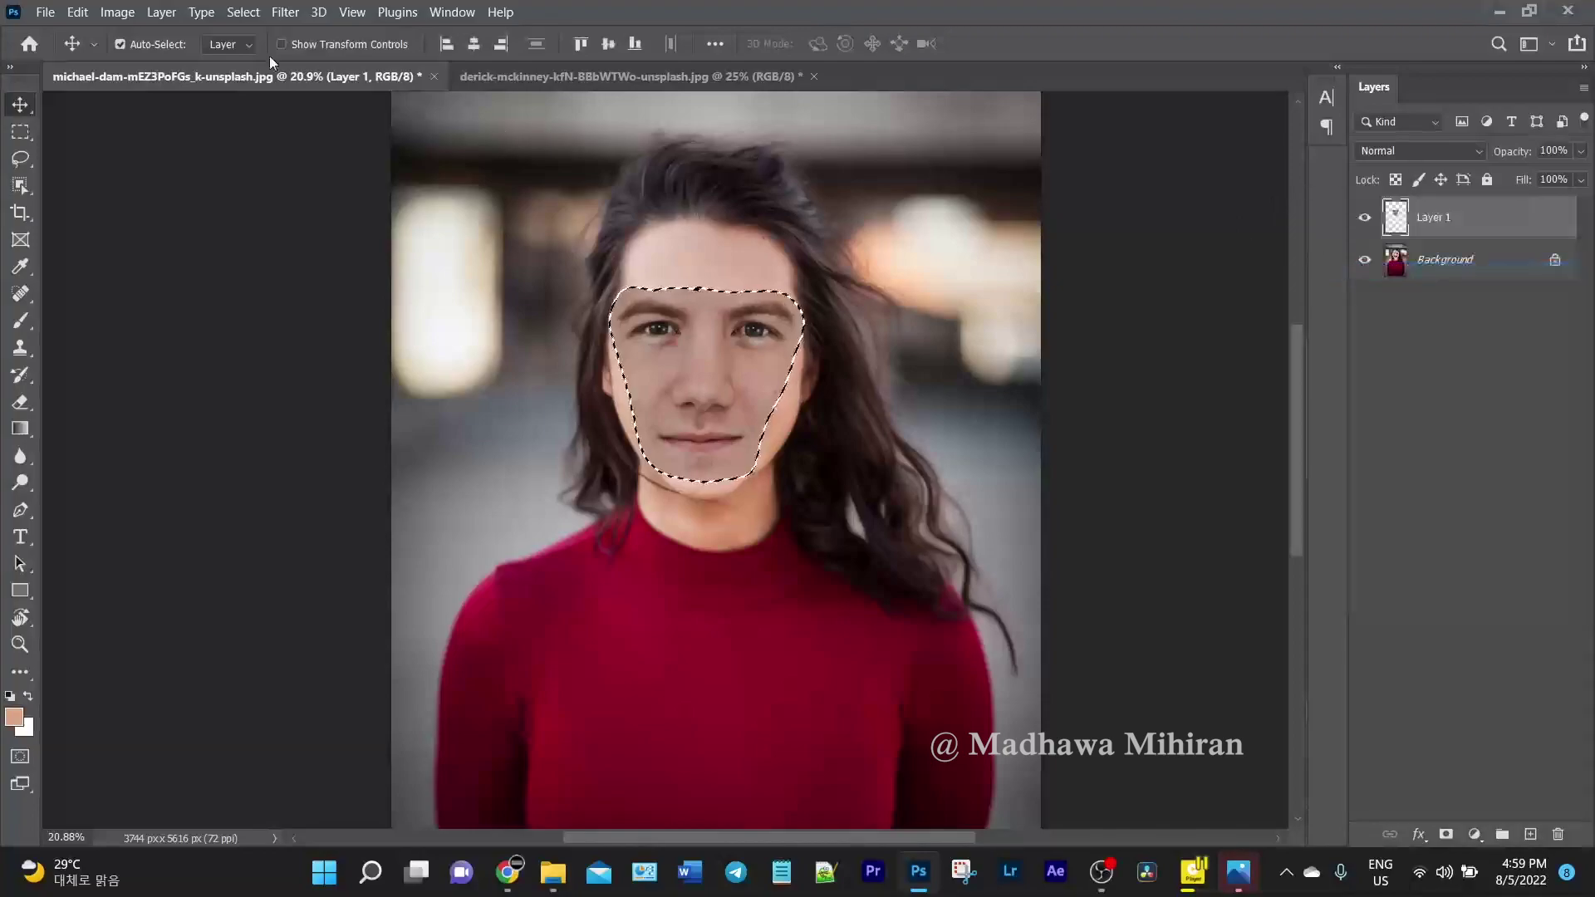
click(243, 11)
mouse_move(261, 309)
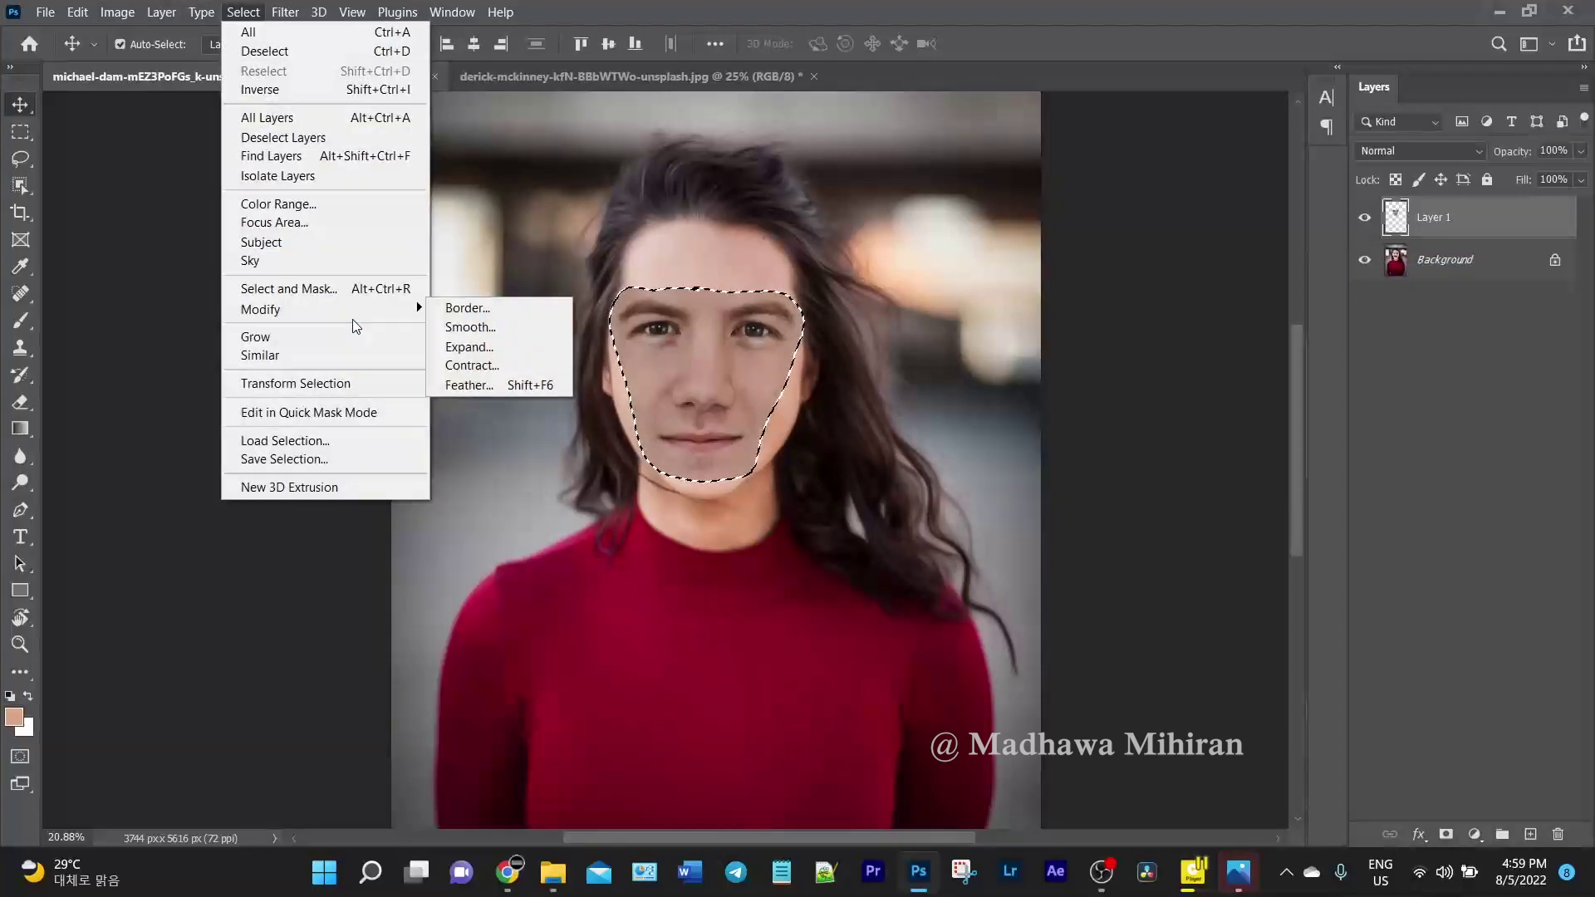
click(501, 365)
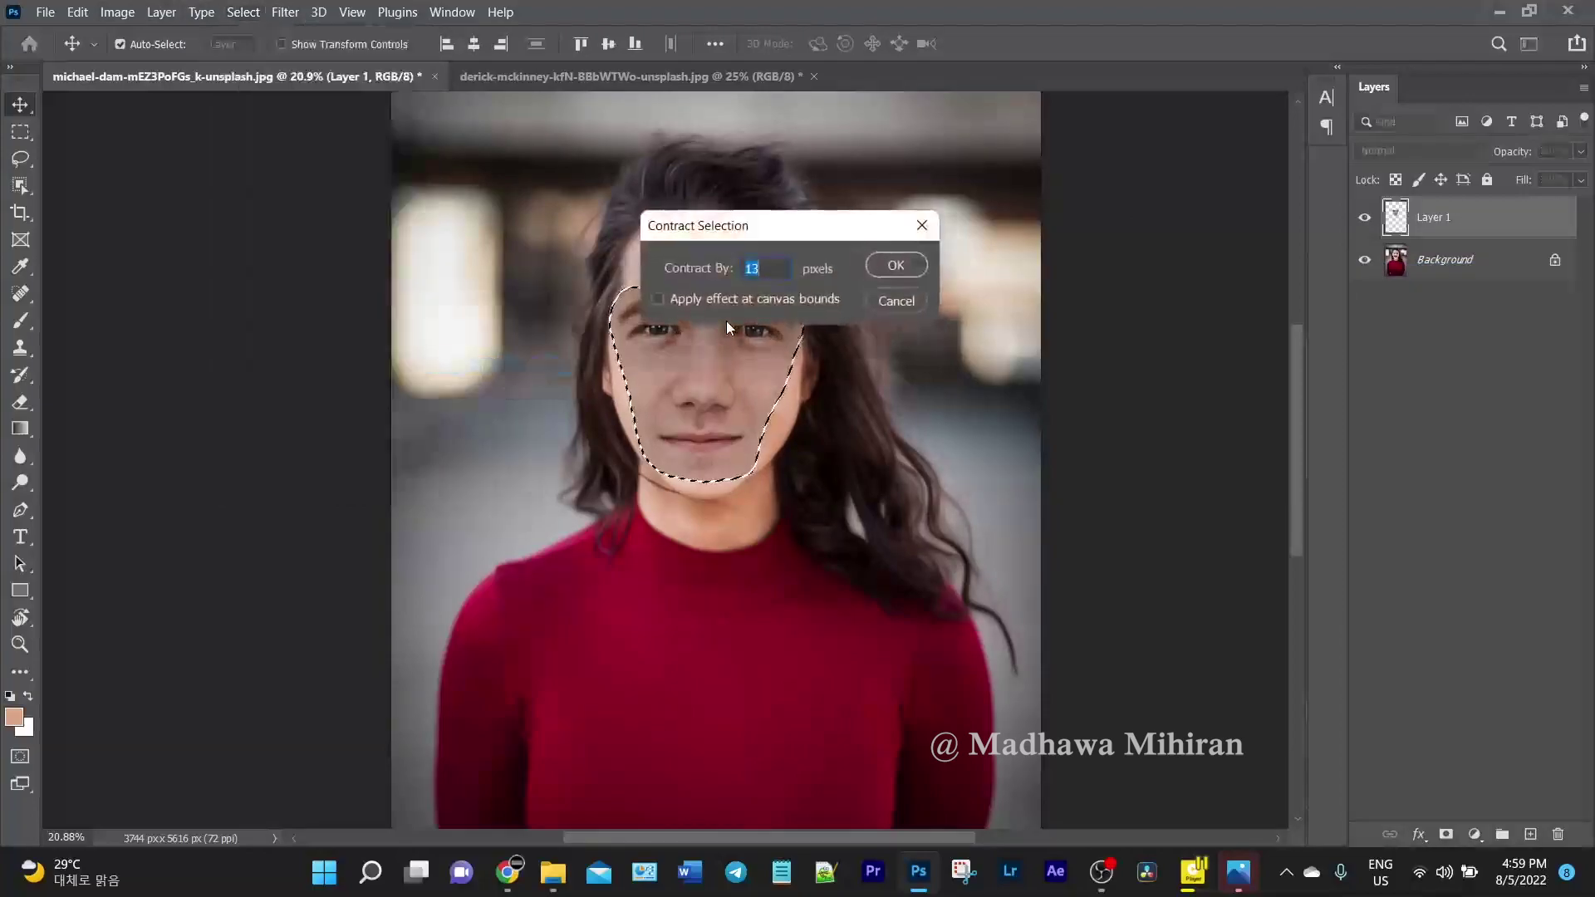
click(898, 264)
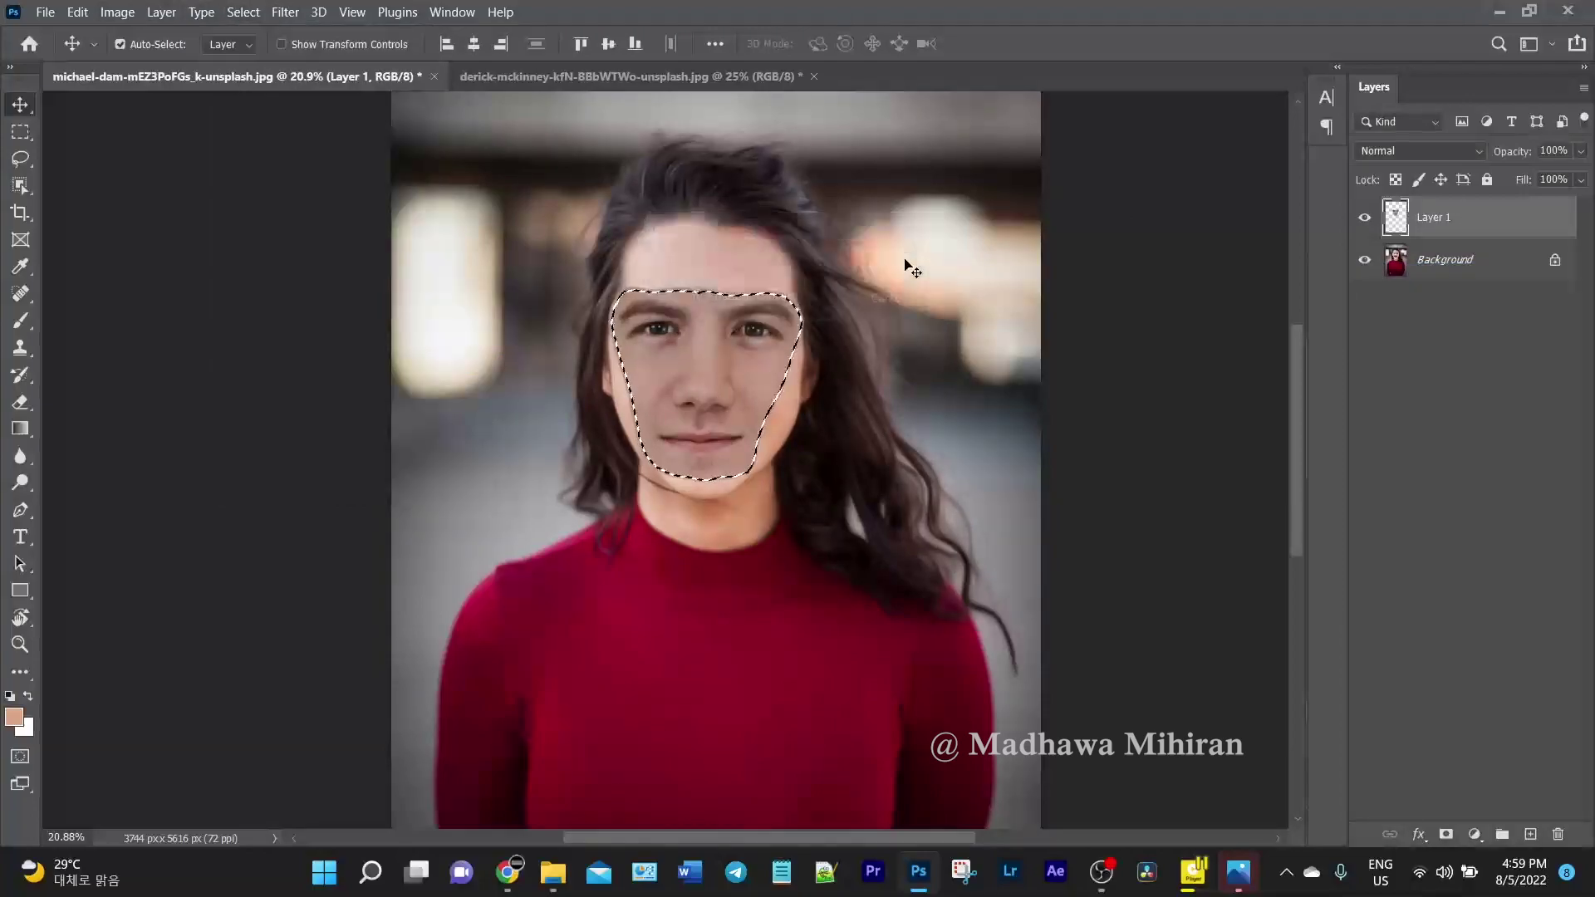
click(1554, 261)
key(Delete)
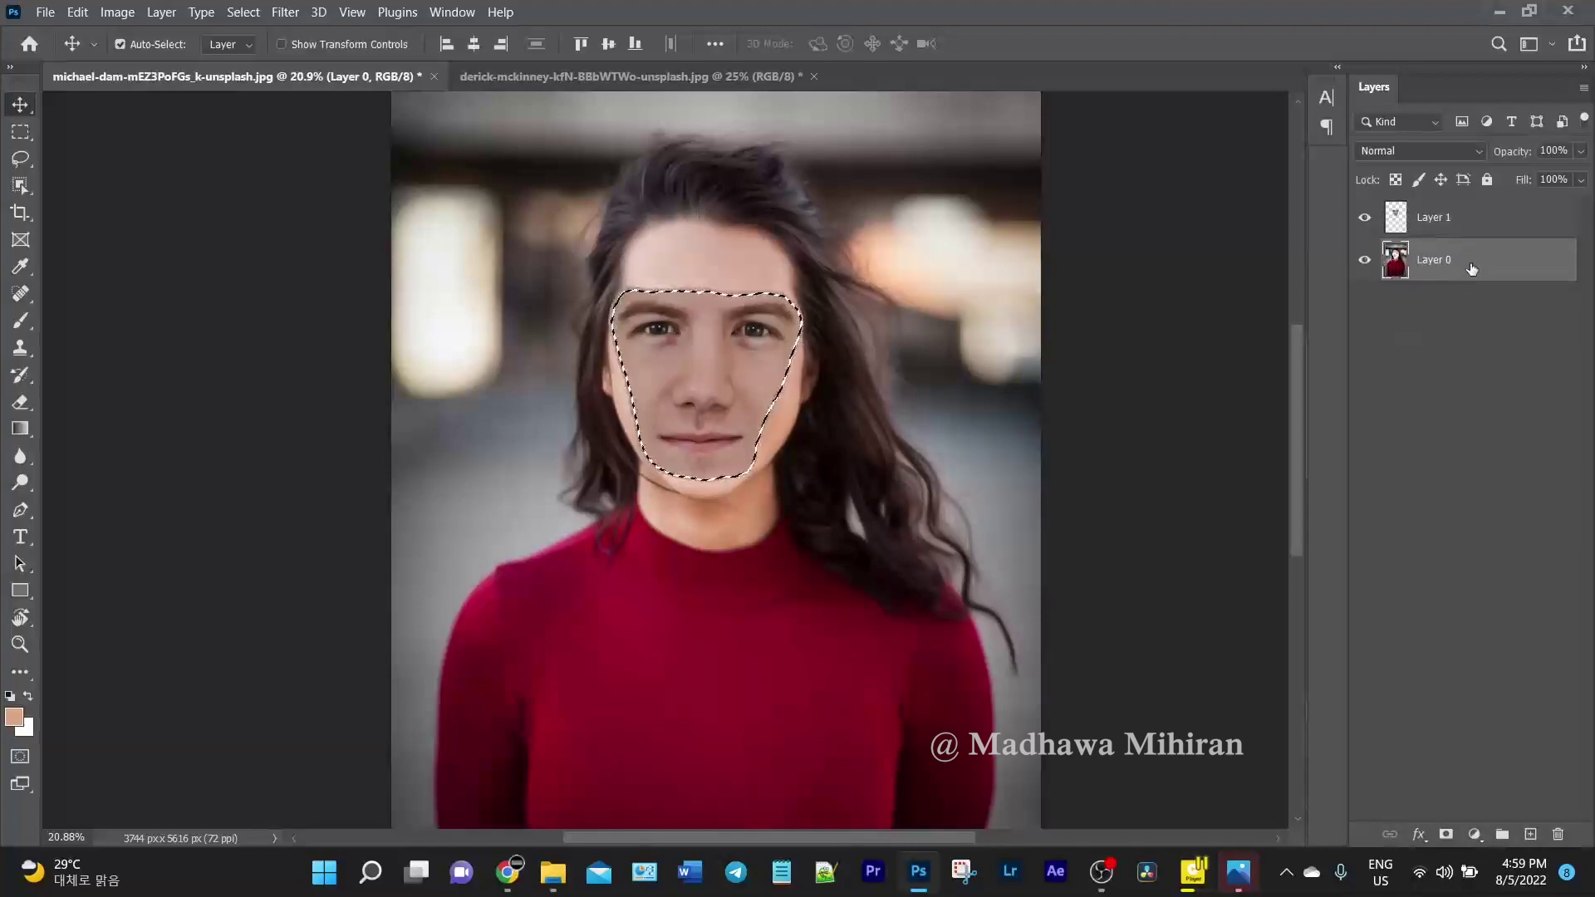
Select both layers and apply Auto-Blend Layers
ctrl+click(1450, 218)
click(78, 12)
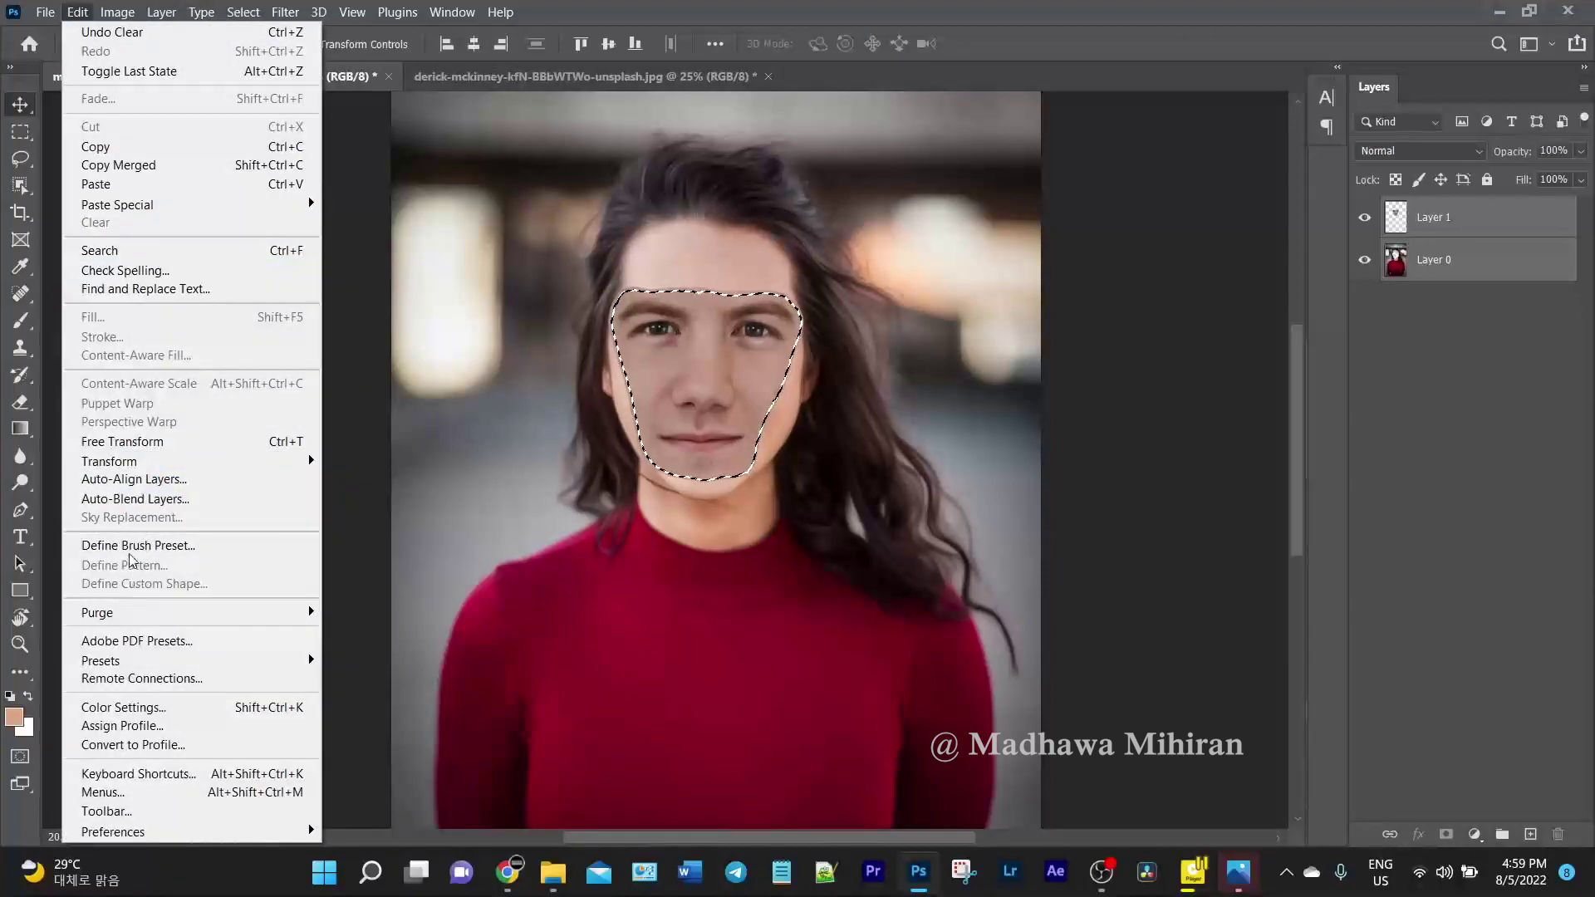
click(158, 500)
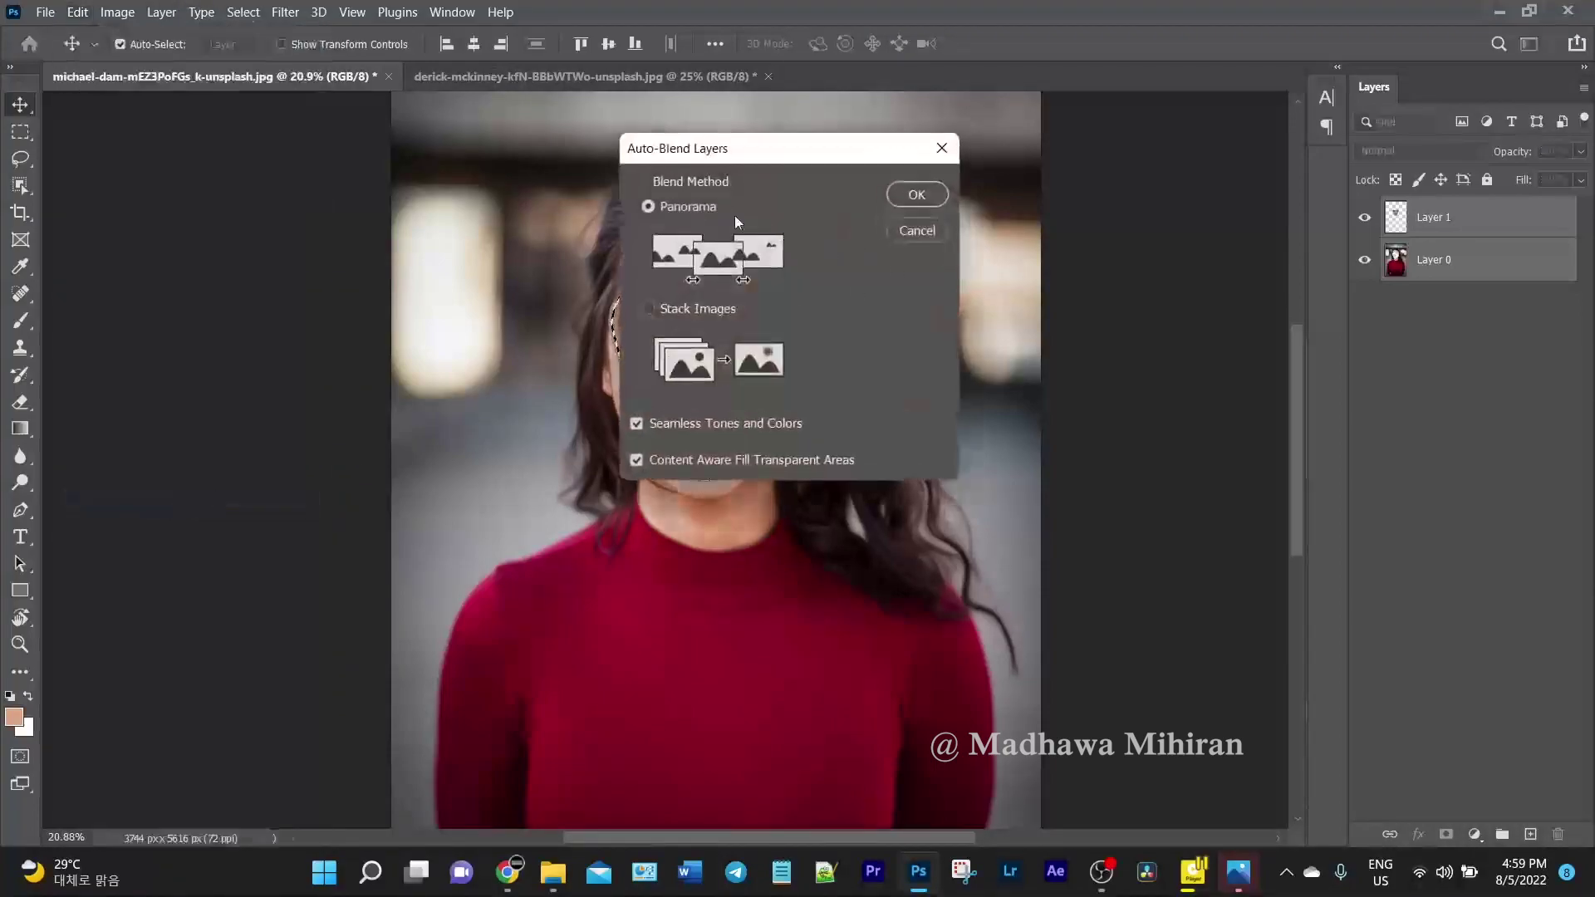
click(918, 196)
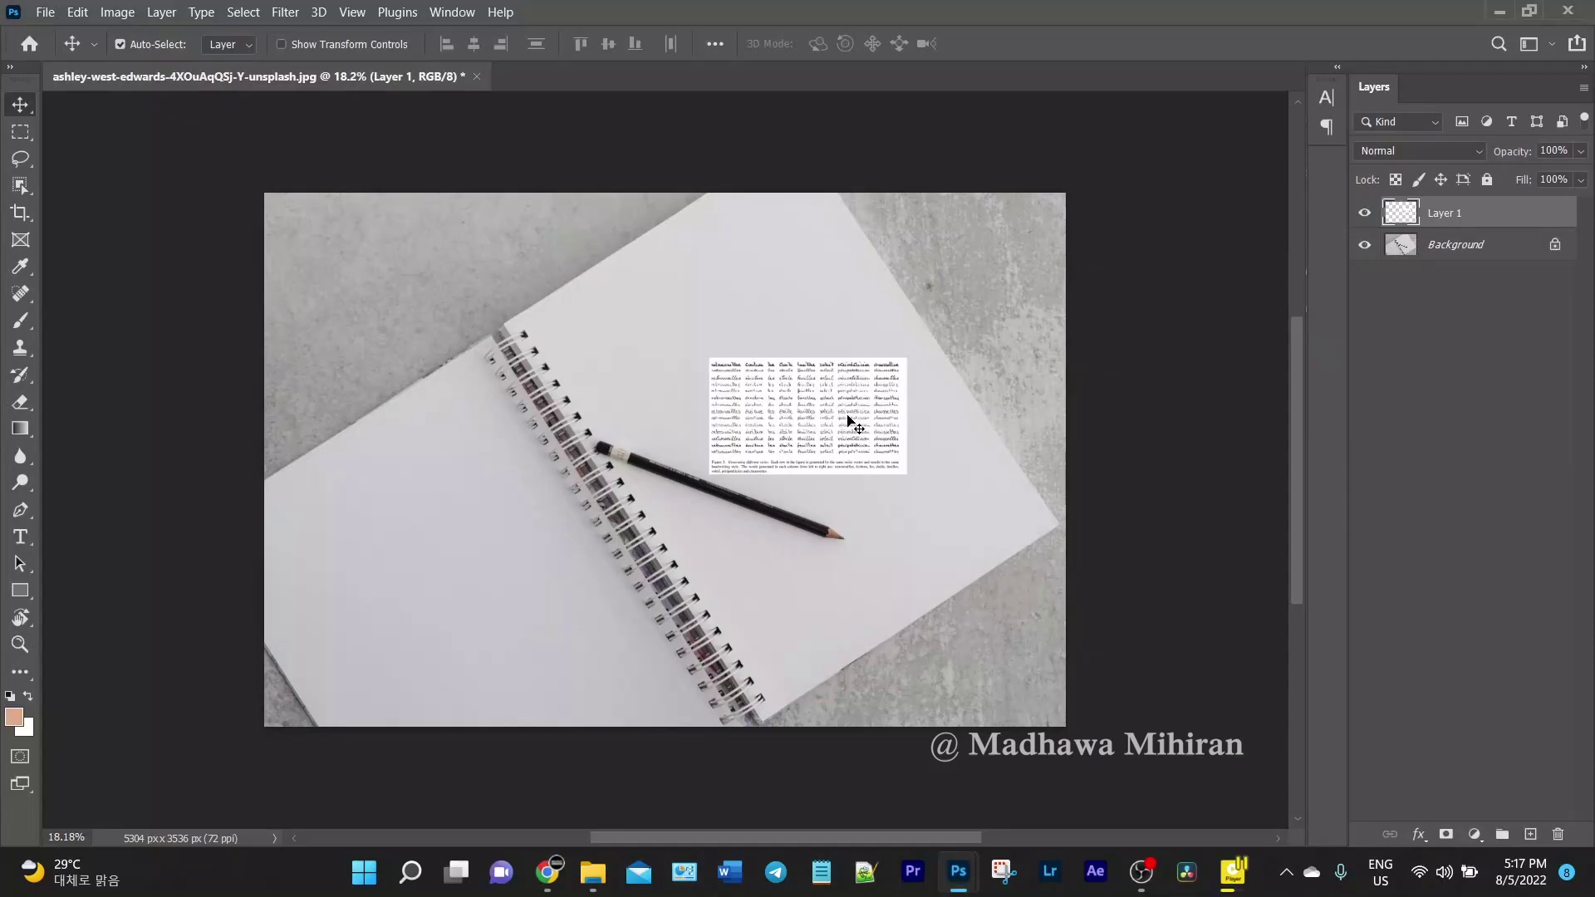
Enlarge the handwriting image proportionally and apply the transform
key(ctrl+t)
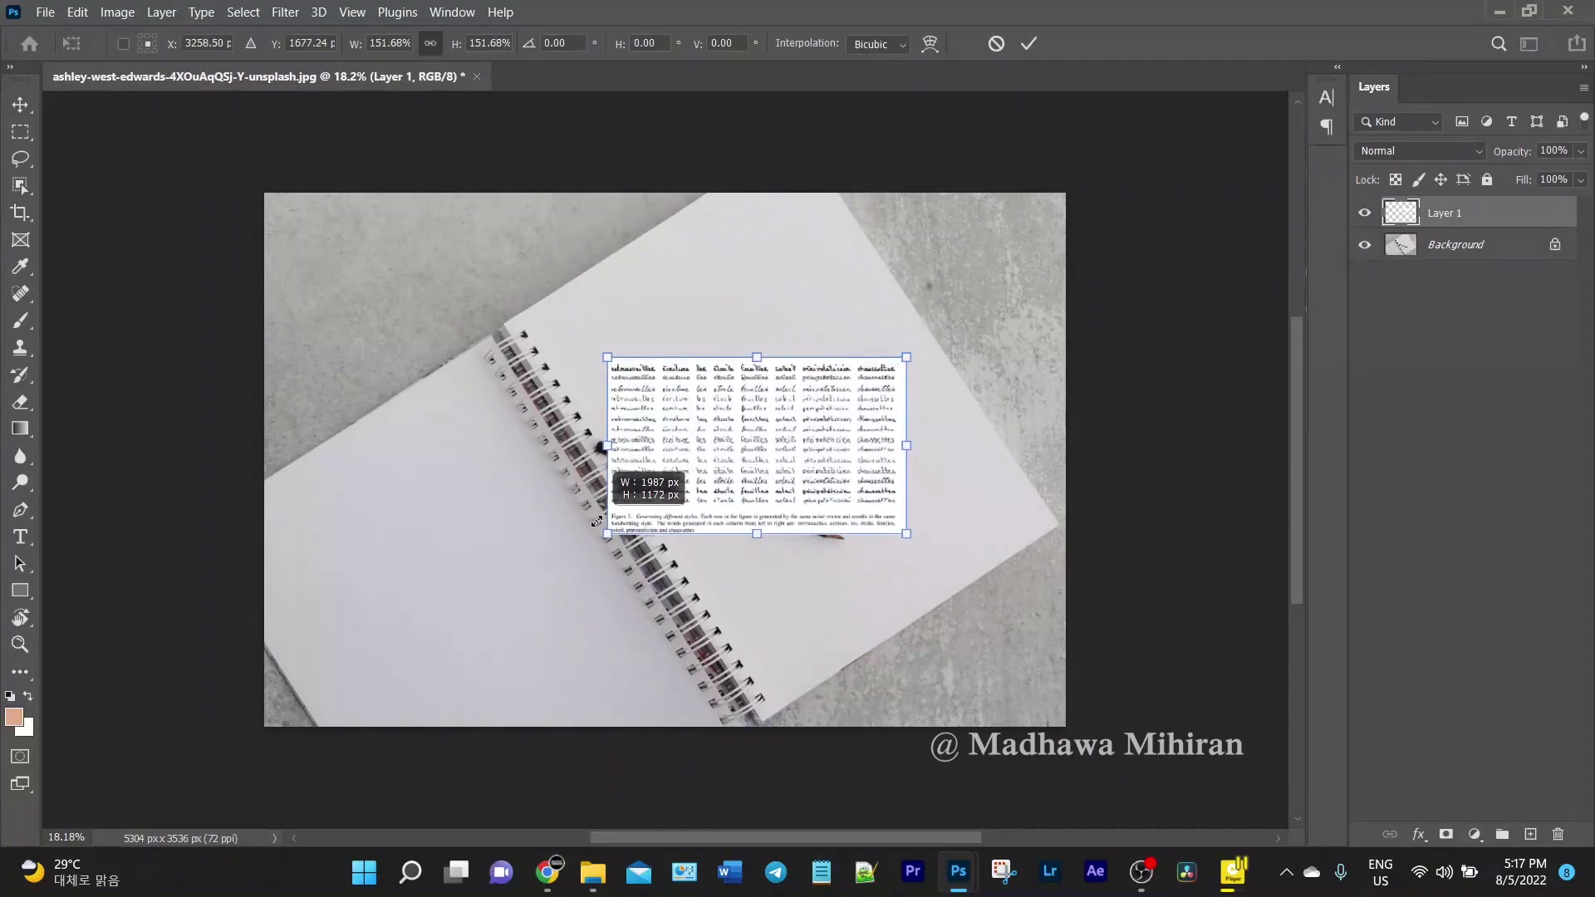
mouse_move(699, 481)
mouse_down()
mouse_move(475, 613)
mouse_move(922, 630)
mouse_up()
key(Return)
Erase the figure caption beneath the handwriting with a rectangular selection, then deselect
click(23, 141)
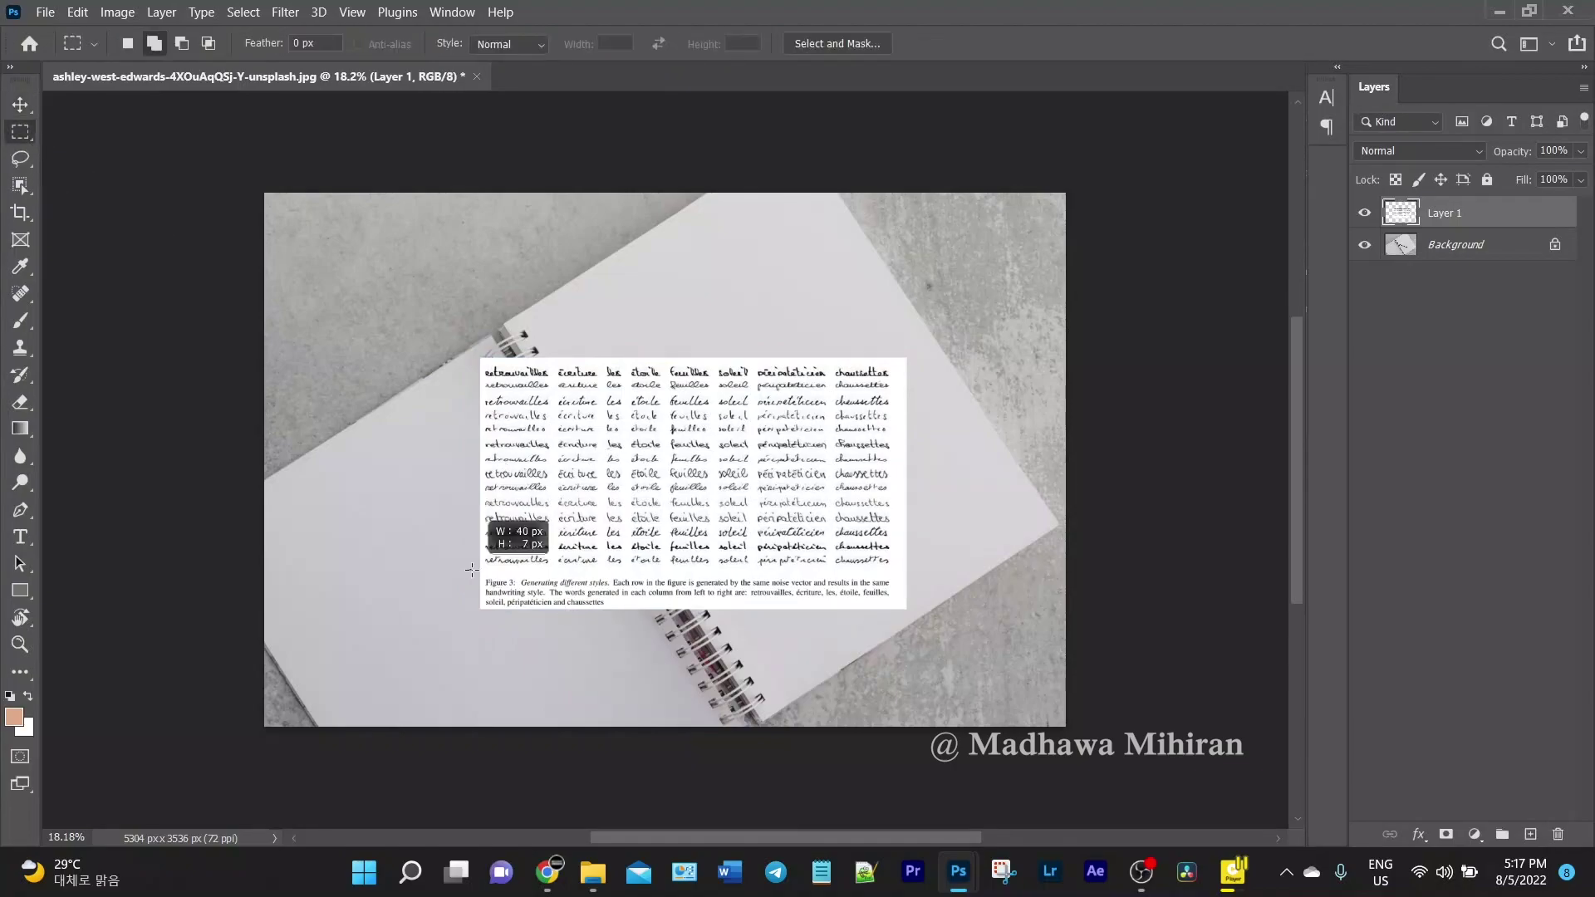
right_click(854, 601)
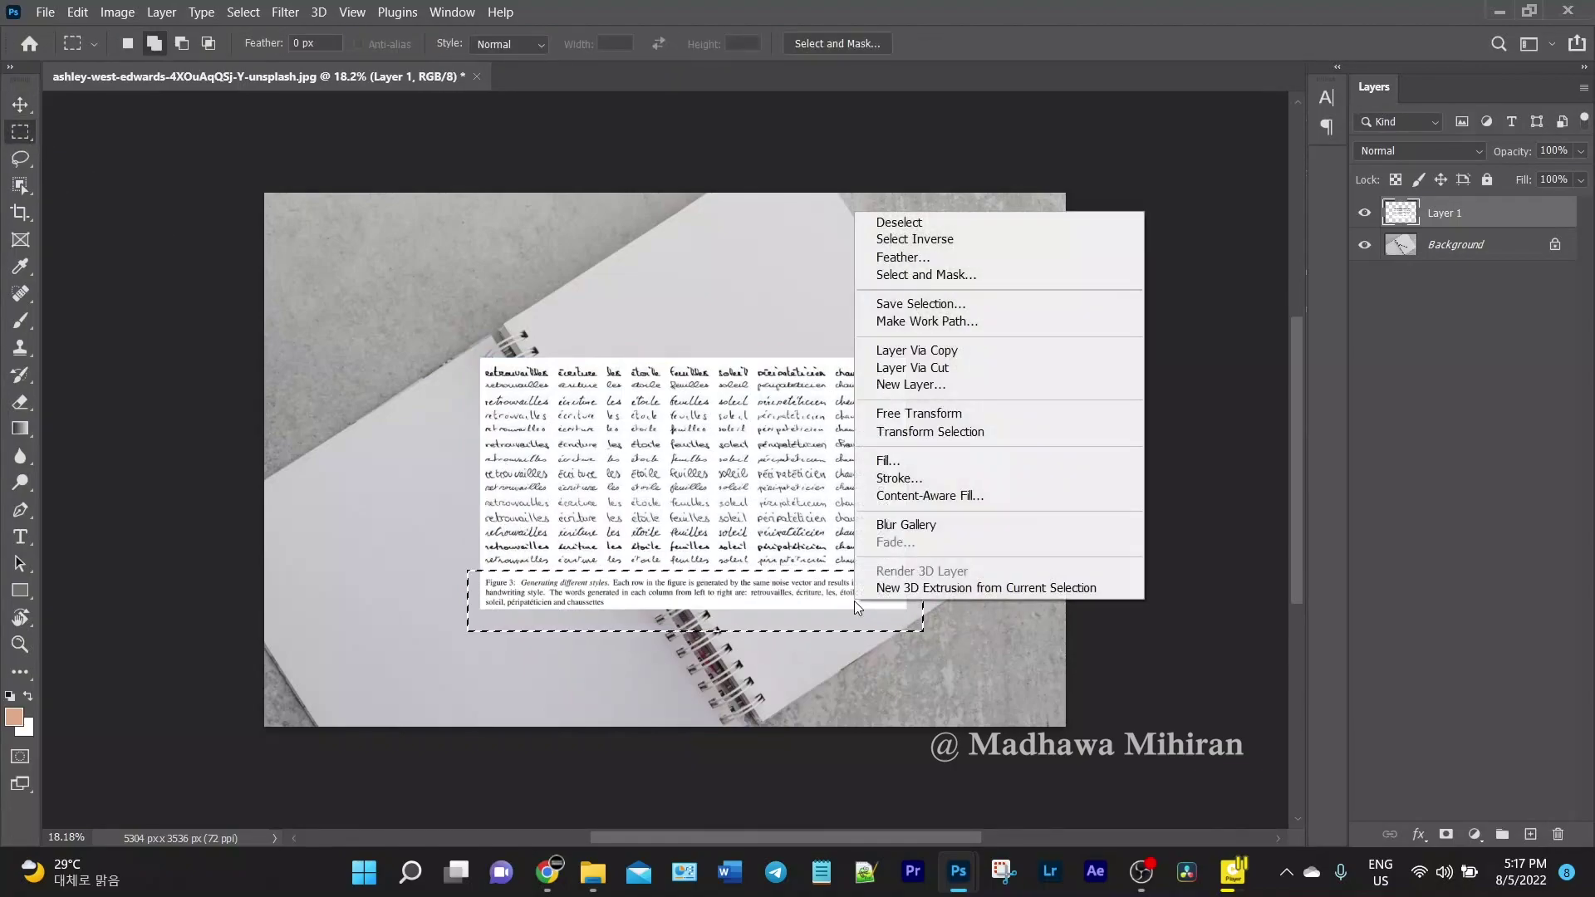
key(Escape)
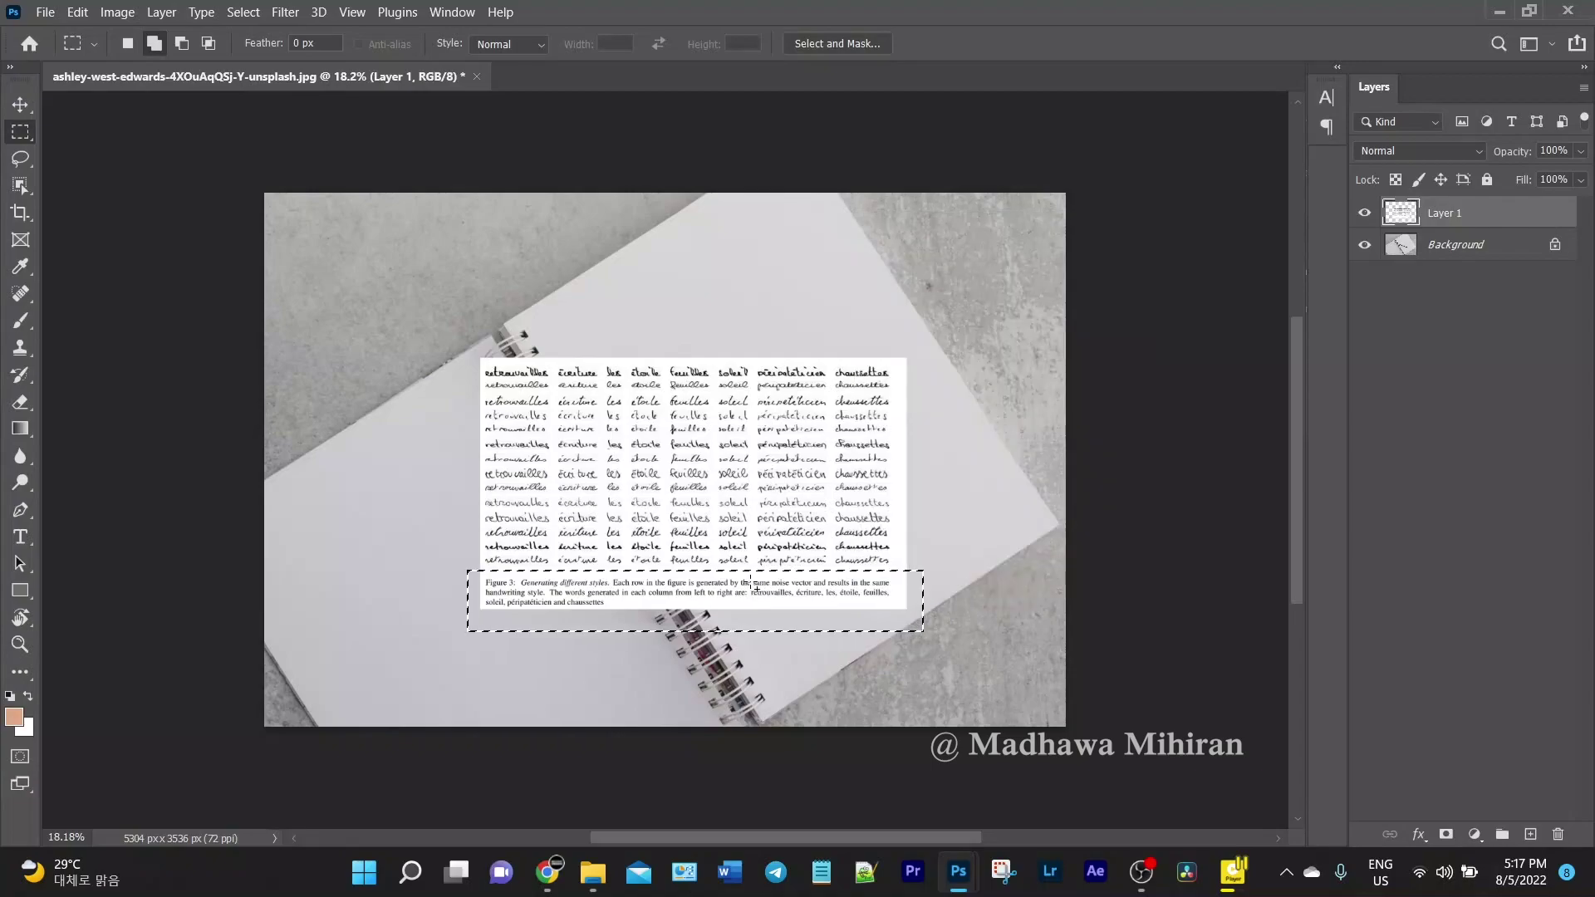
key(Delete)
key(ctrl+d)
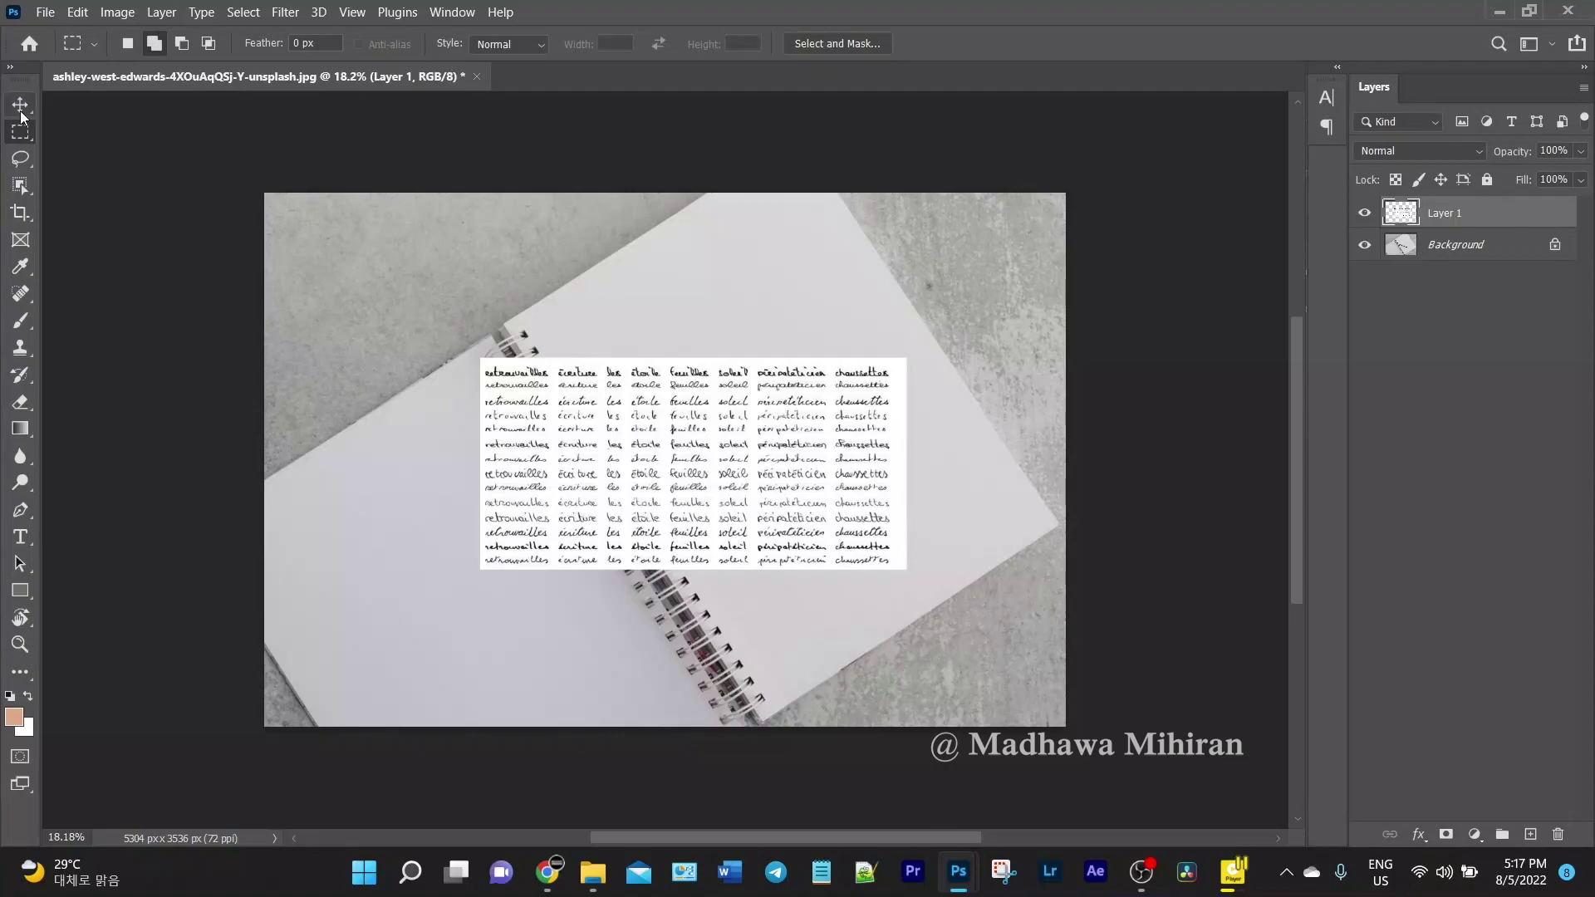
key(ctrl+t)
Rotate the handwriting about -33°, move it onto the right page and narrow it
drag(465, 571, 589, 636)
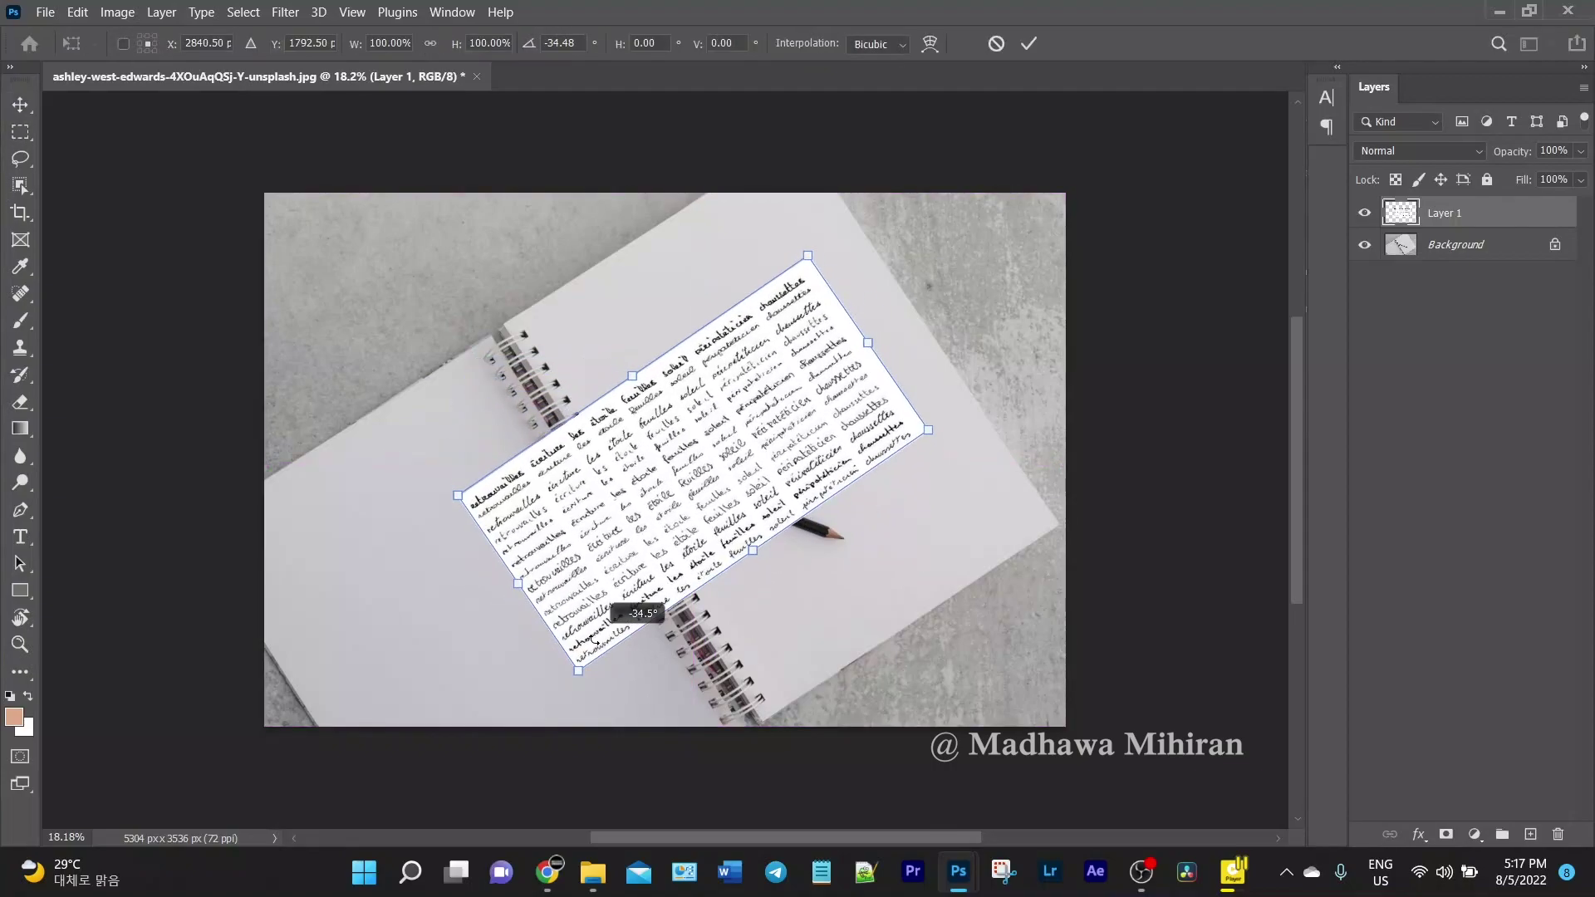
drag(703, 469, 741, 451)
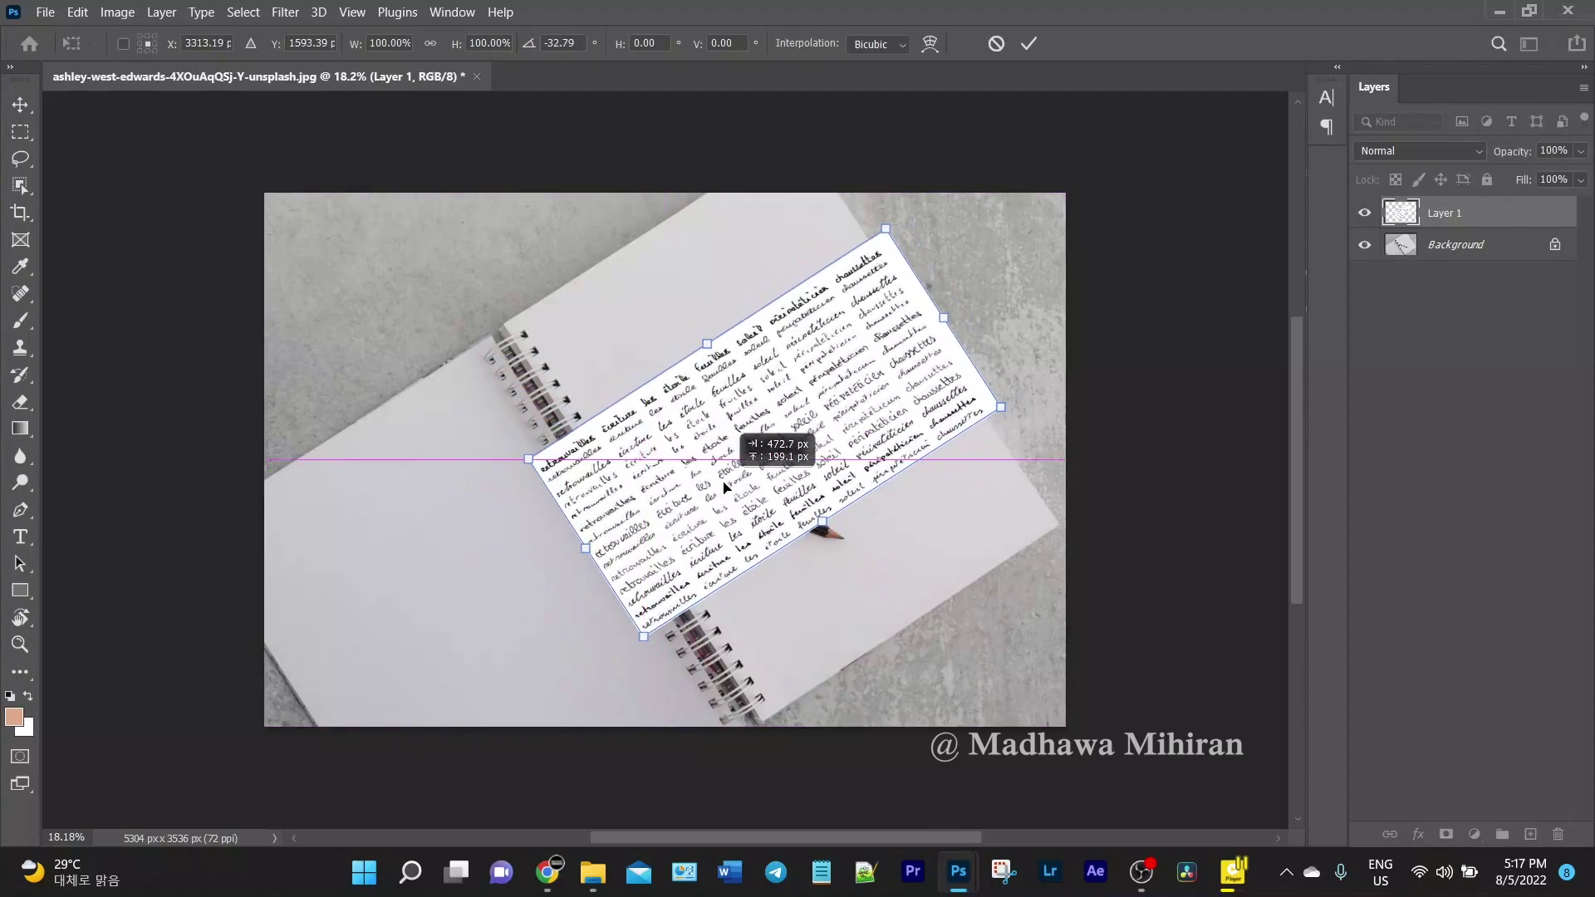
drag(553, 552, 644, 504)
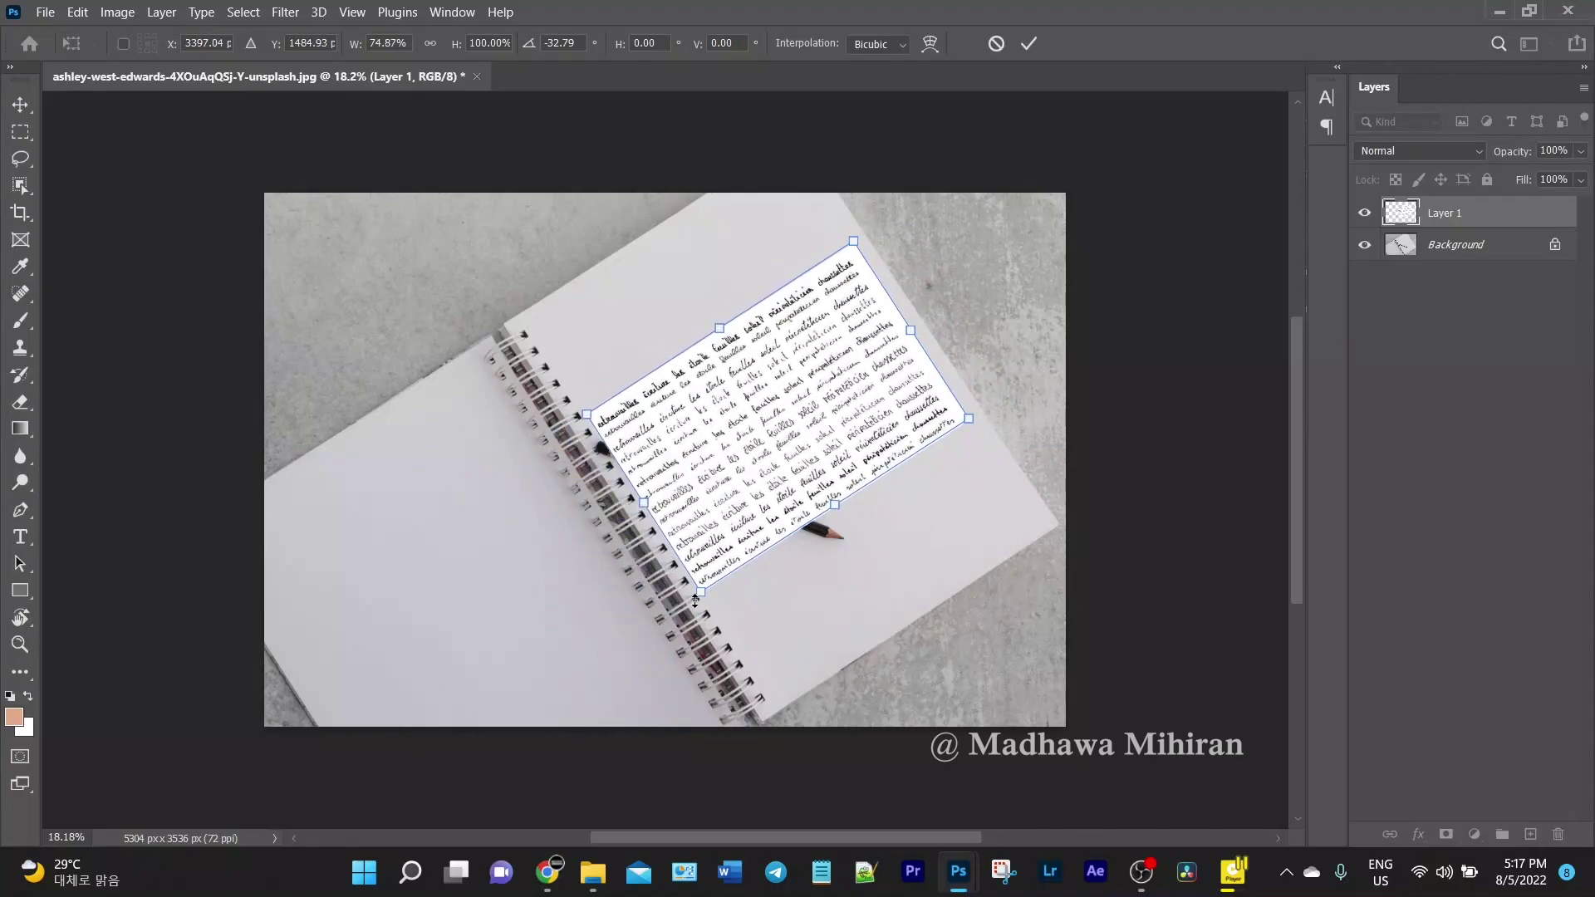
drag(699, 612, 700, 613)
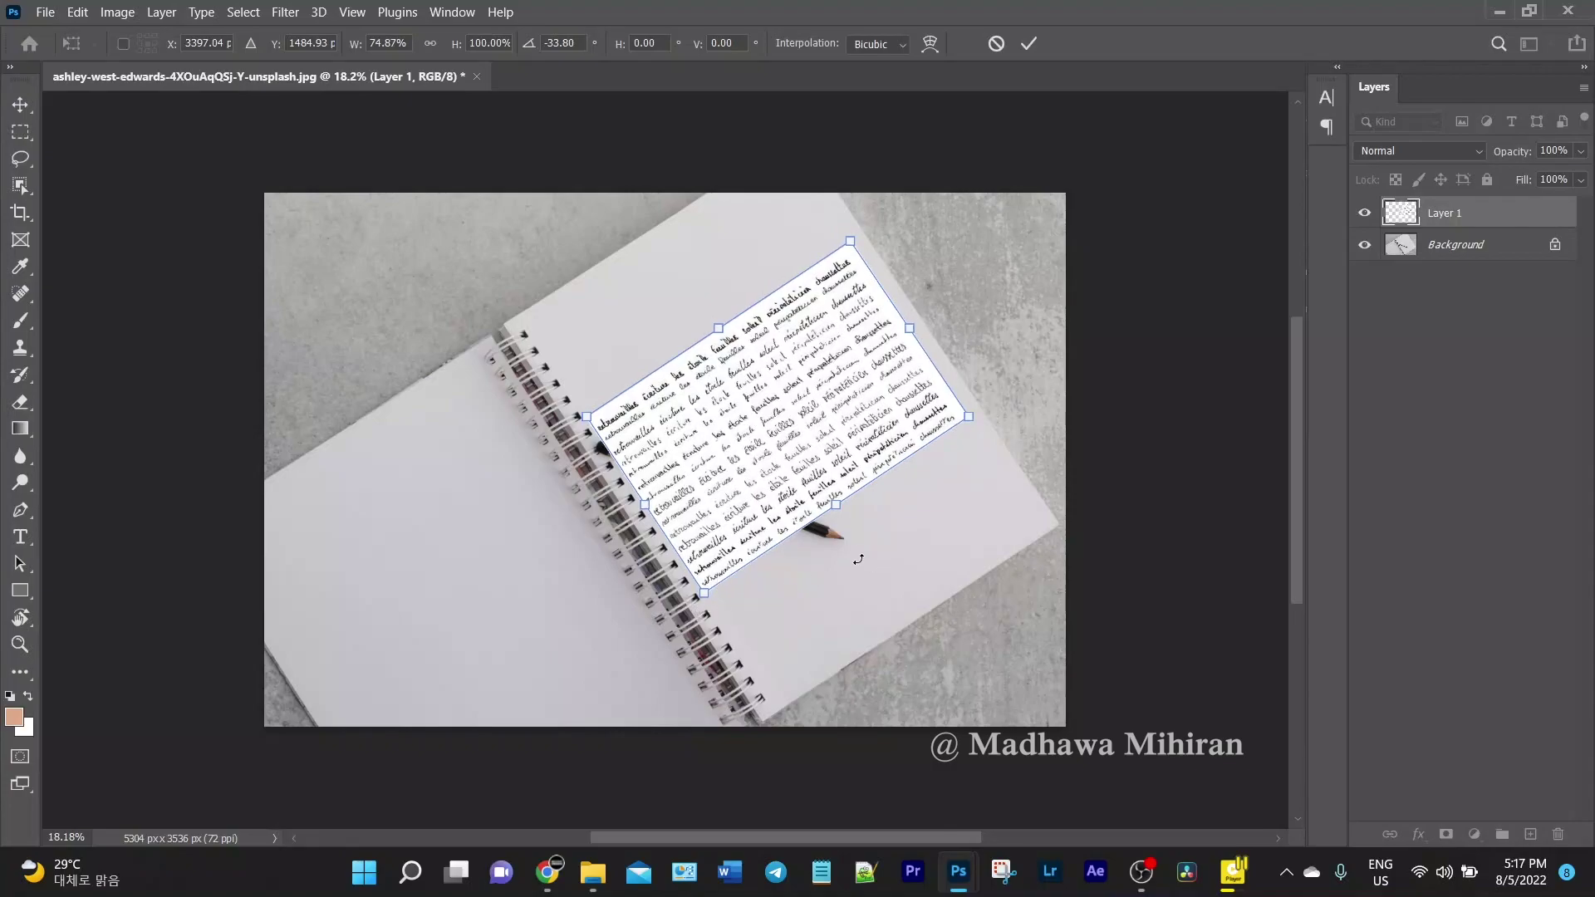
Stretch the handwriting taller at top and bottom and fine-tune its position and tilt
drag(835, 500, 904, 604)
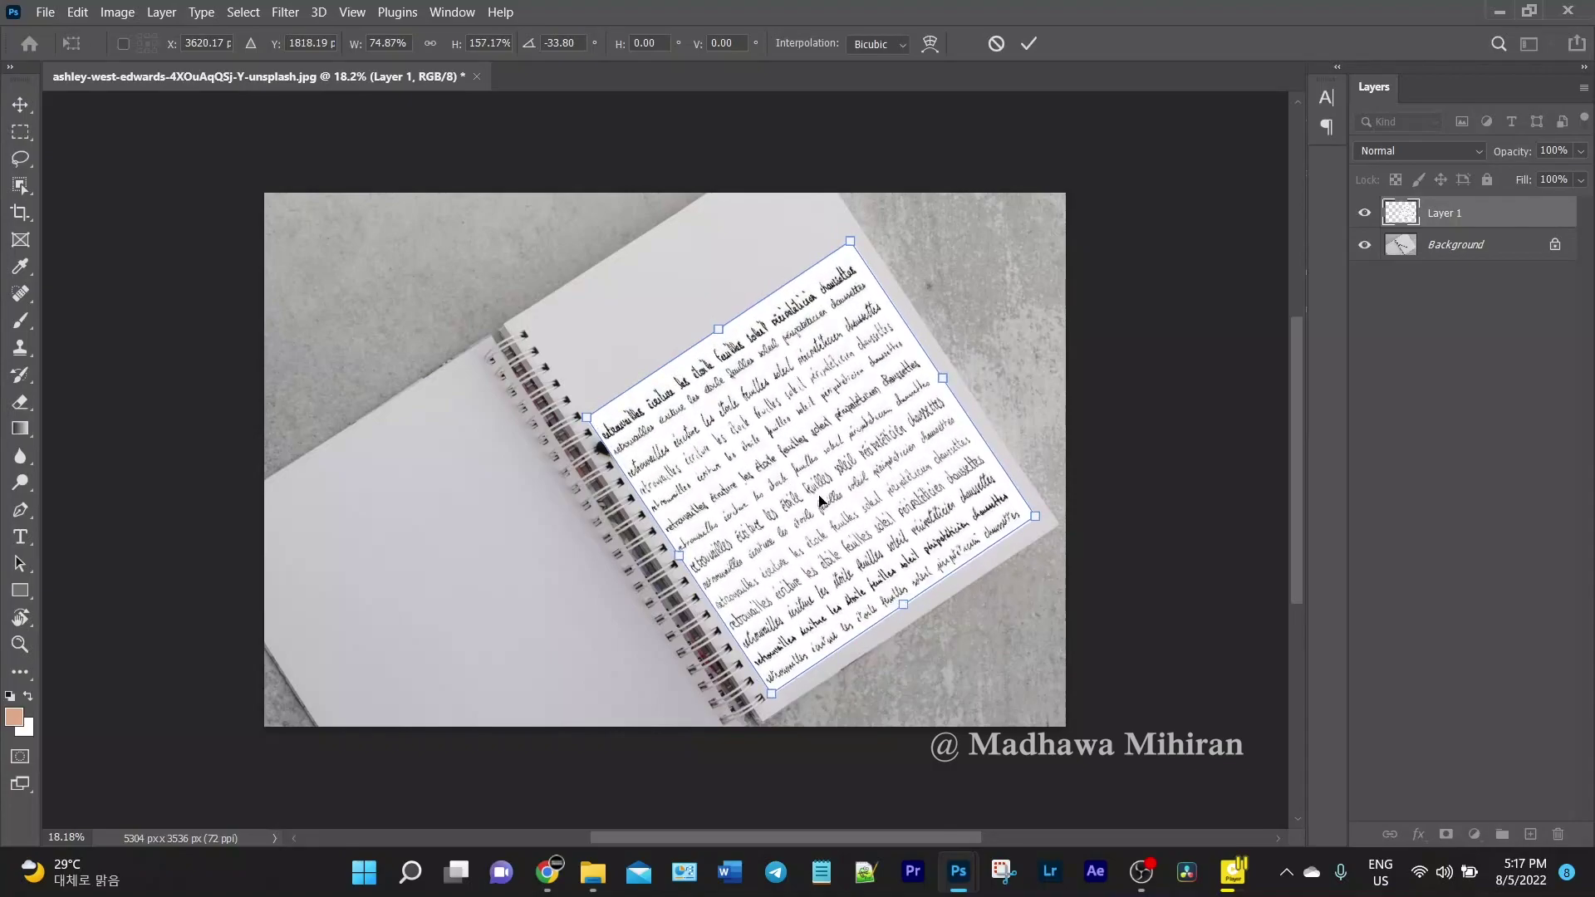
drag(720, 329, 670, 258)
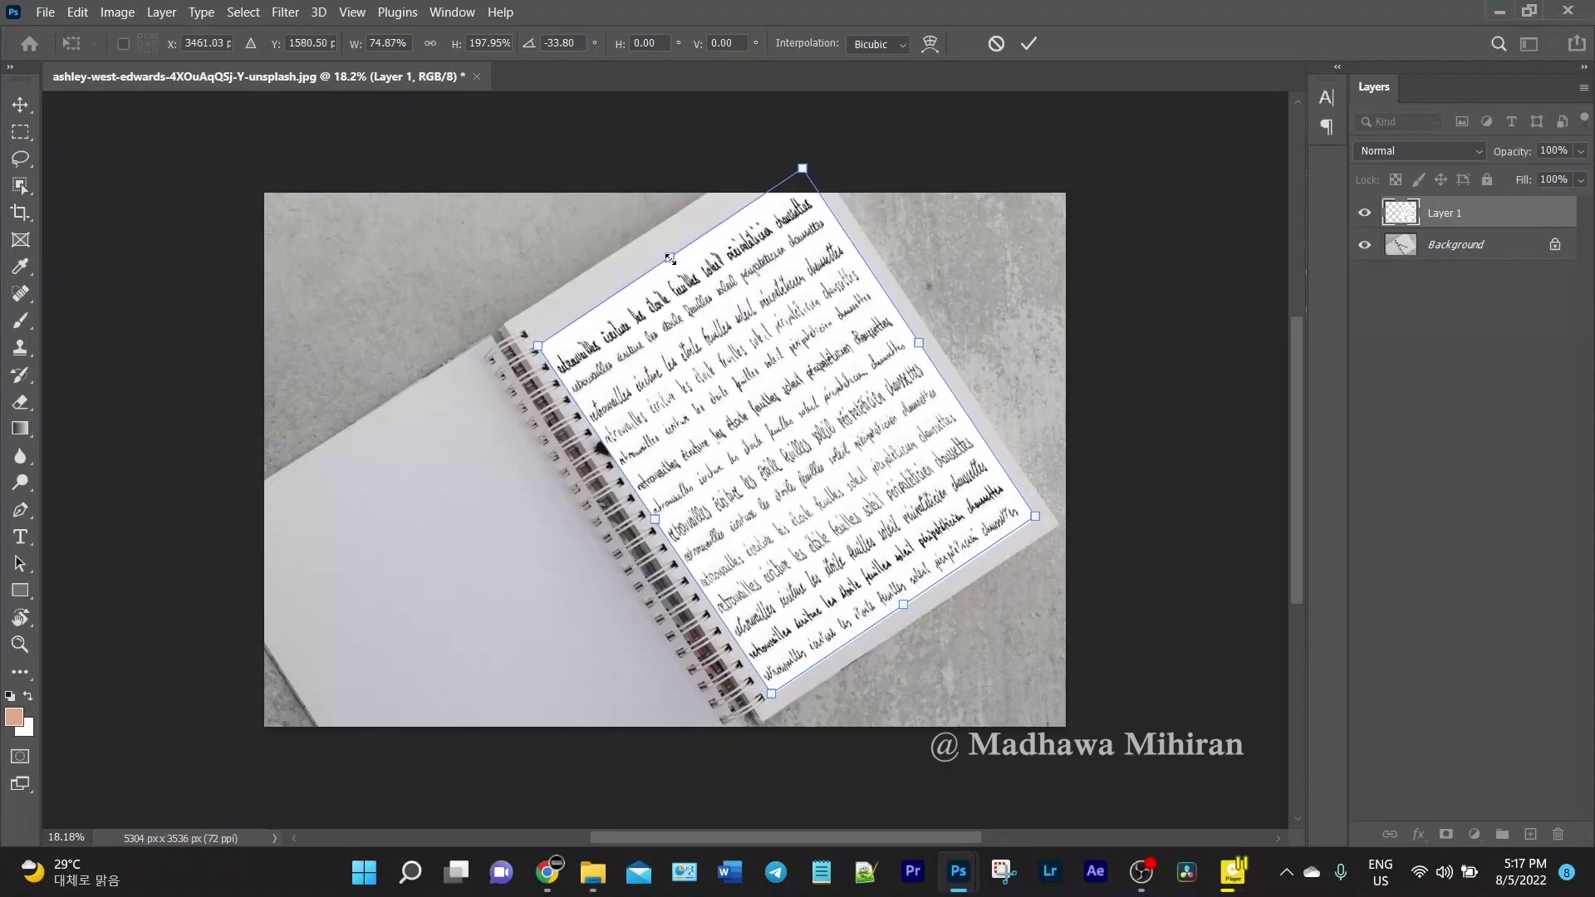
drag(750, 394, 751, 389)
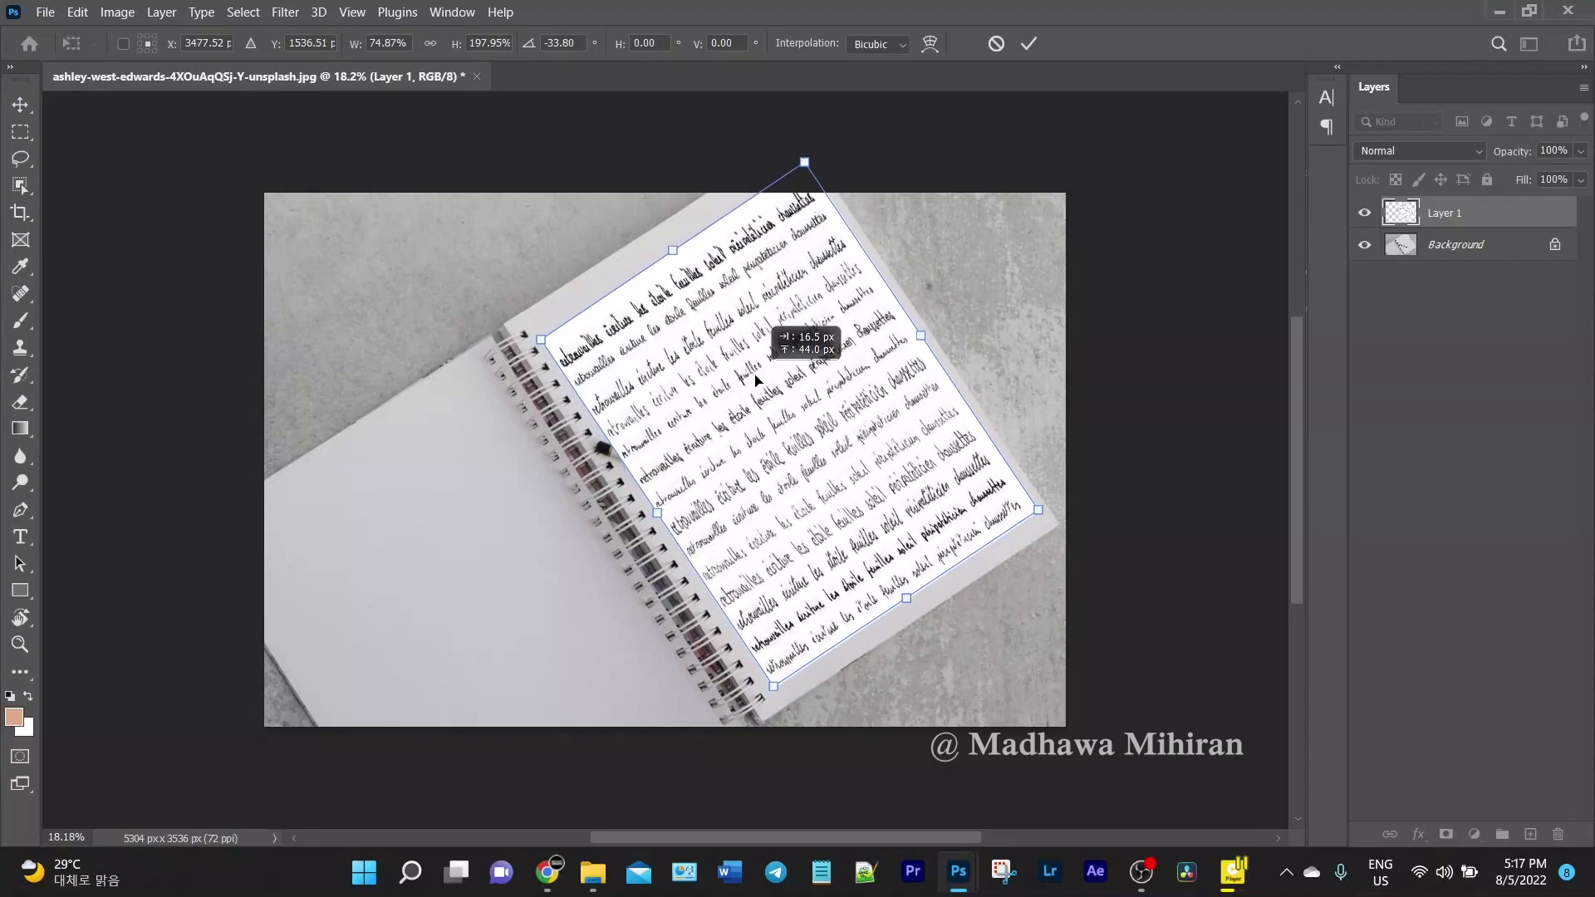
drag(776, 714, 778, 714)
Commit the handwriting transform and set Layer 1's blend mode to Multiply
click(1030, 43)
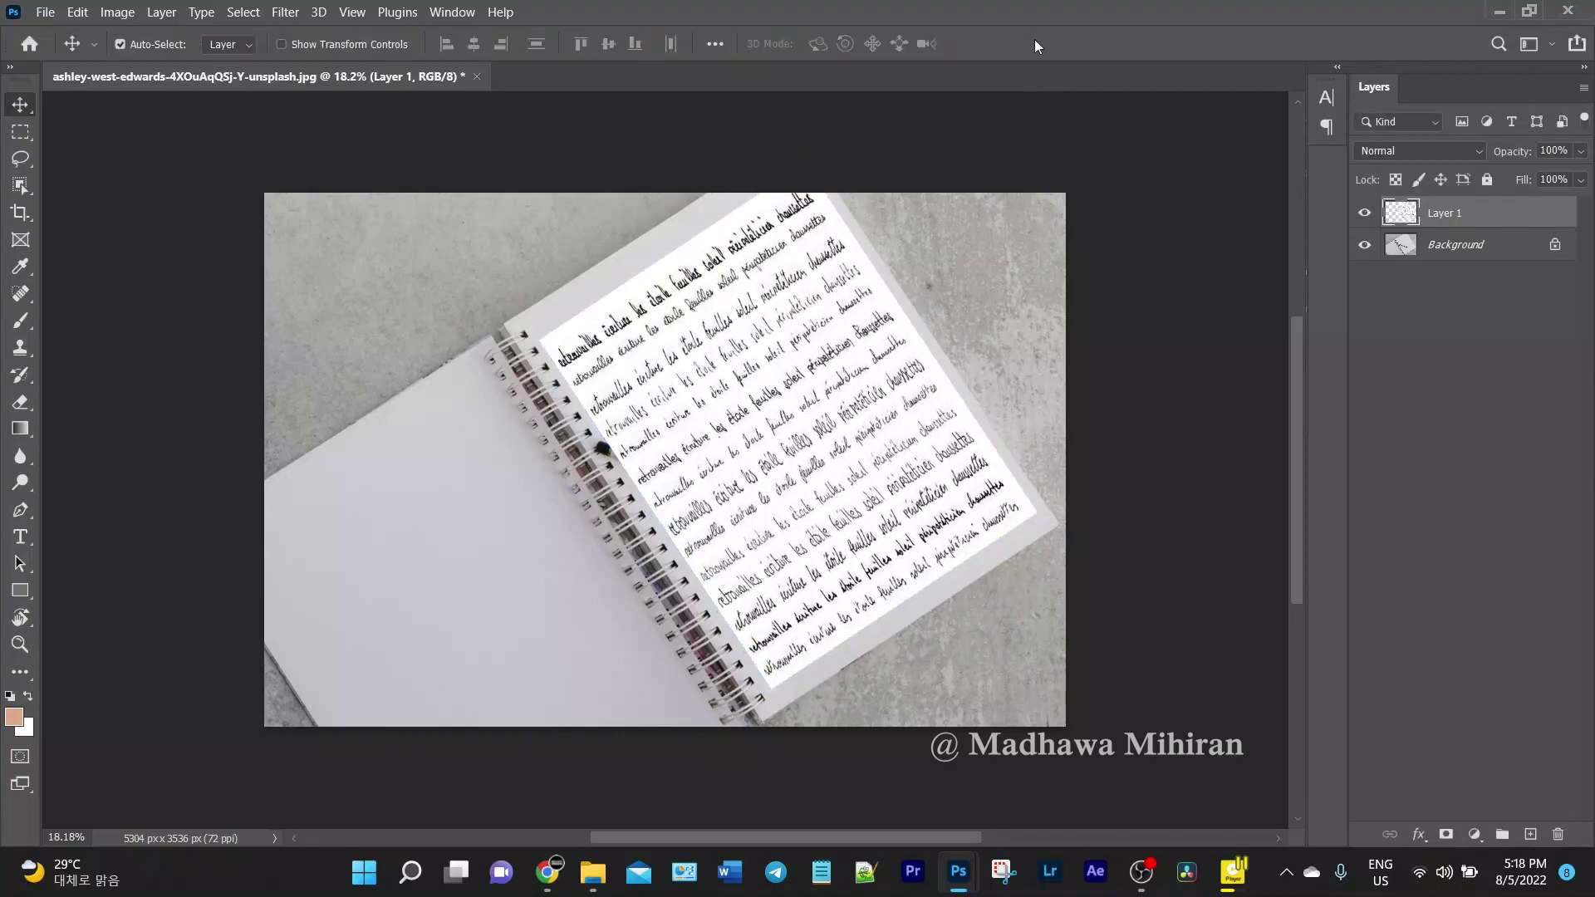
click(1404, 148)
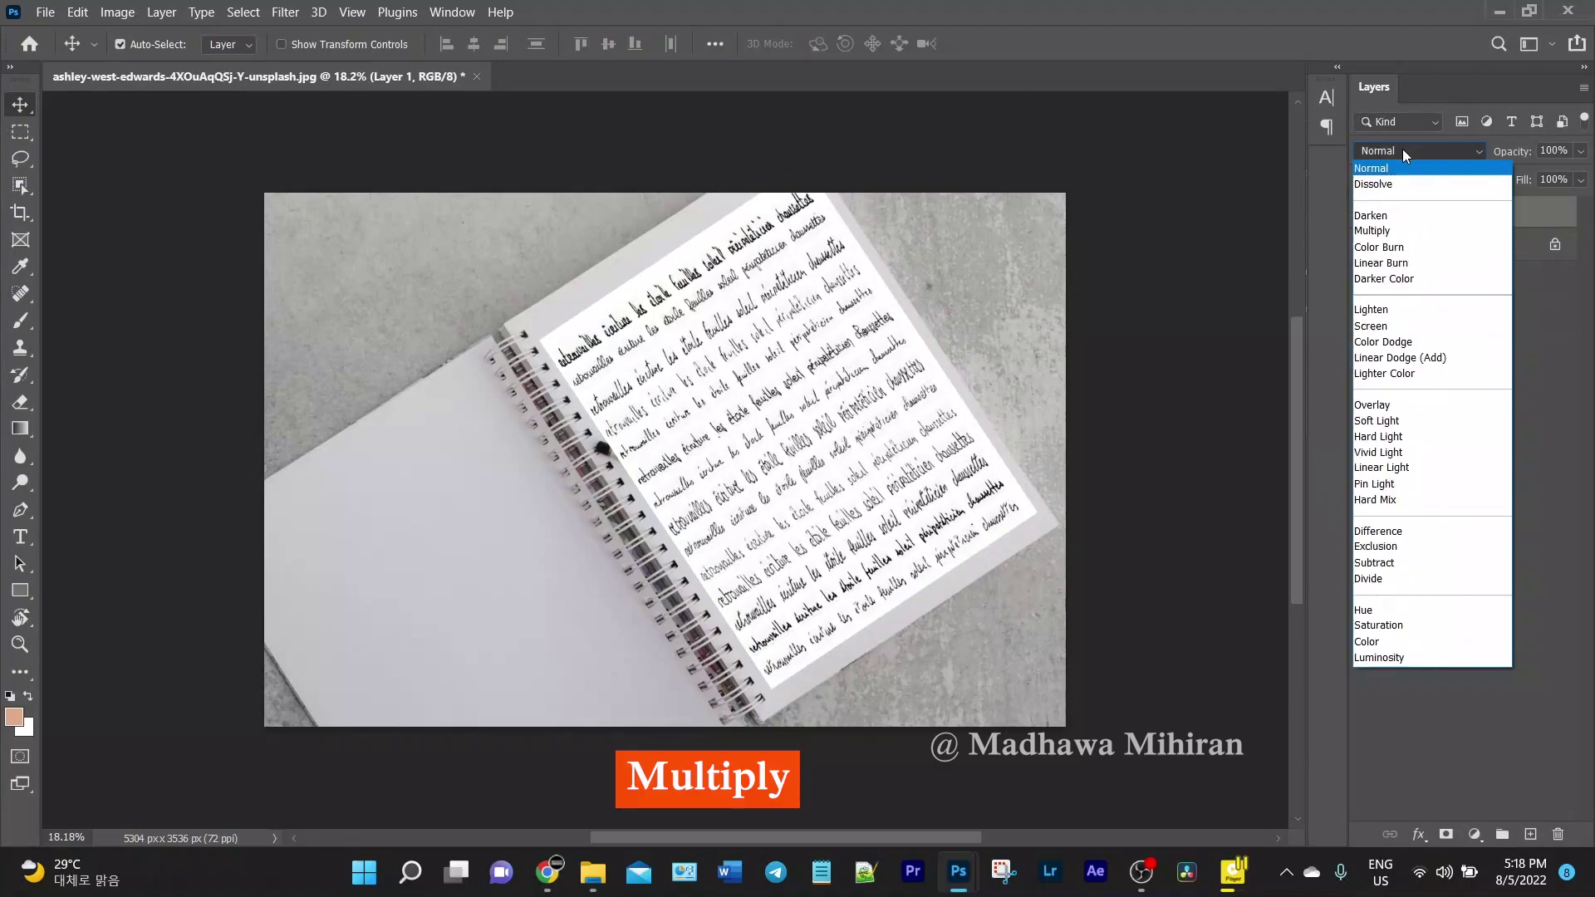
click(1394, 232)
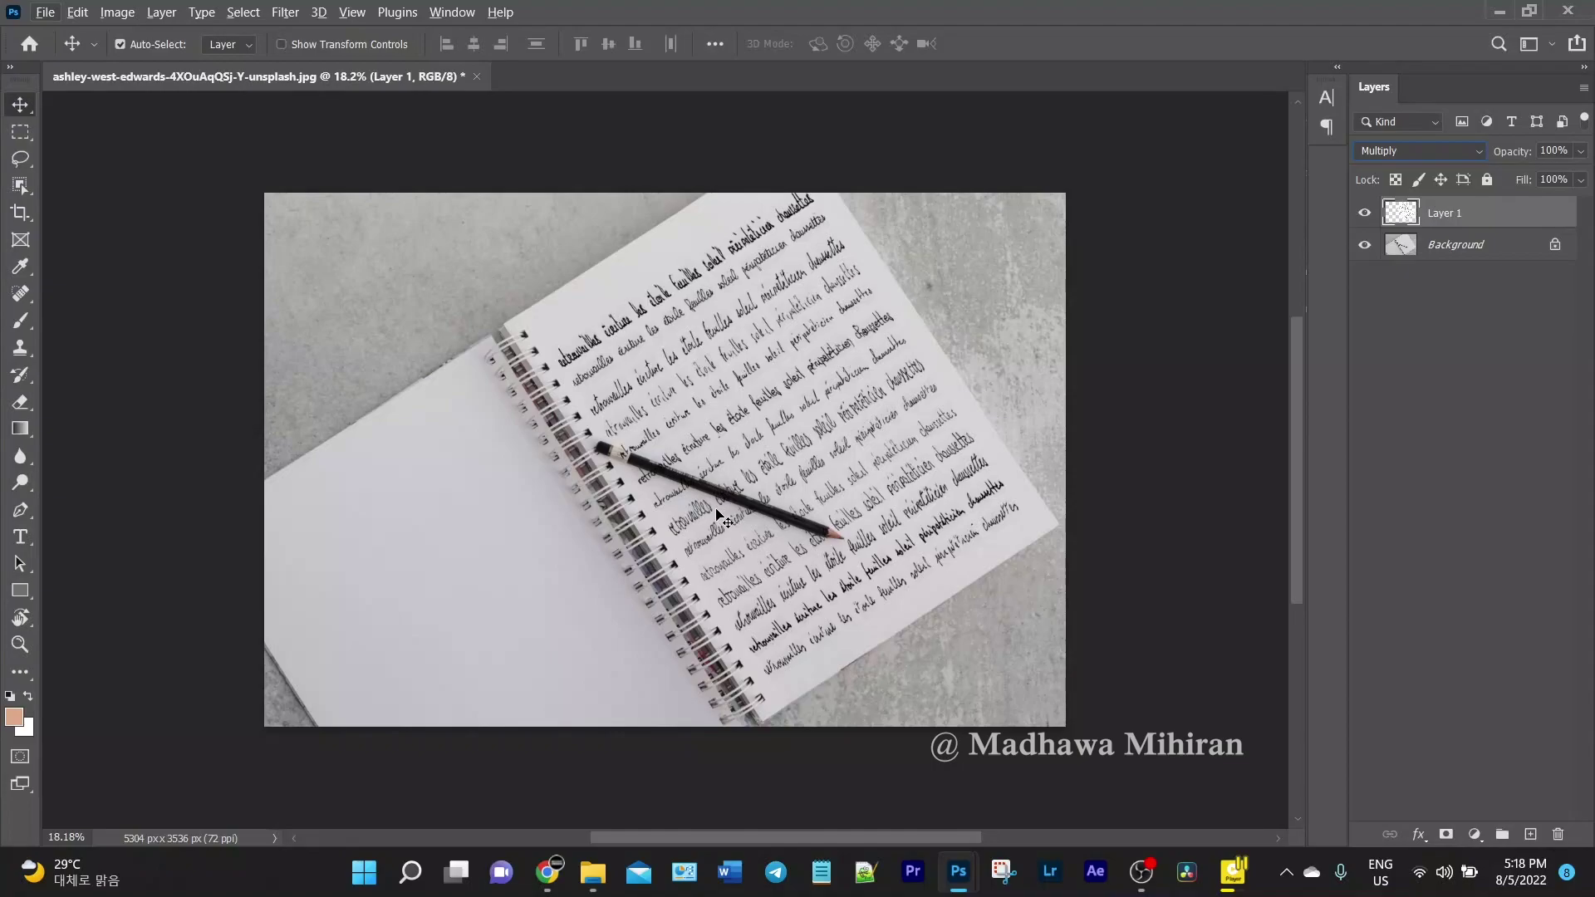
Add a layer mask, paint black over the pencil ferrule, and set the brush to 51 px
click(1447, 834)
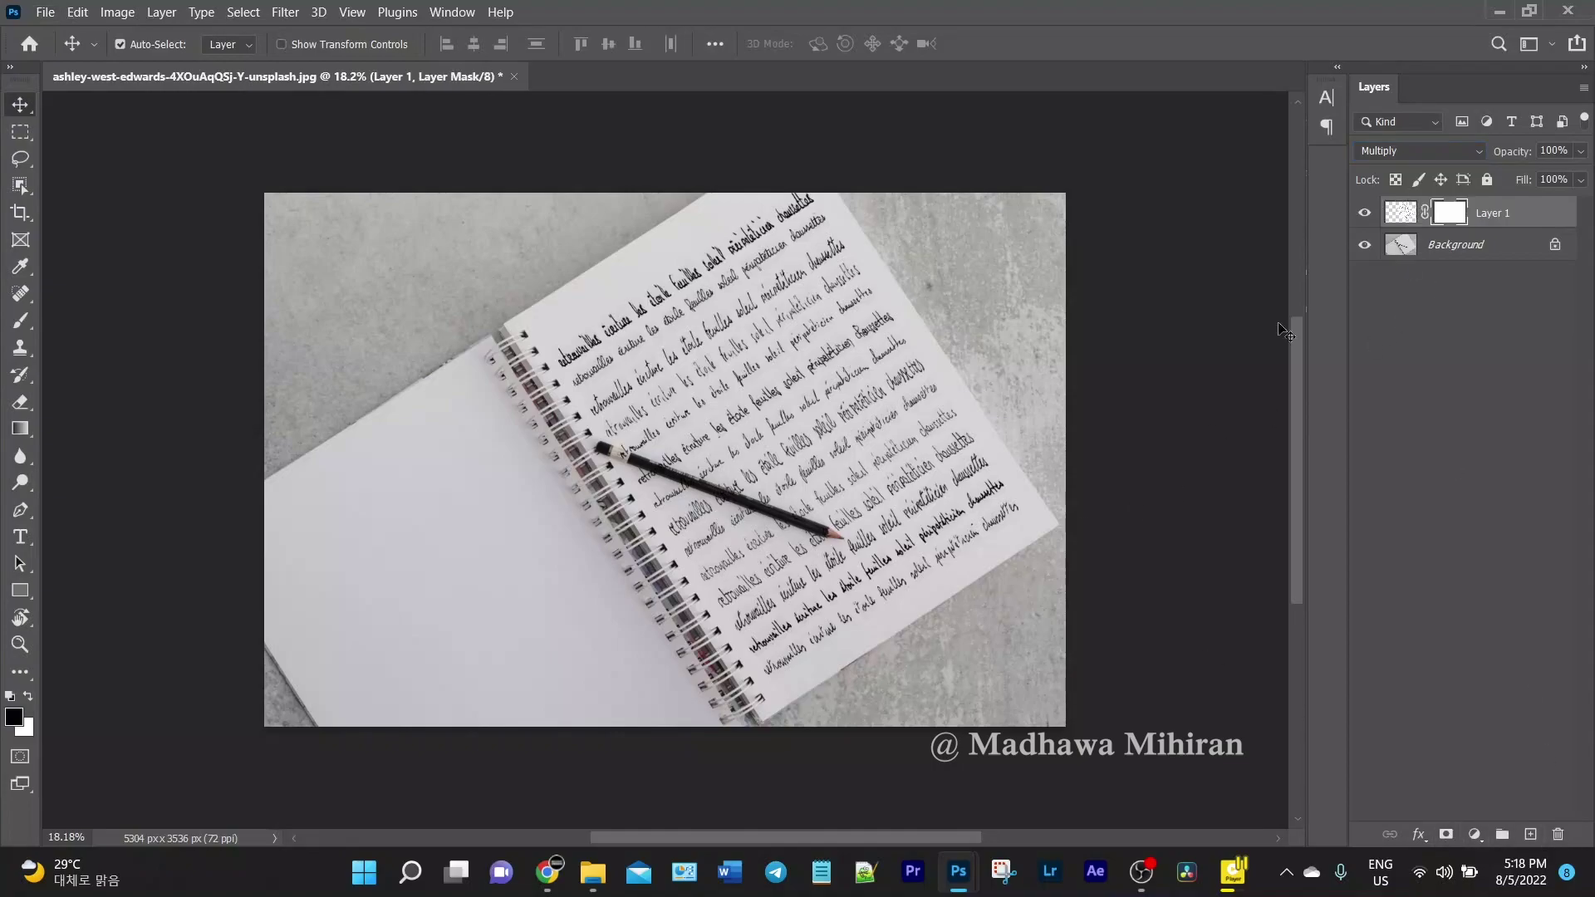
click(20, 322)
scroll(715, 488, up, 8)
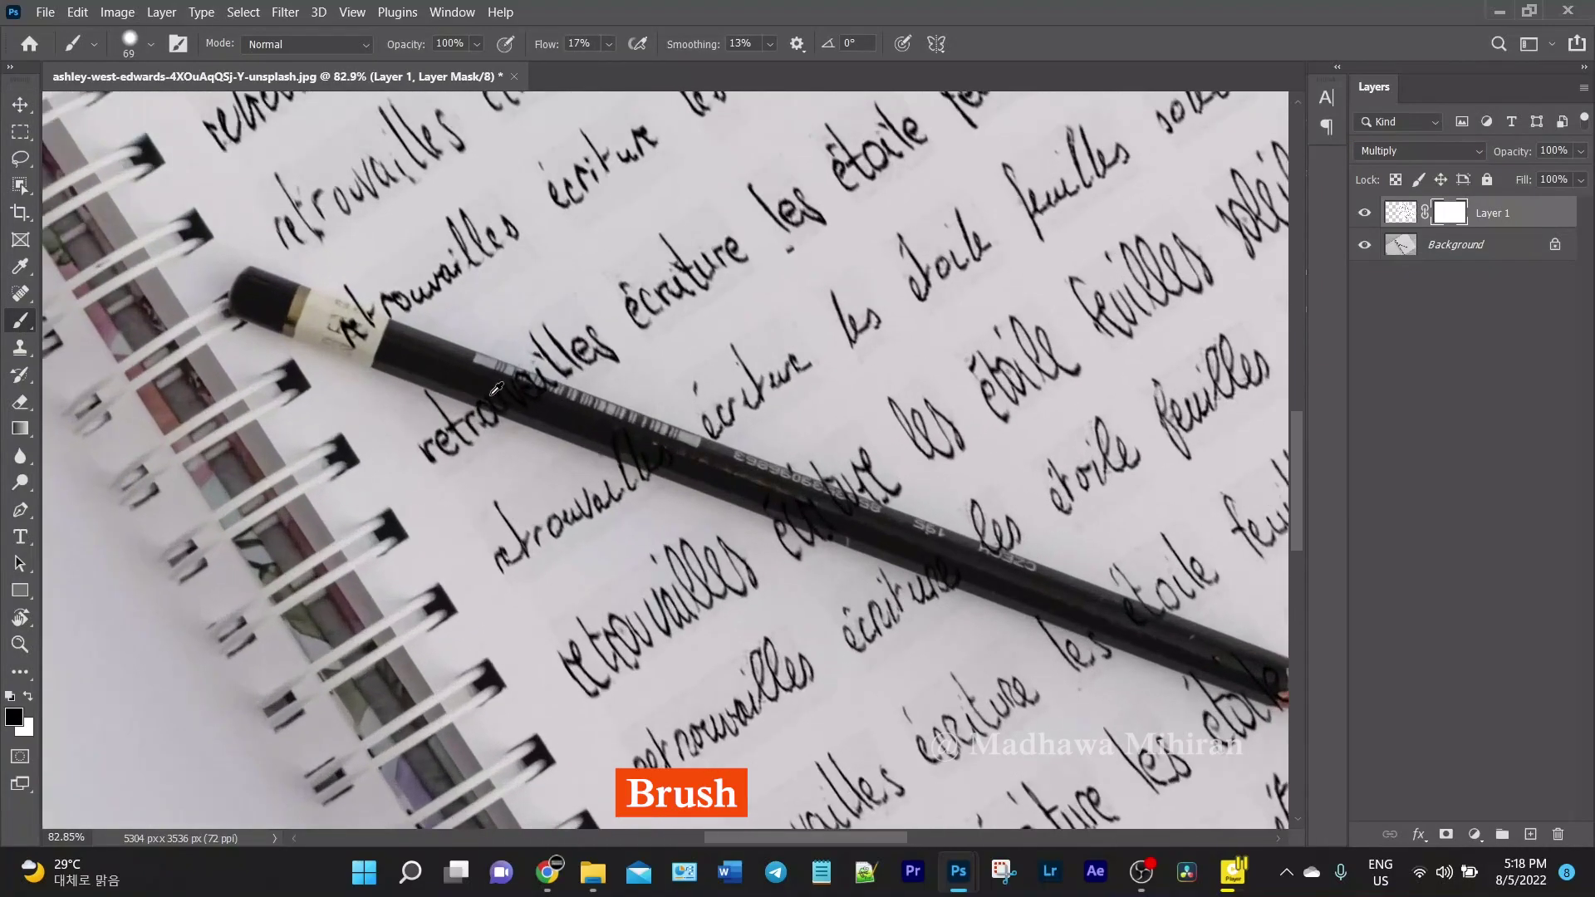
mouse_move(346, 318)
mouse_down()
mouse_move(351, 340)
mouse_move(345, 326)
mouse_up()
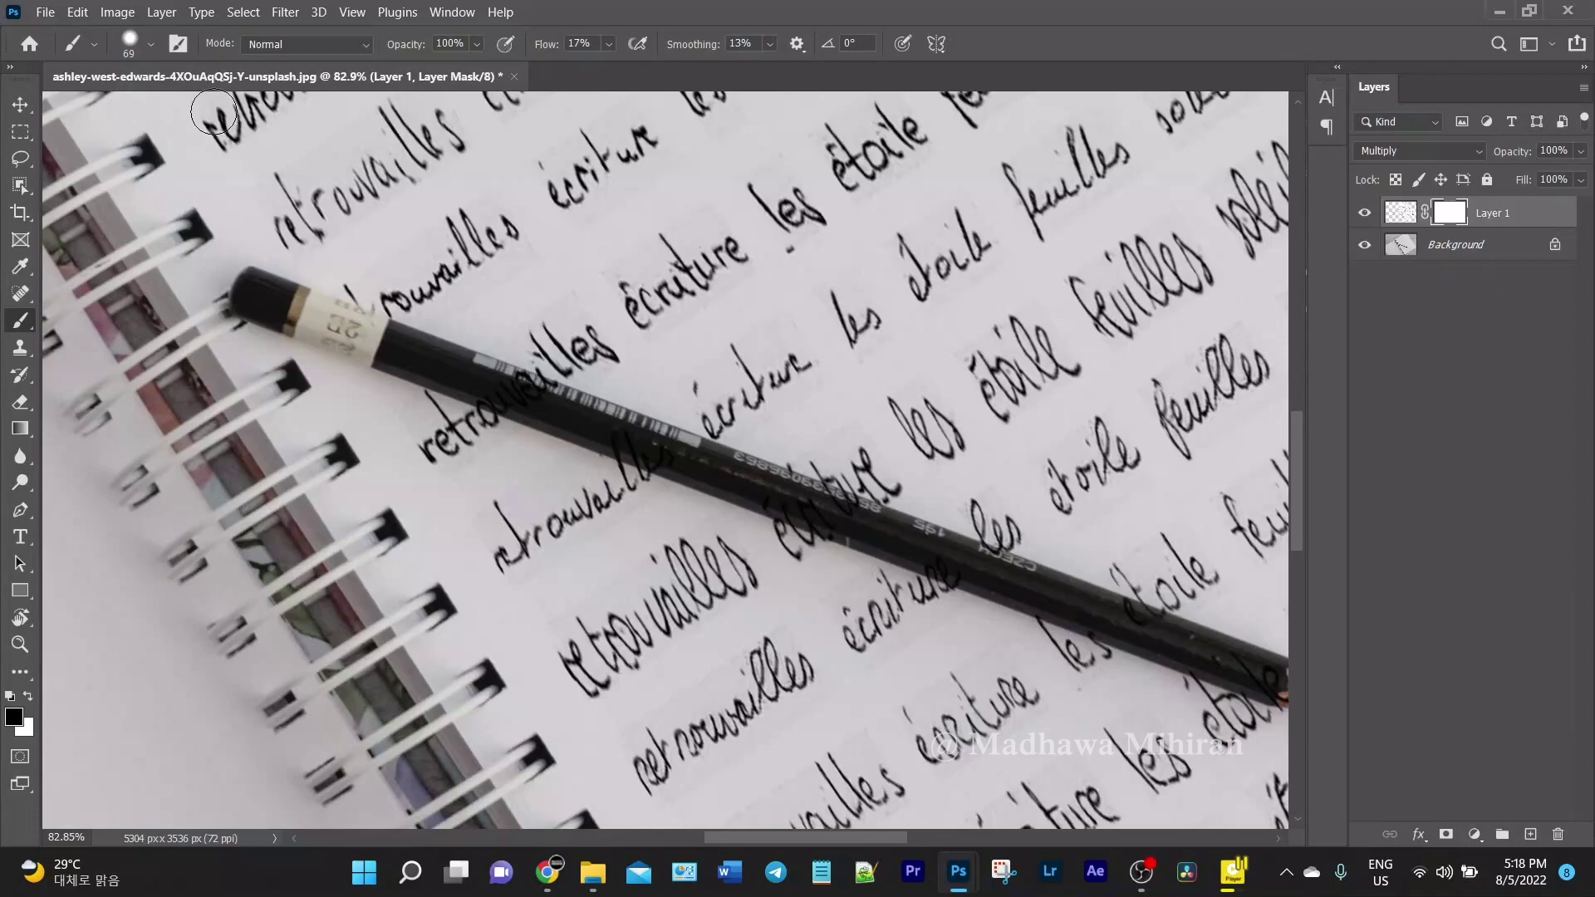
click(151, 45)
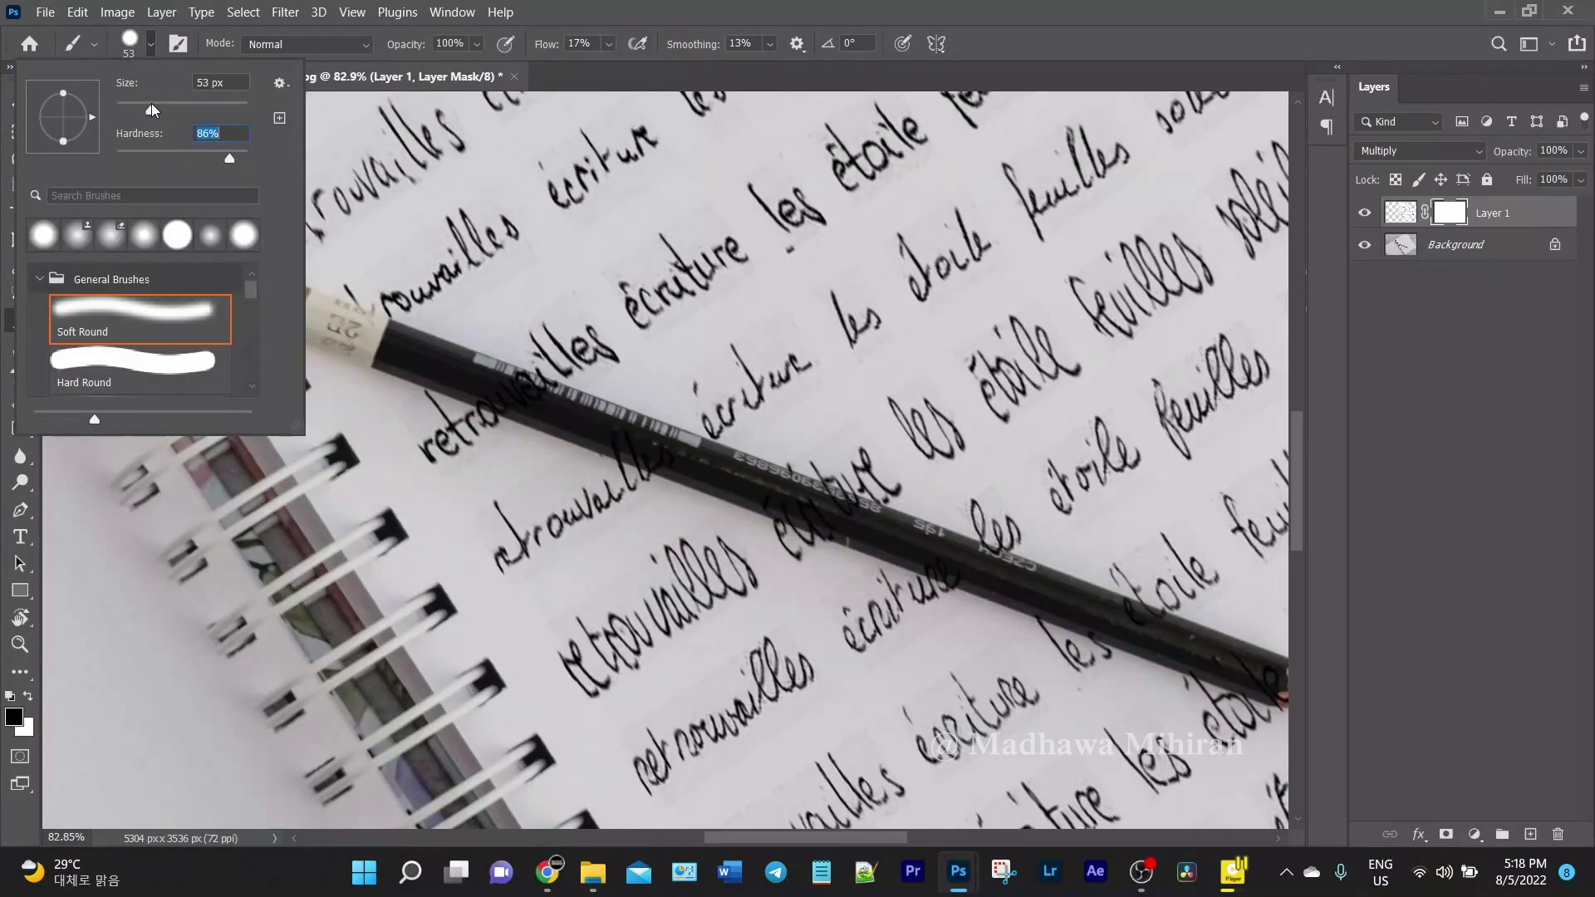
drag(153, 110, 150, 110)
key(Return)
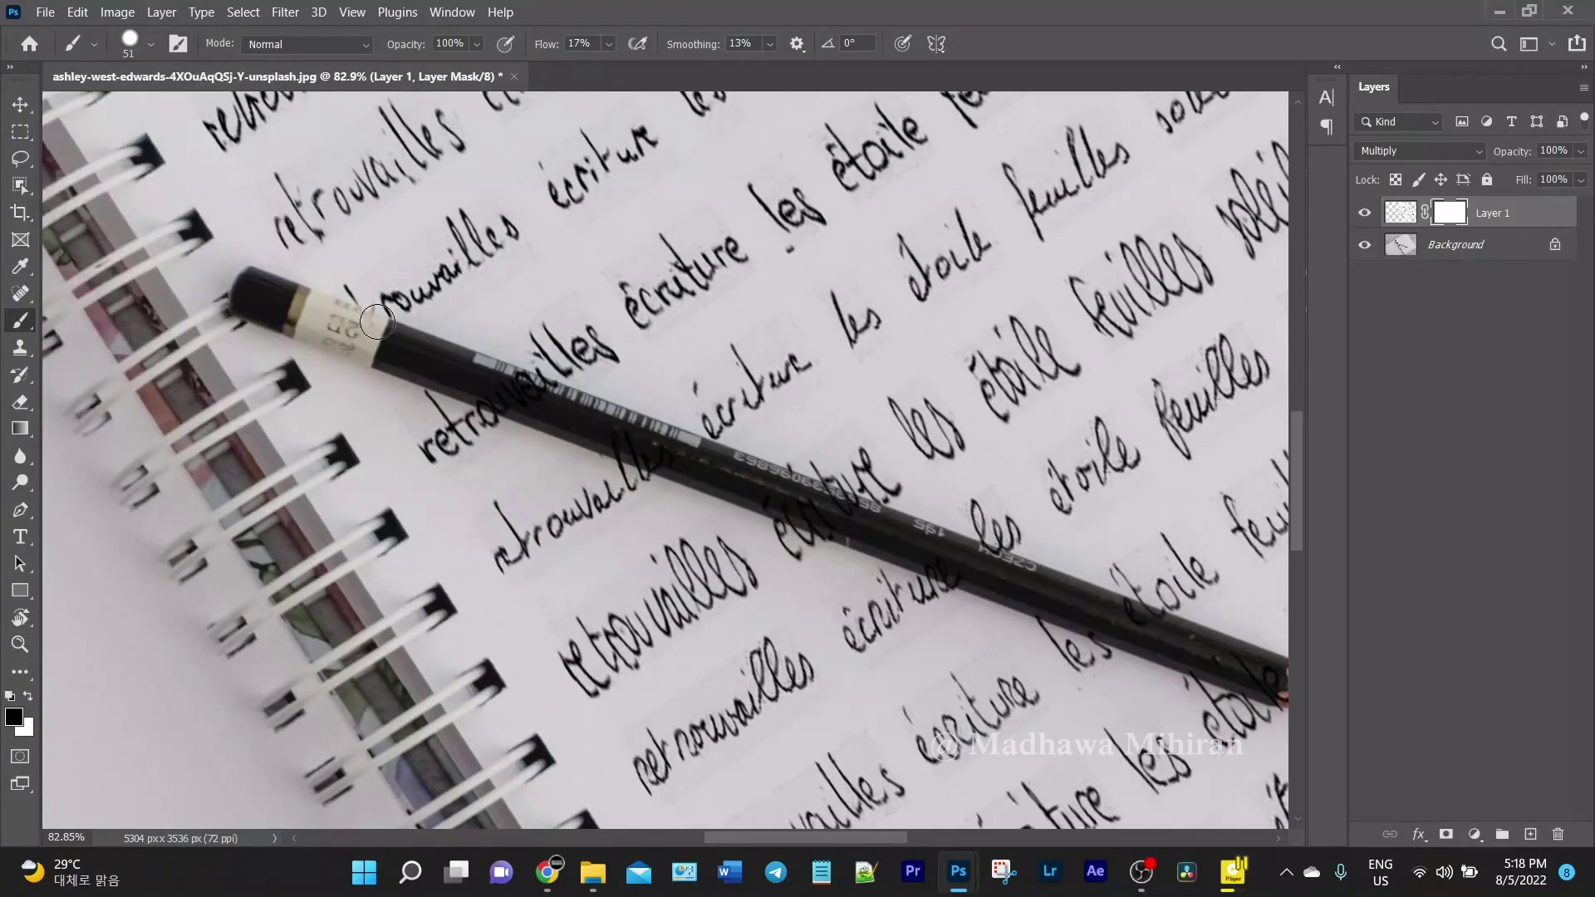
Mask away the handwriting strokes crossing the pencil body
drag(561, 391, 536, 392)
drag(628, 447, 703, 469)
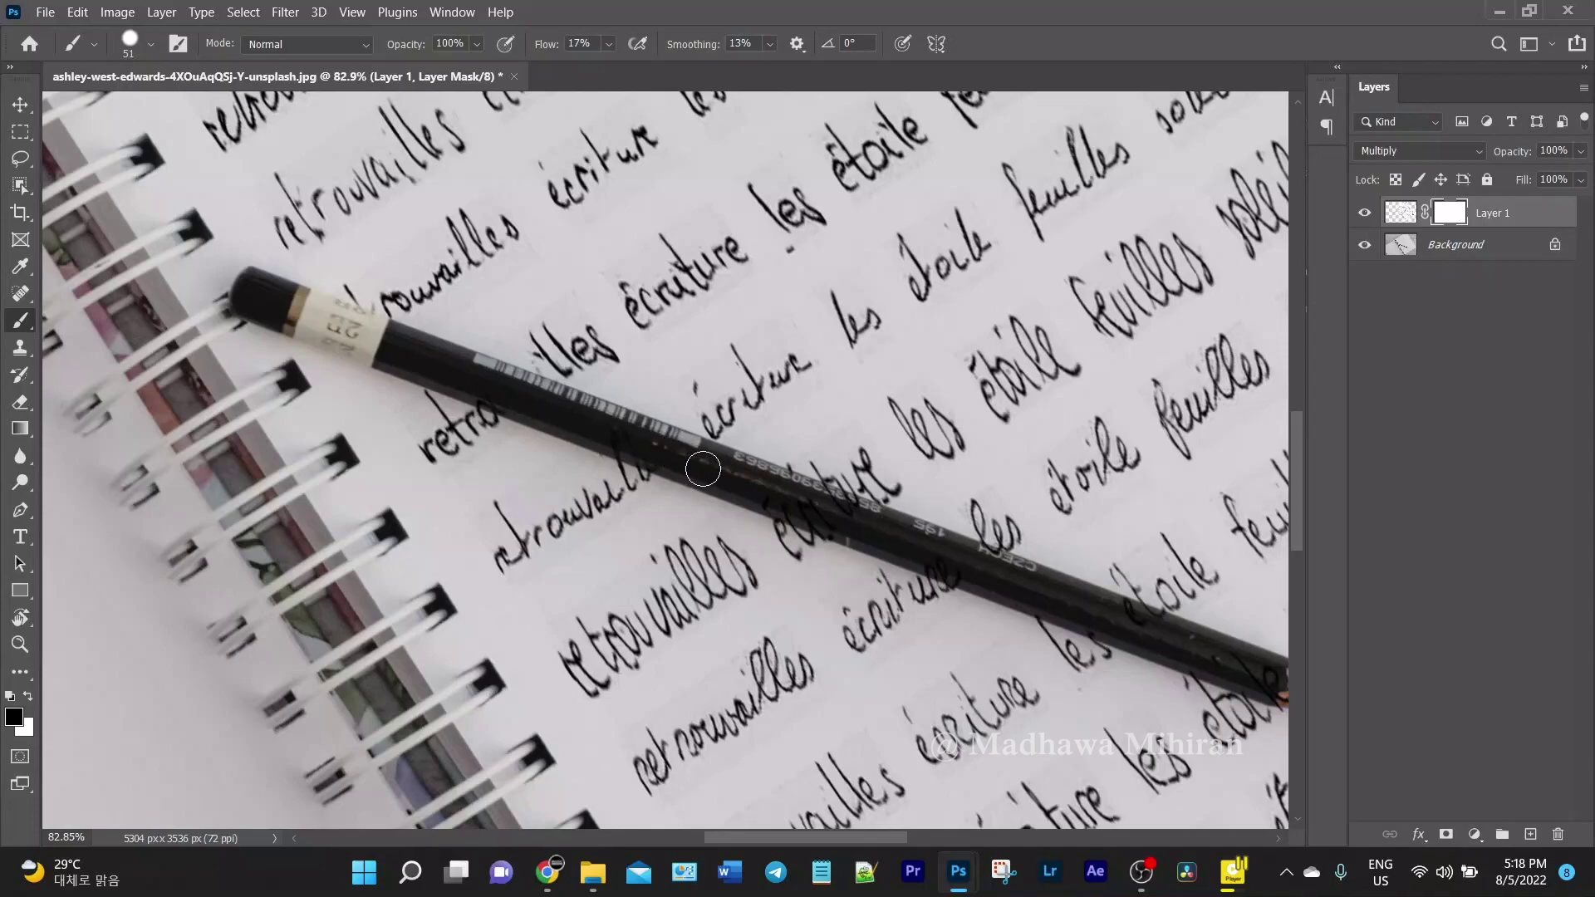
drag(887, 535, 855, 521)
scroll(949, 569, down, 2)
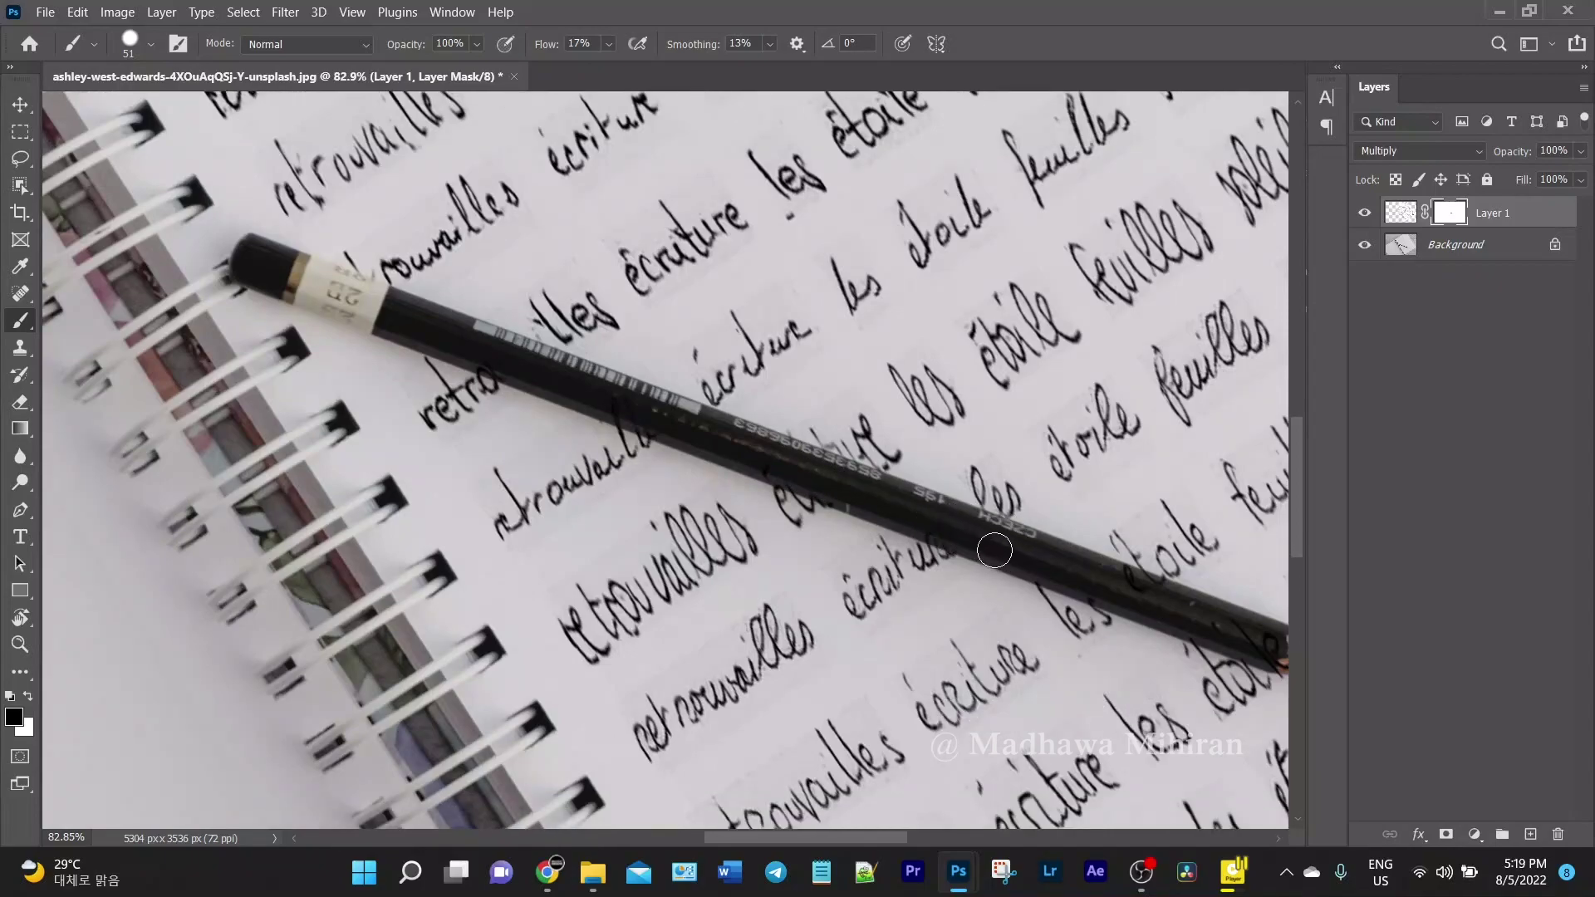
drag(1132, 579, 1154, 596)
Hide the handwriting over the pencil tip, then commit the placed orange image
scroll(1137, 598, down, 2)
scroll(1146, 591, right, 2)
scroll(1155, 586, right, 2)
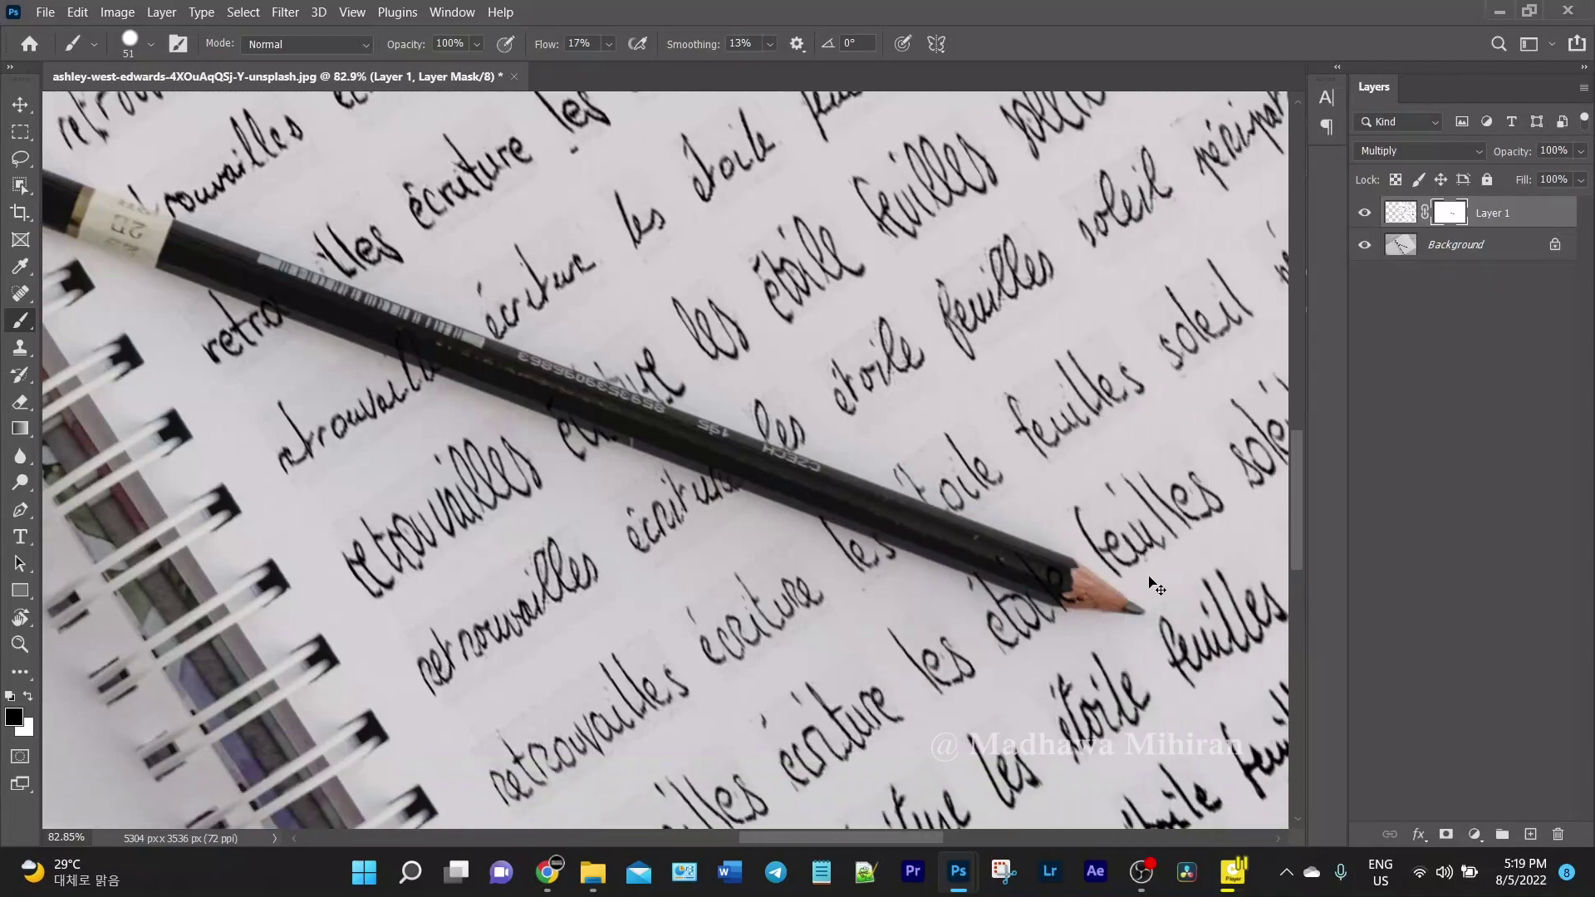
drag(1072, 589, 1017, 569)
scroll(1058, 574, down, 2)
scroll(1058, 565, down, 2)
scroll(1057, 552, down, 2)
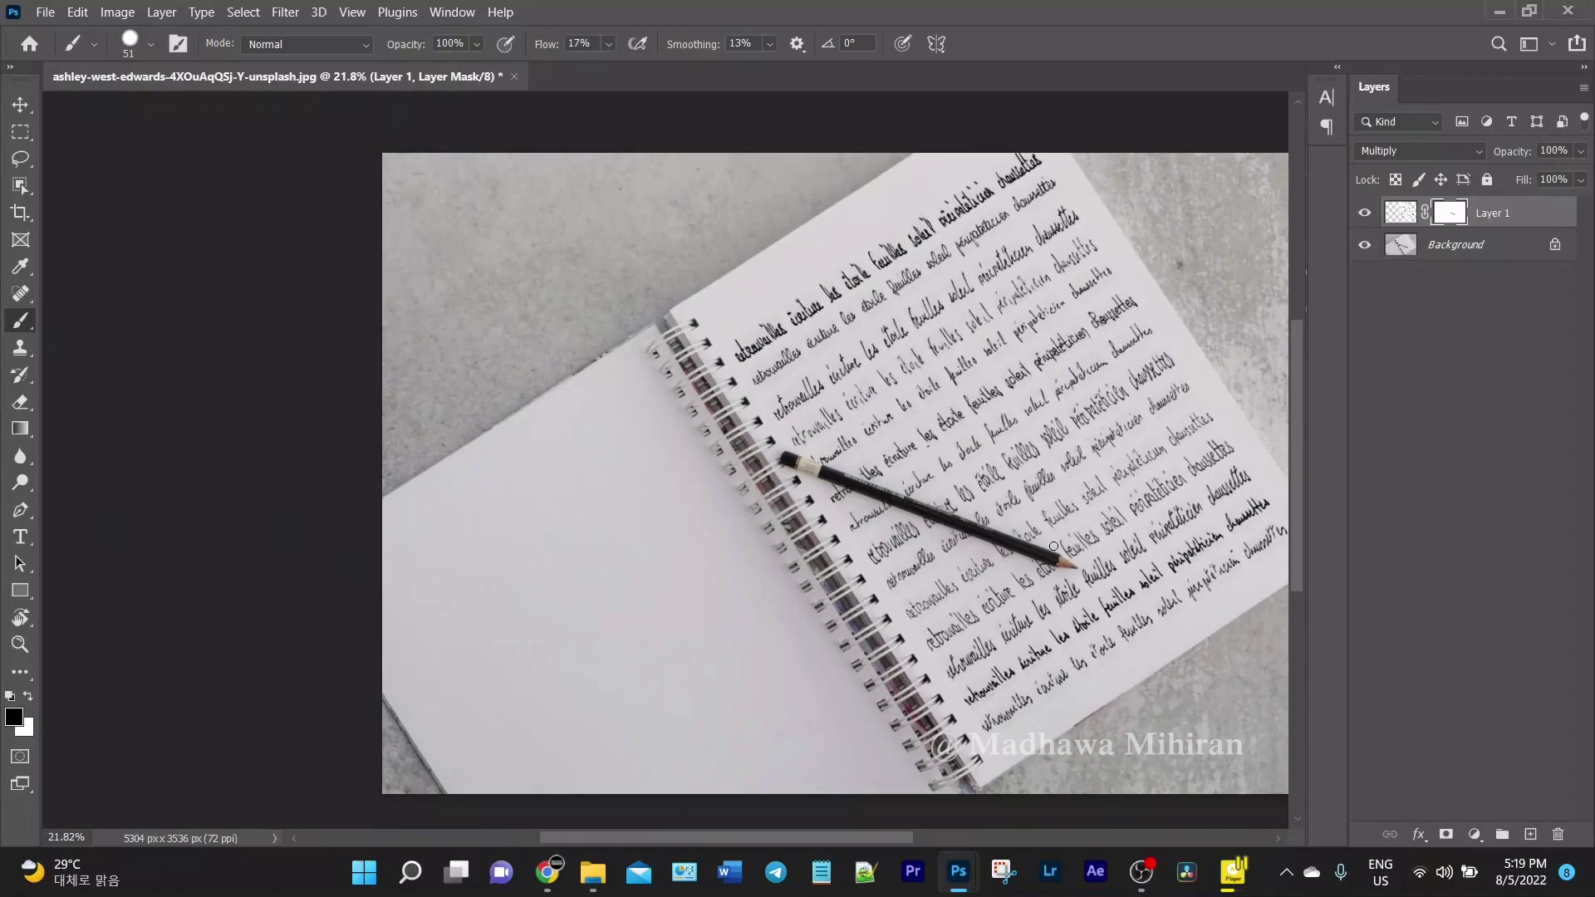
scroll(1056, 539, down, 1)
scroll(1058, 542, right, 3)
scroll(1057, 537, down, 1)
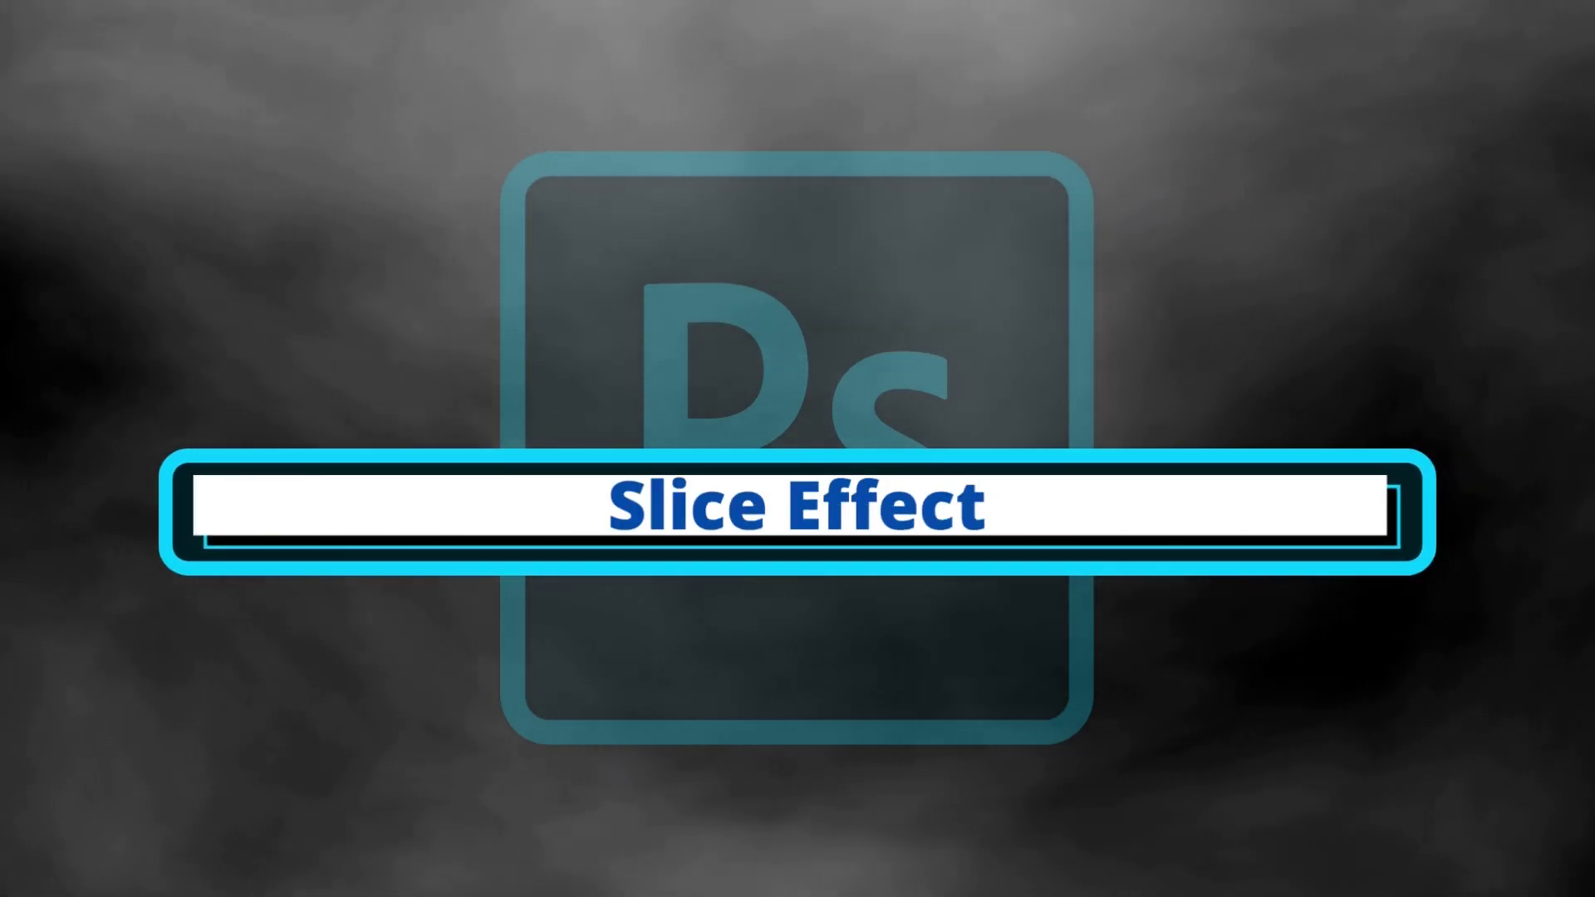
key(Return)
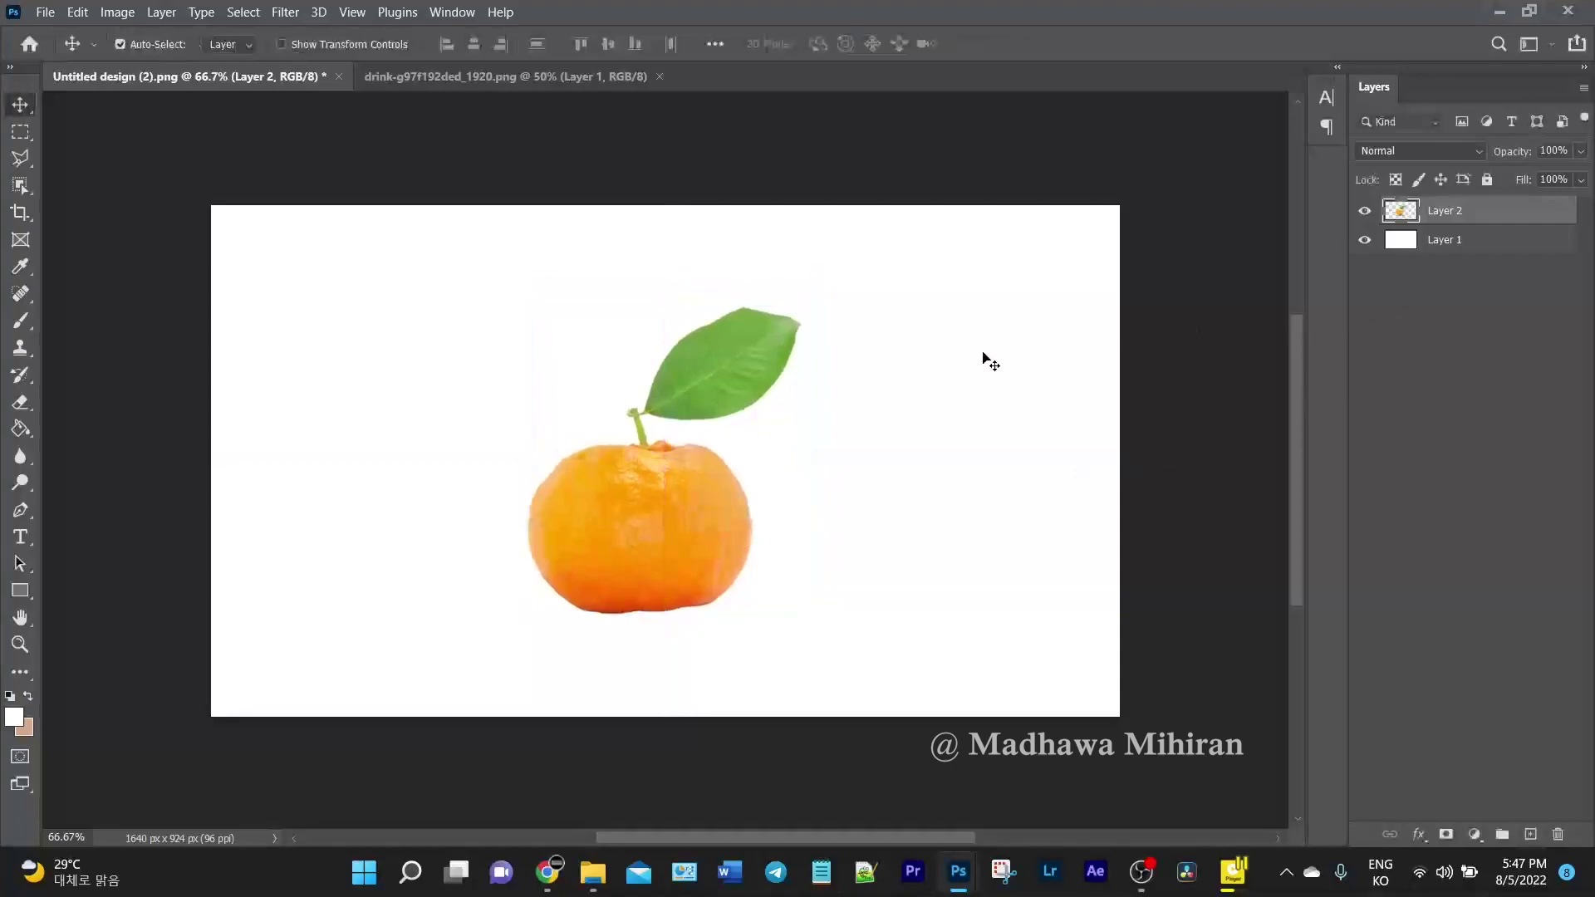
Select the orange's leaf and top half with the Polygonal Lasso
click(22, 159)
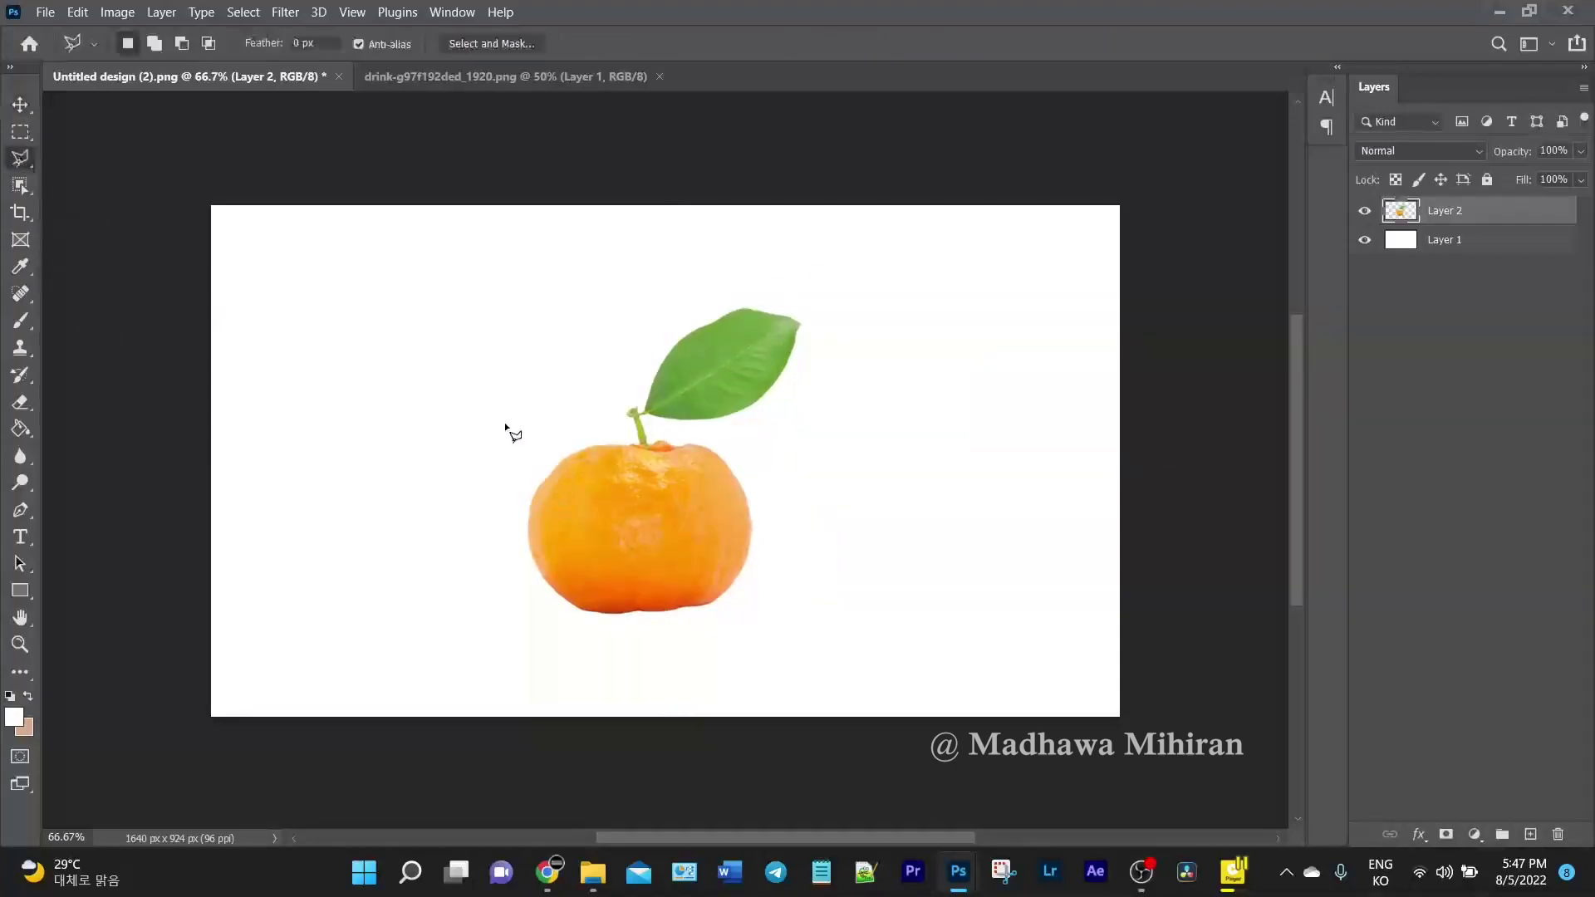
click(461, 547)
click(457, 420)
click(459, 416)
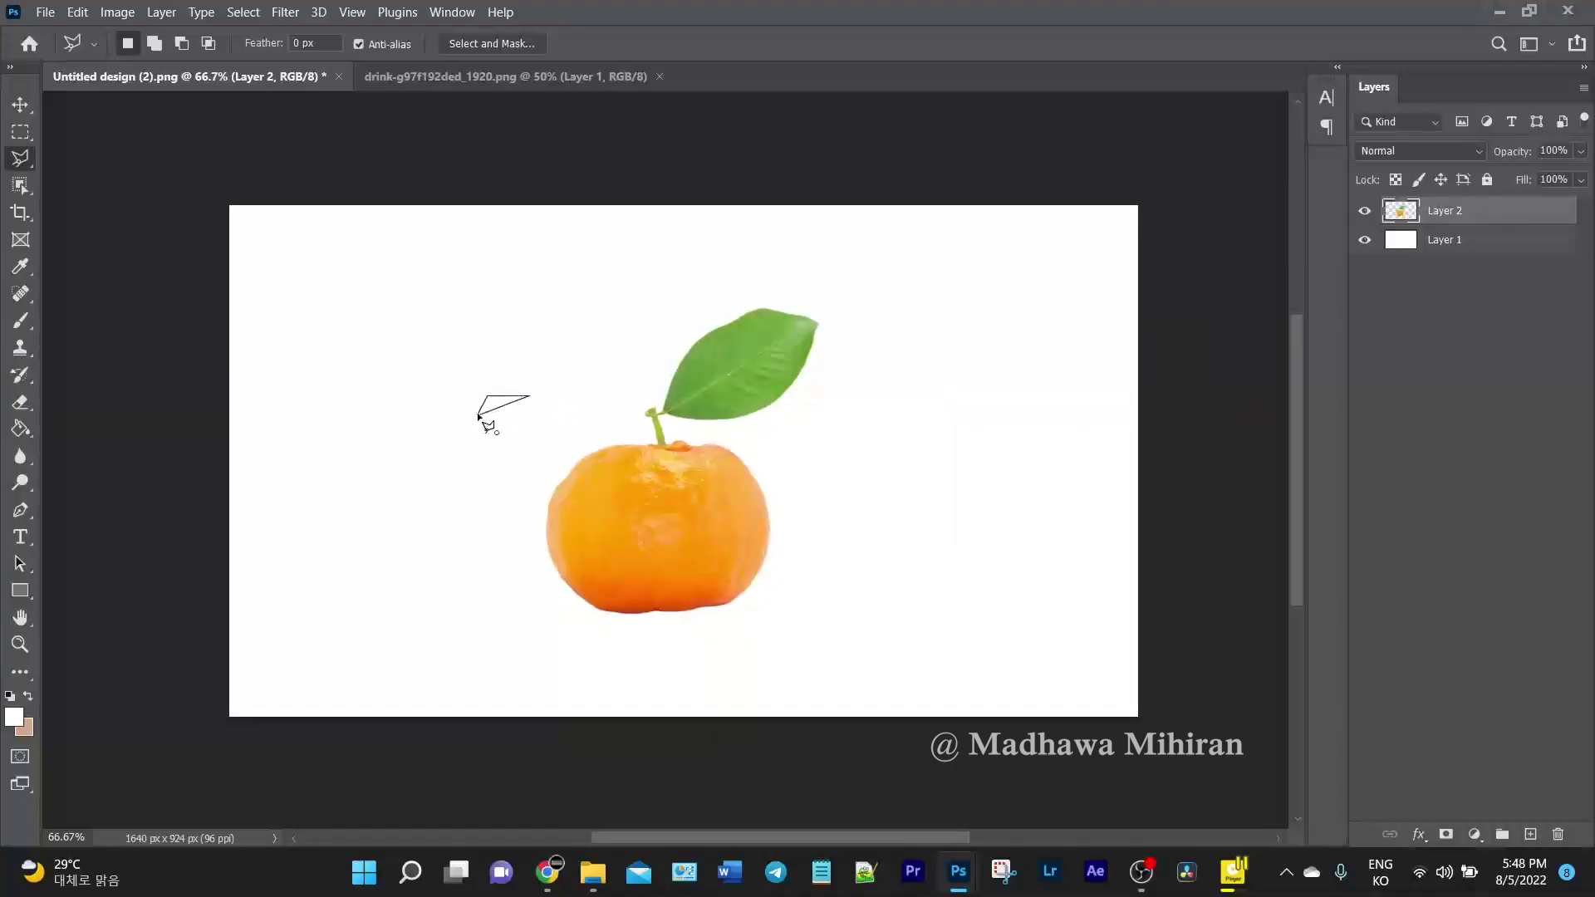
click(482, 421)
click(486, 526)
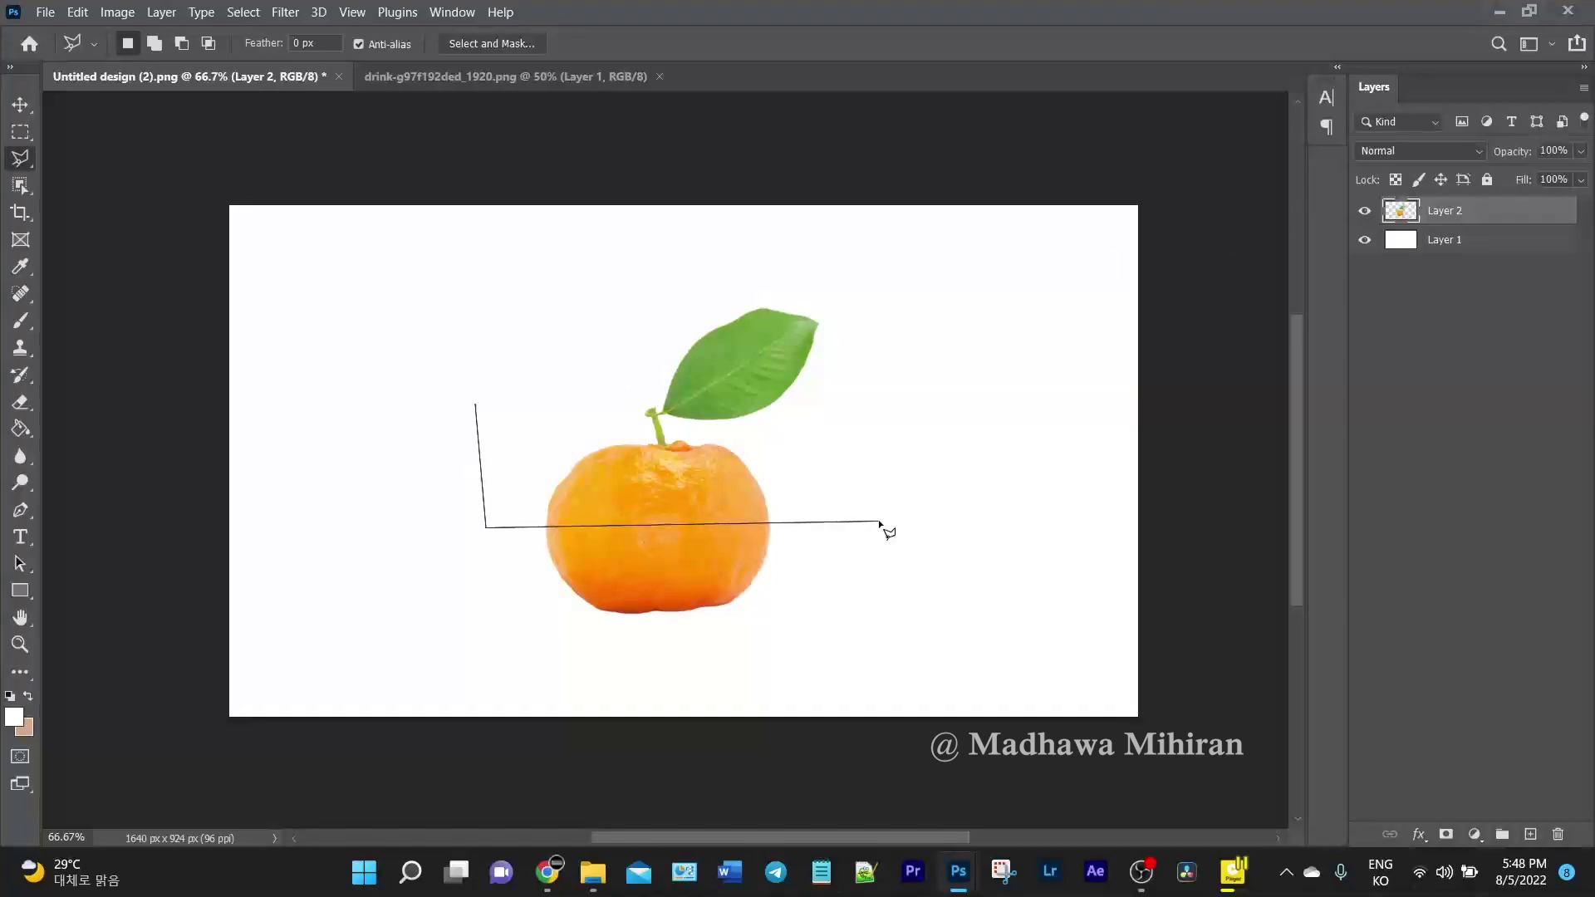
click(902, 295)
click(595, 275)
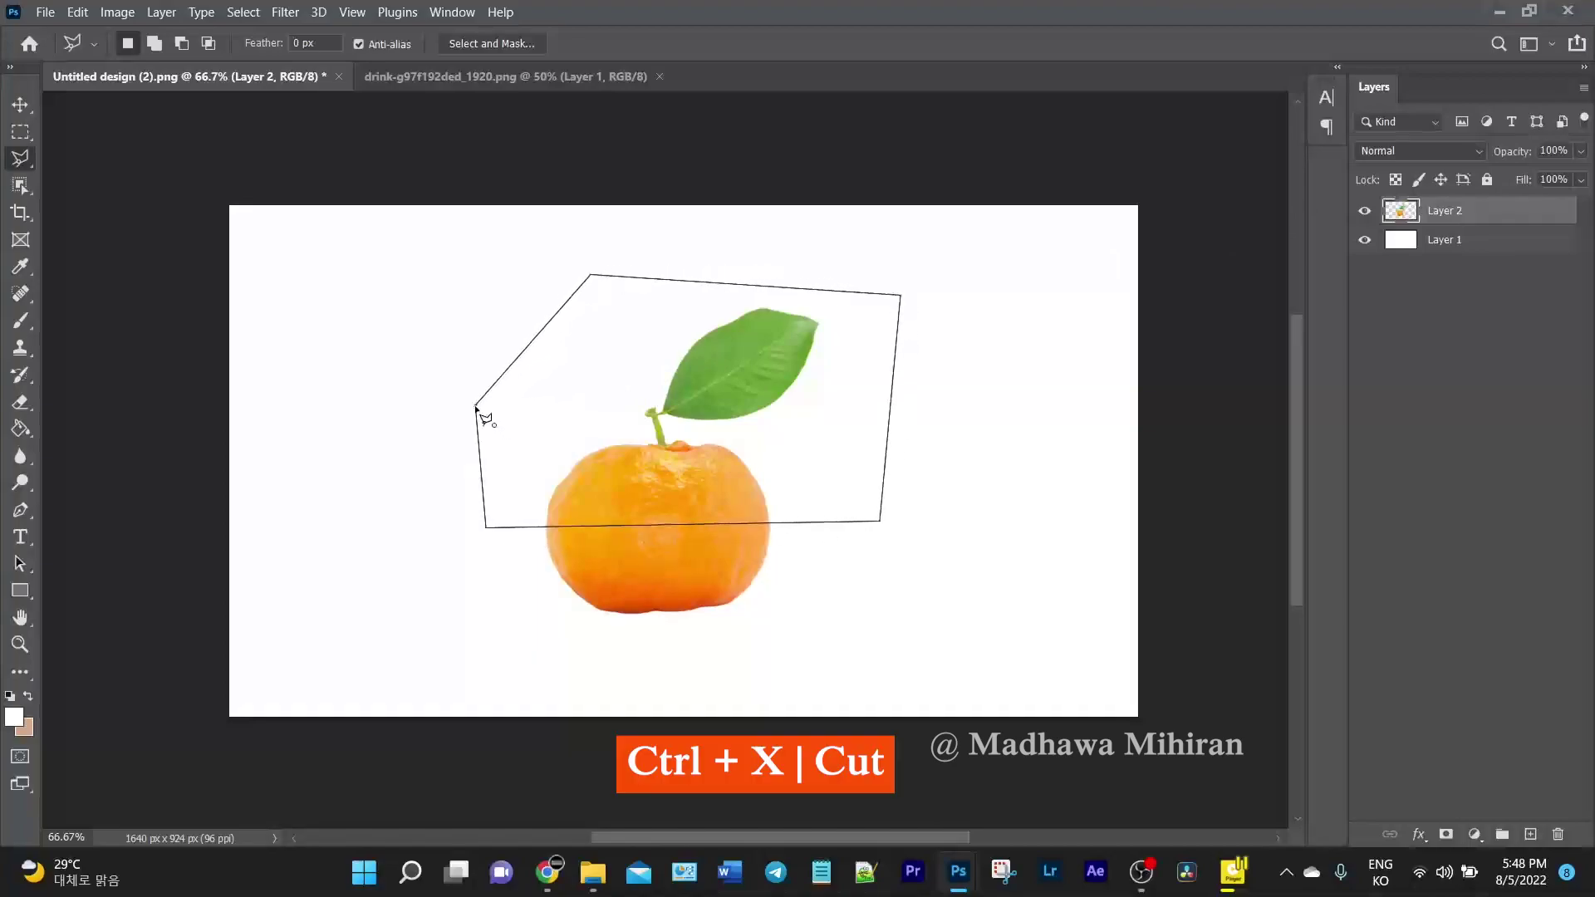
click(479, 408)
Cut the top half onto its own layer and lift it up, leaving a gap
key(ctrl+x)
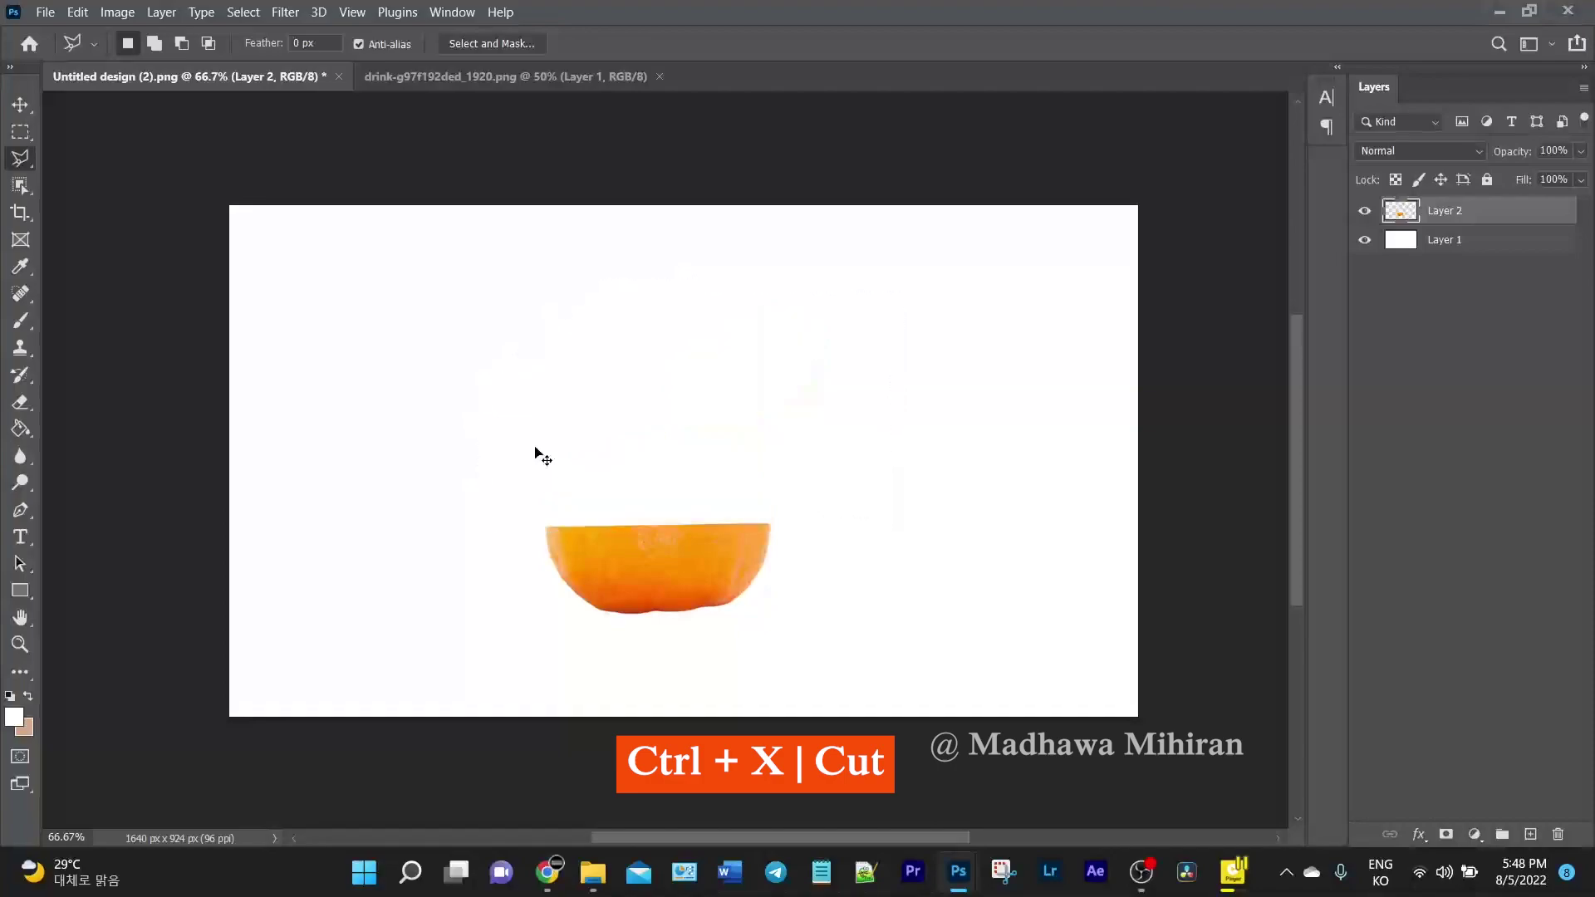
key(ctrl+v)
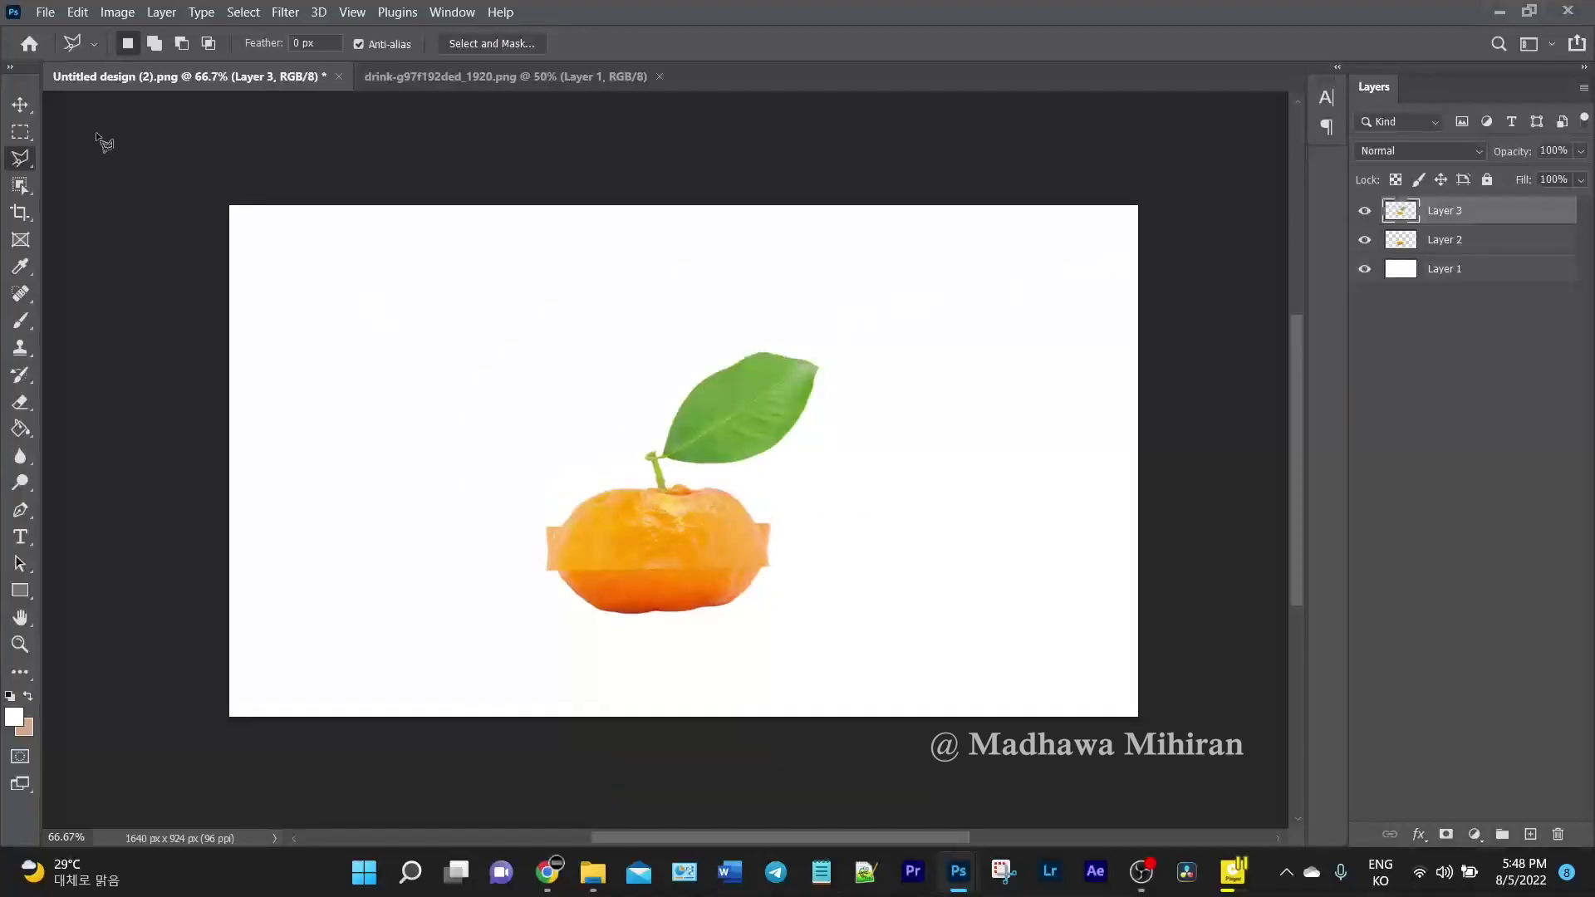
key(v)
drag(668, 522, 665, 419)
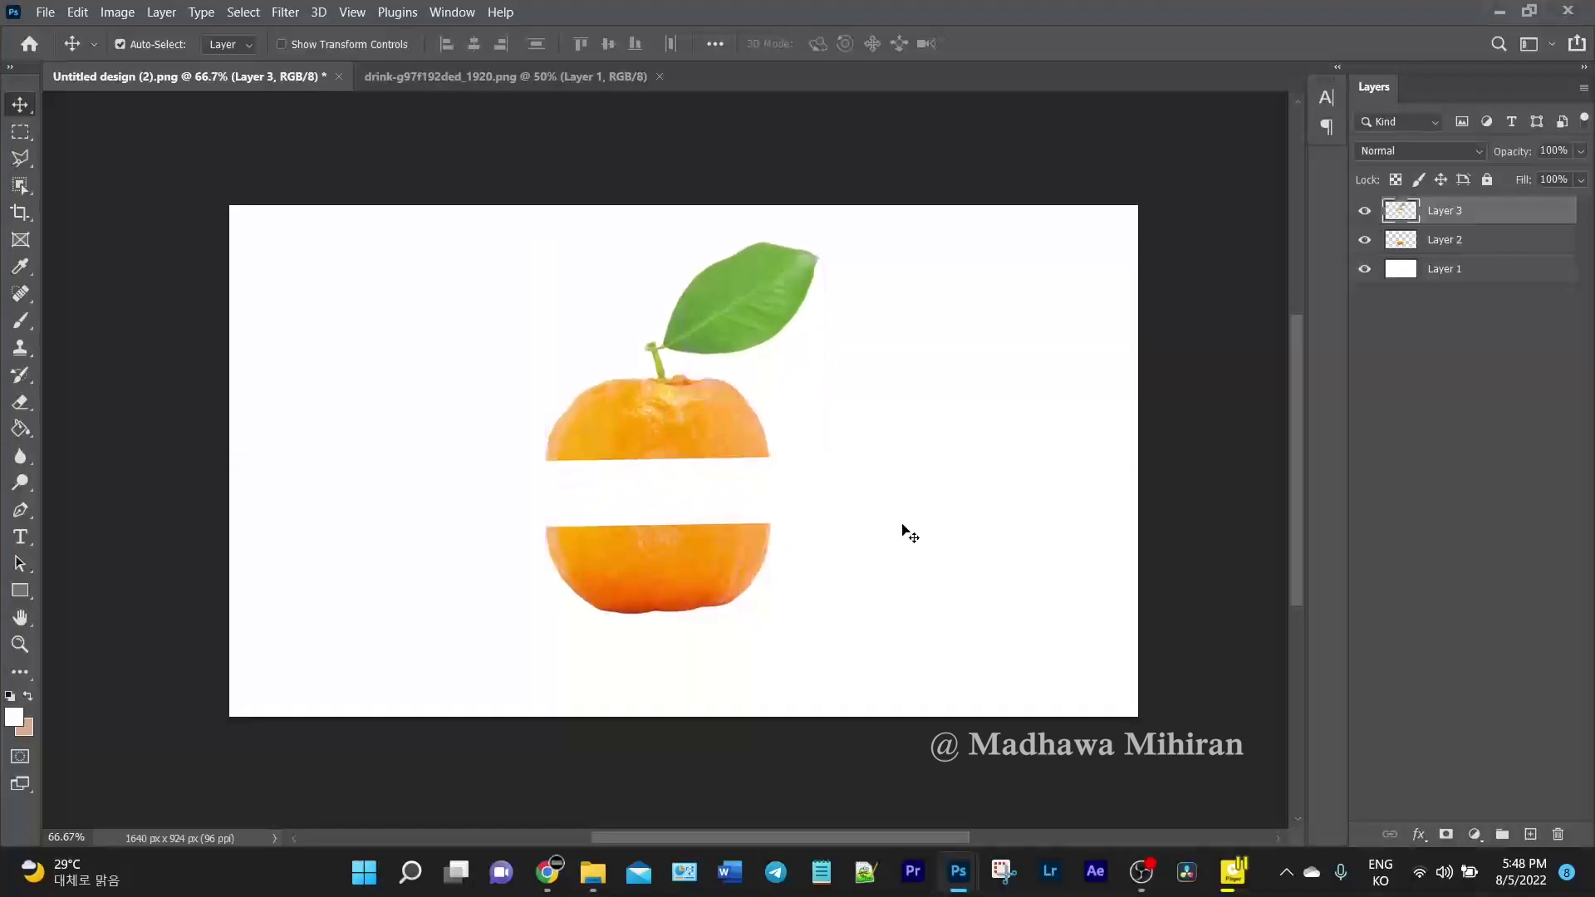
mouse_move(592, 870)
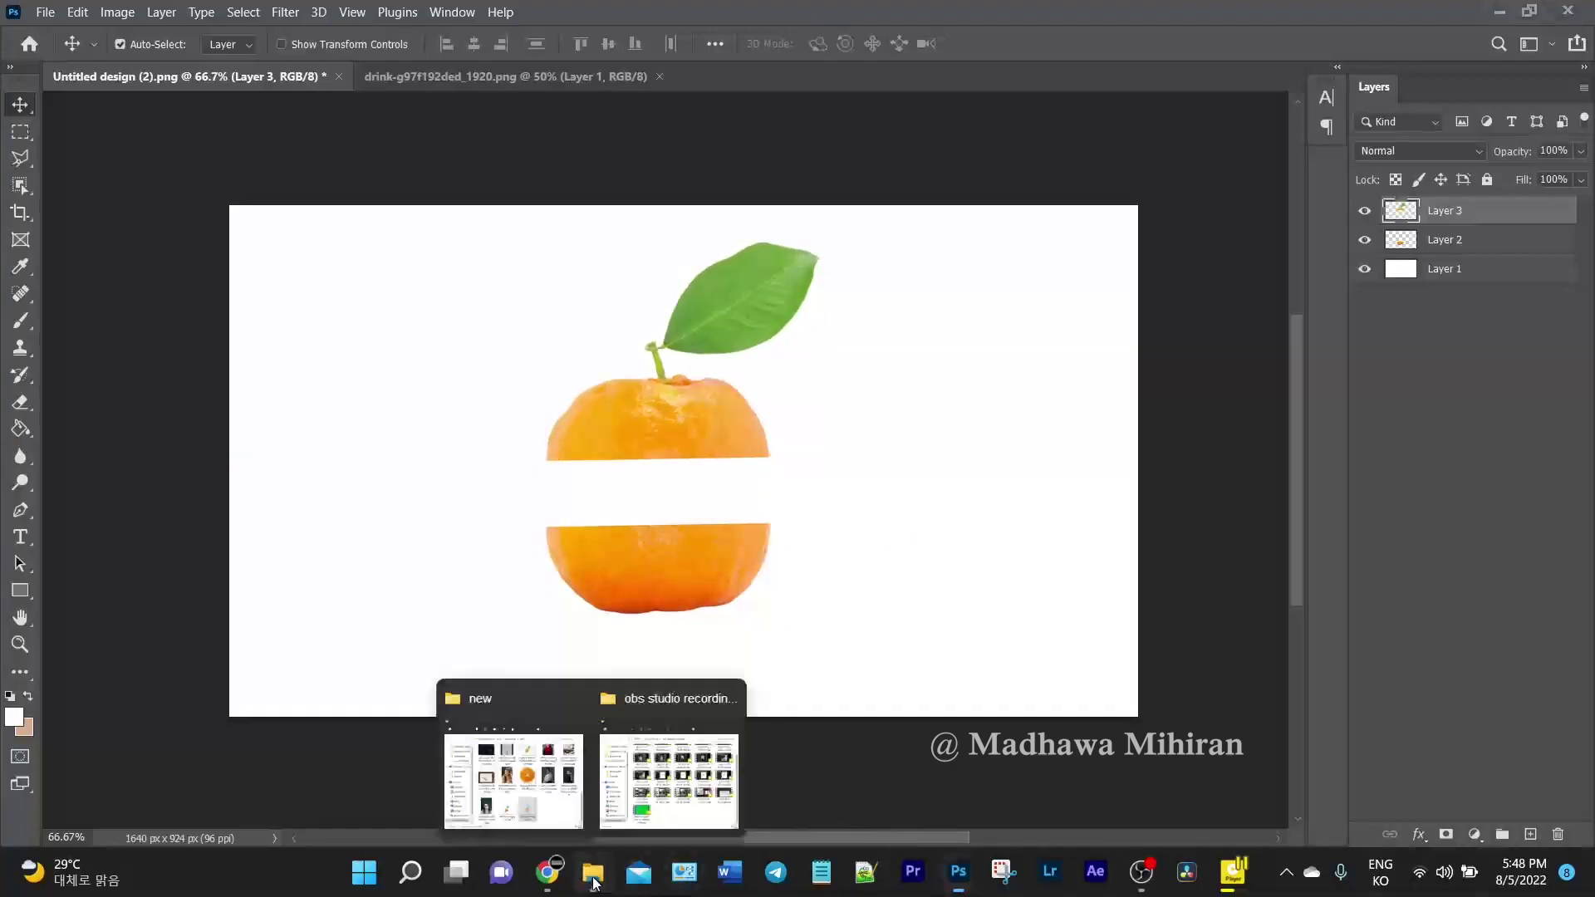
Place an orange slice image, shrink and move it, then cancel the placement
click(511, 732)
drag(383, 479, 764, 473)
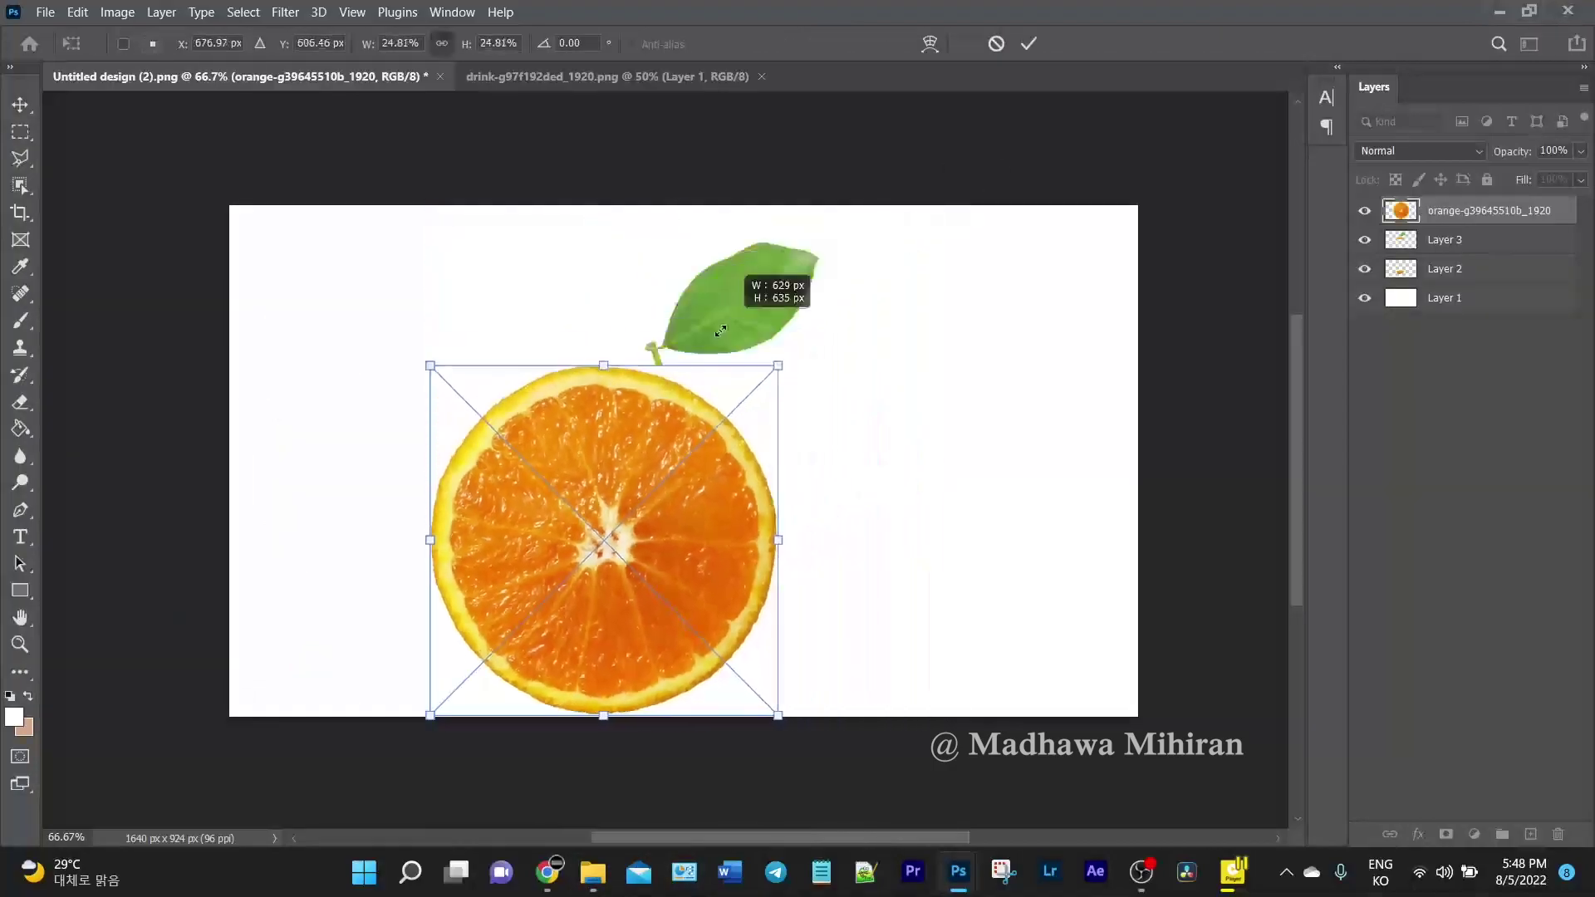
drag(937, 202, 678, 456)
mouse_move(586, 576)
mouse_down()
mouse_move(728, 570)
mouse_move(765, 601)
mouse_move(803, 536)
mouse_move(762, 525)
mouse_move(843, 516)
mouse_move(728, 511)
mouse_move(777, 509)
mouse_up()
key(Escape)
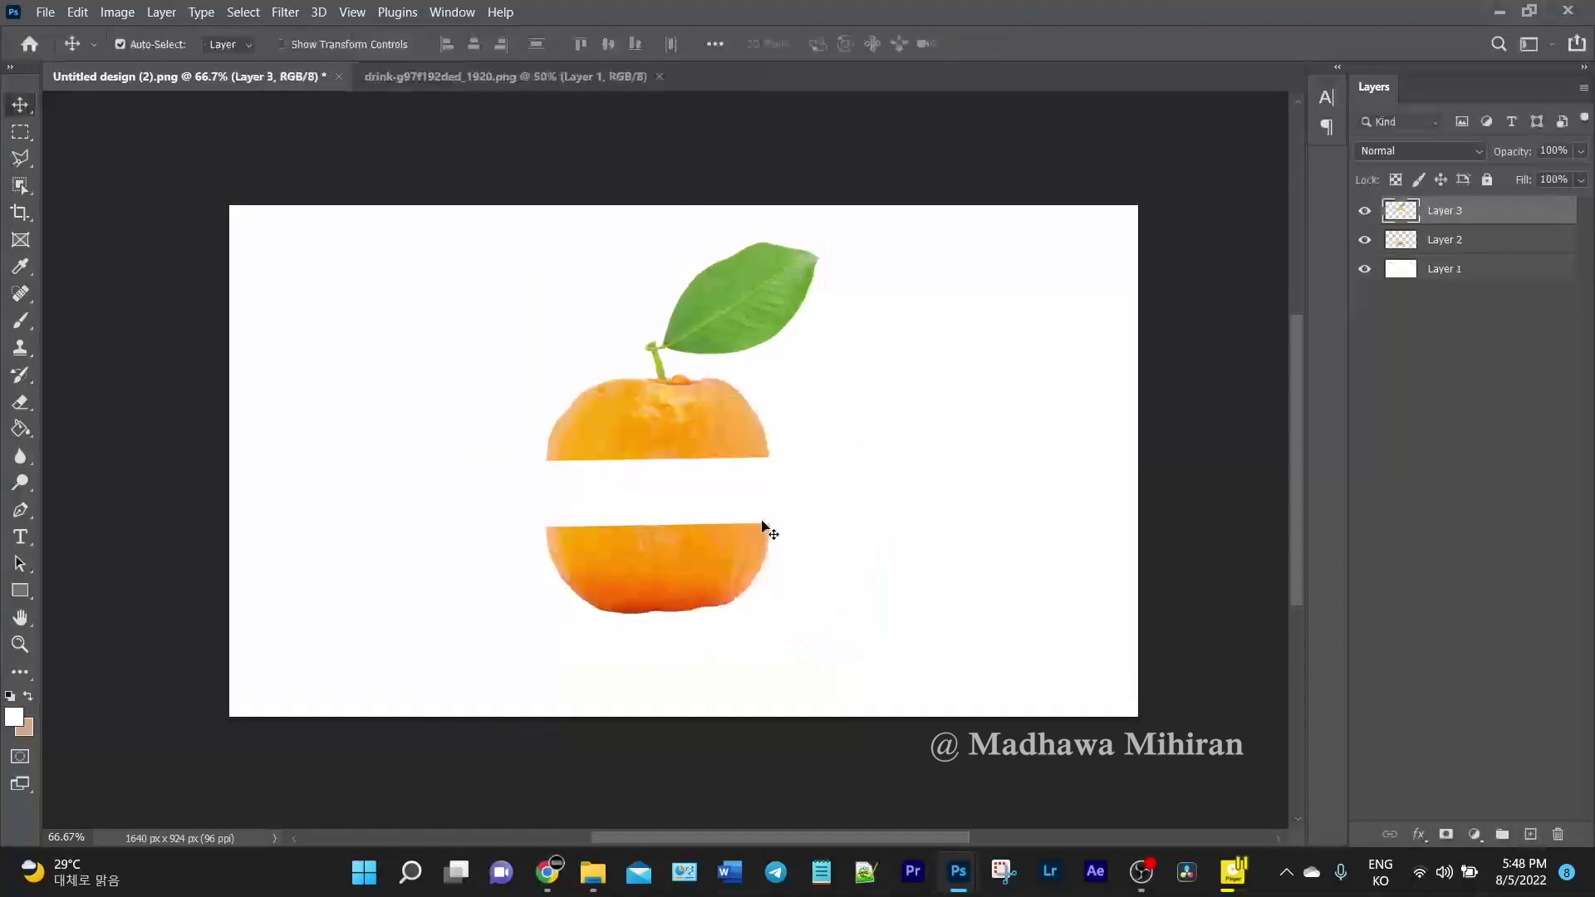
Place the fruit slice at about 17%, flattened over the lower orange half's cut edge
click(572, 790)
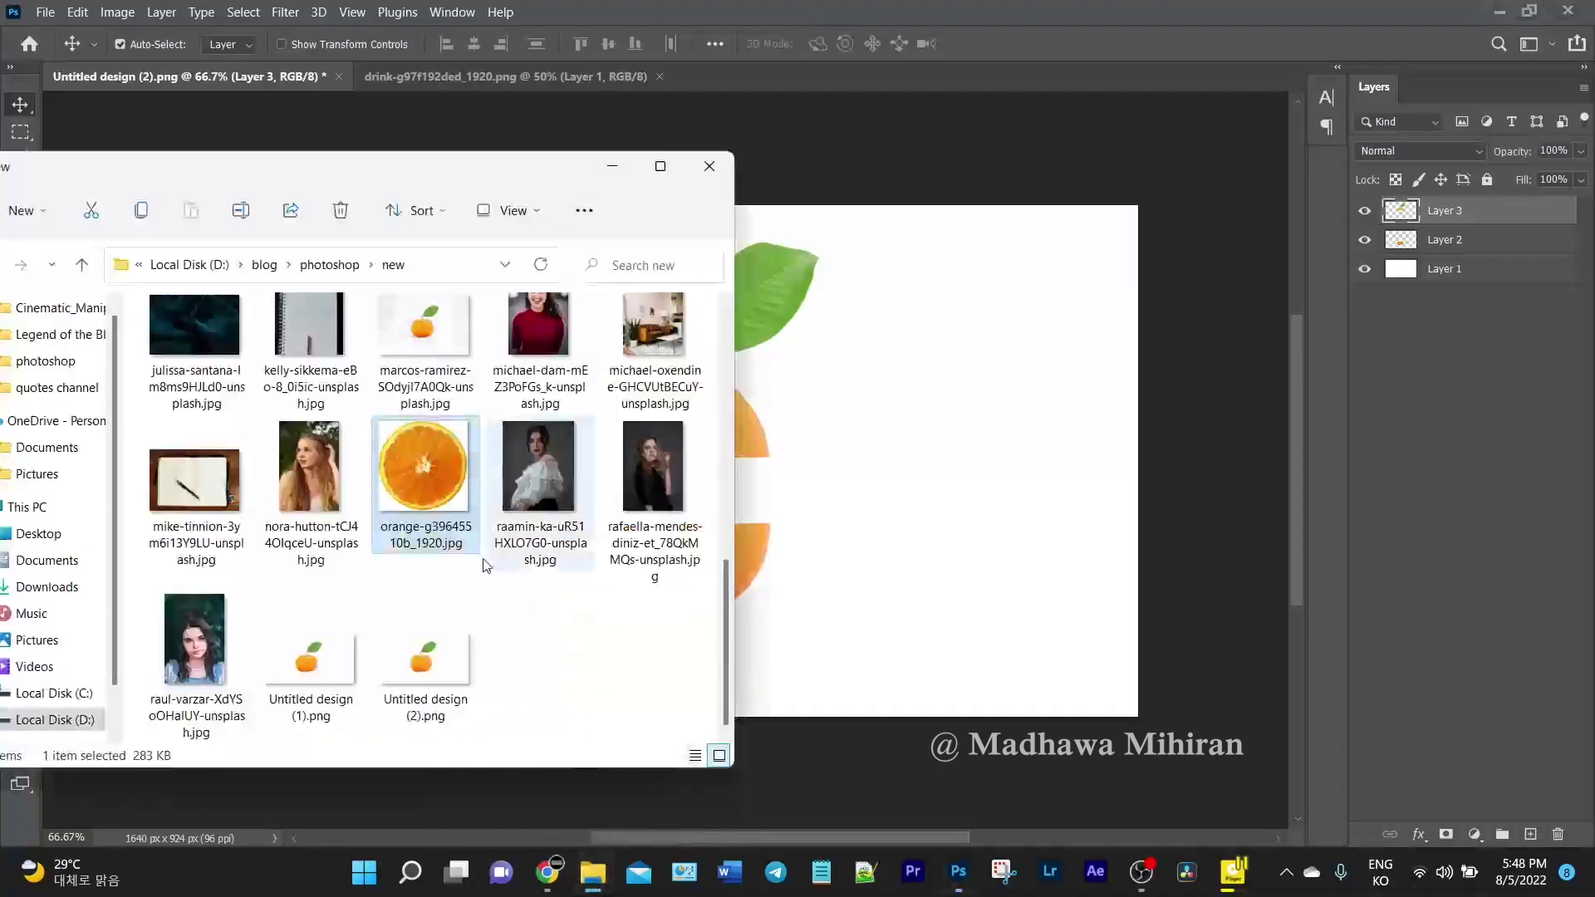
scroll(430, 500, up, 3)
scroll(430, 500, up, 3)
drag(430, 515, 928, 440)
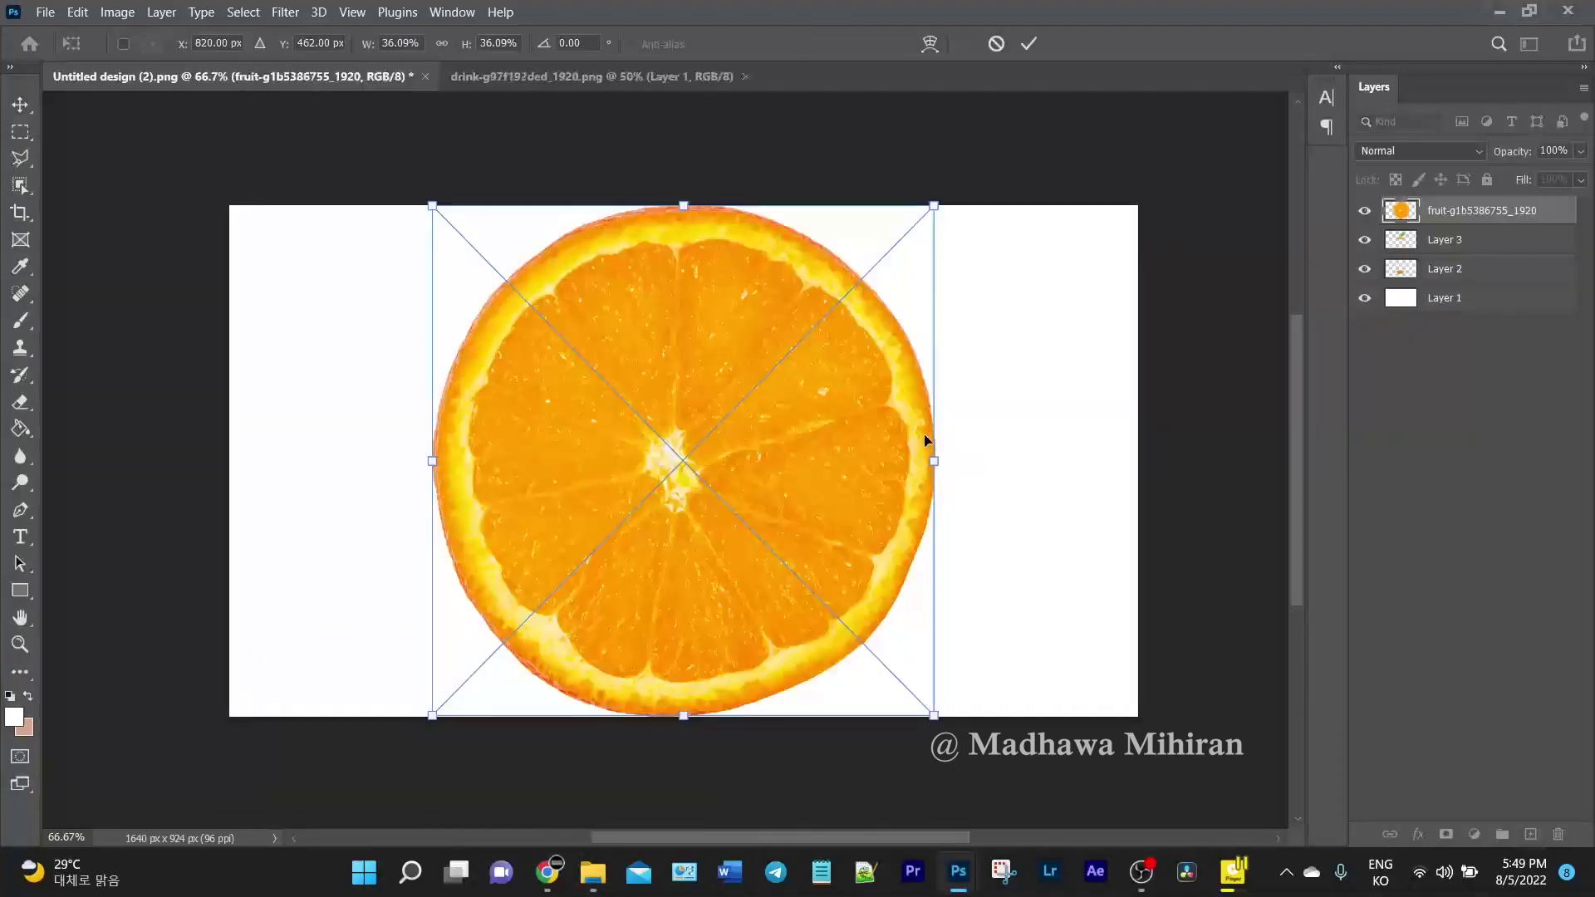
drag(932, 207, 651, 458)
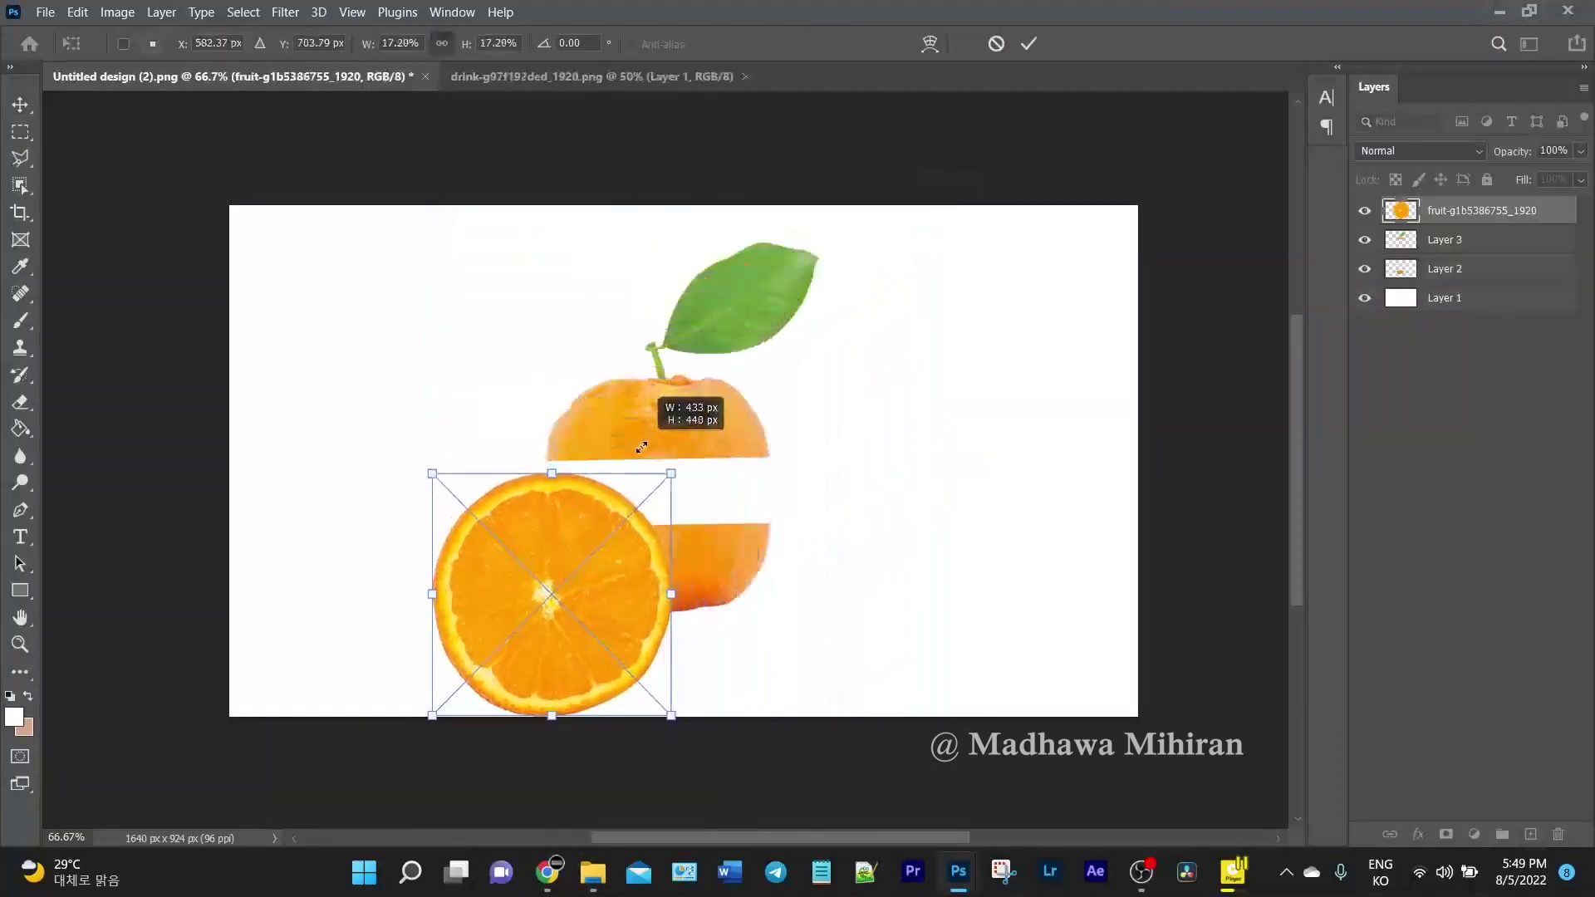
drag(557, 536, 613, 520)
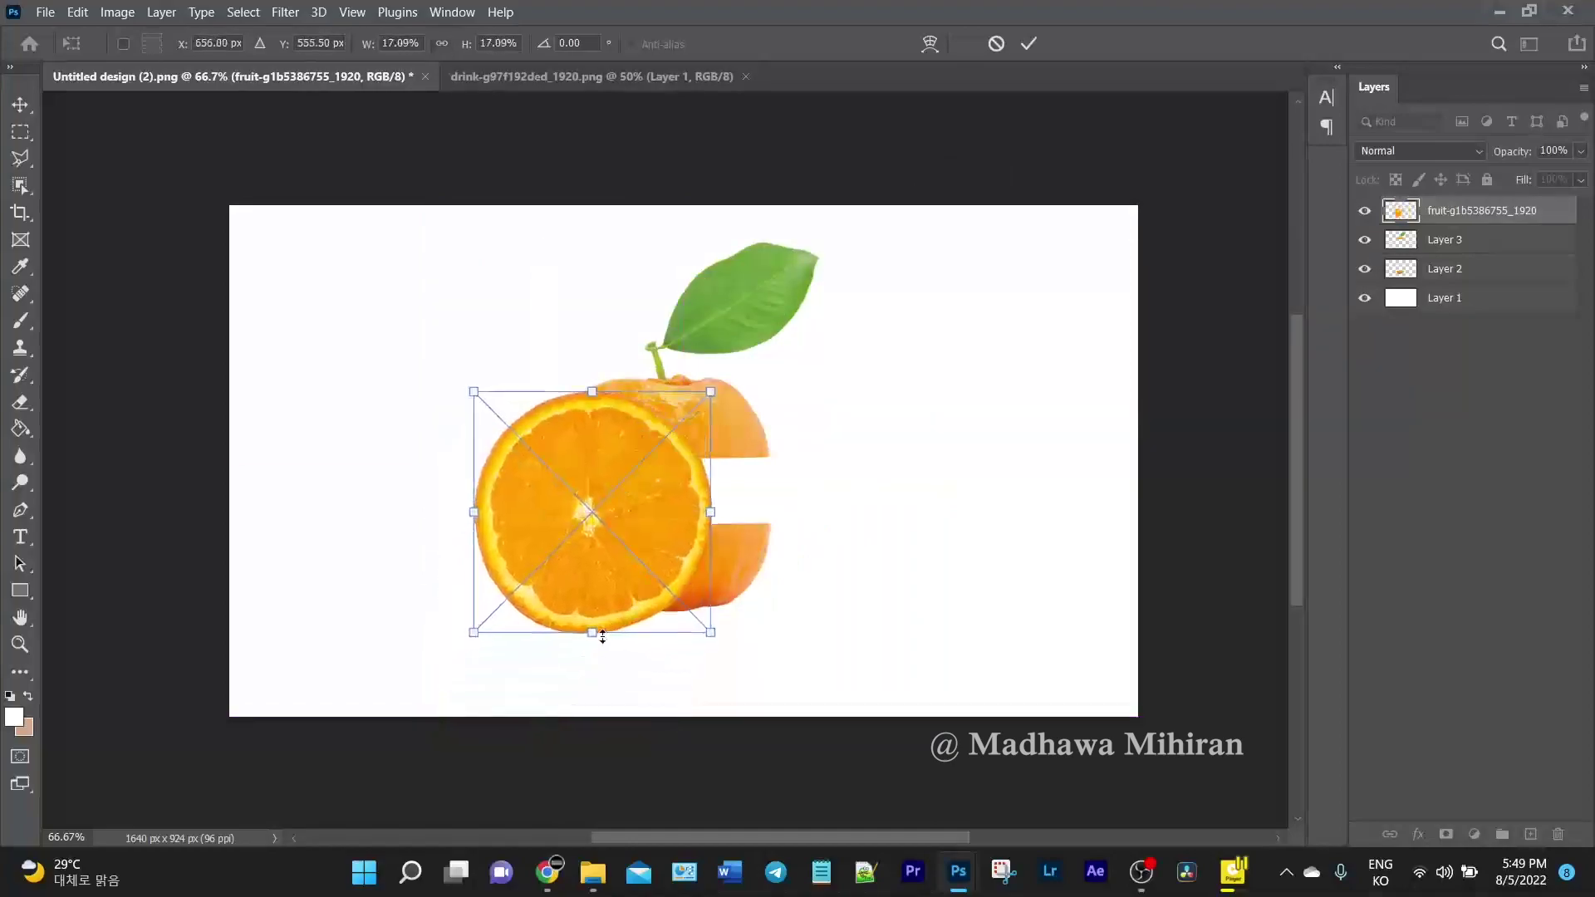
mouse_move(598, 635)
mouse_down()
mouse_move(613, 496)
mouse_move(592, 470)
mouse_move(708, 519)
mouse_up()
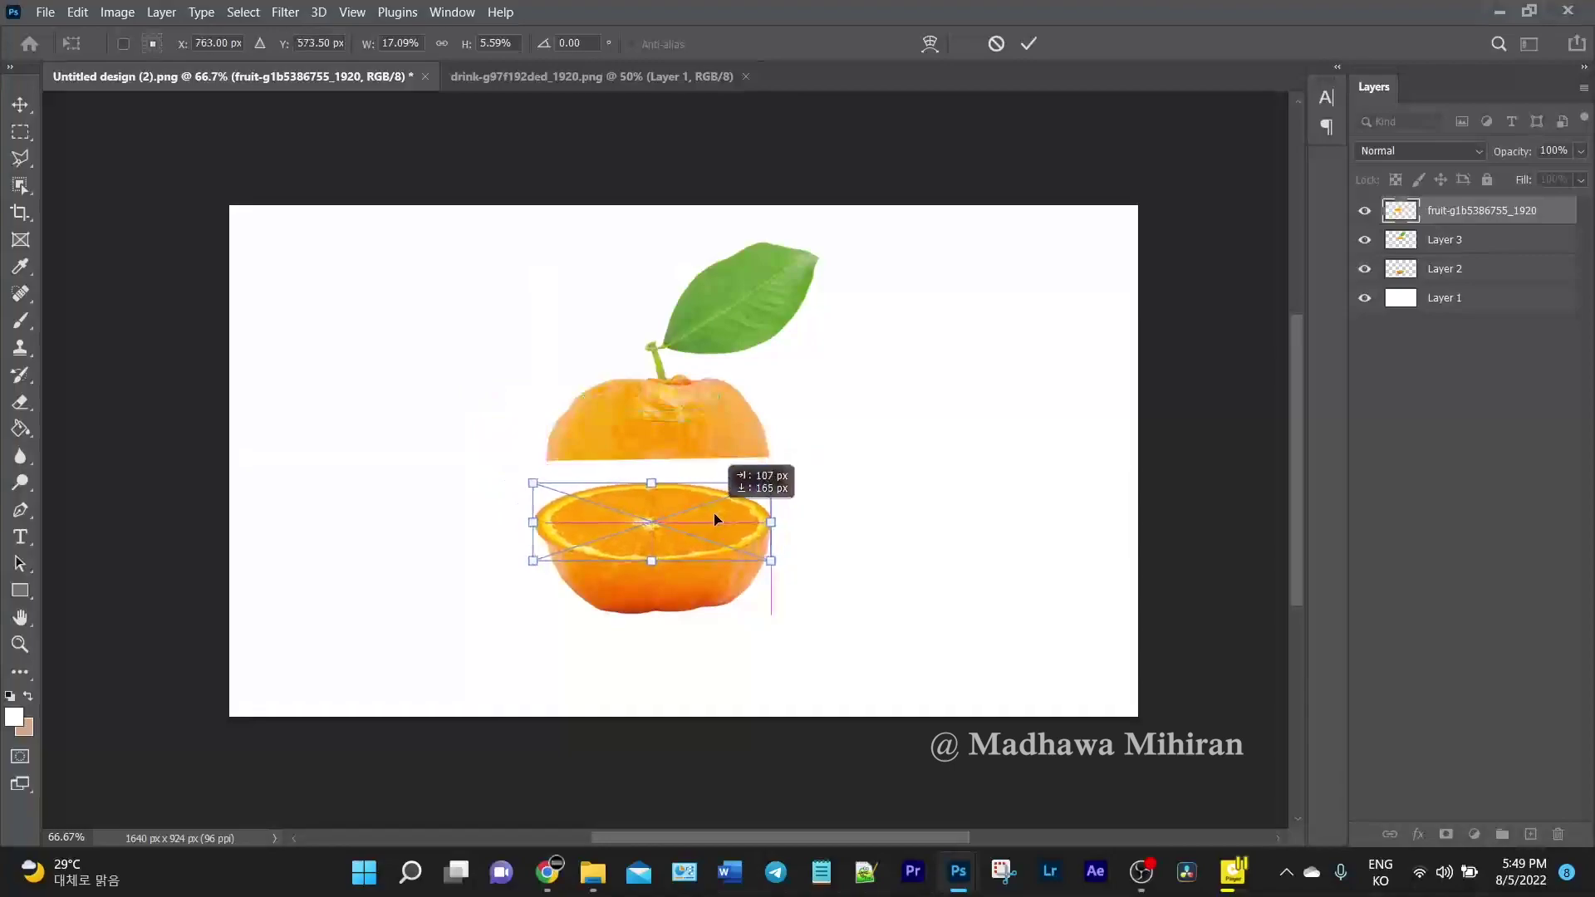
mouse_move(659, 566)
mouse_down()
mouse_move(666, 536)
mouse_move(730, 531)
mouse_up()
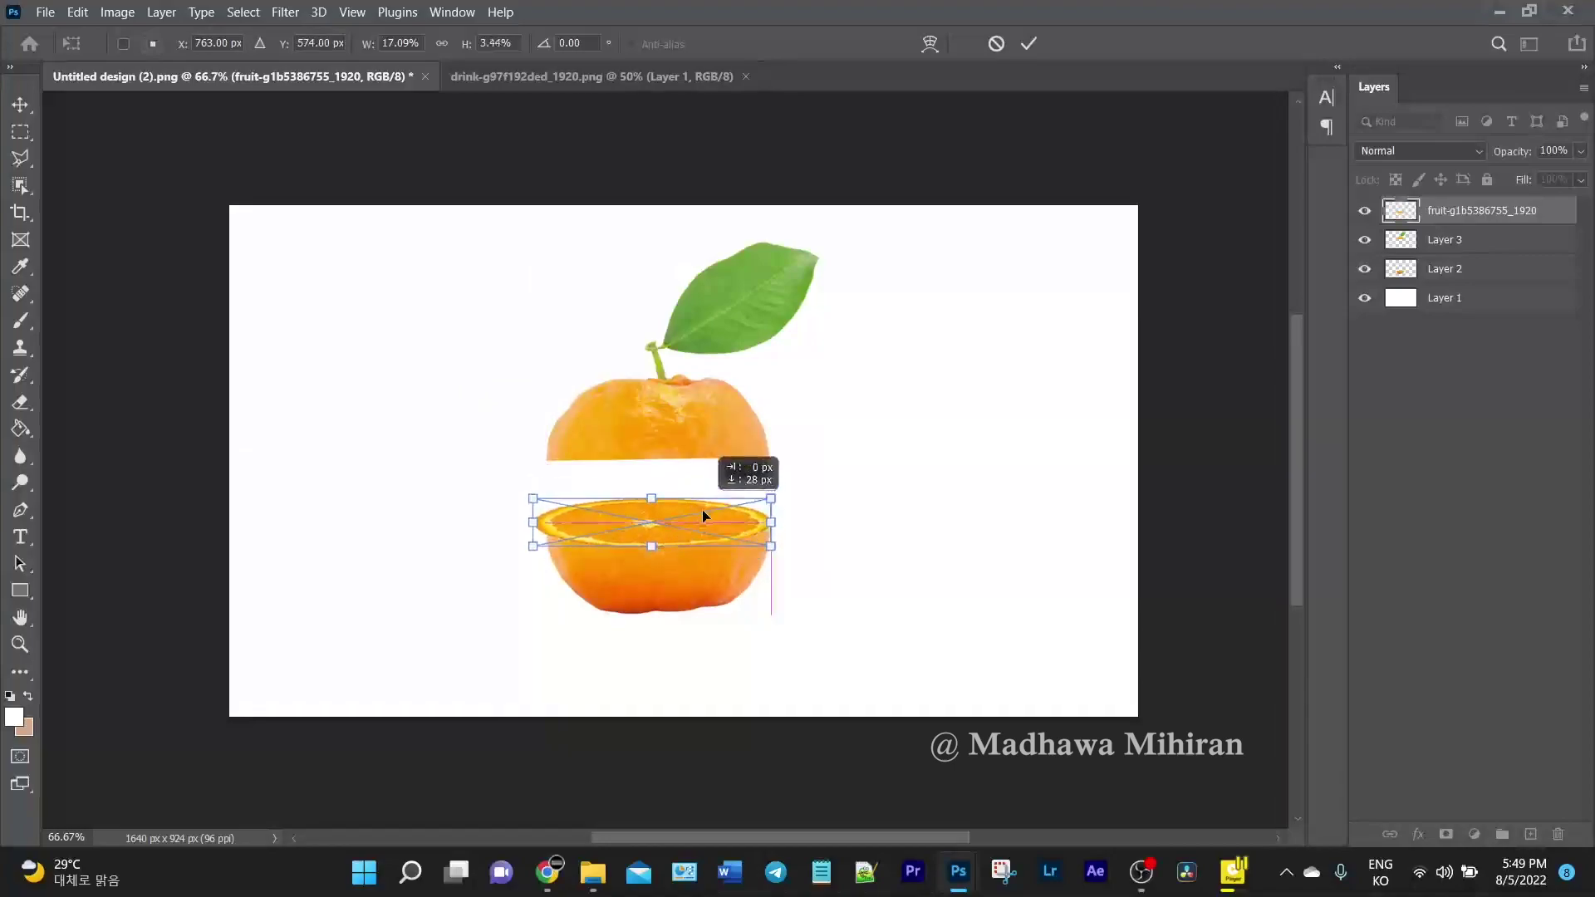
key(Return)
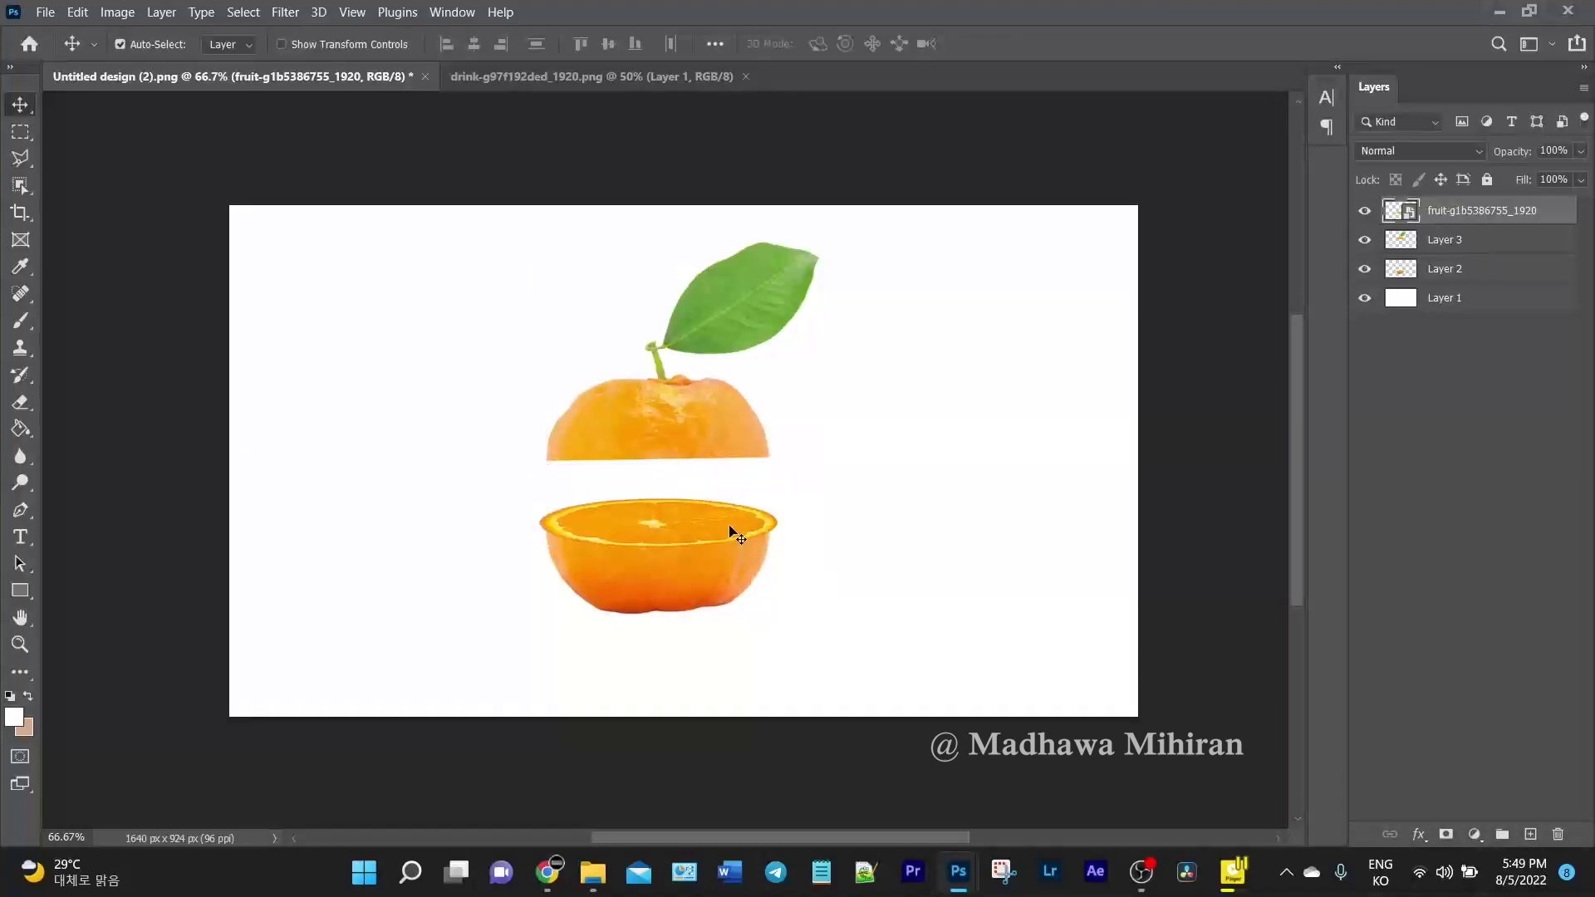
Narrow and align the slice, then narrow the lower orange half slightly to match
key(ctrl+t)
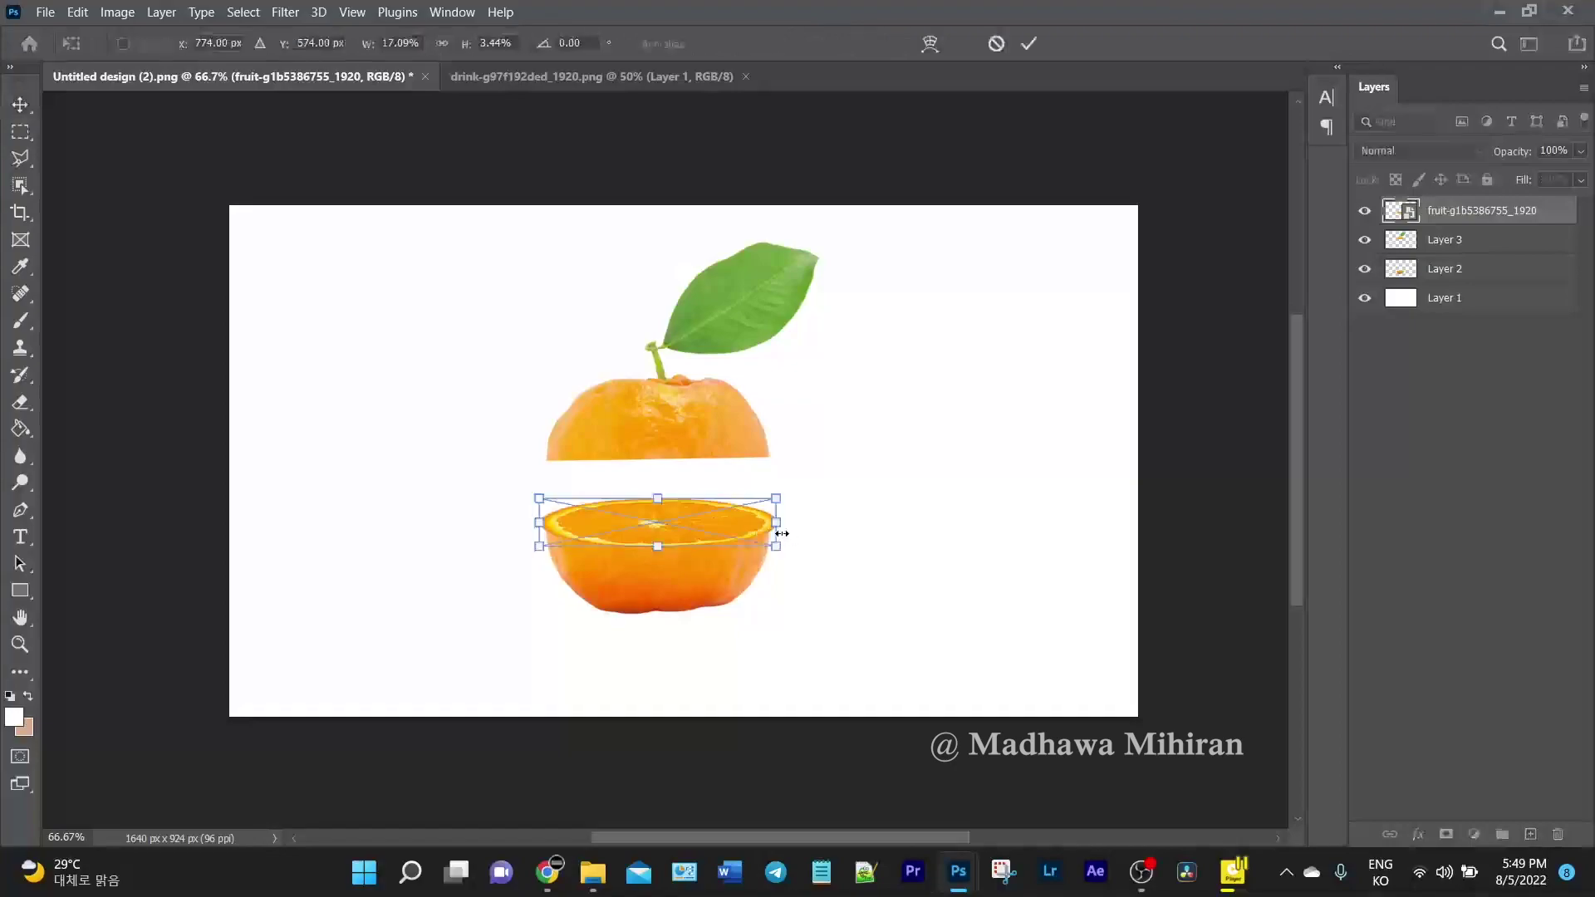
drag(776, 526, 769, 525)
drag(670, 535, 676, 532)
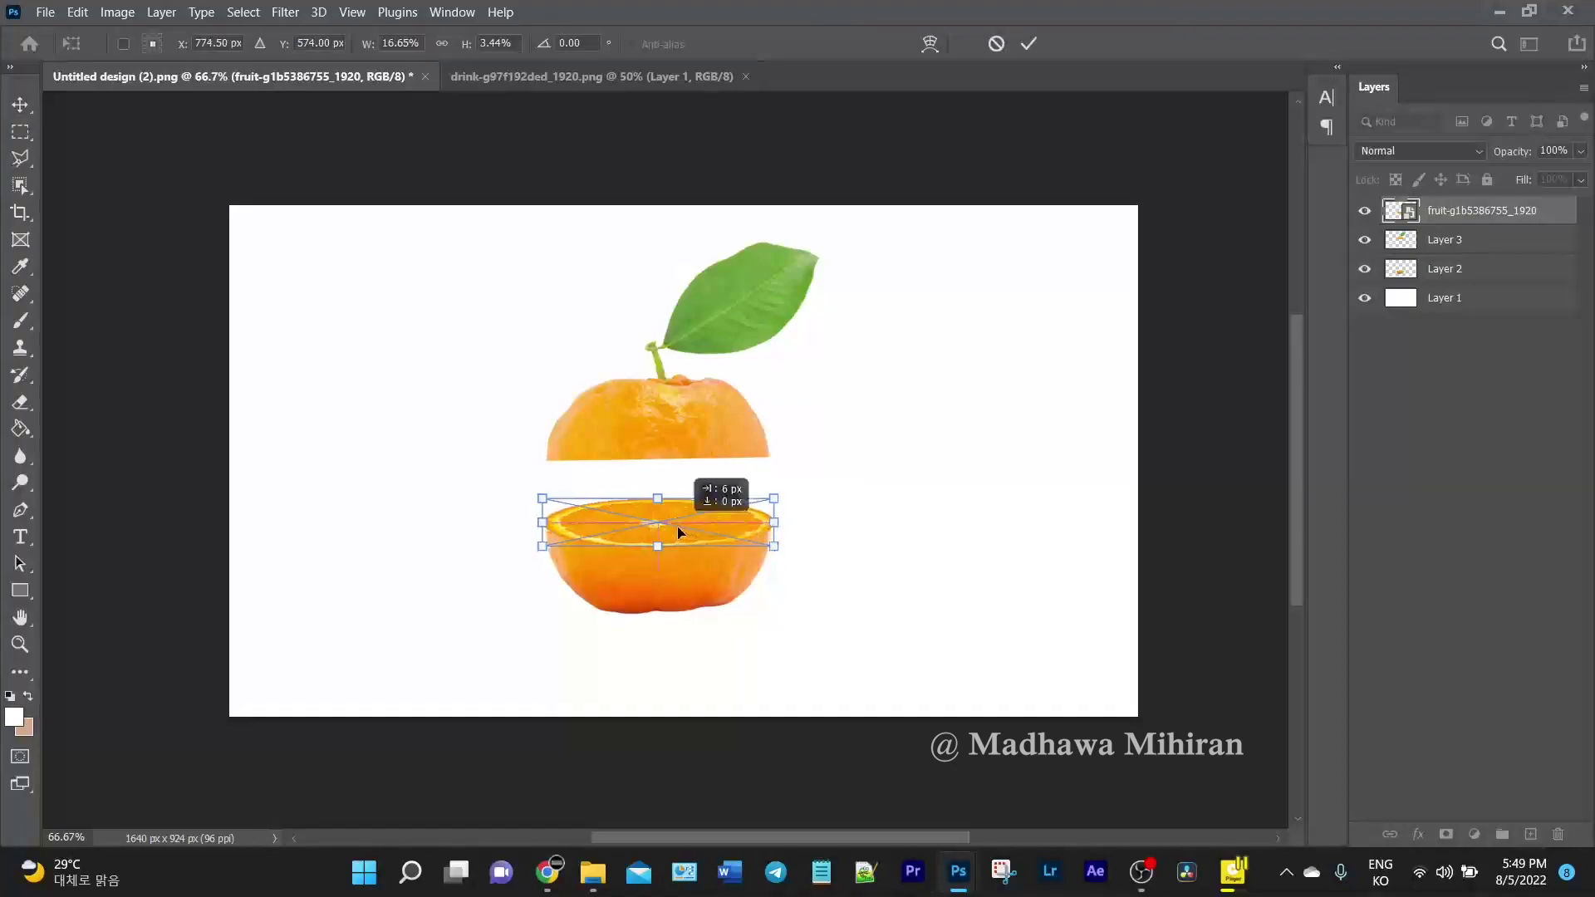
key(Return)
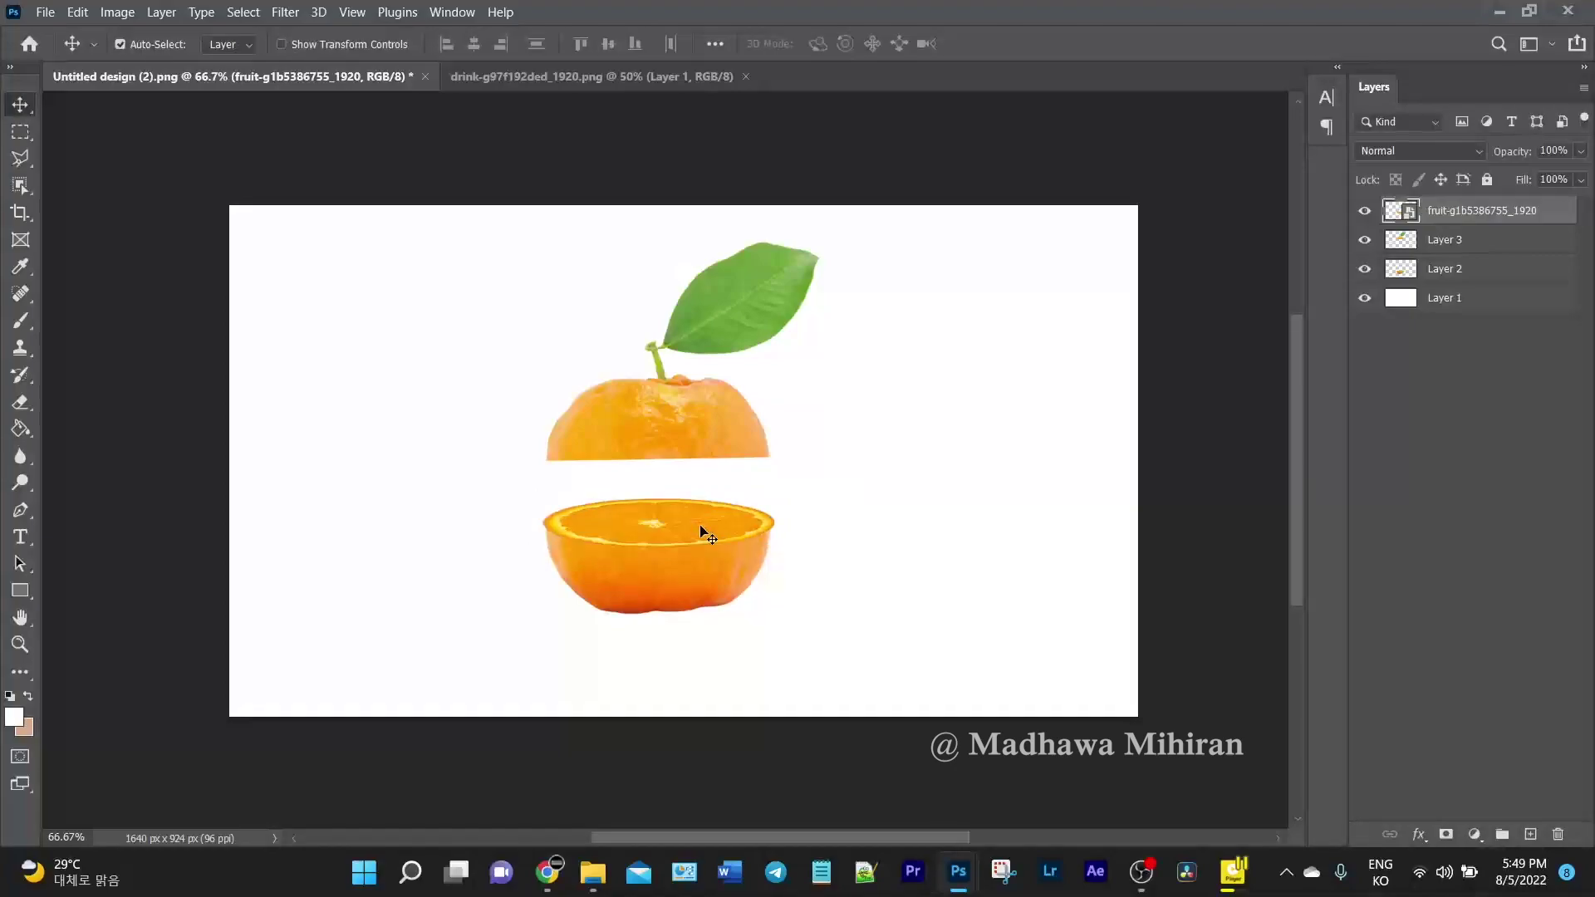
key(ctrl+t)
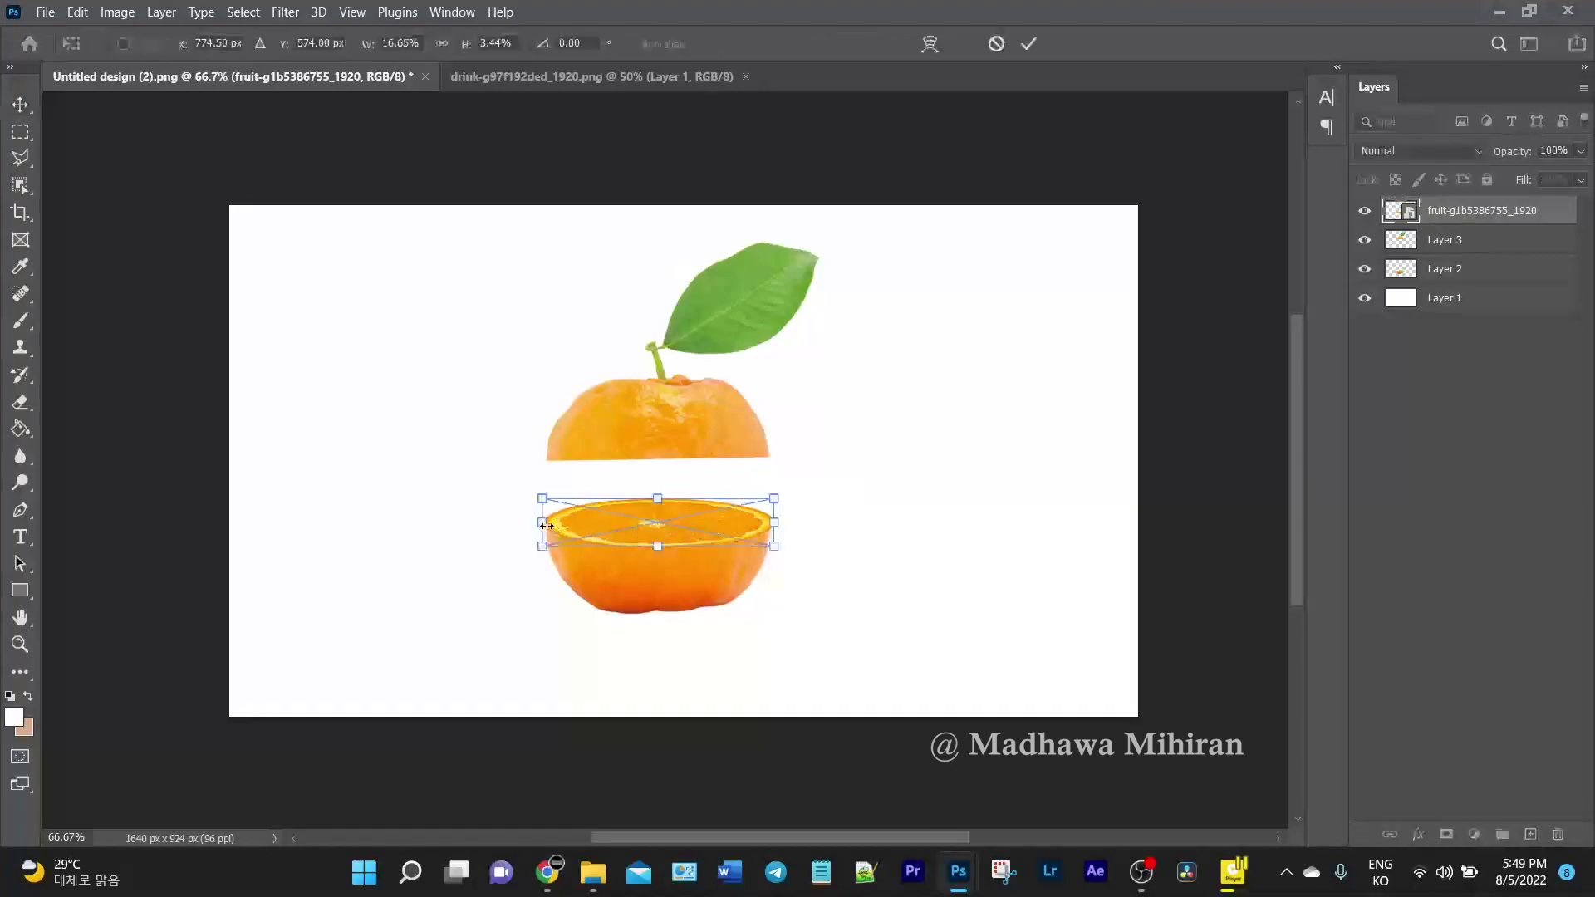
drag(546, 525, 550, 525)
drag(772, 521, 769, 524)
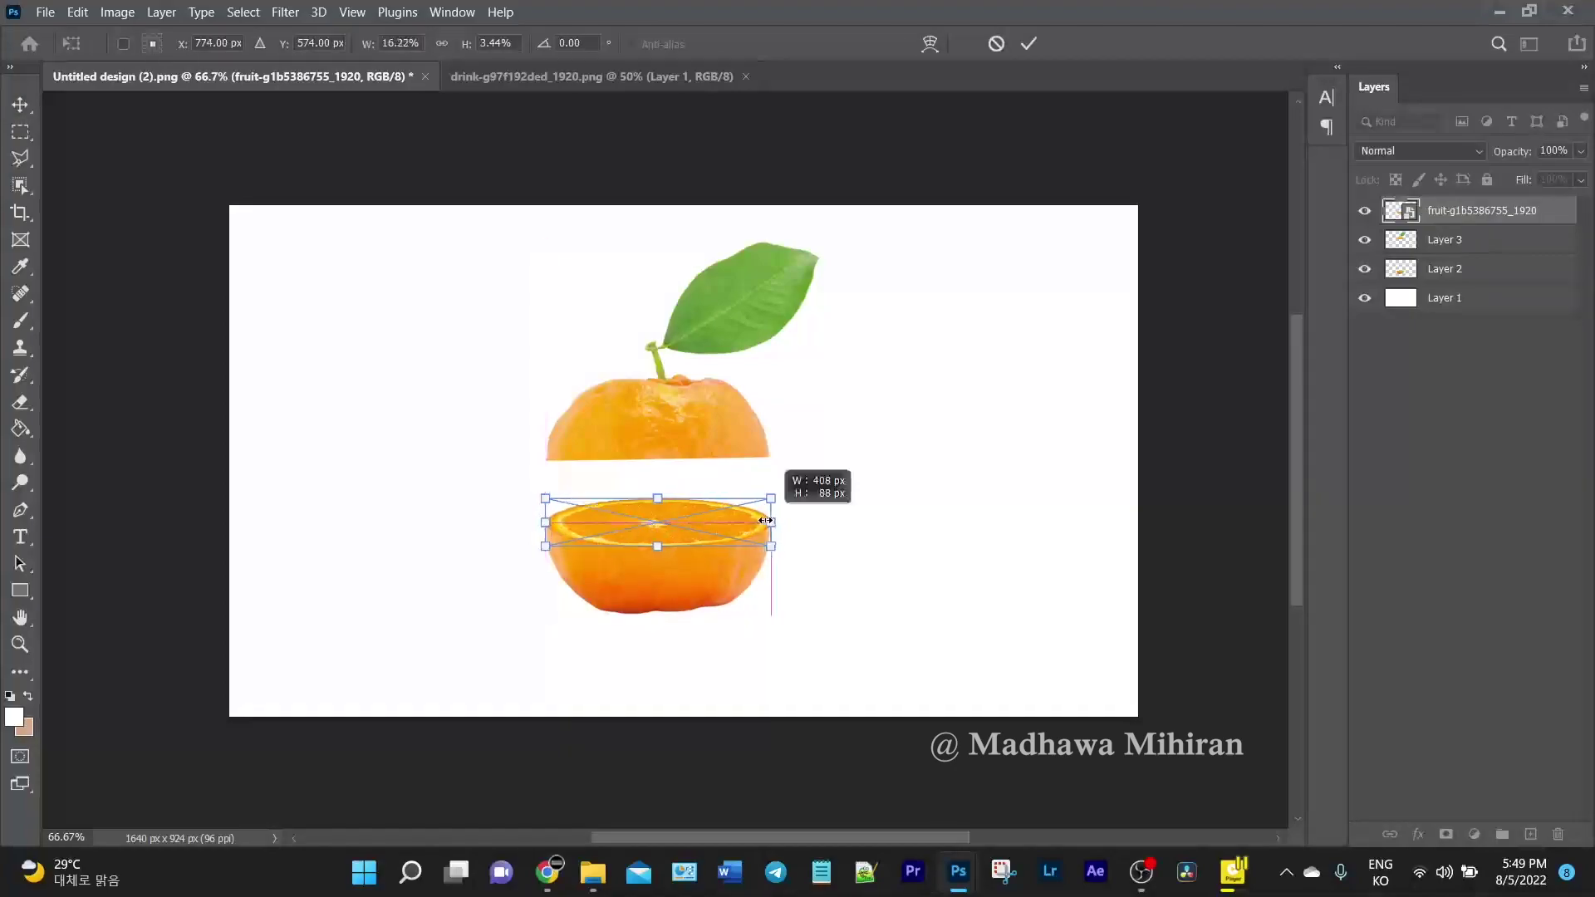
key(Return)
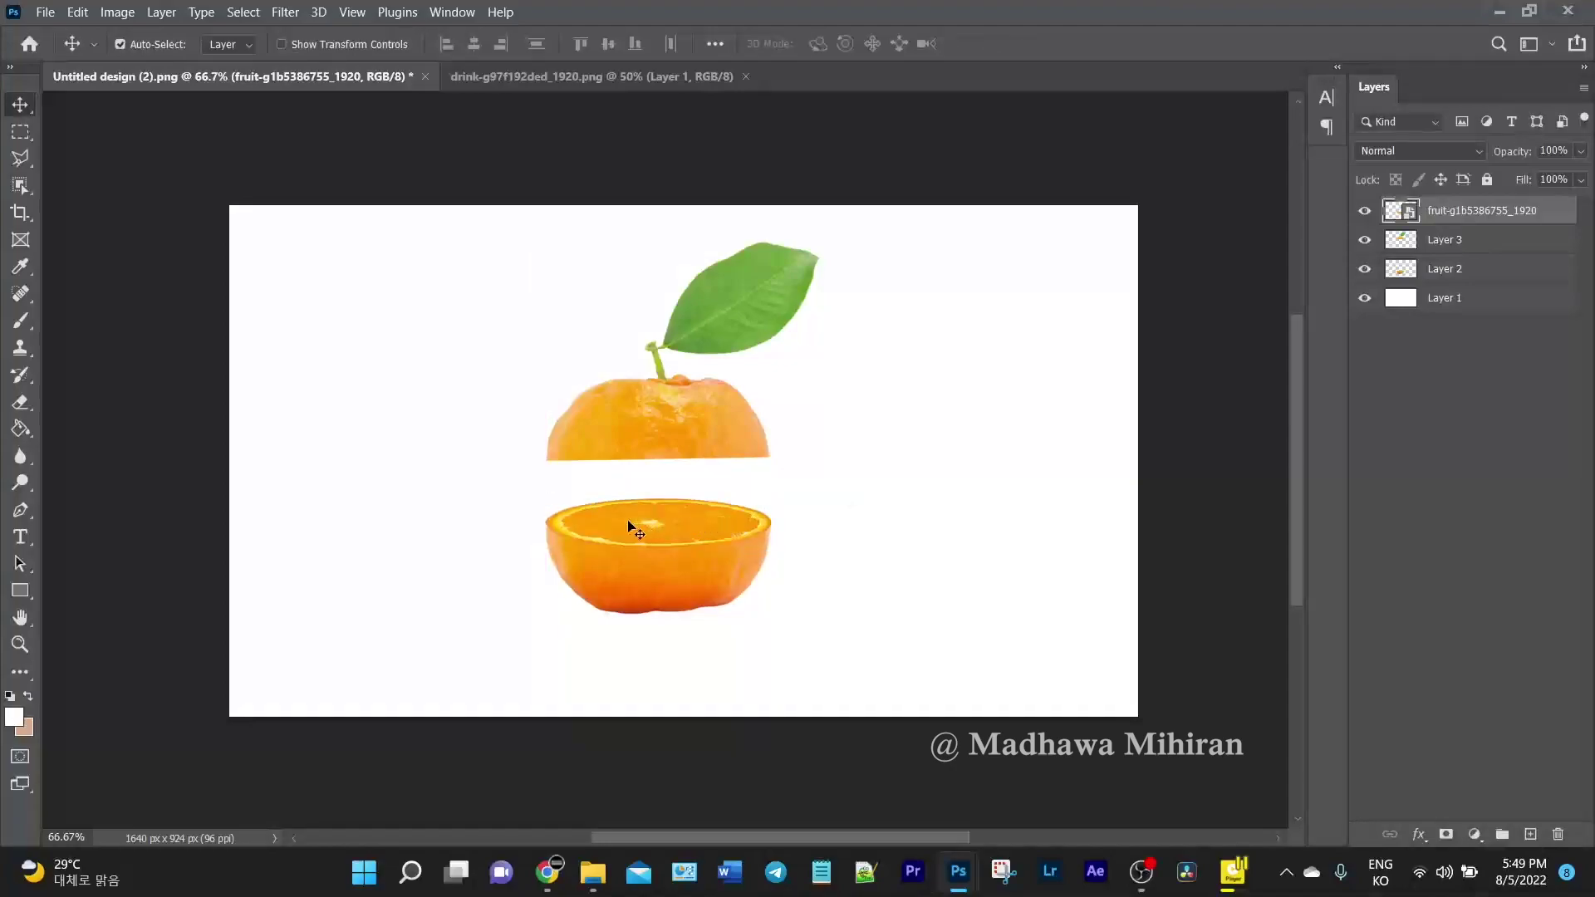
Duplicate the orange half layer and move the copy up onto the top half
right_click(1450, 215)
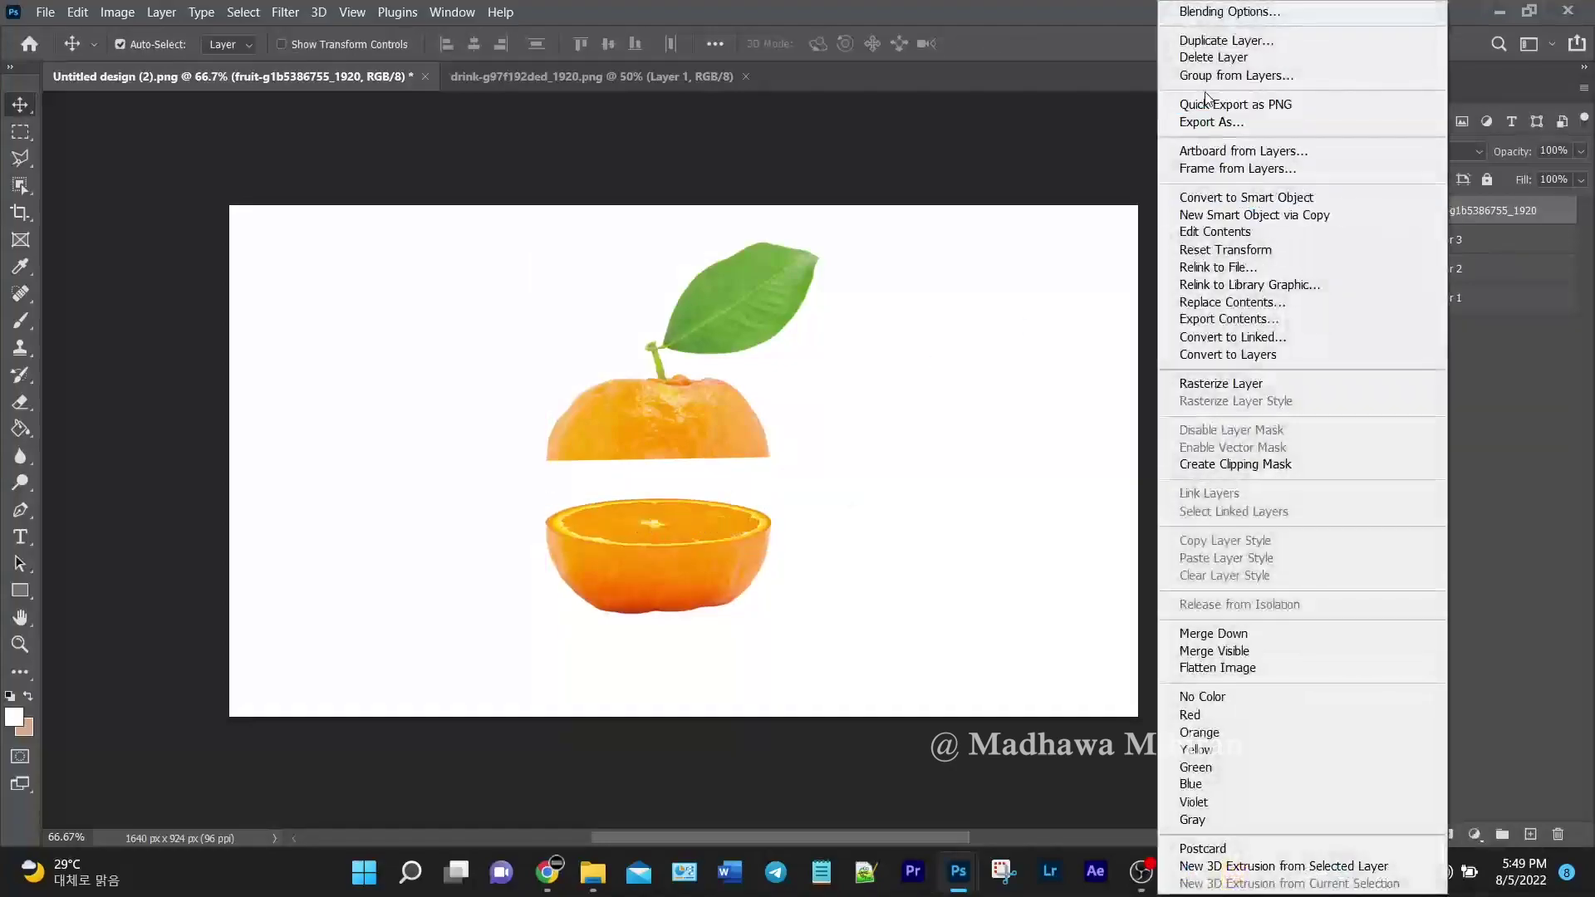
click(1213, 37)
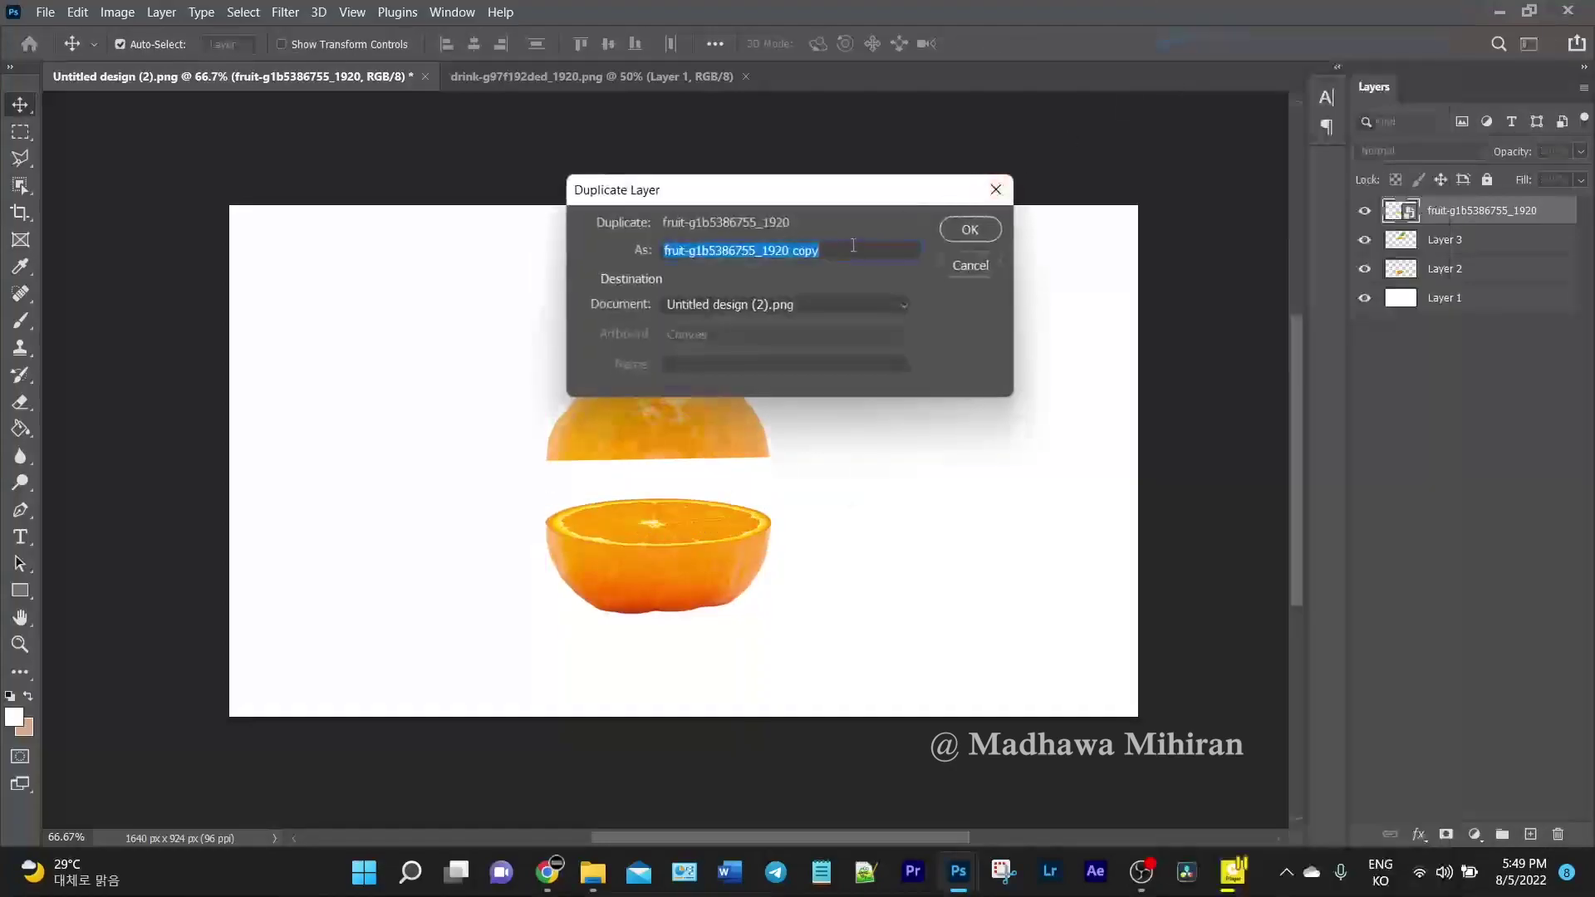
click(969, 229)
drag(653, 532, 647, 463)
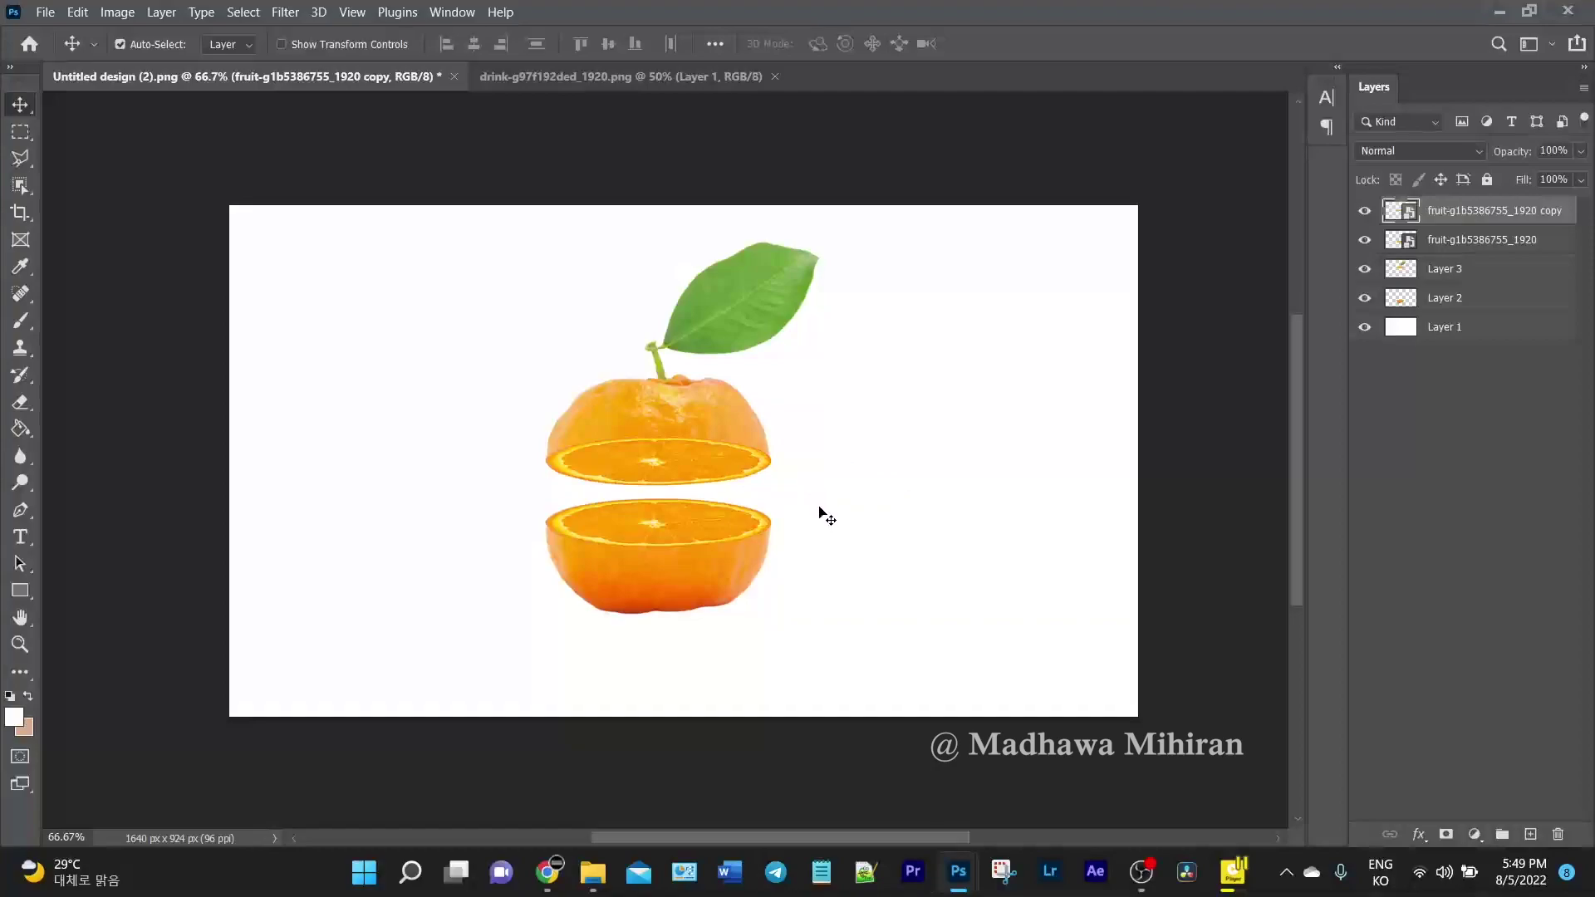
Outline the yellow juice splash in the drinks image with the Polygonal Lasso
key(ctrl+Tab)
key(l)
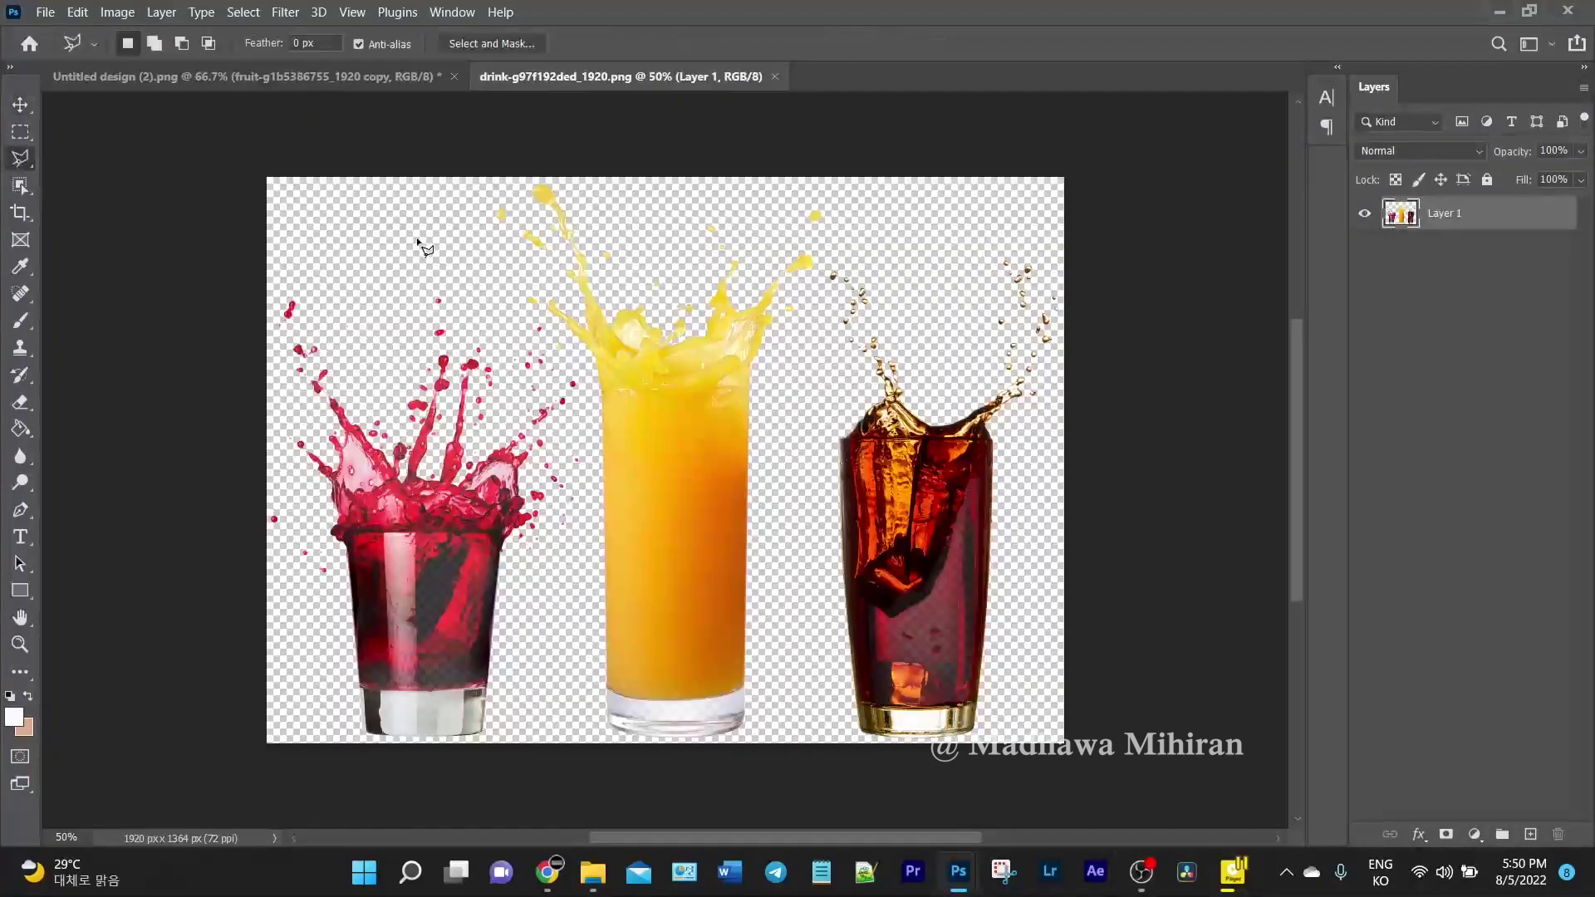
click(488, 291)
click(790, 391)
click(811, 292)
click(867, 234)
click(821, 179)
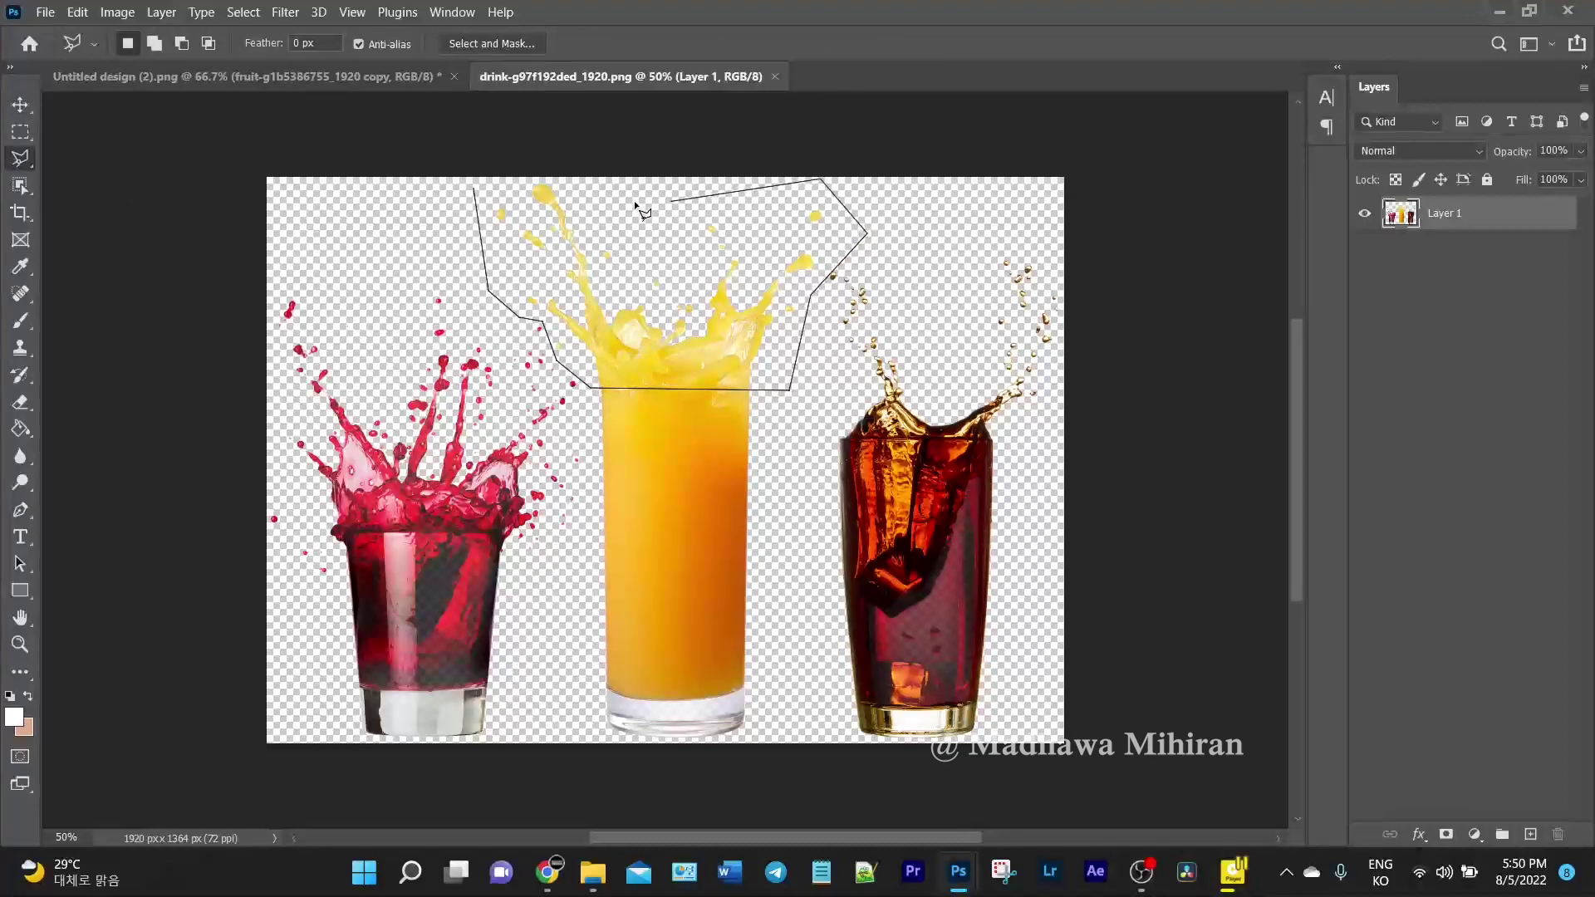
click(663, 202)
click(472, 190)
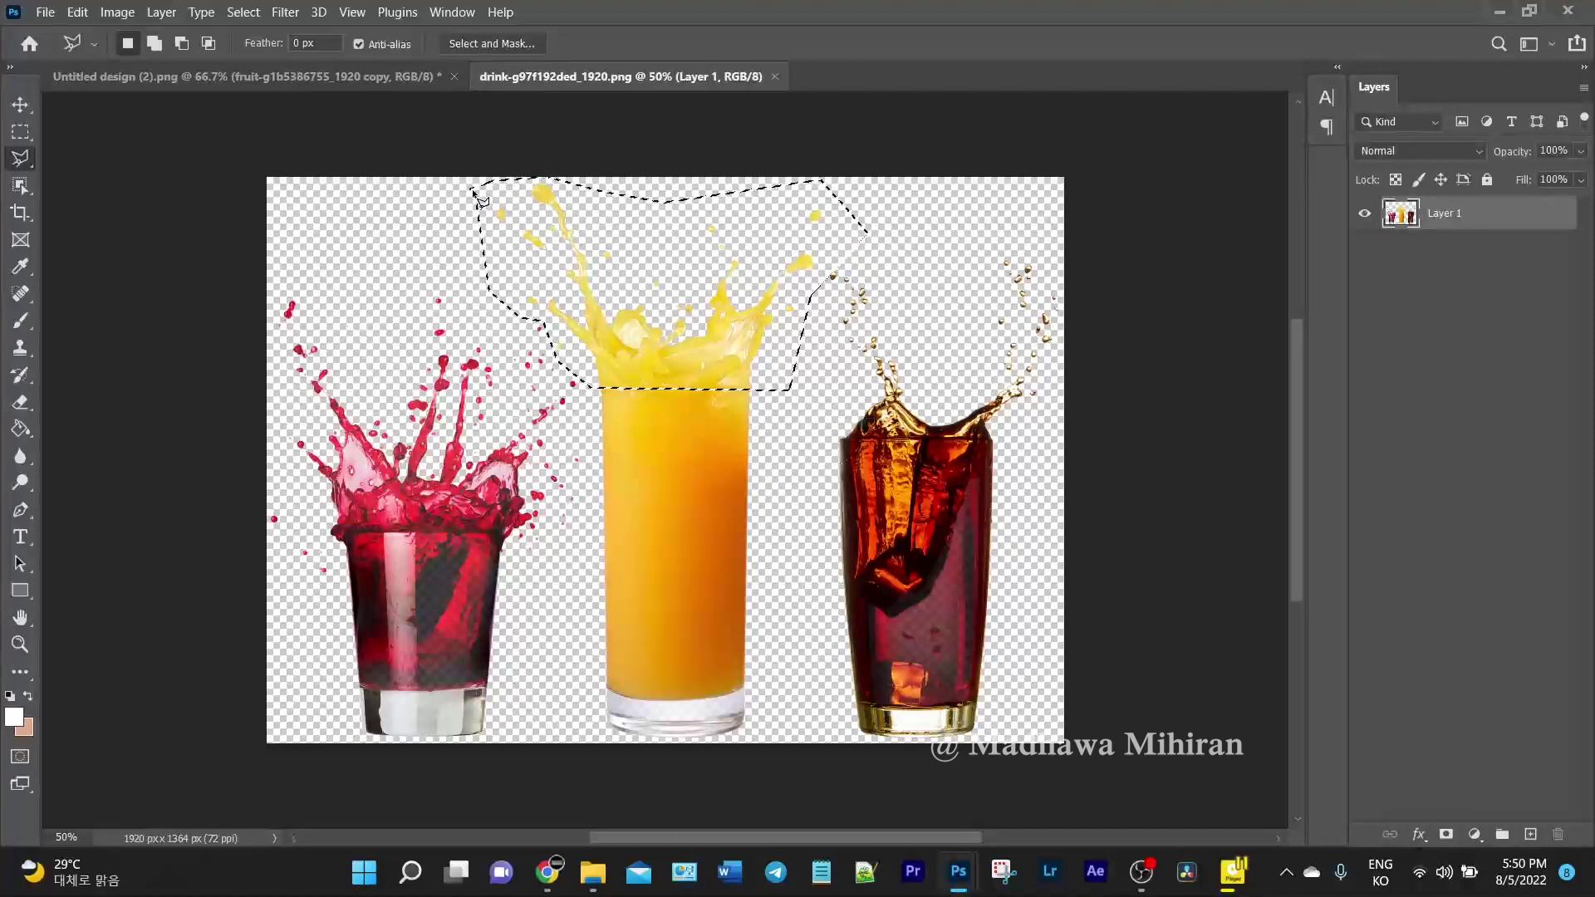
Paste the juice splash into the orange design and rotate it about 90°
click(316, 77)
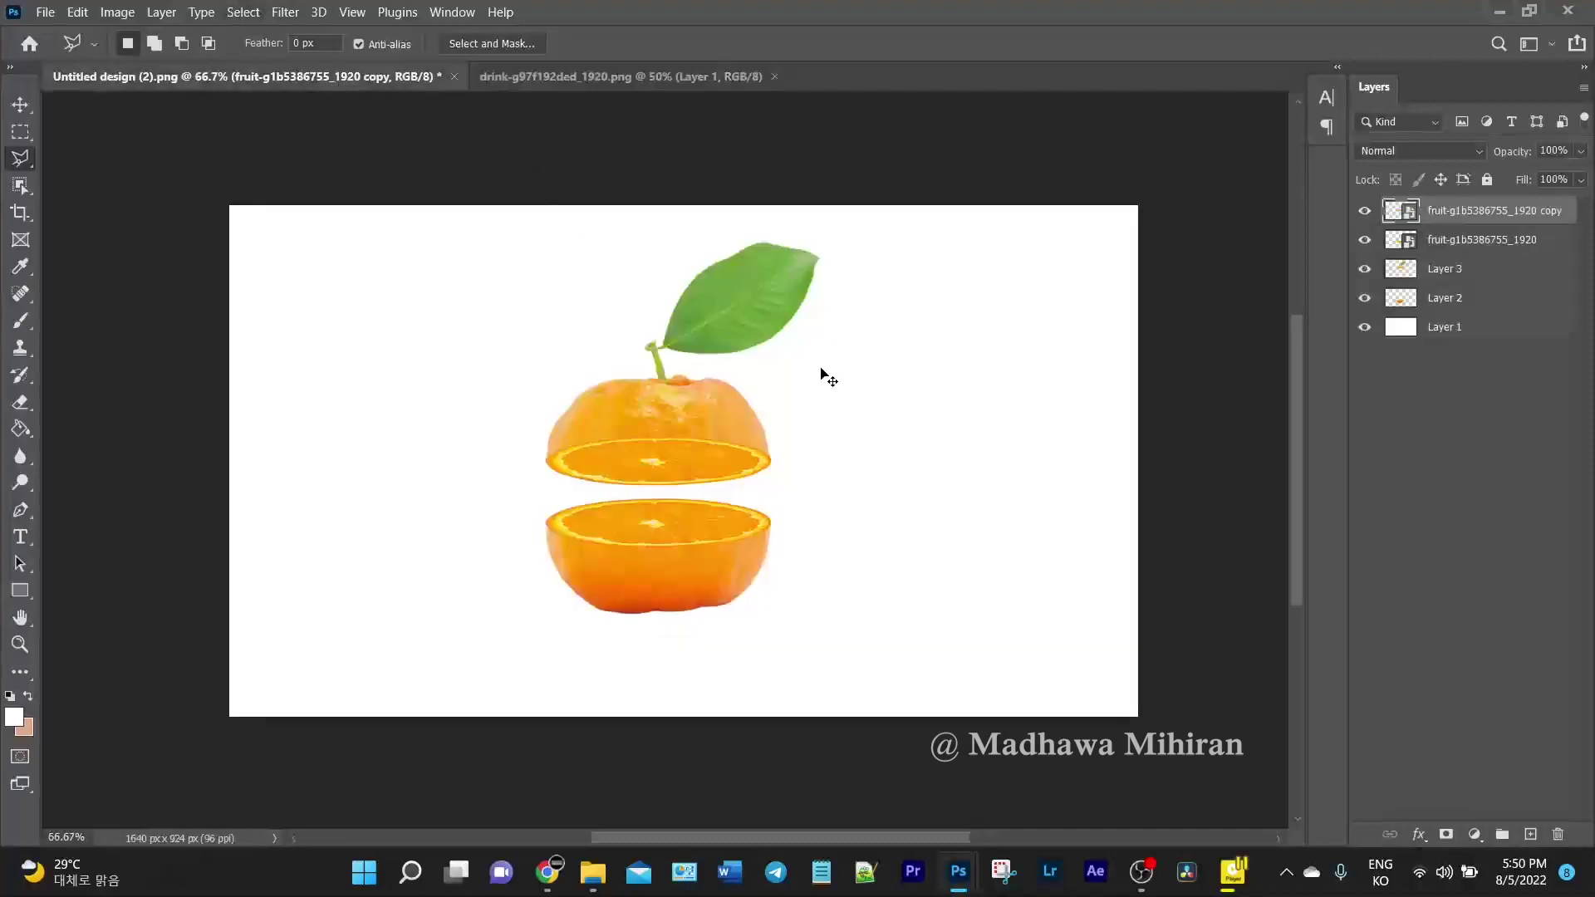
key(ctrl+v)
key(ctrl+t)
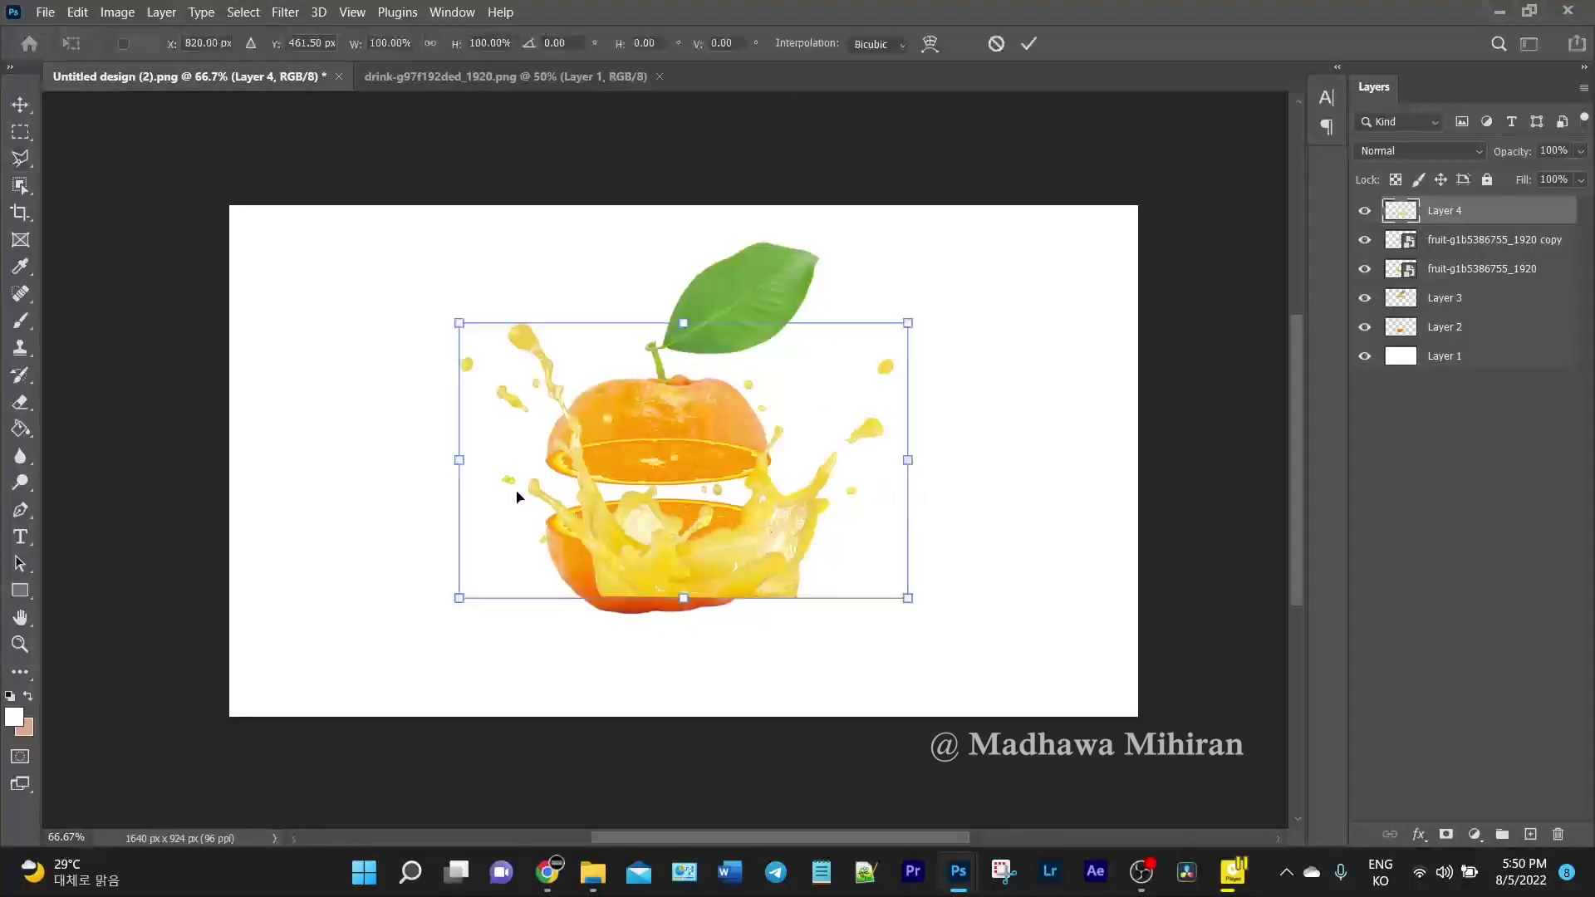
drag(939, 612, 592, 619)
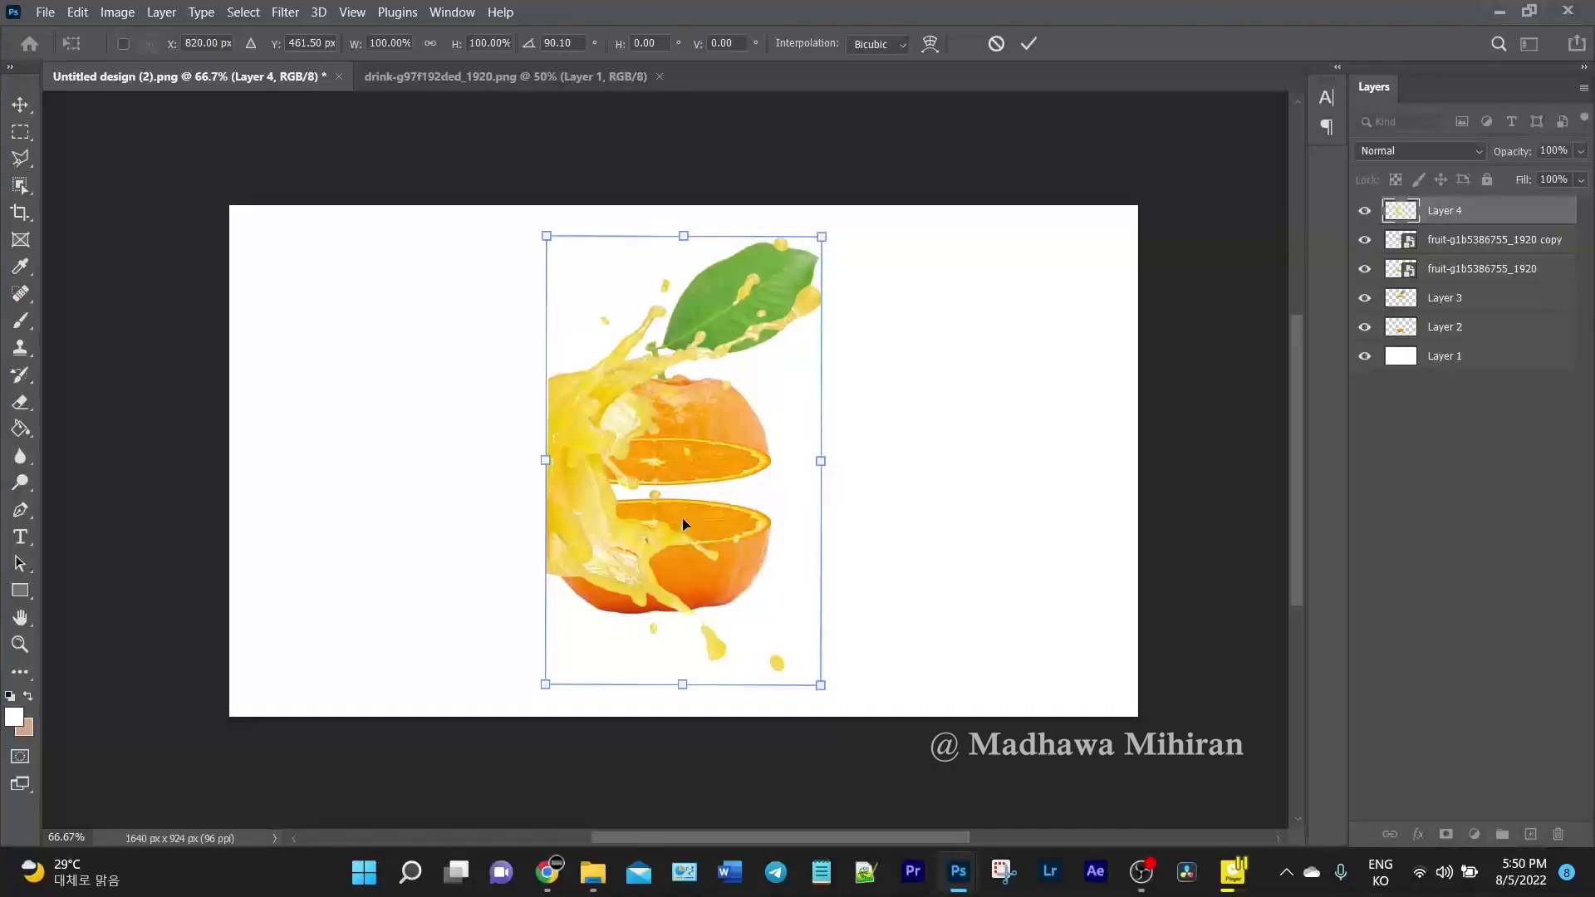
click(1029, 44)
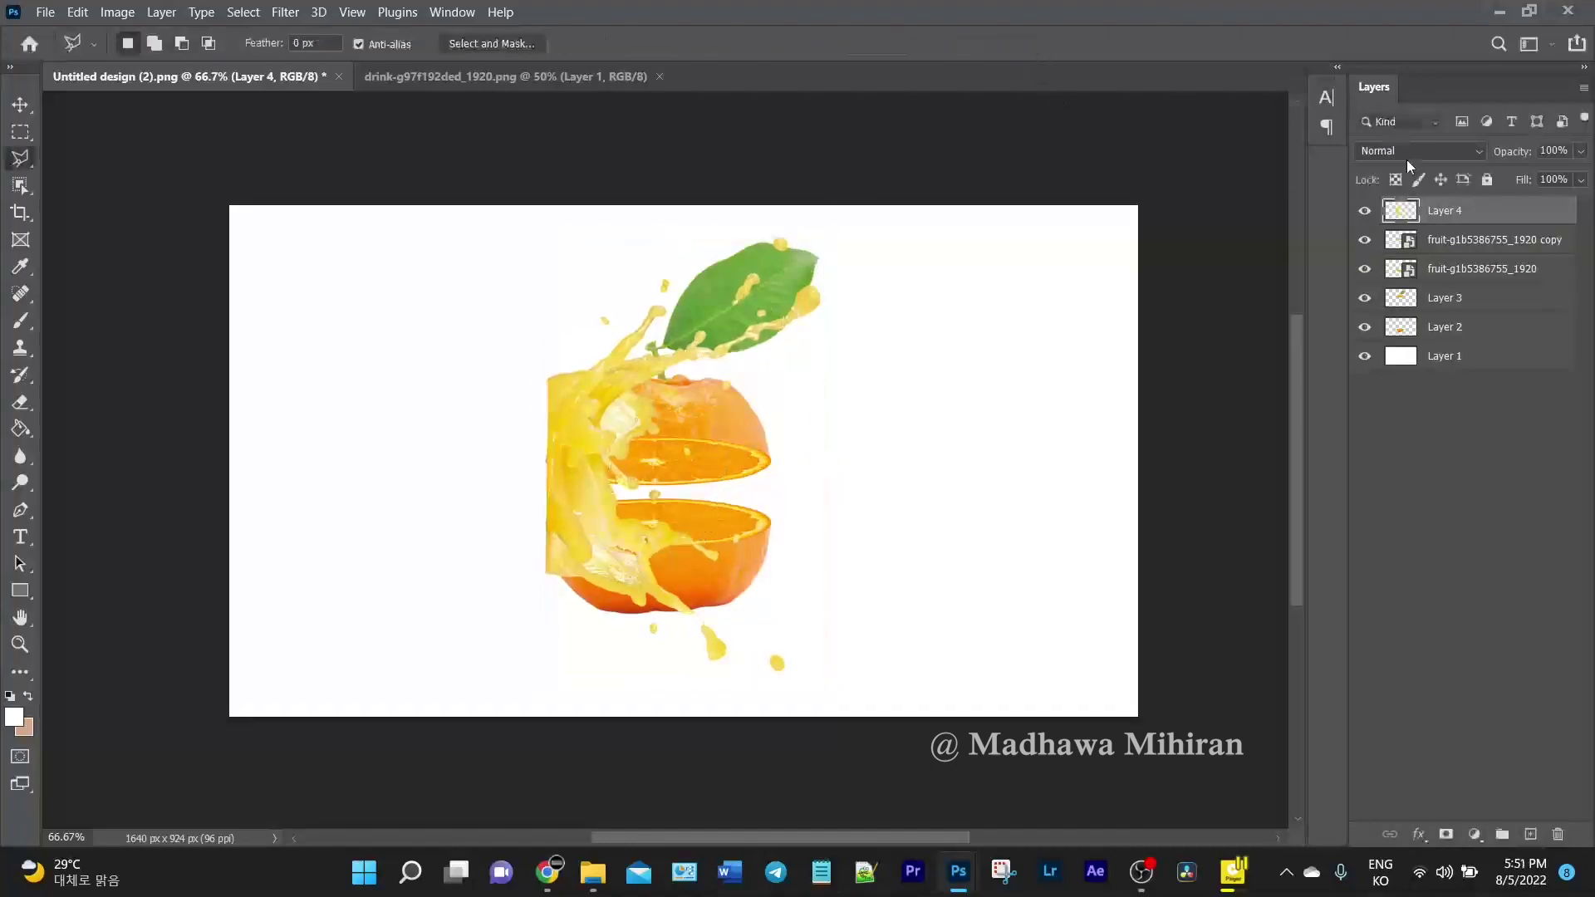
Duplicate the splash layer as Layer 4 copy and shift it left
right_click(1460, 213)
click(1404, 93)
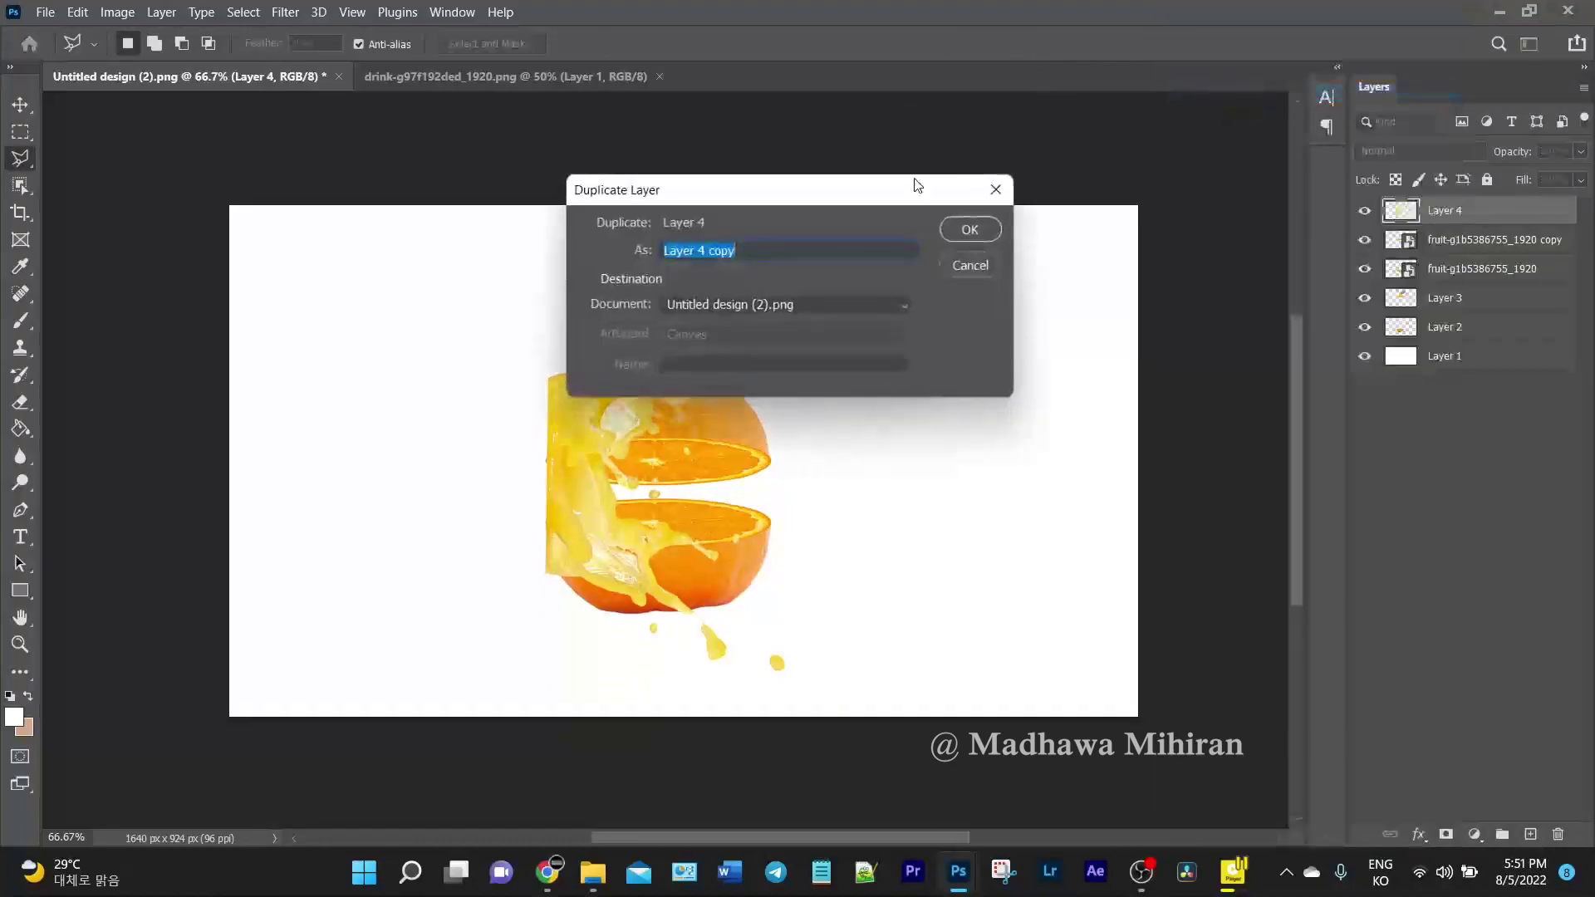
click(969, 230)
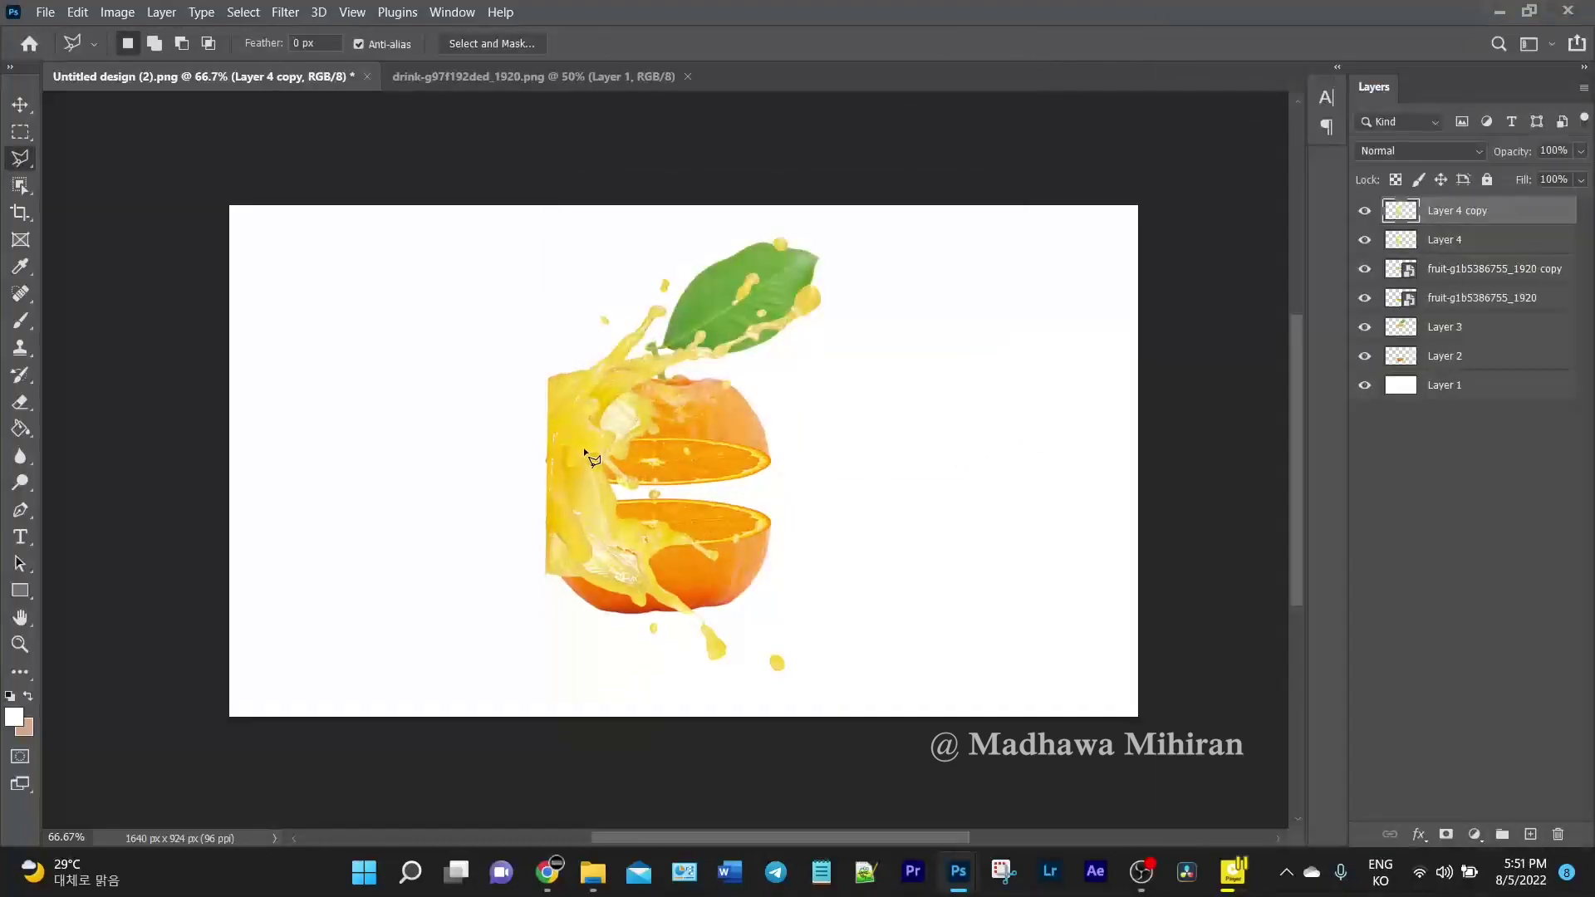
key(v)
drag(583, 447, 530, 441)
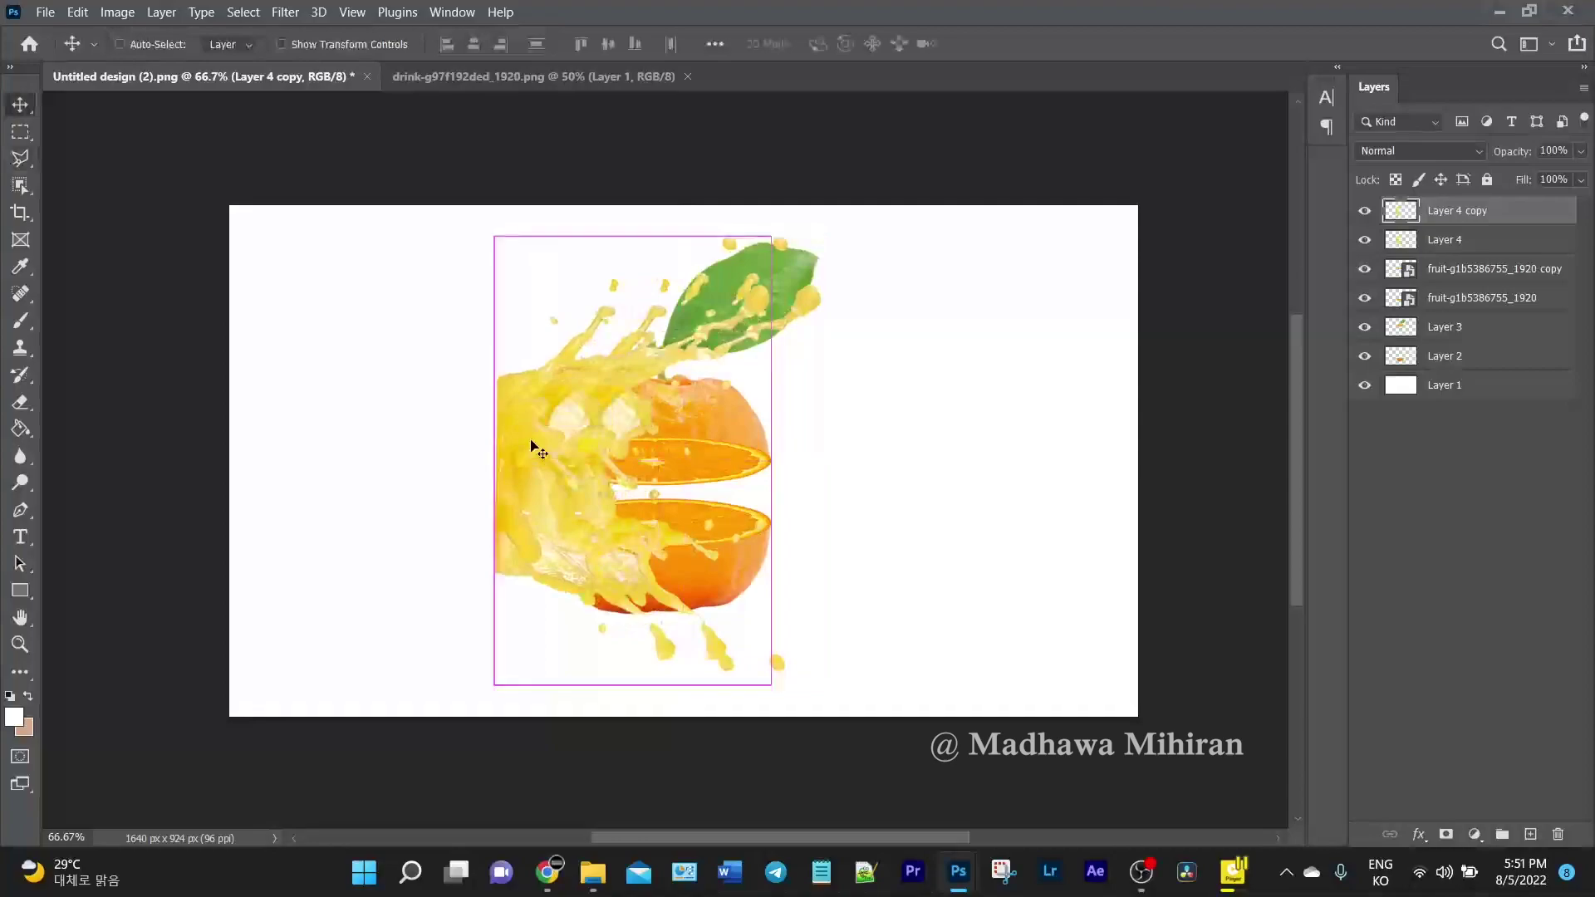
Flip the copied splash horizontally and move it further left
key(ctrl+t)
right_click(548, 437)
click(631, 407)
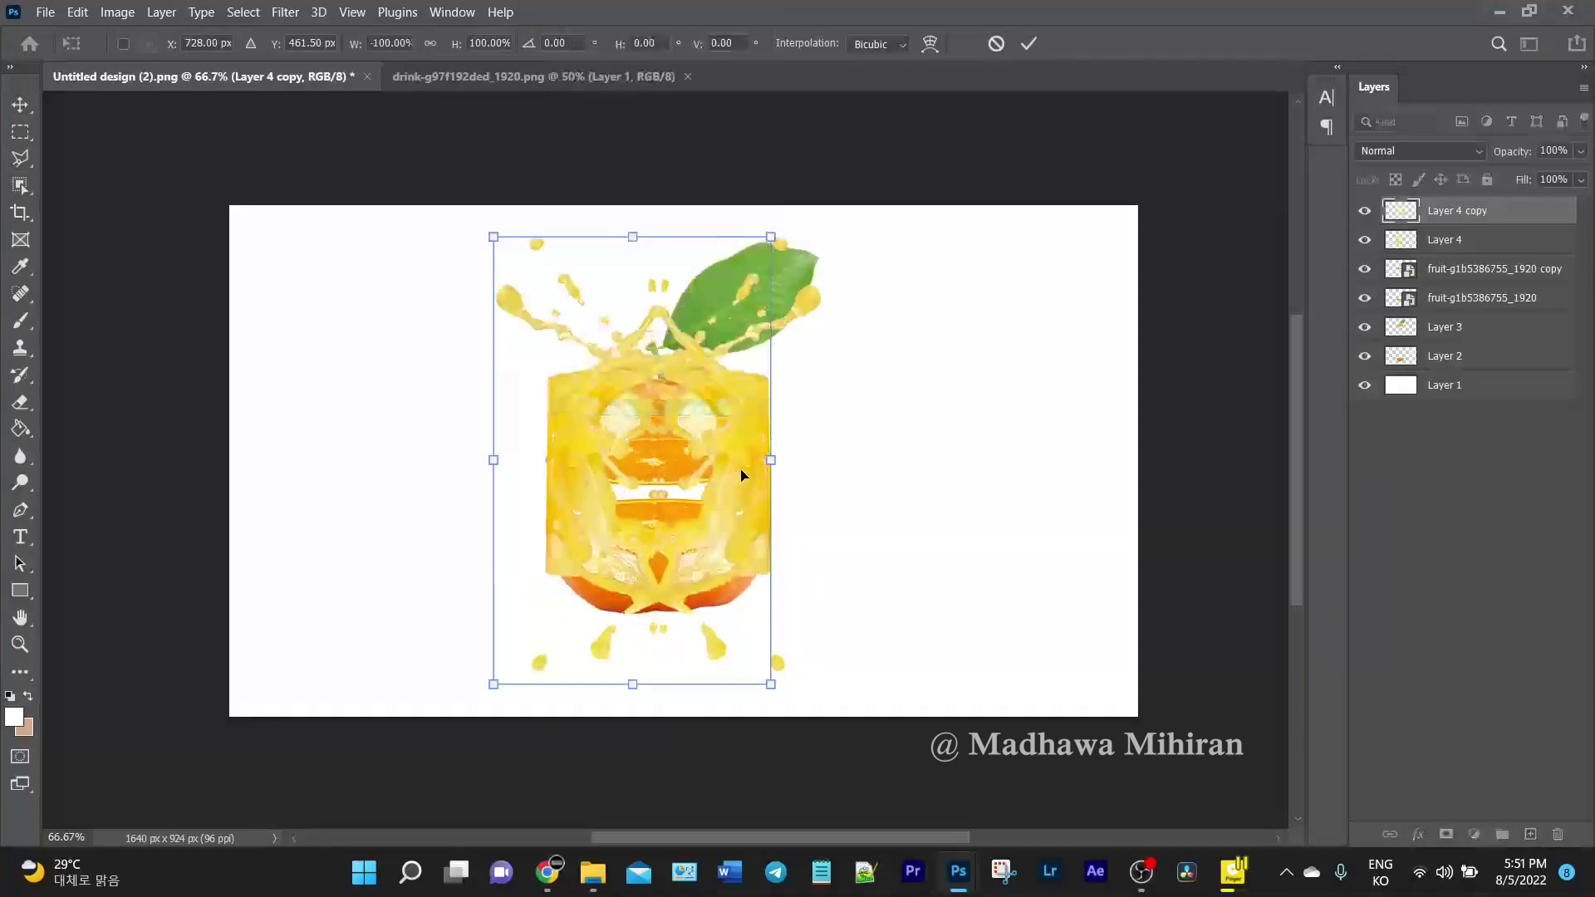
drag(741, 462, 523, 472)
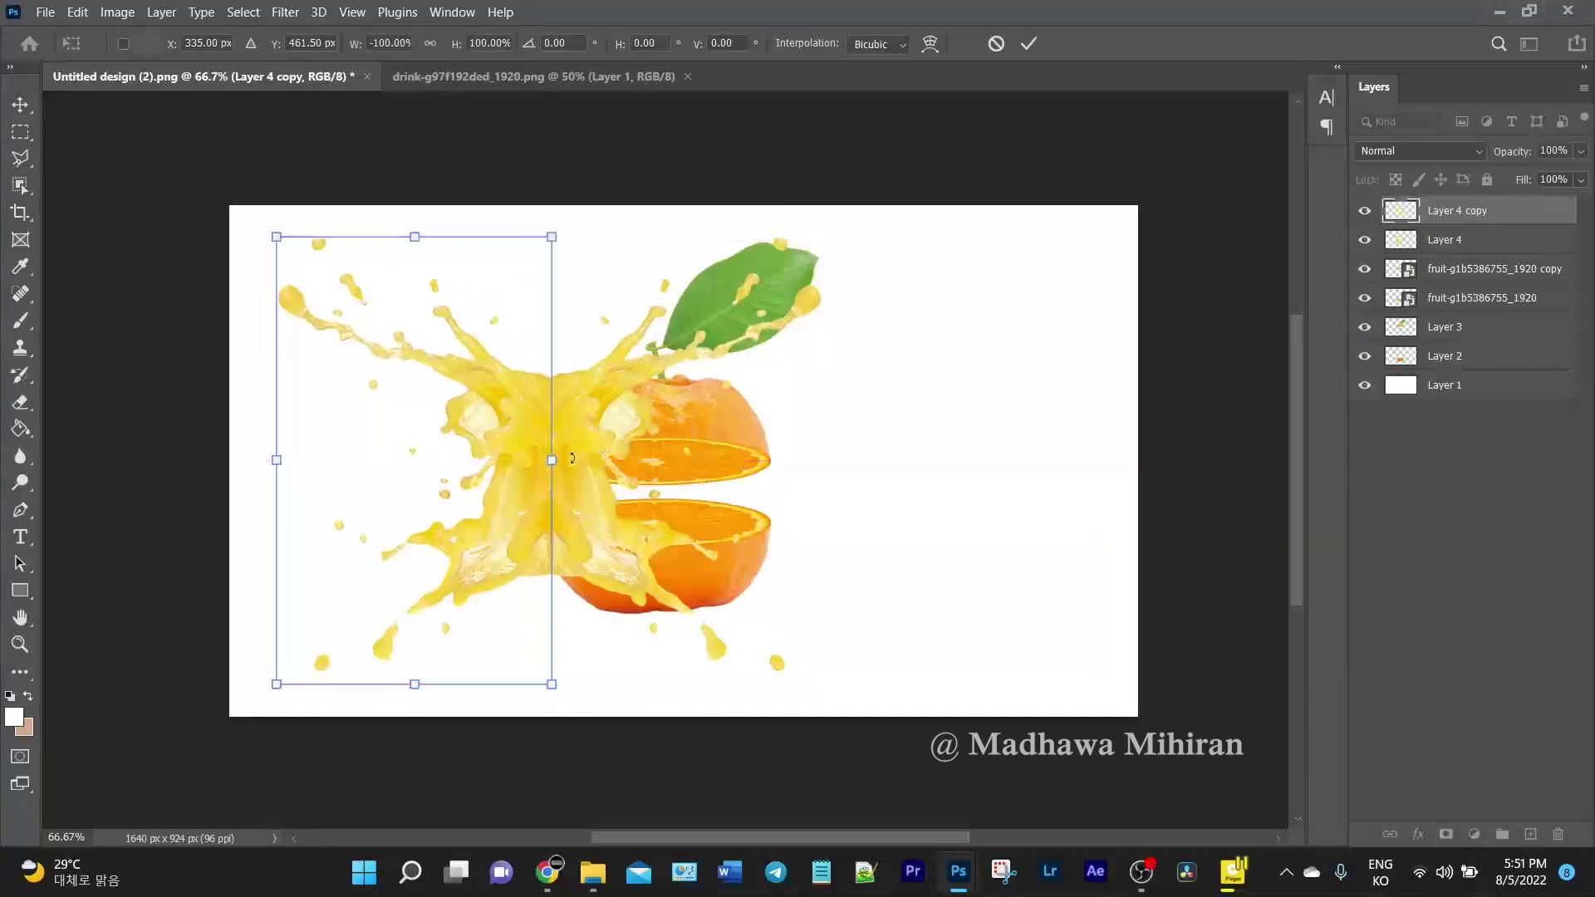
key(Return)
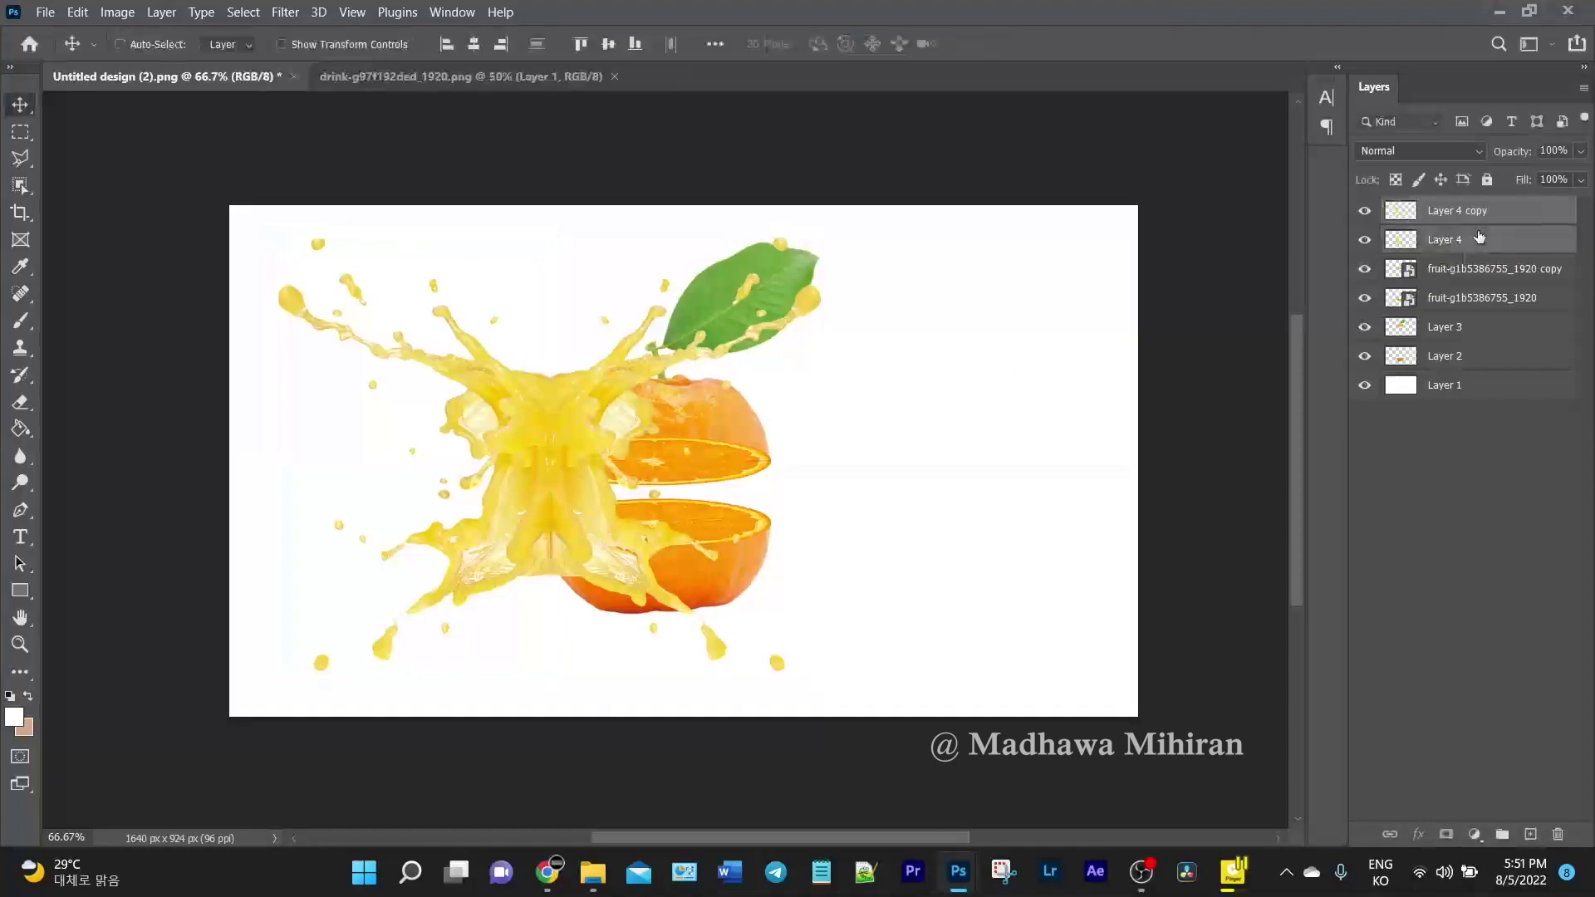
Merge Layer 4 and its copy into one splash layer
shift+click(1475, 238)
right_click(1470, 238)
click(1273, 592)
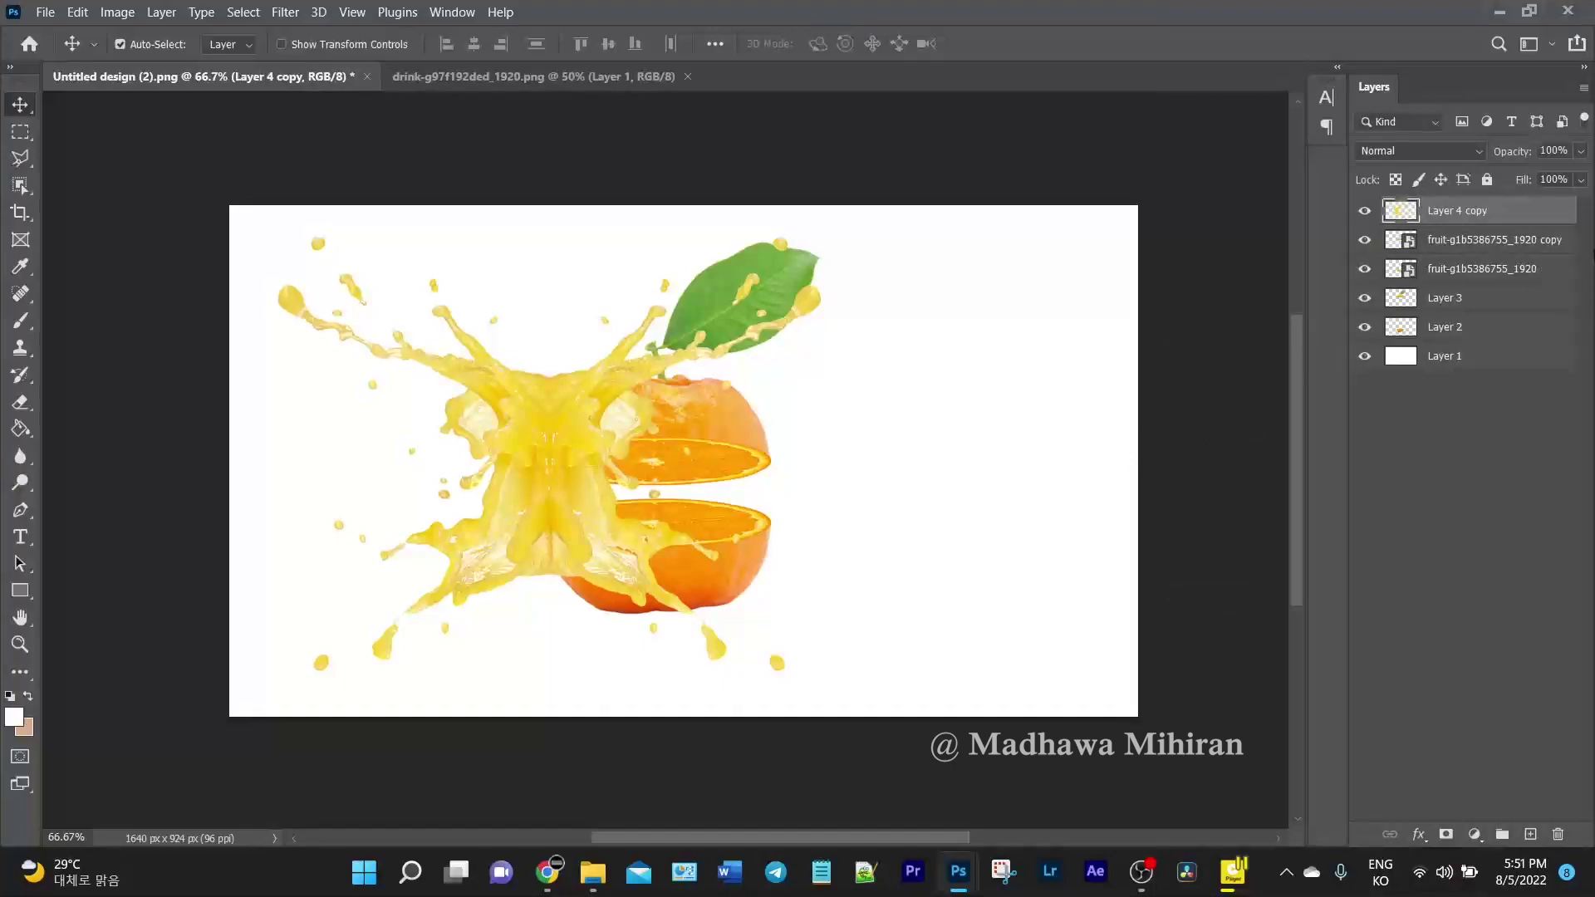
Add a Hue/Saturation adjustment clipped to the splash layer with Hue set to -10
click(1475, 836)
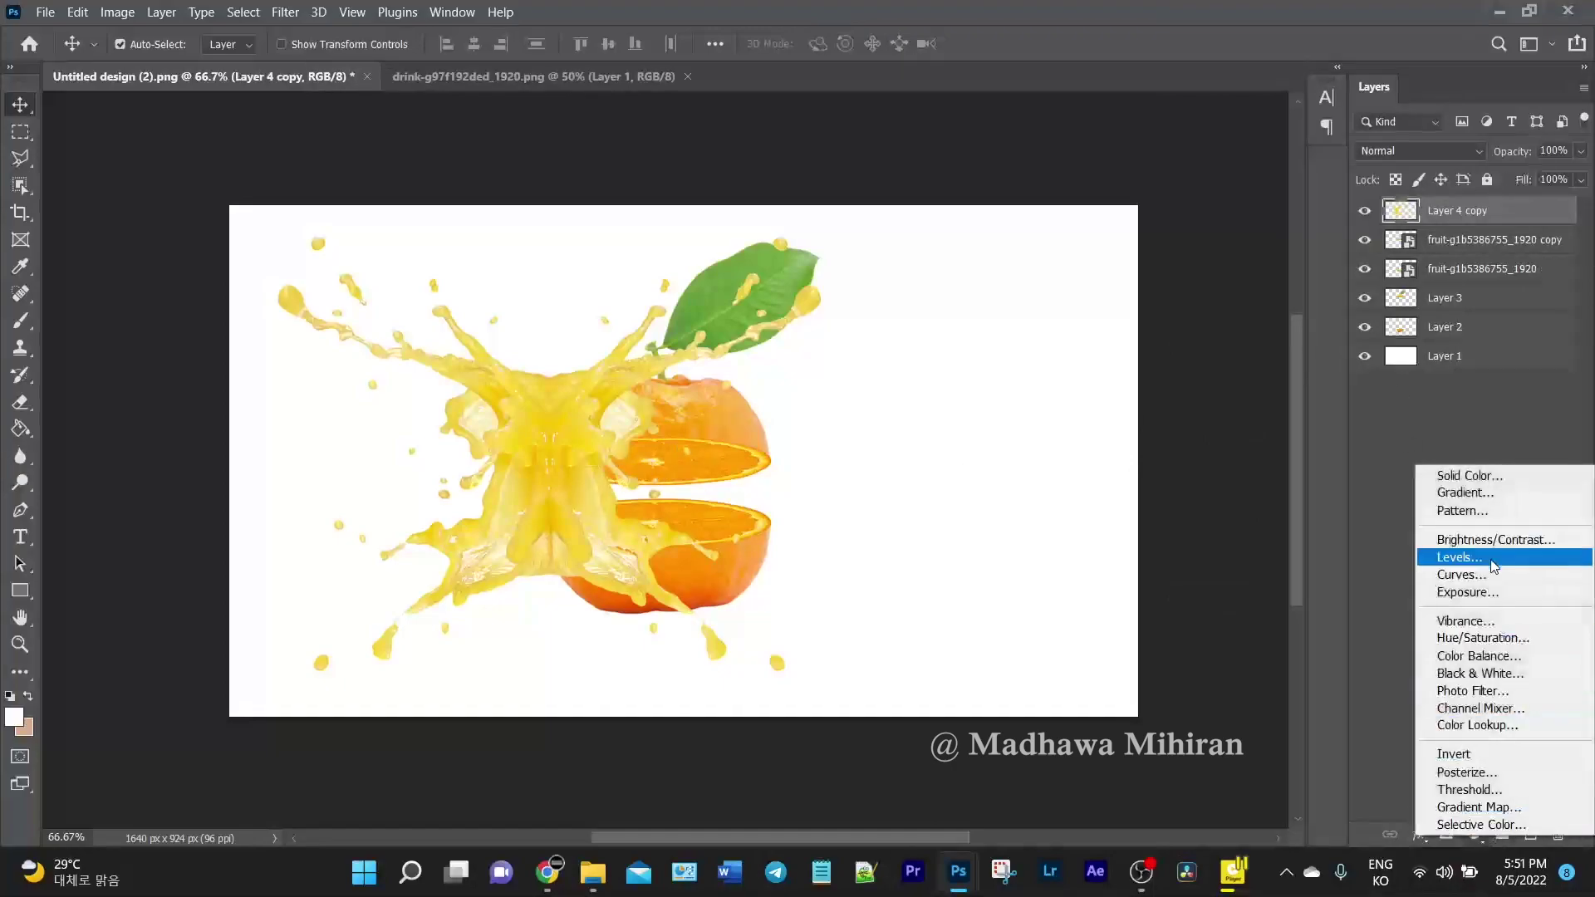
click(1487, 639)
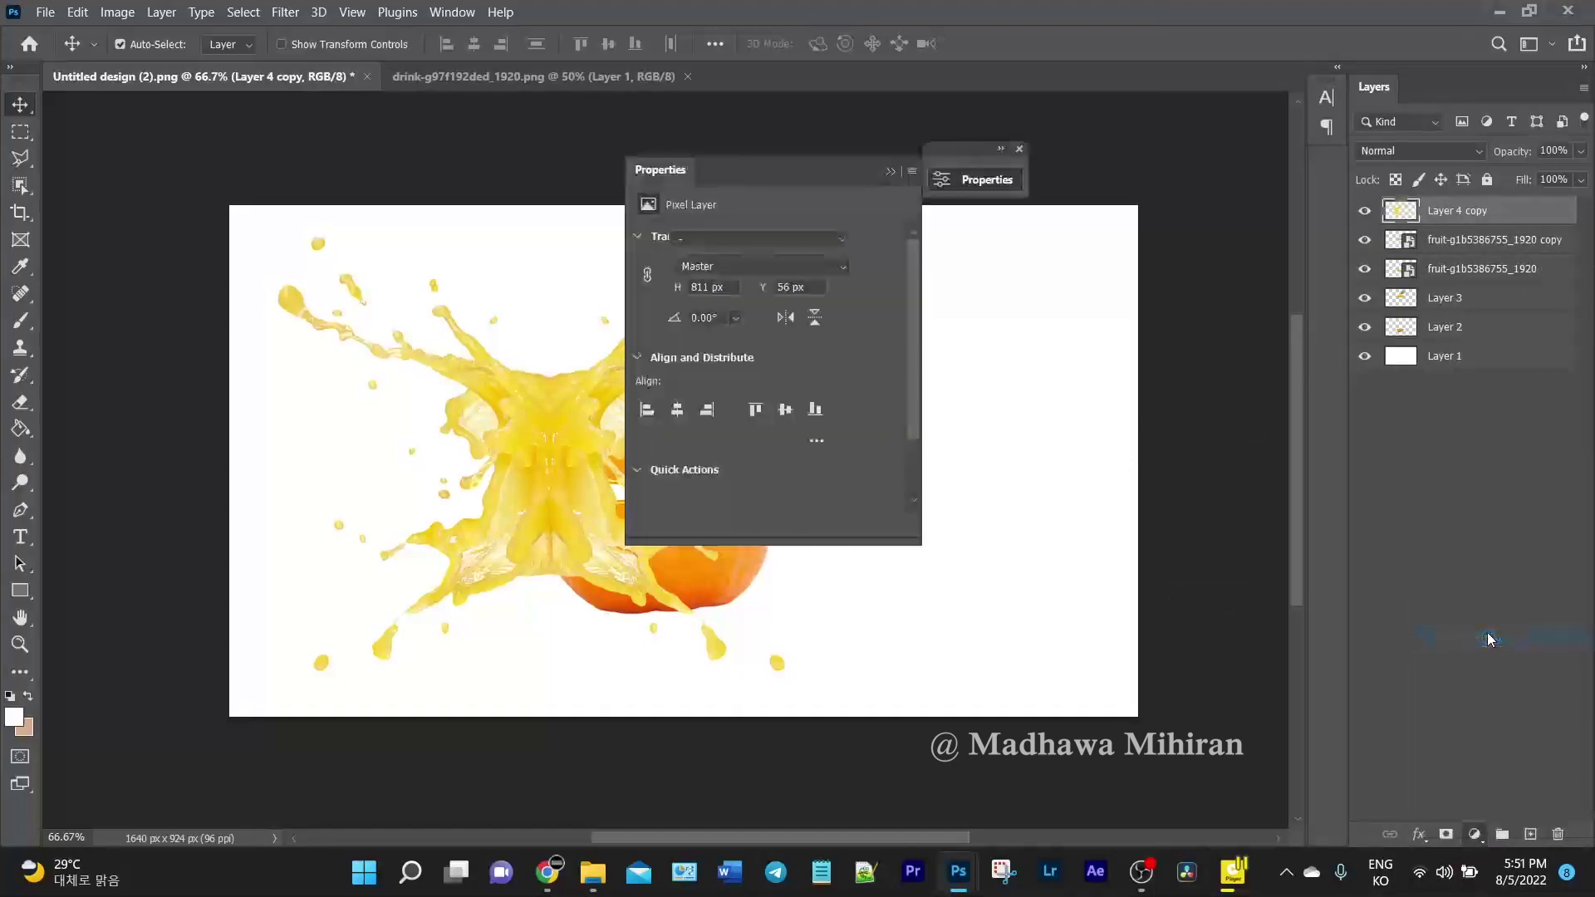
drag(815, 177, 1148, 192)
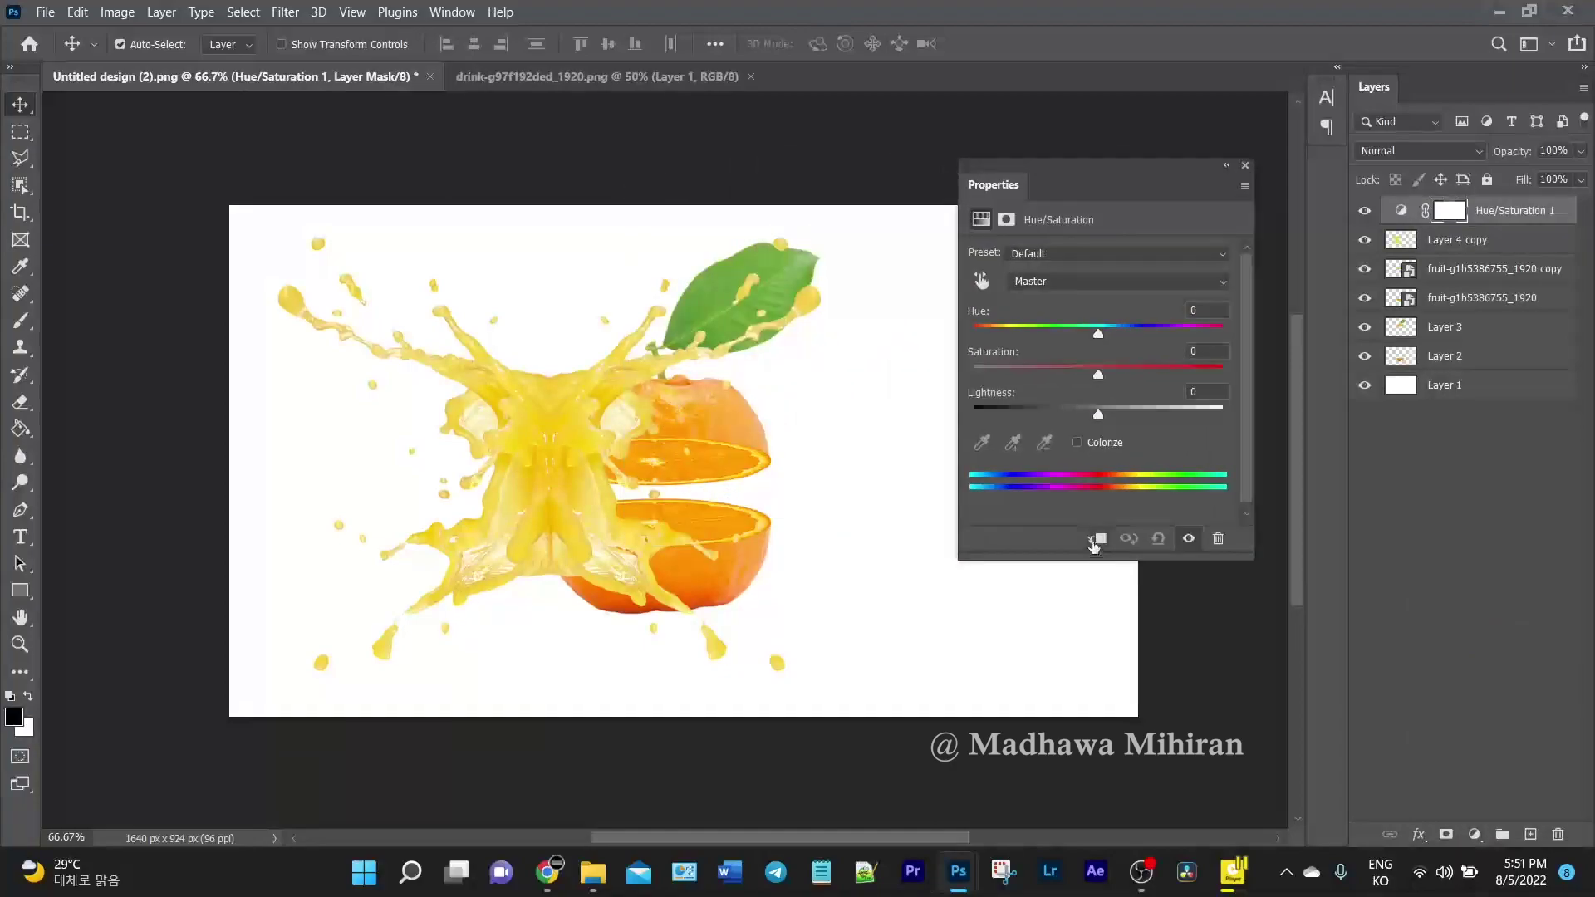
click(1097, 538)
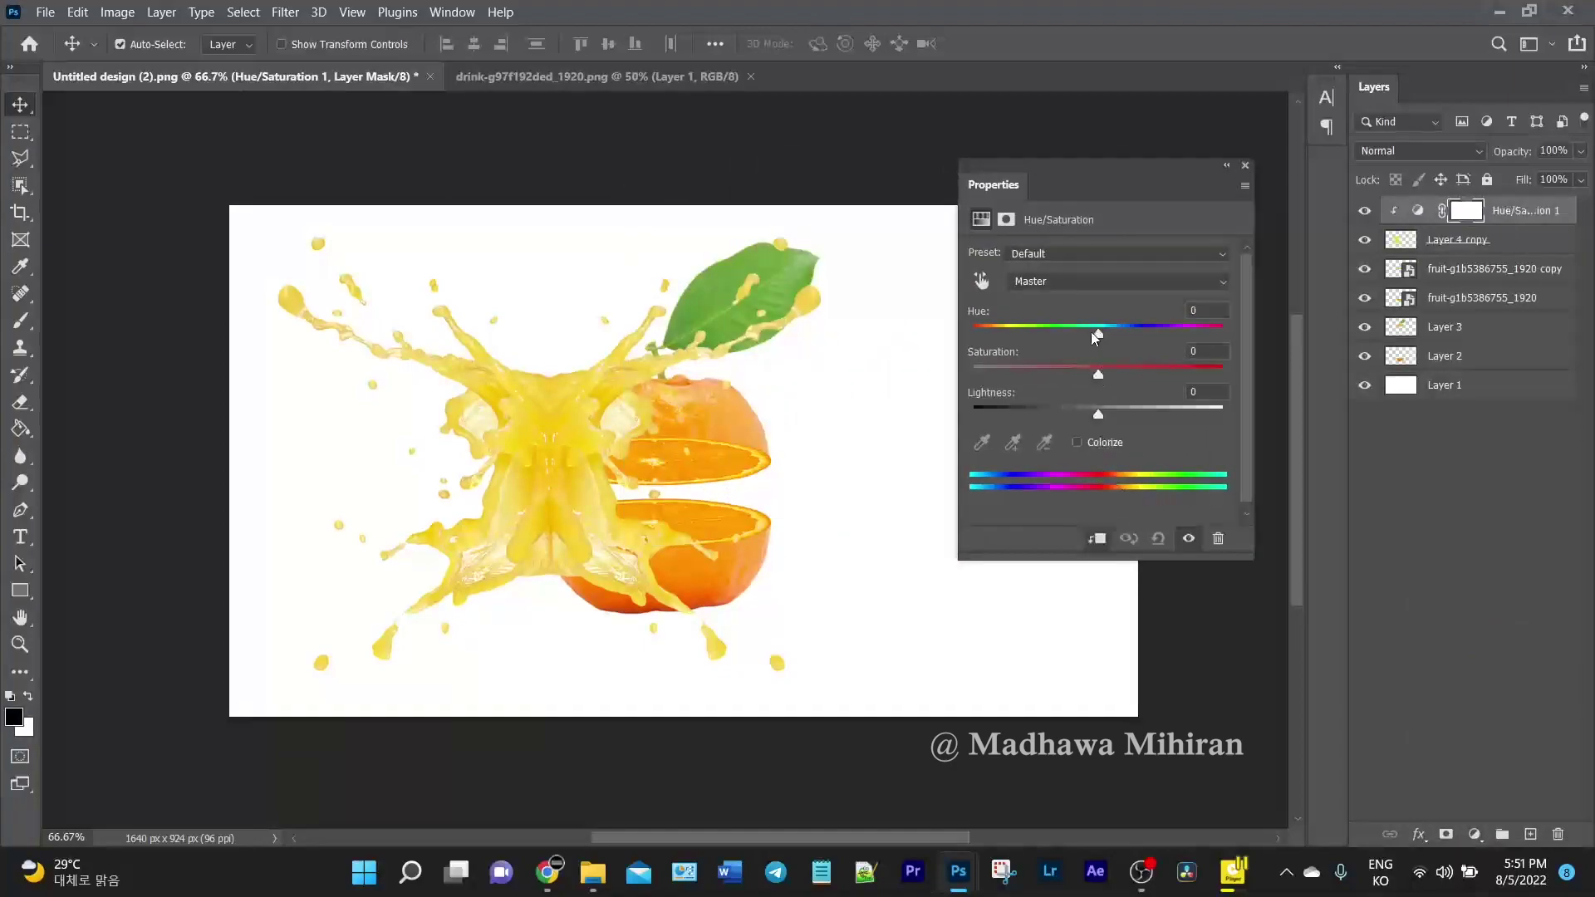
mouse_move(1103, 337)
mouse_down()
mouse_move(985, 341)
mouse_move(1082, 346)
mouse_up()
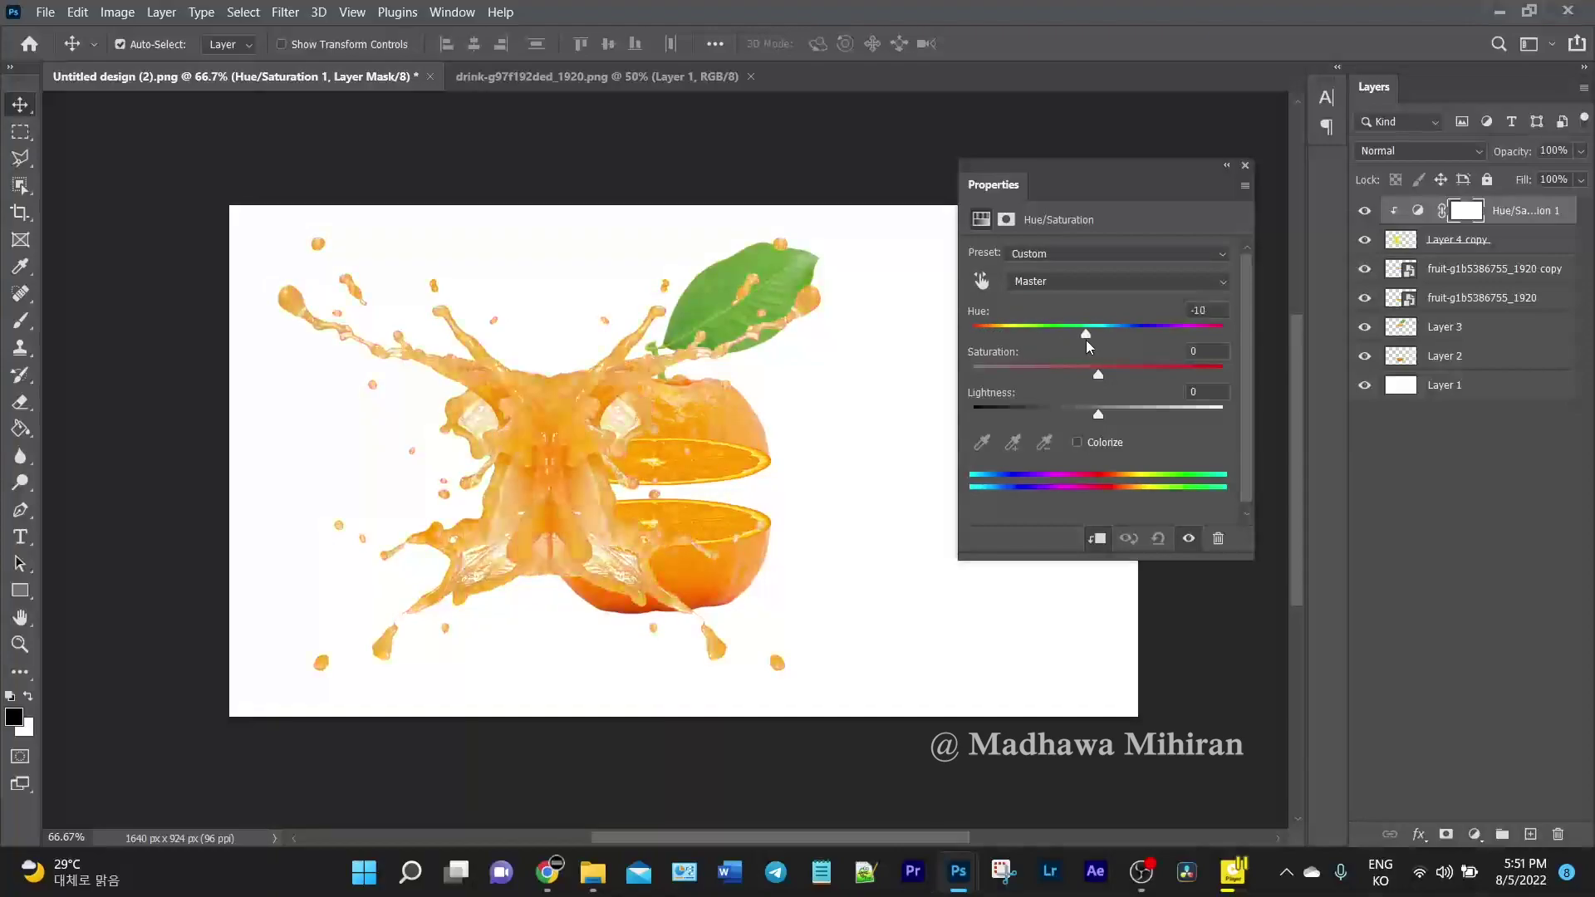
click(1226, 165)
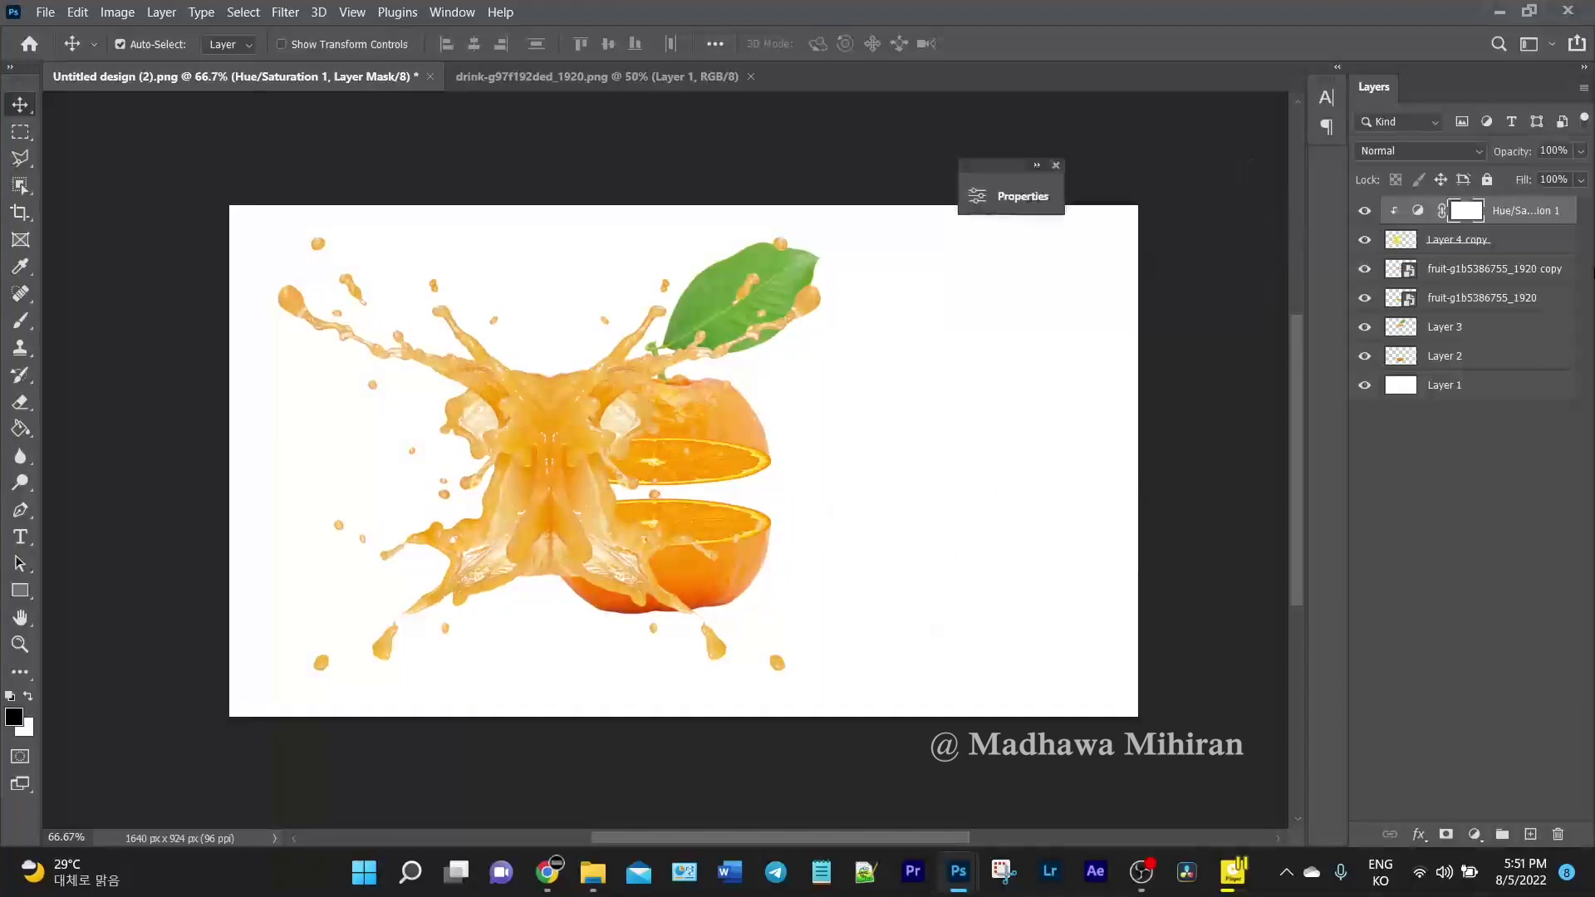
Merge Layer 4 copy with Hue/Saturation 1, place it above Layer 1, and centre it behind the orange
click(1511, 242)
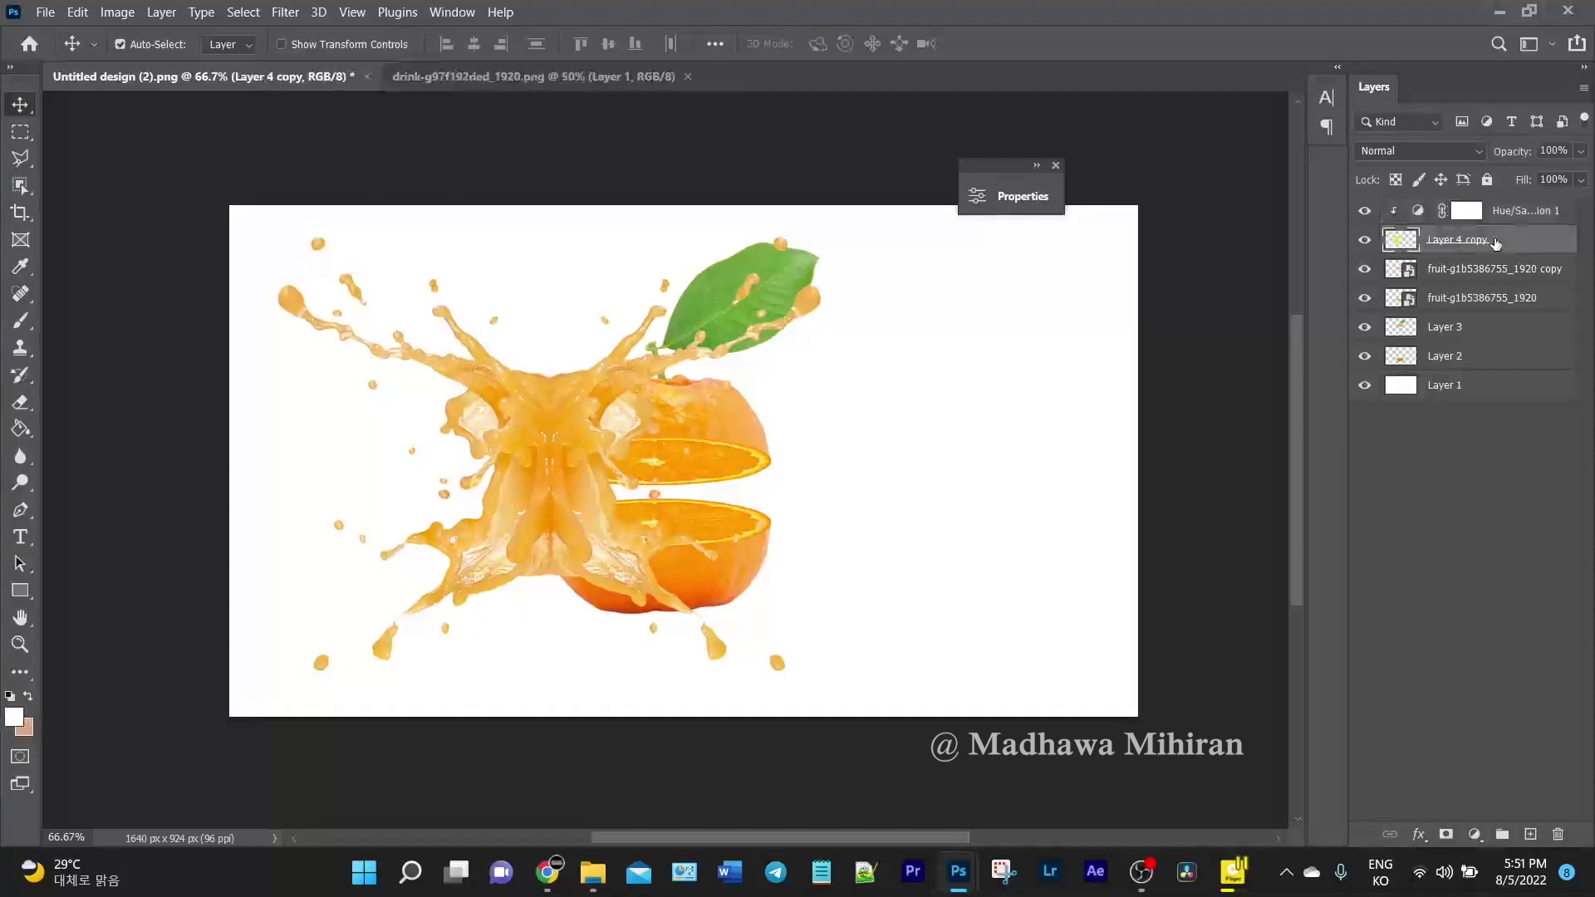
shift+click(1516, 217)
right_click(1508, 237)
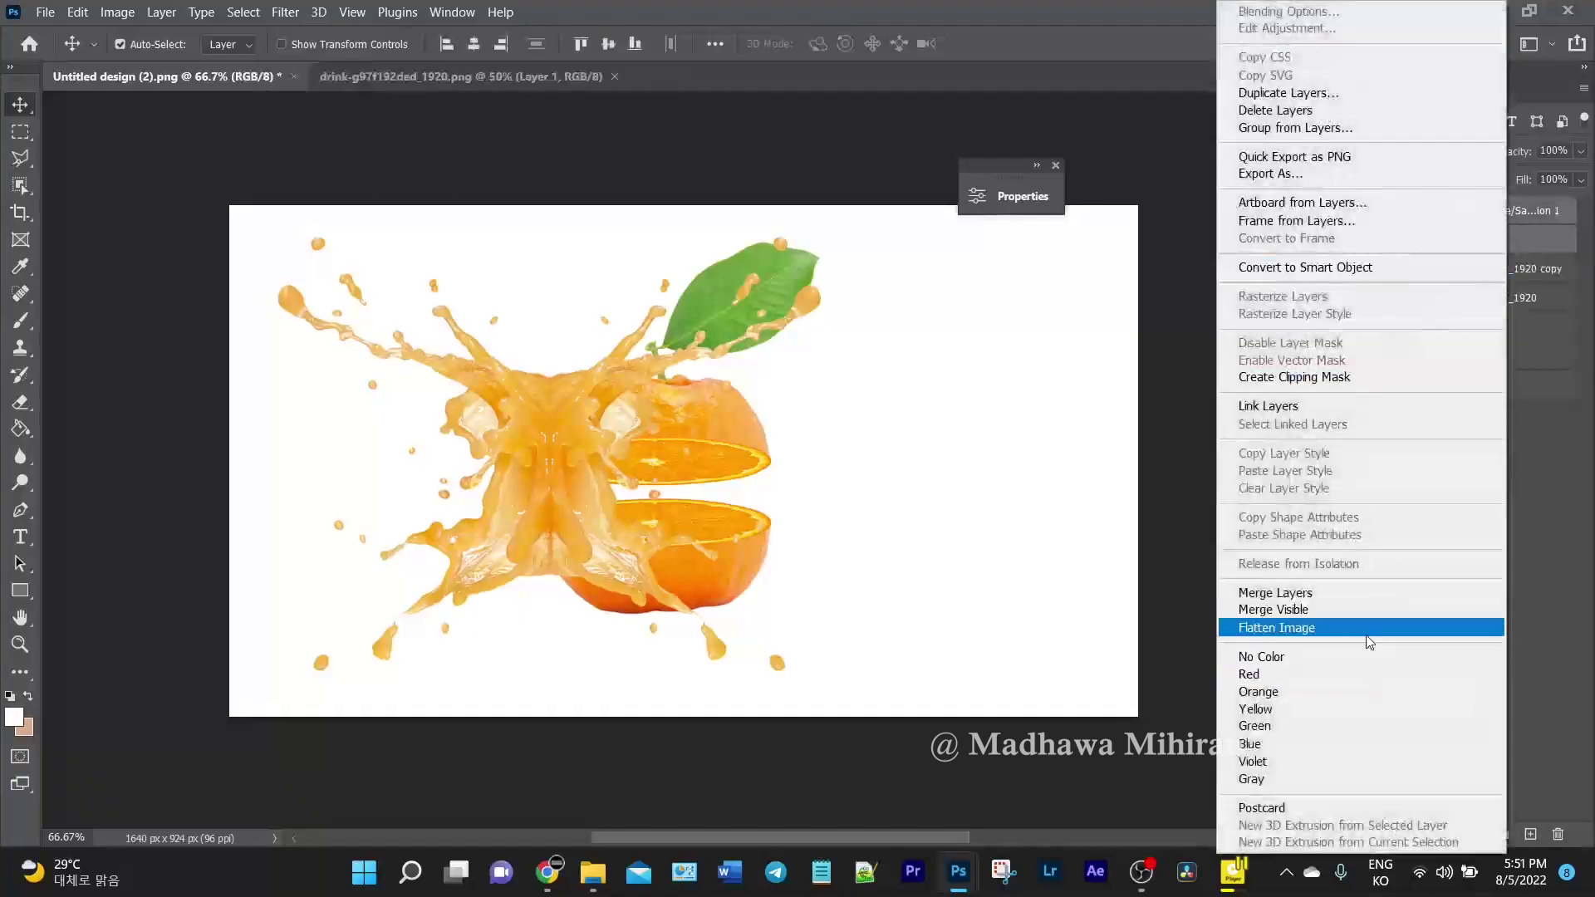
click(1366, 595)
drag(1454, 214, 1446, 343)
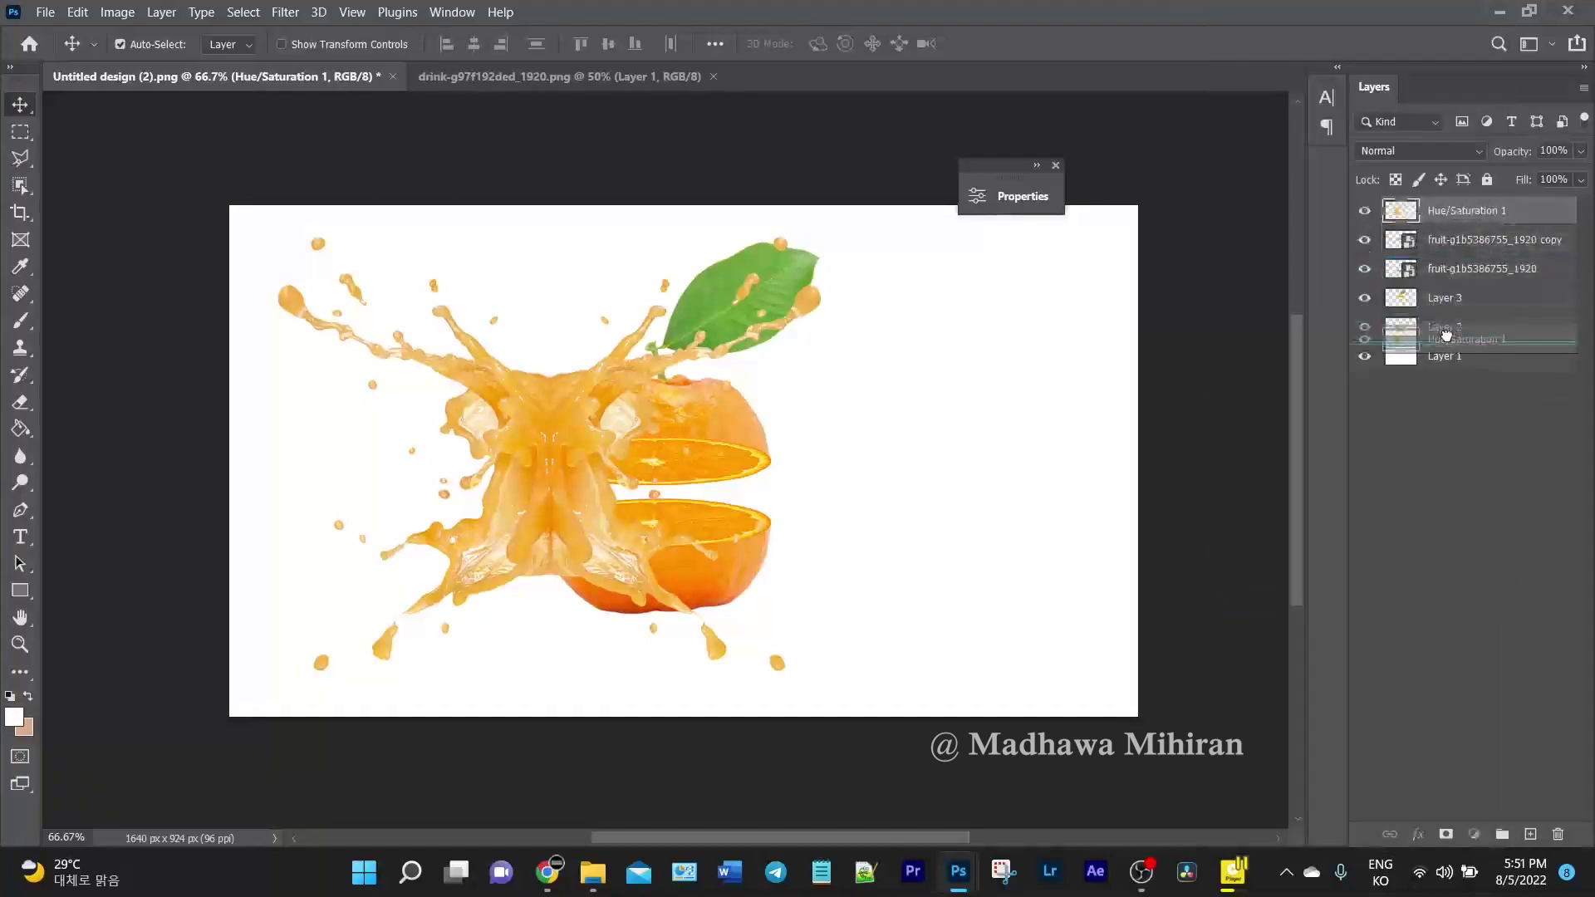
drag(397, 440, 610, 487)
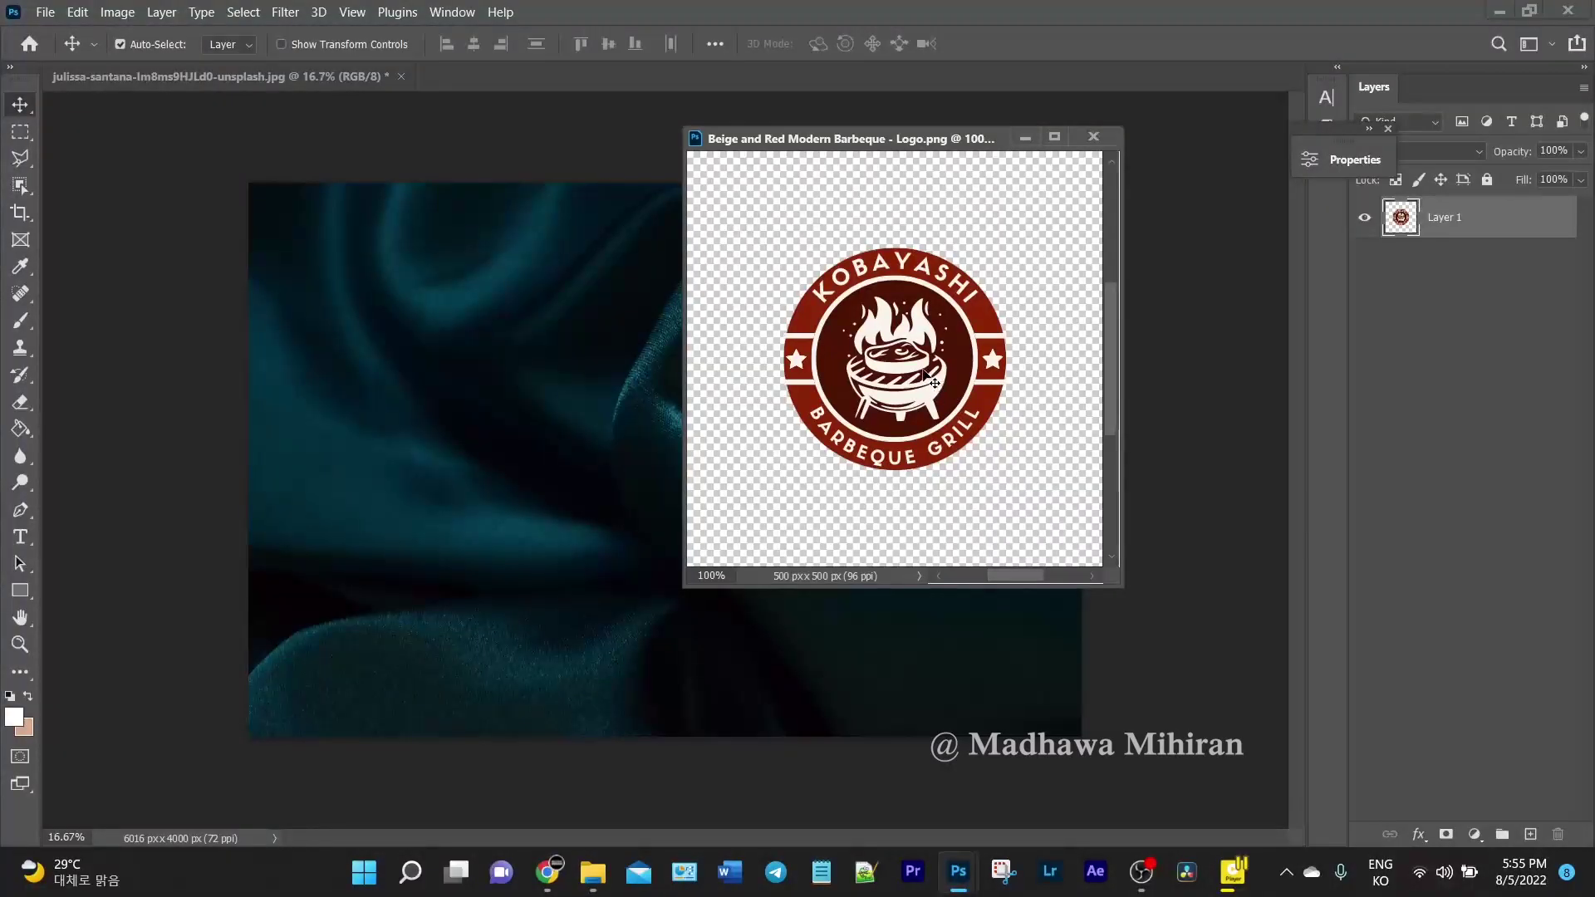
Place the barbecue logo on the fabric photo, scale it to about 920%, and centre it
drag(831, 349, 492, 450)
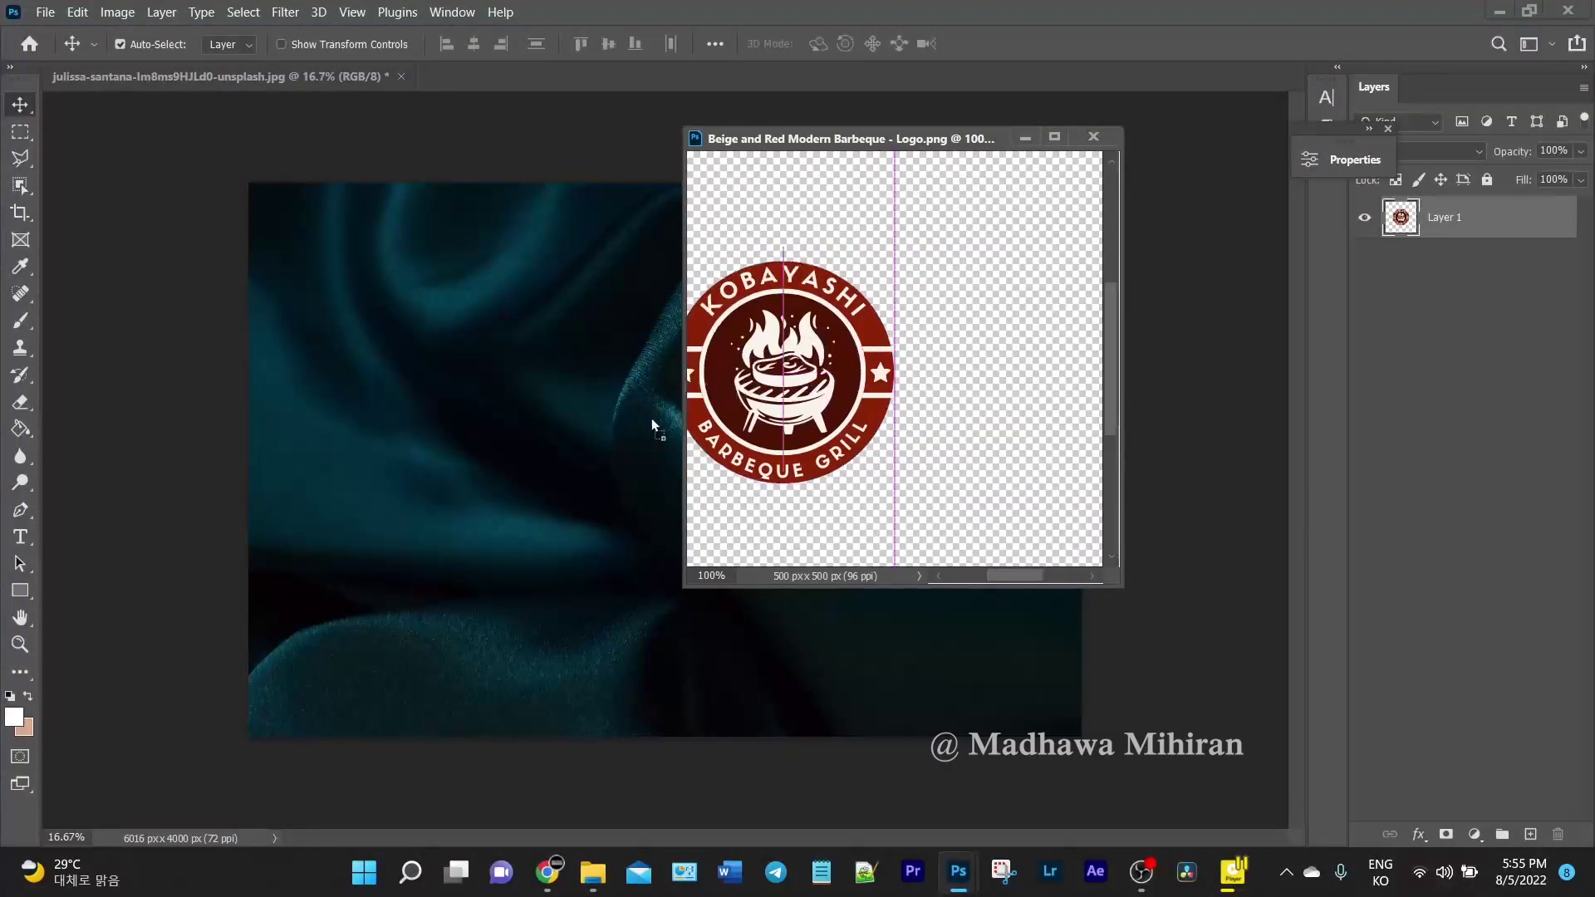
click(1029, 137)
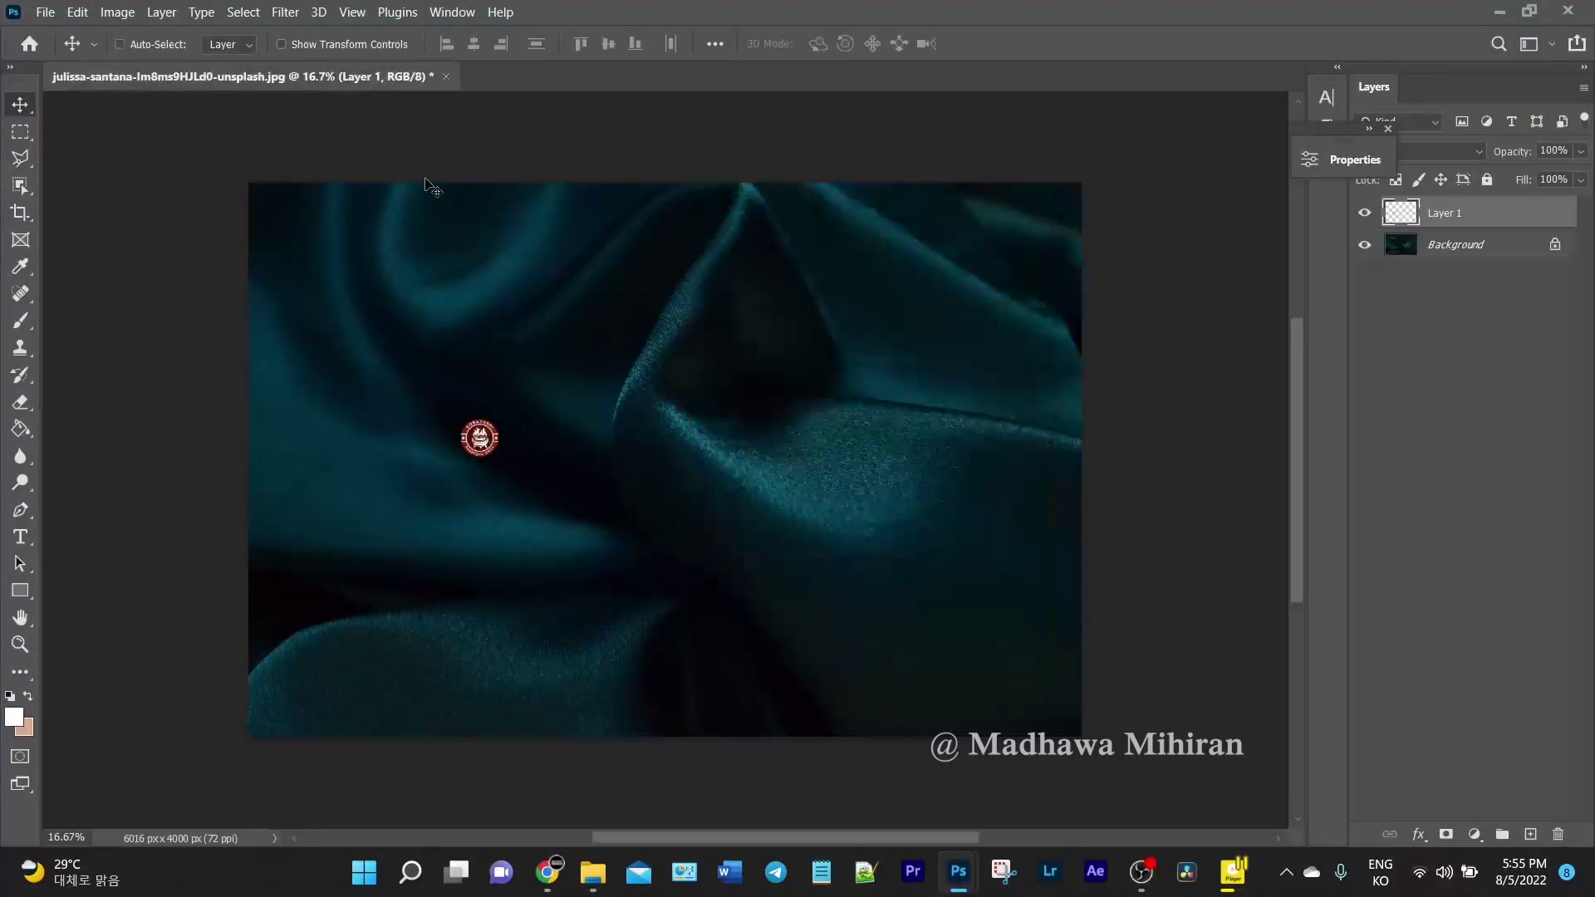
key(ctrl+t)
drag(500, 455, 800, 758)
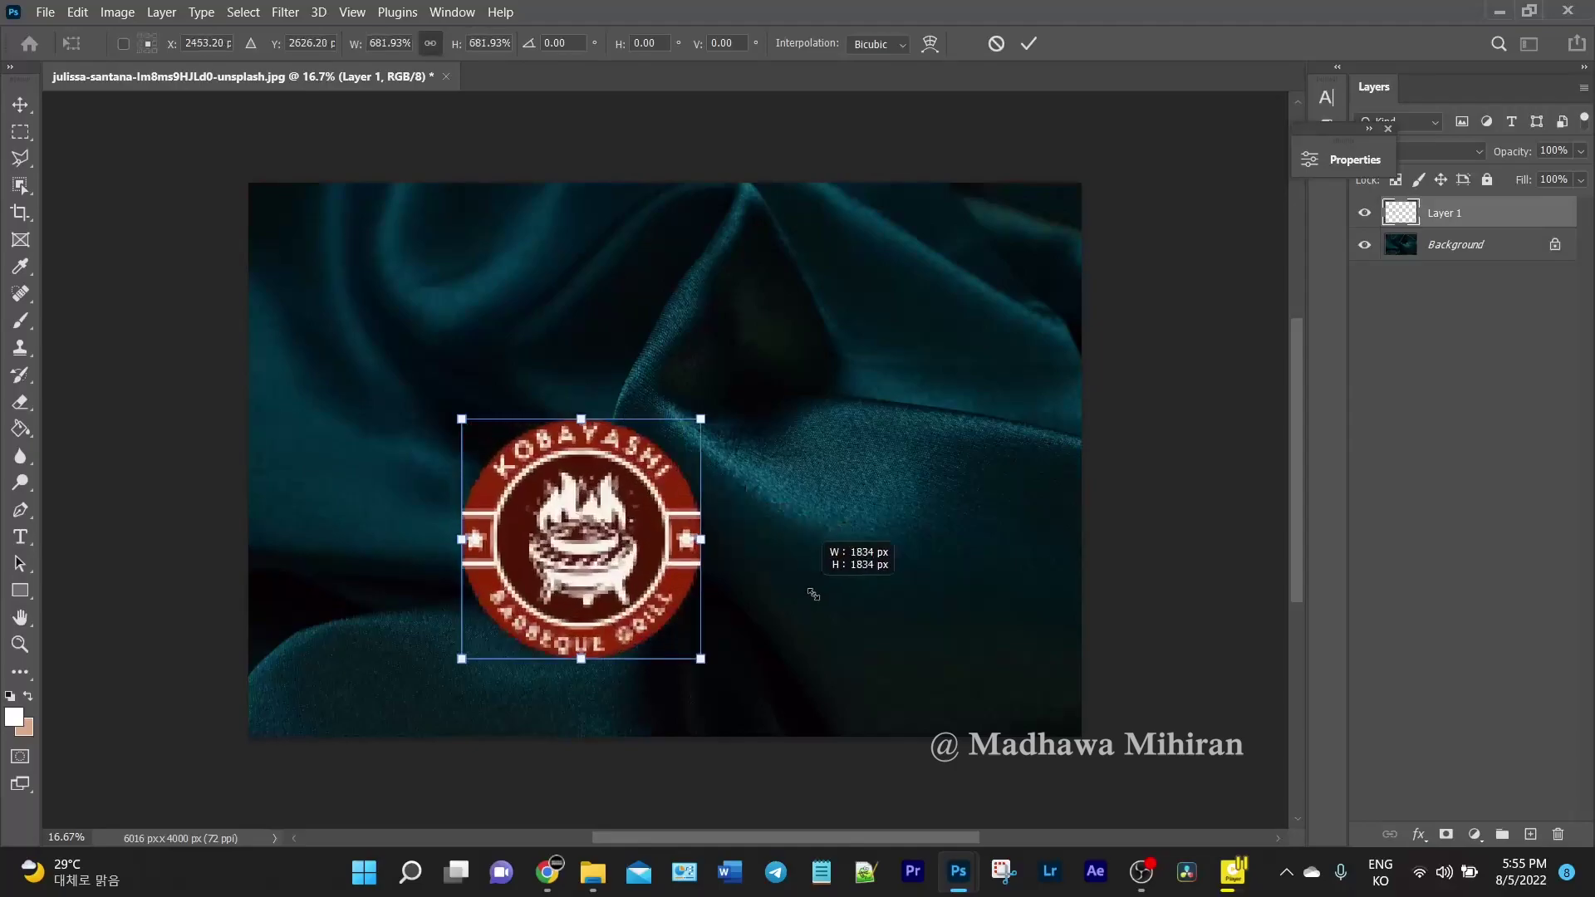
mouse_move(709, 613)
mouse_down()
mouse_move(723, 504)
mouse_move(742, 488)
mouse_up()
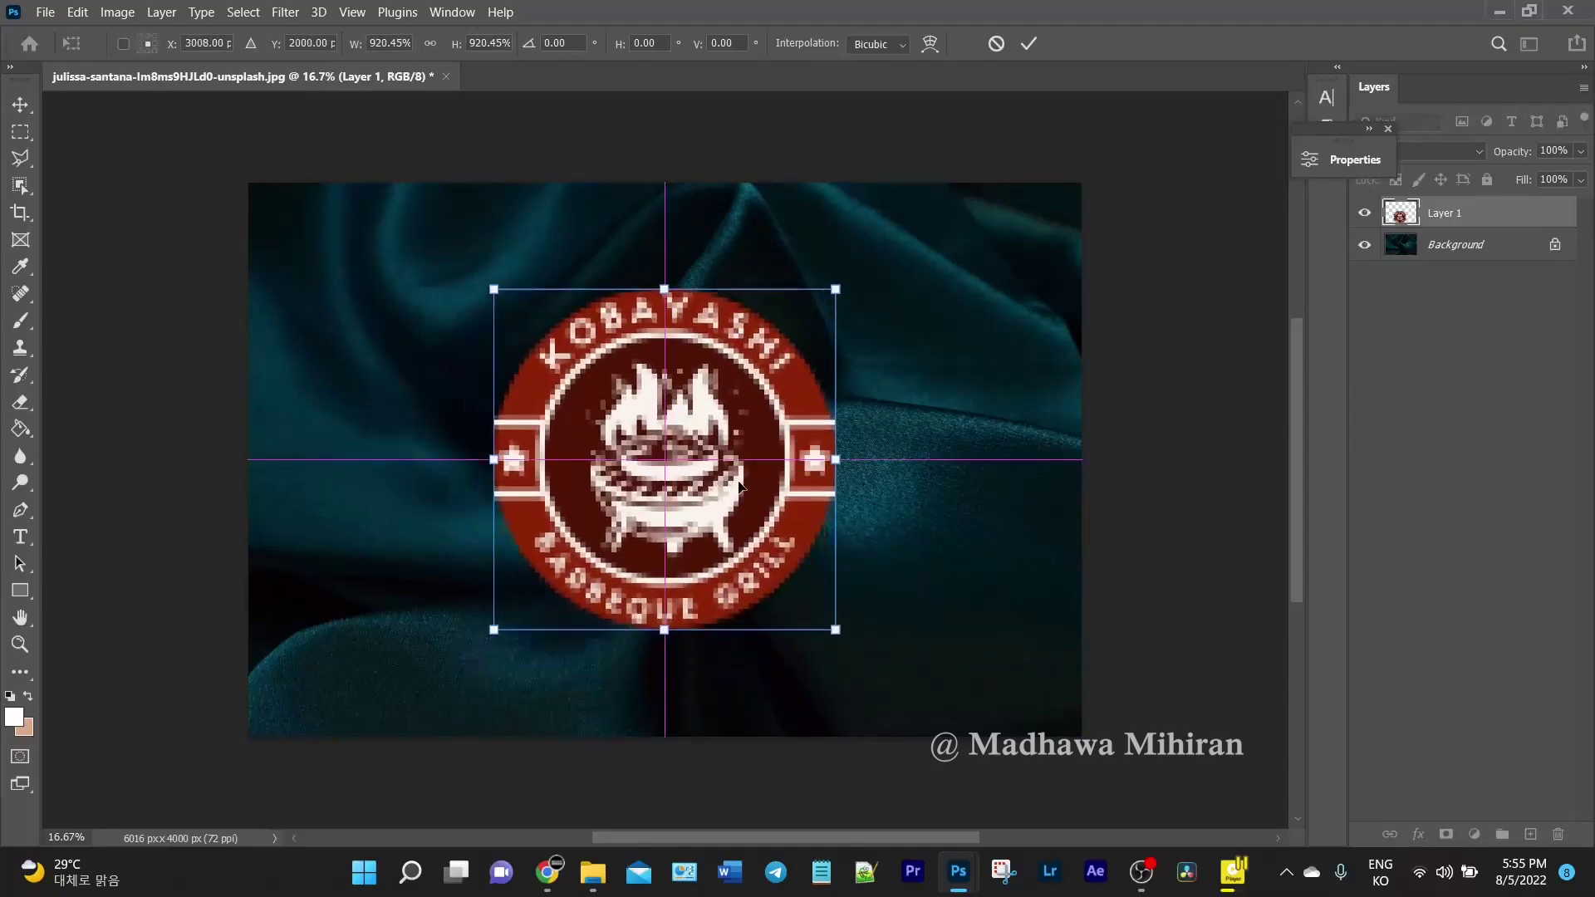
key(Return)
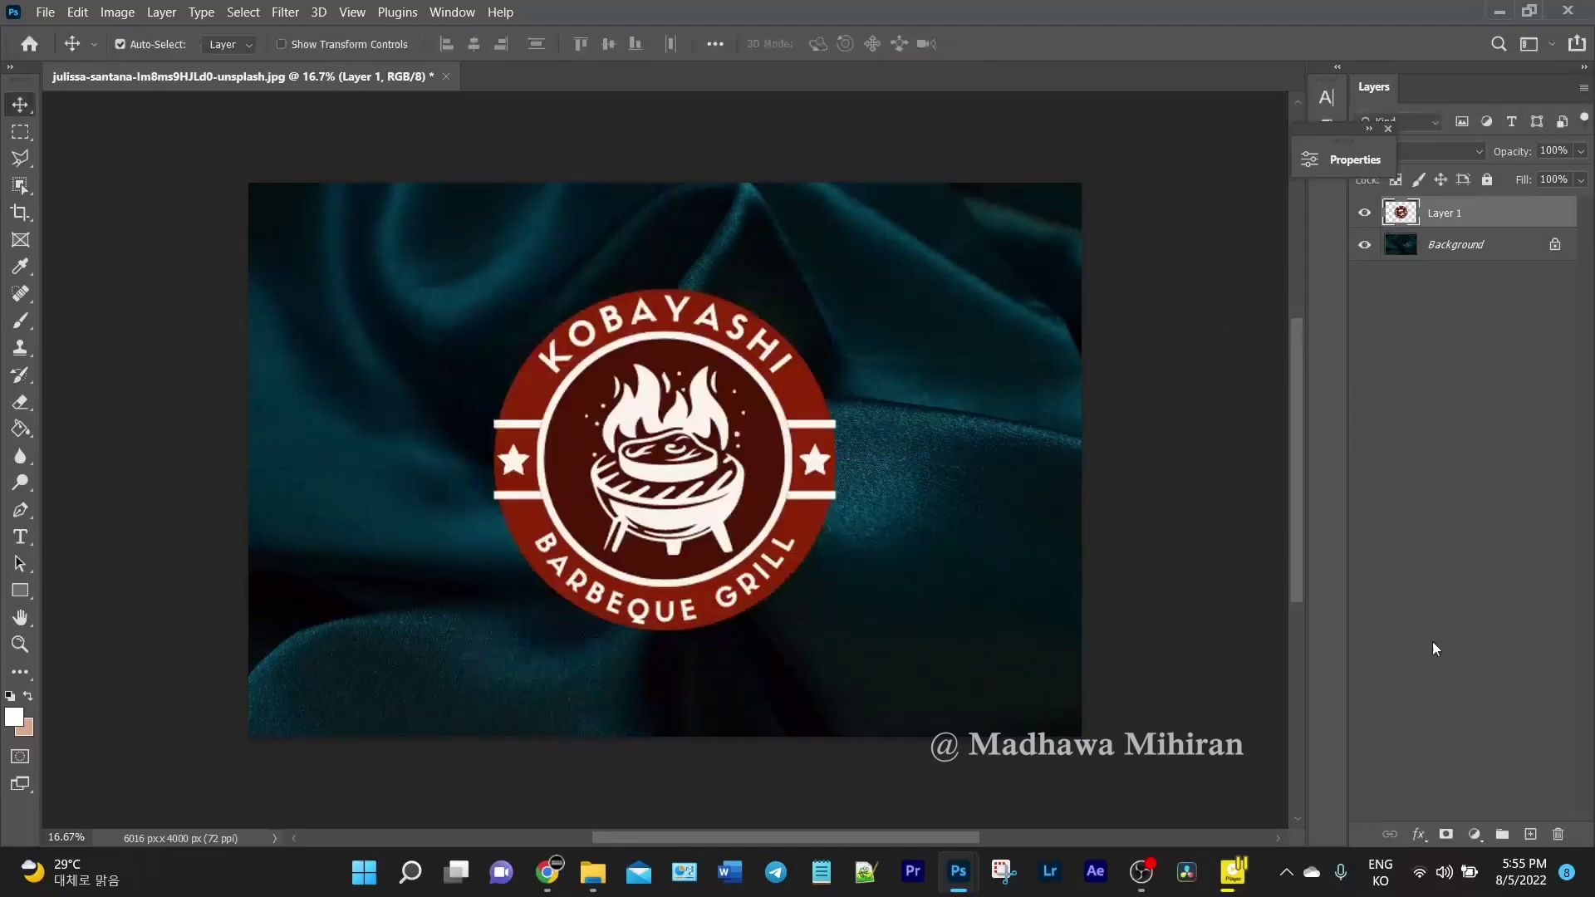
click(1422, 836)
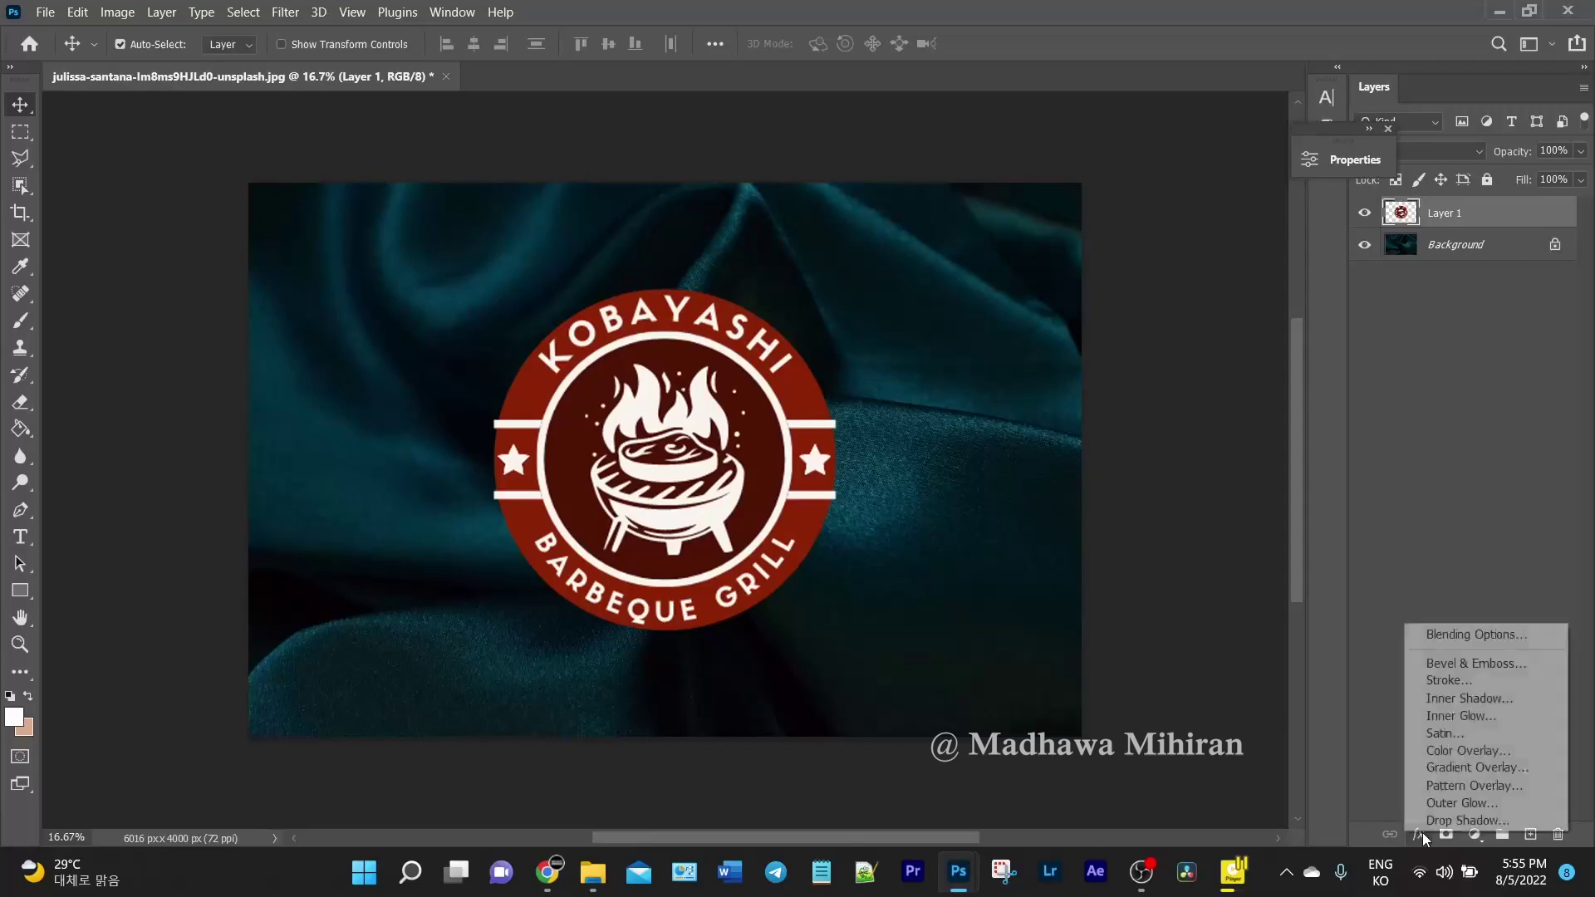
Split the Underlying Layer Blend If sliders so the satin folds show through, then recentre the logo
click(1464, 636)
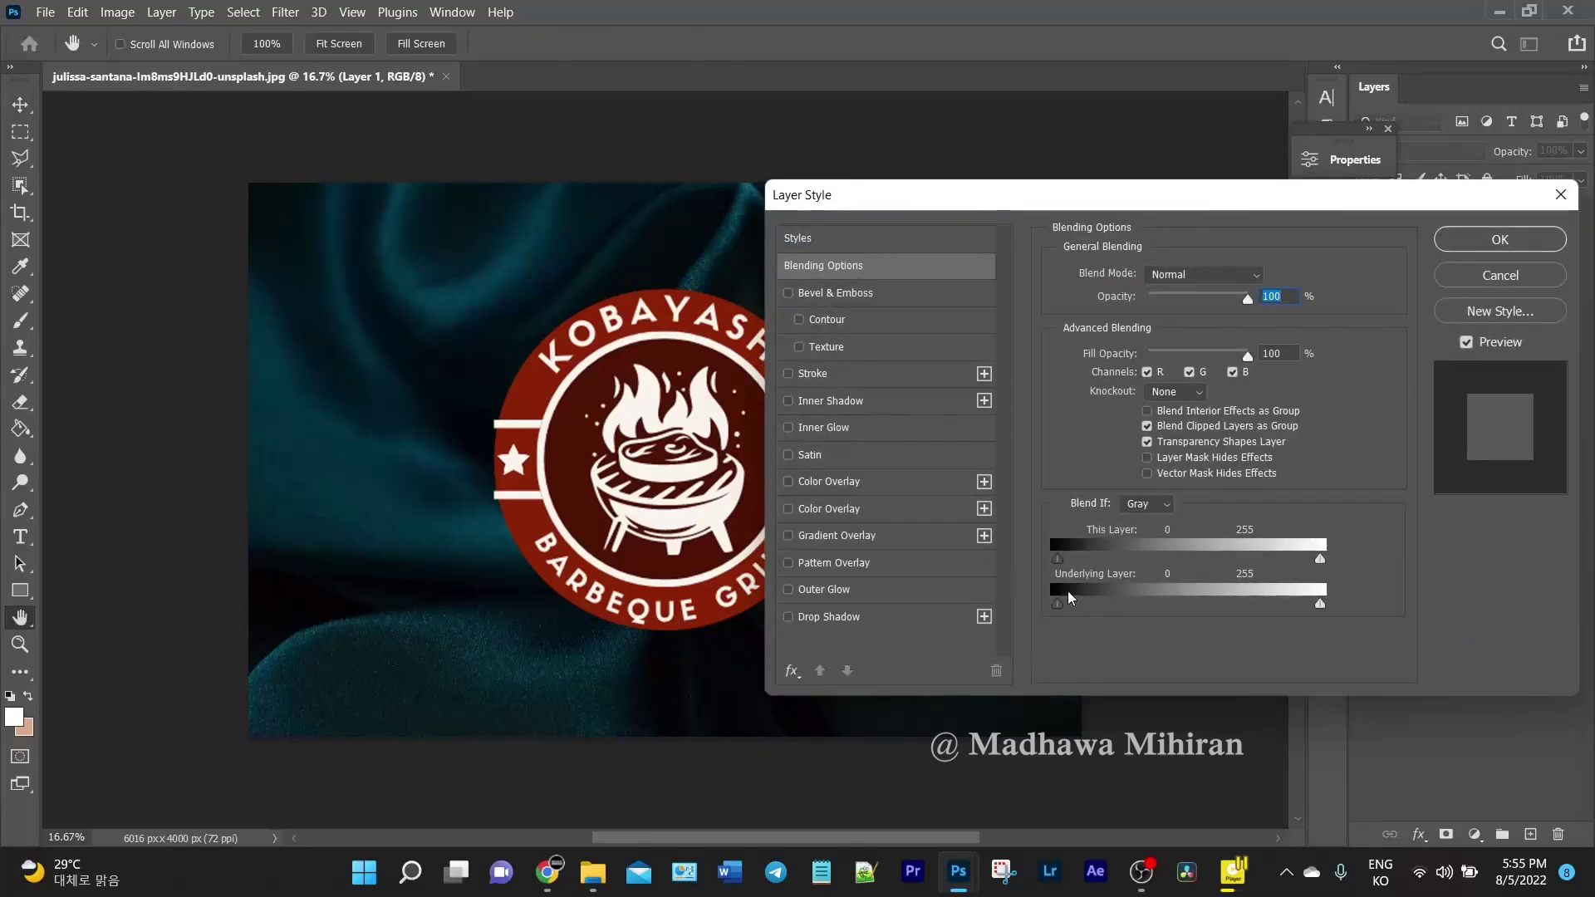
mouse_move(1066, 613)
mouse_down()
mouse_move(1102, 614)
mouse_move(1084, 616)
mouse_up()
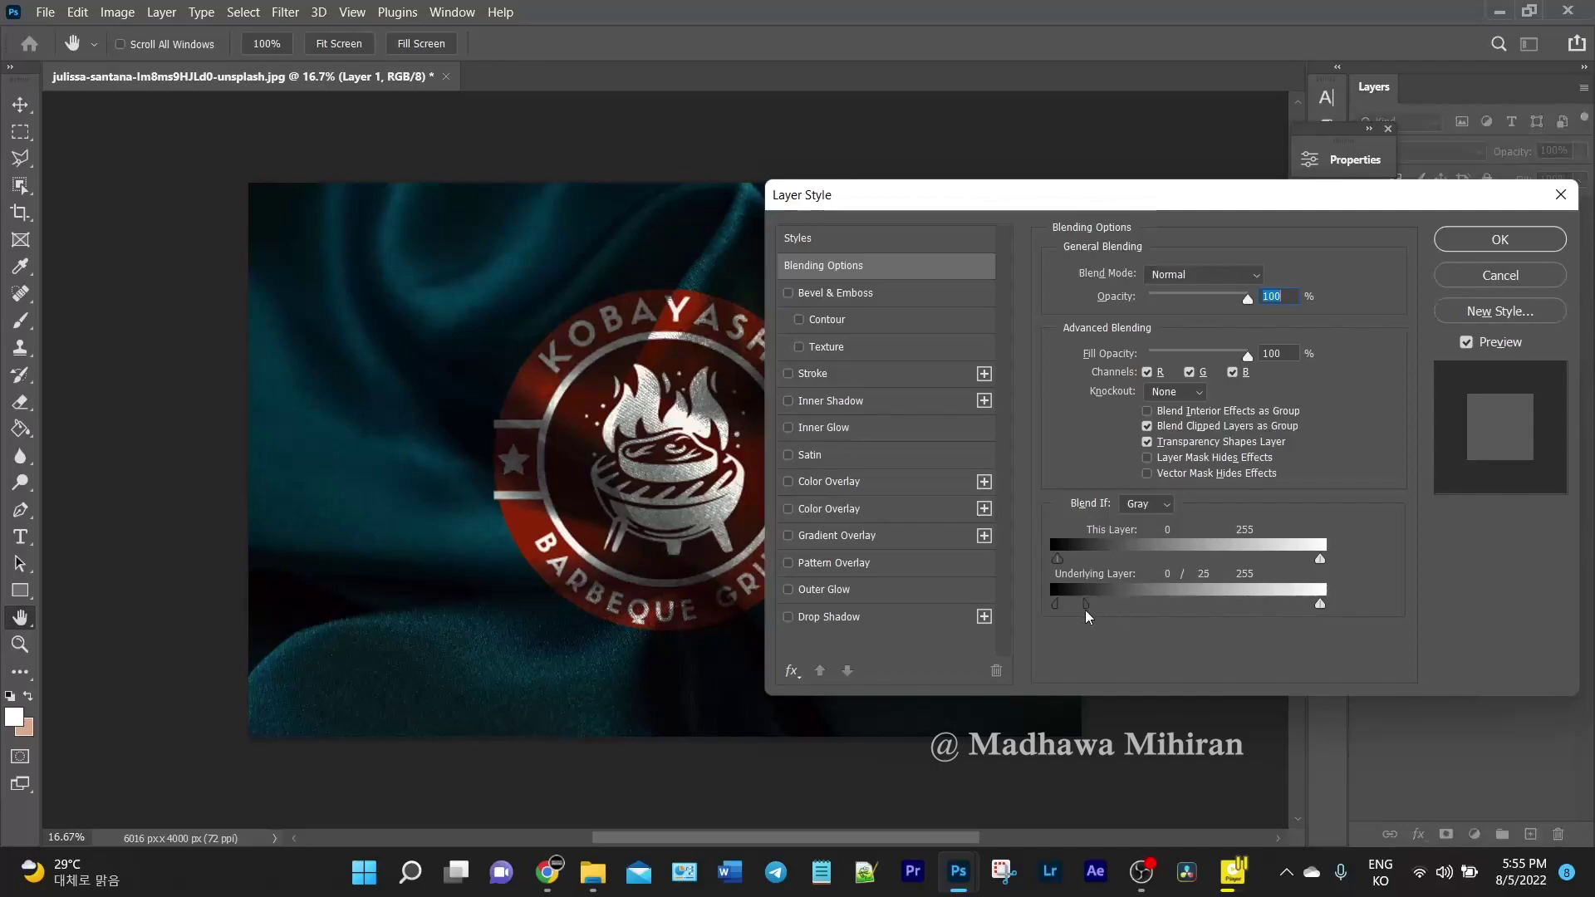
drag(1085, 611, 1126, 612)
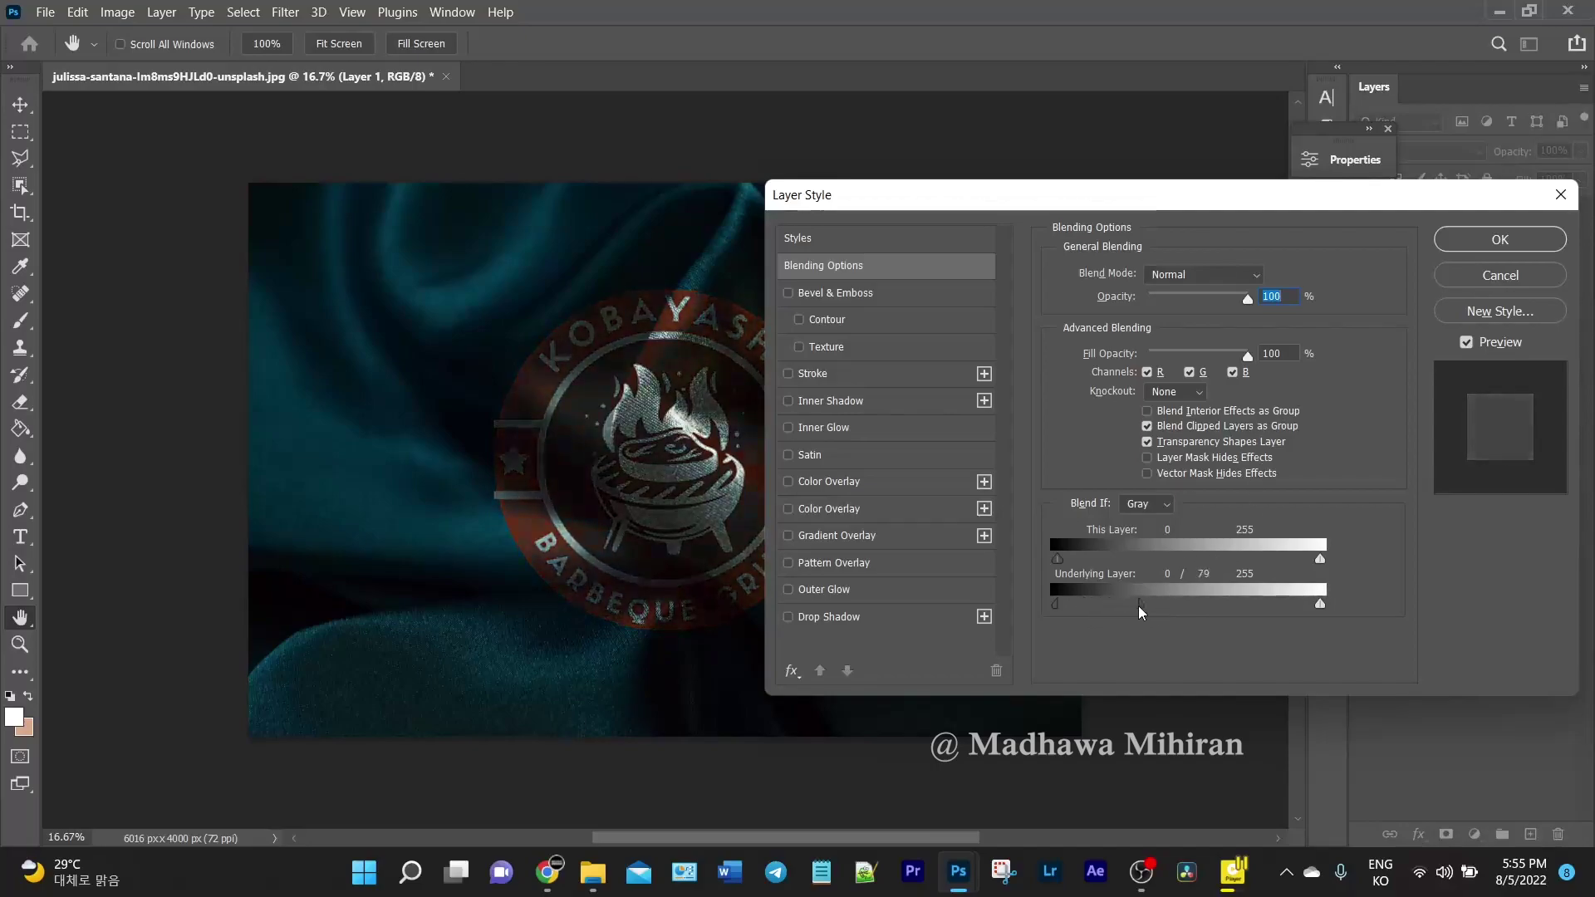
drag(1320, 605, 1232, 604)
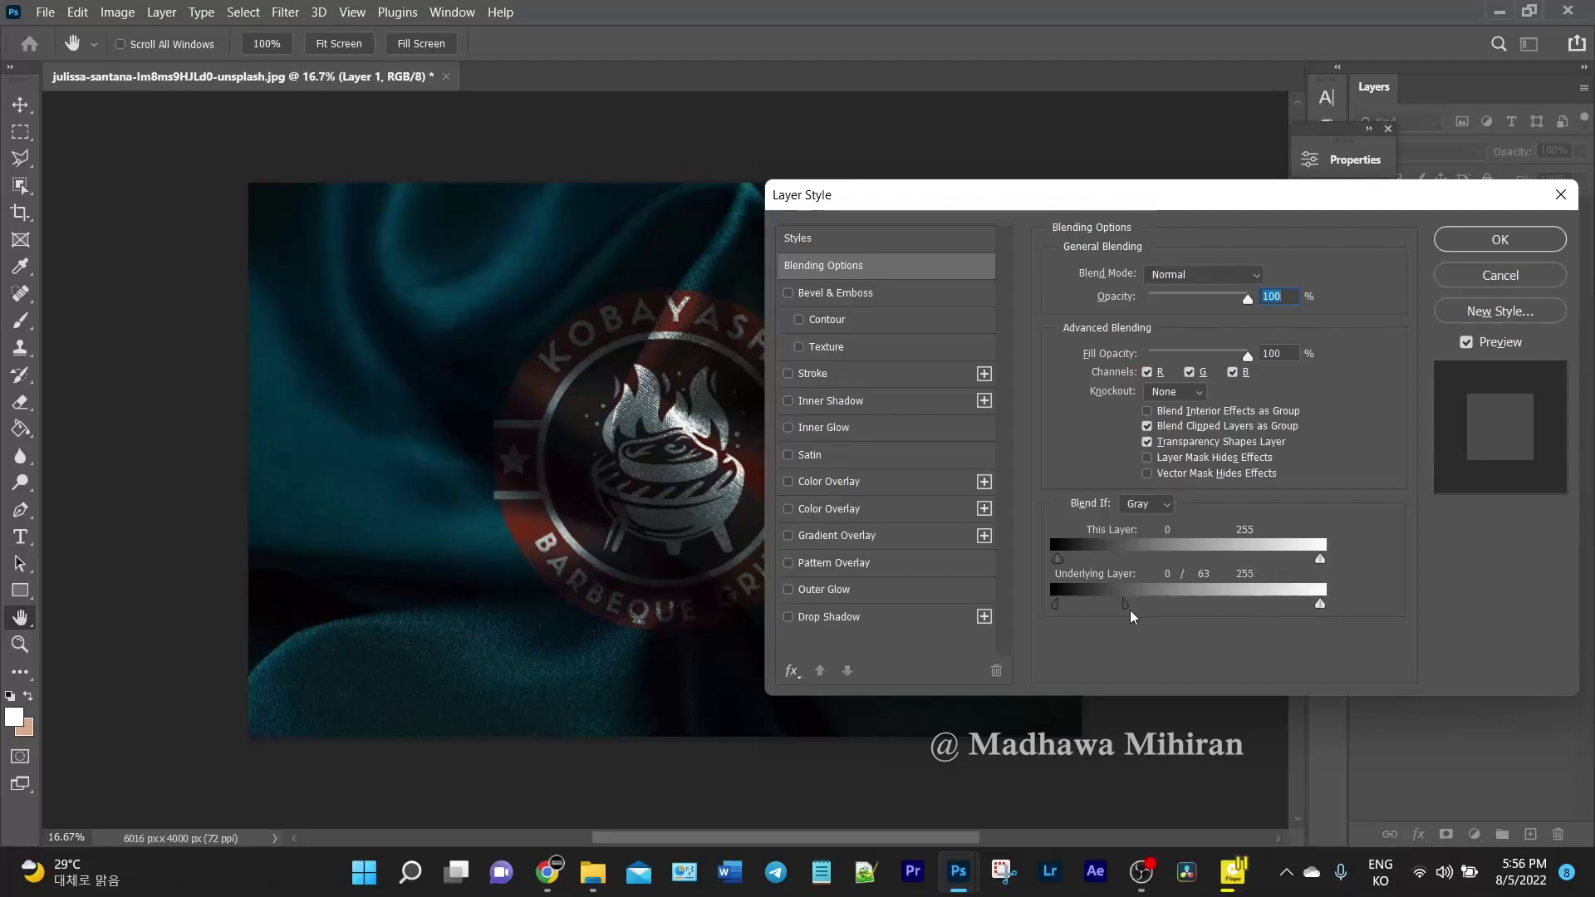
drag(1127, 606, 1090, 606)
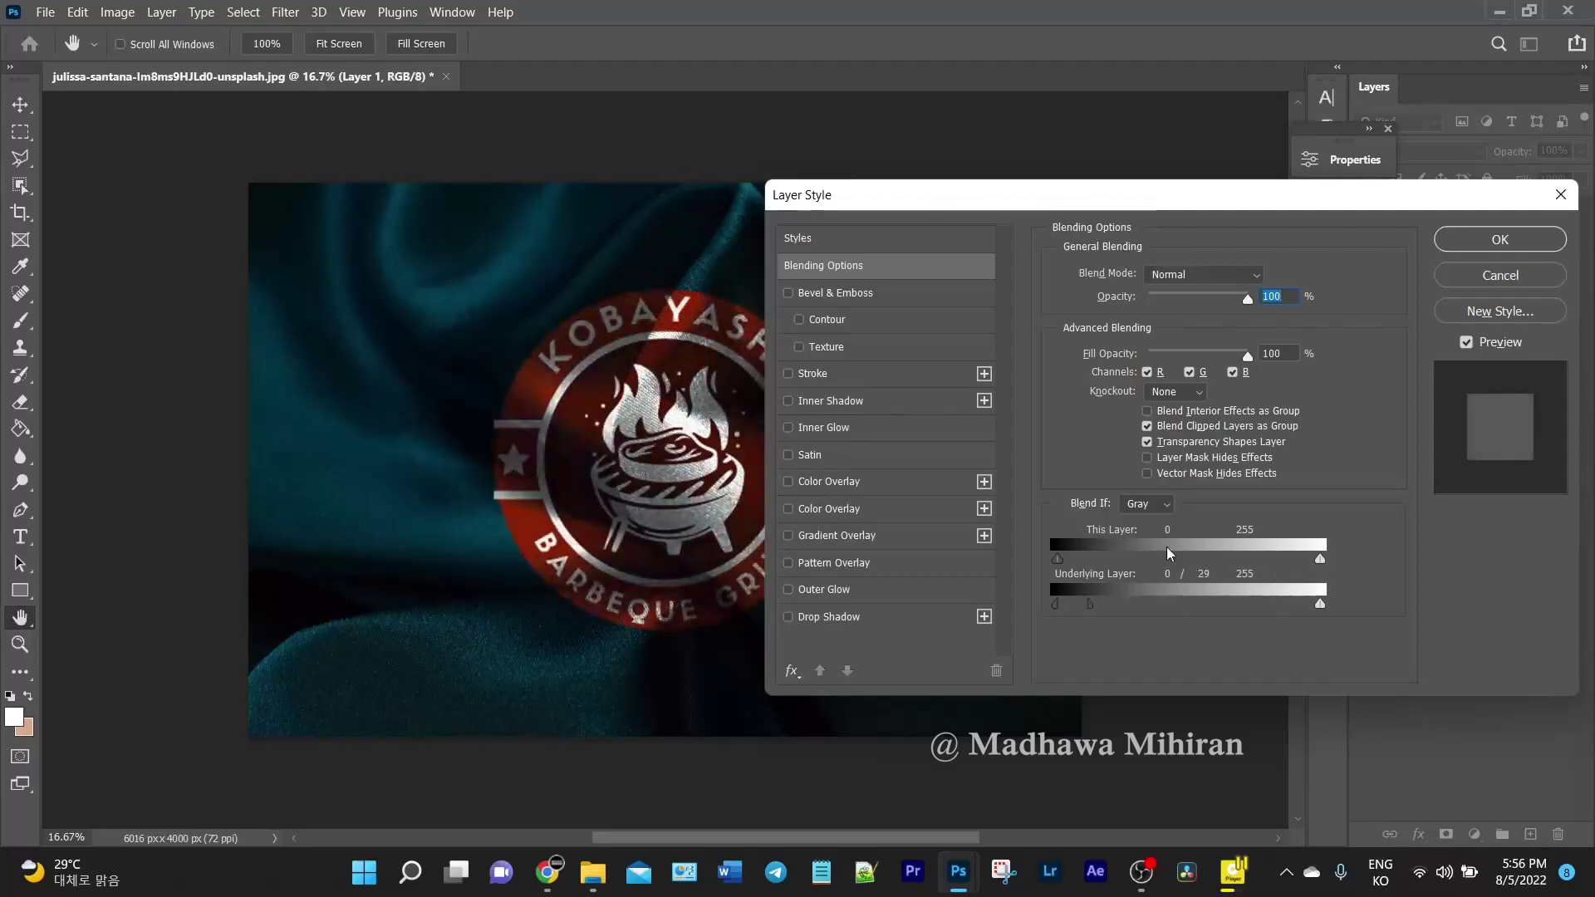
click(1527, 246)
drag(758, 522, 732, 480)
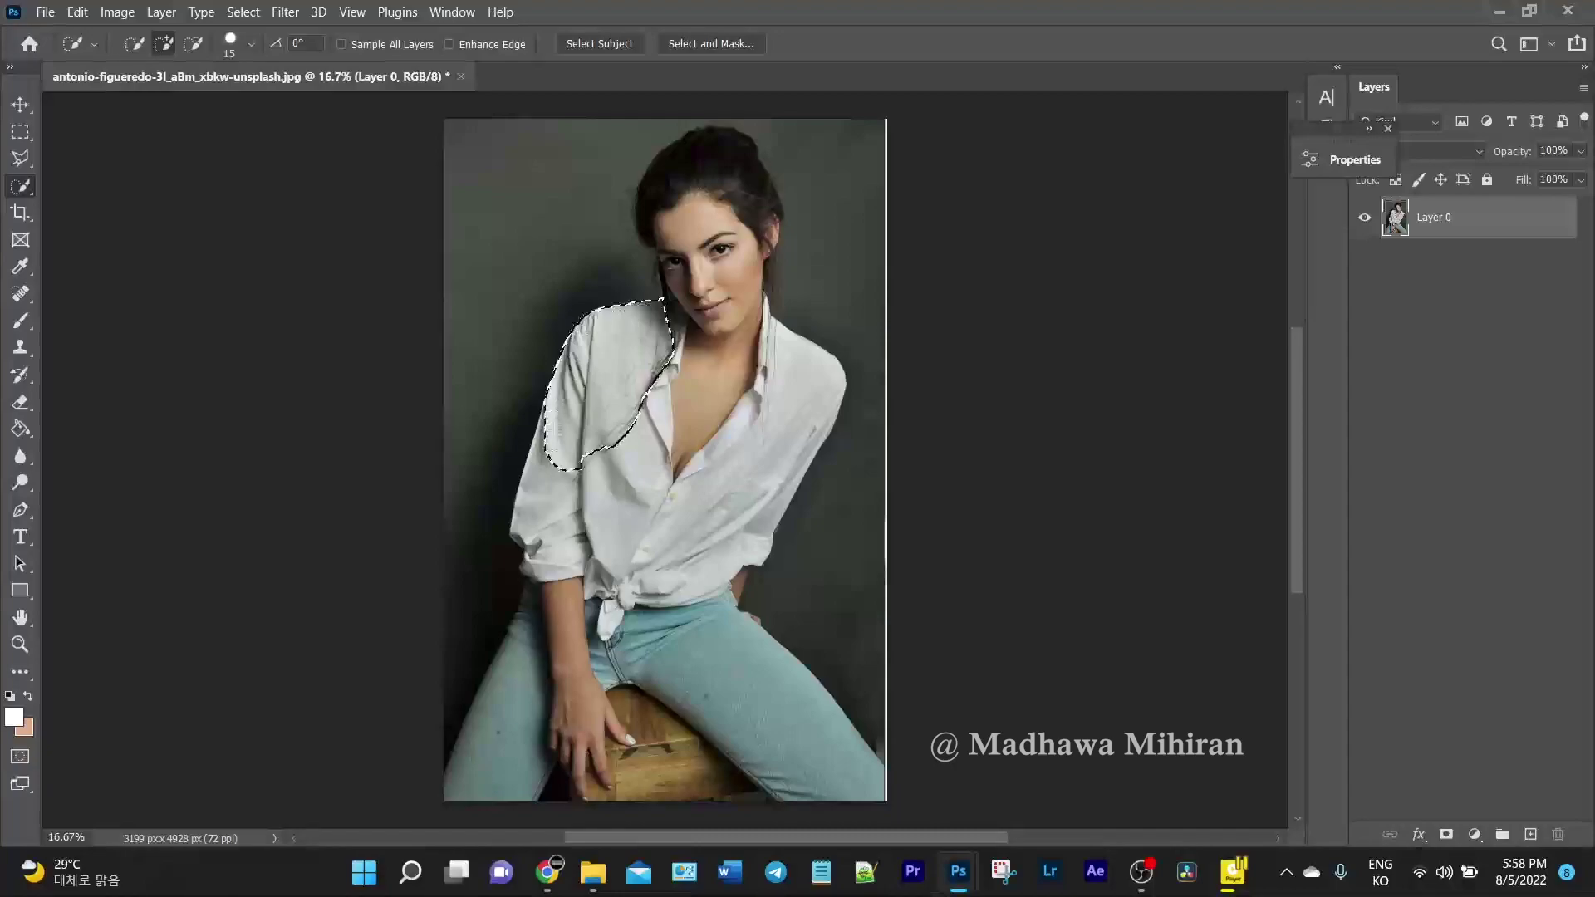
Quick-select the entire white shirt, collar to knot, and copy it onto Layer 1
mouse_move(640, 324)
mouse_down()
mouse_move(524, 532)
mouse_move(574, 574)
mouse_up()
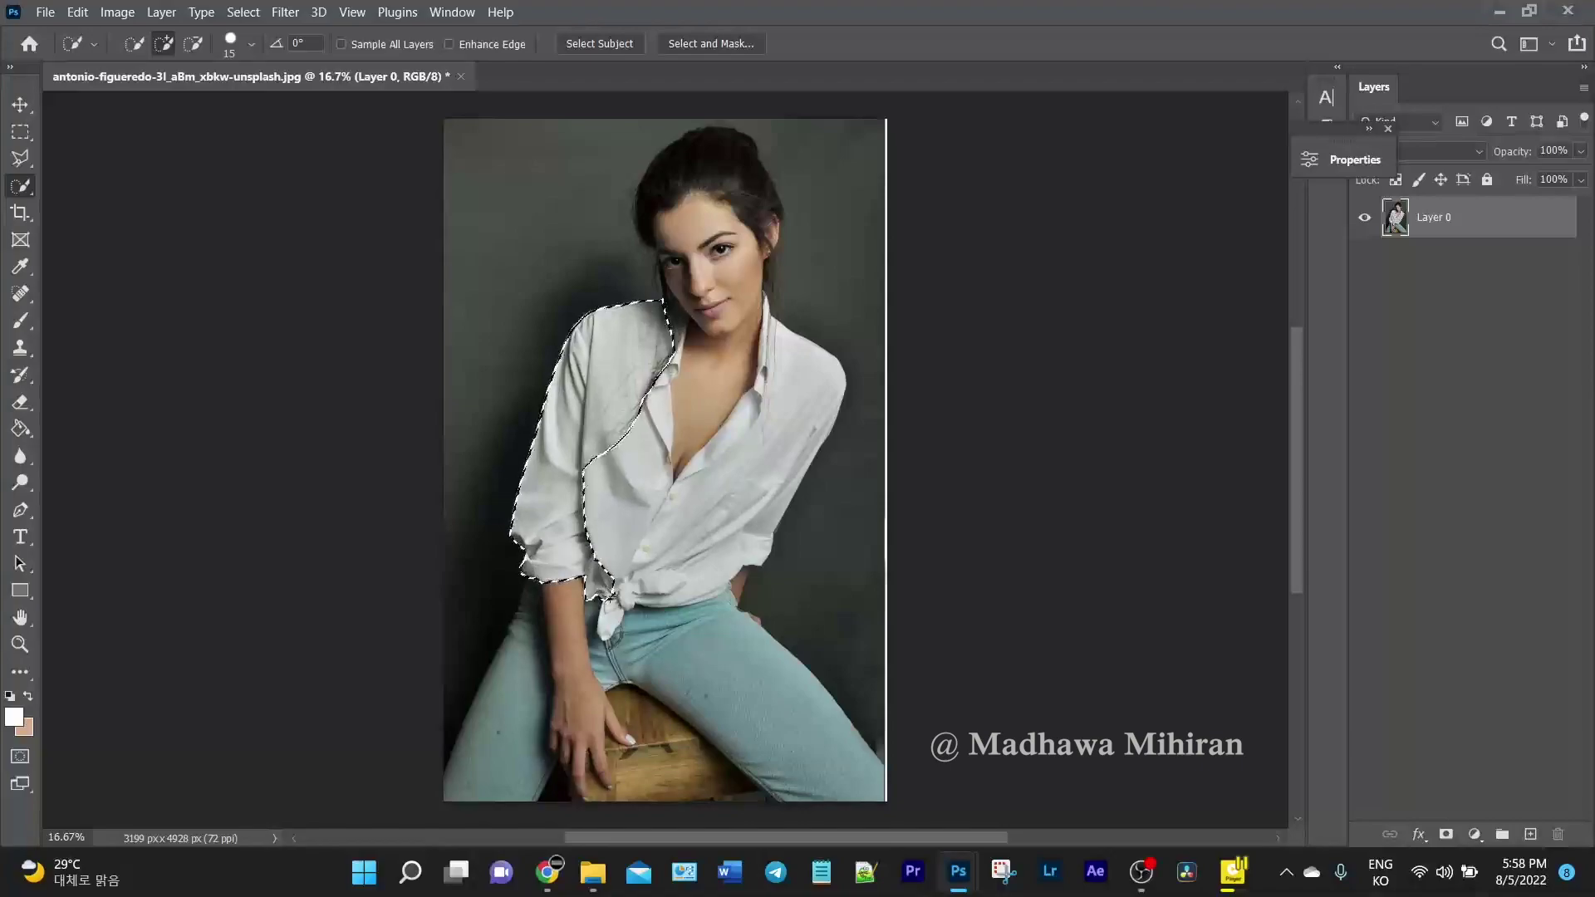
drag(603, 574, 615, 635)
drag(692, 586, 726, 572)
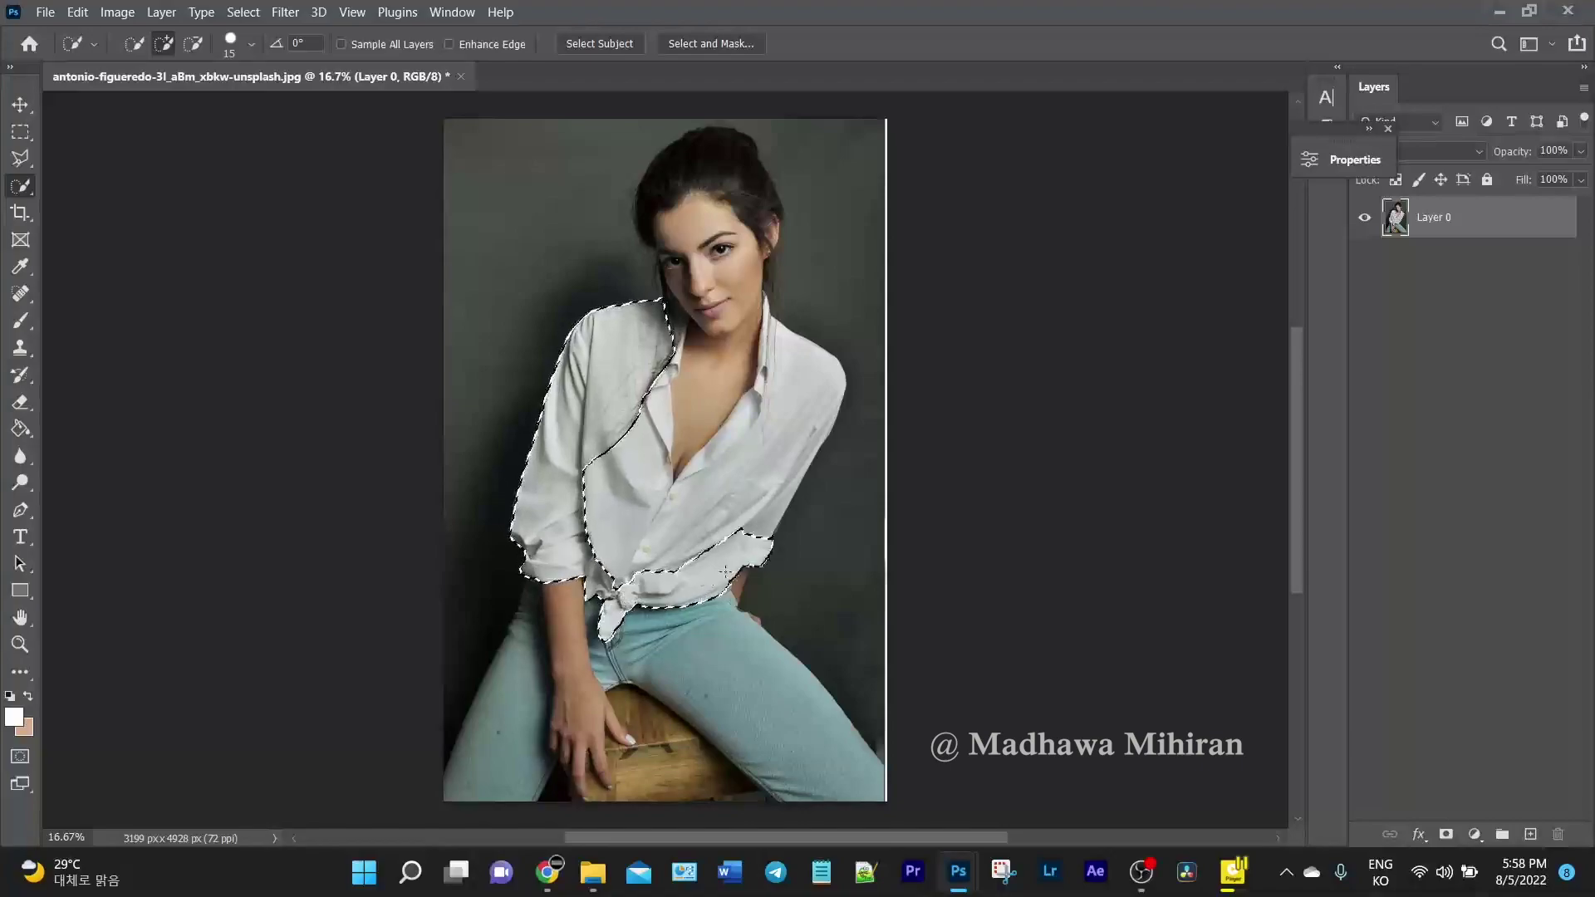
drag(781, 465, 657, 400)
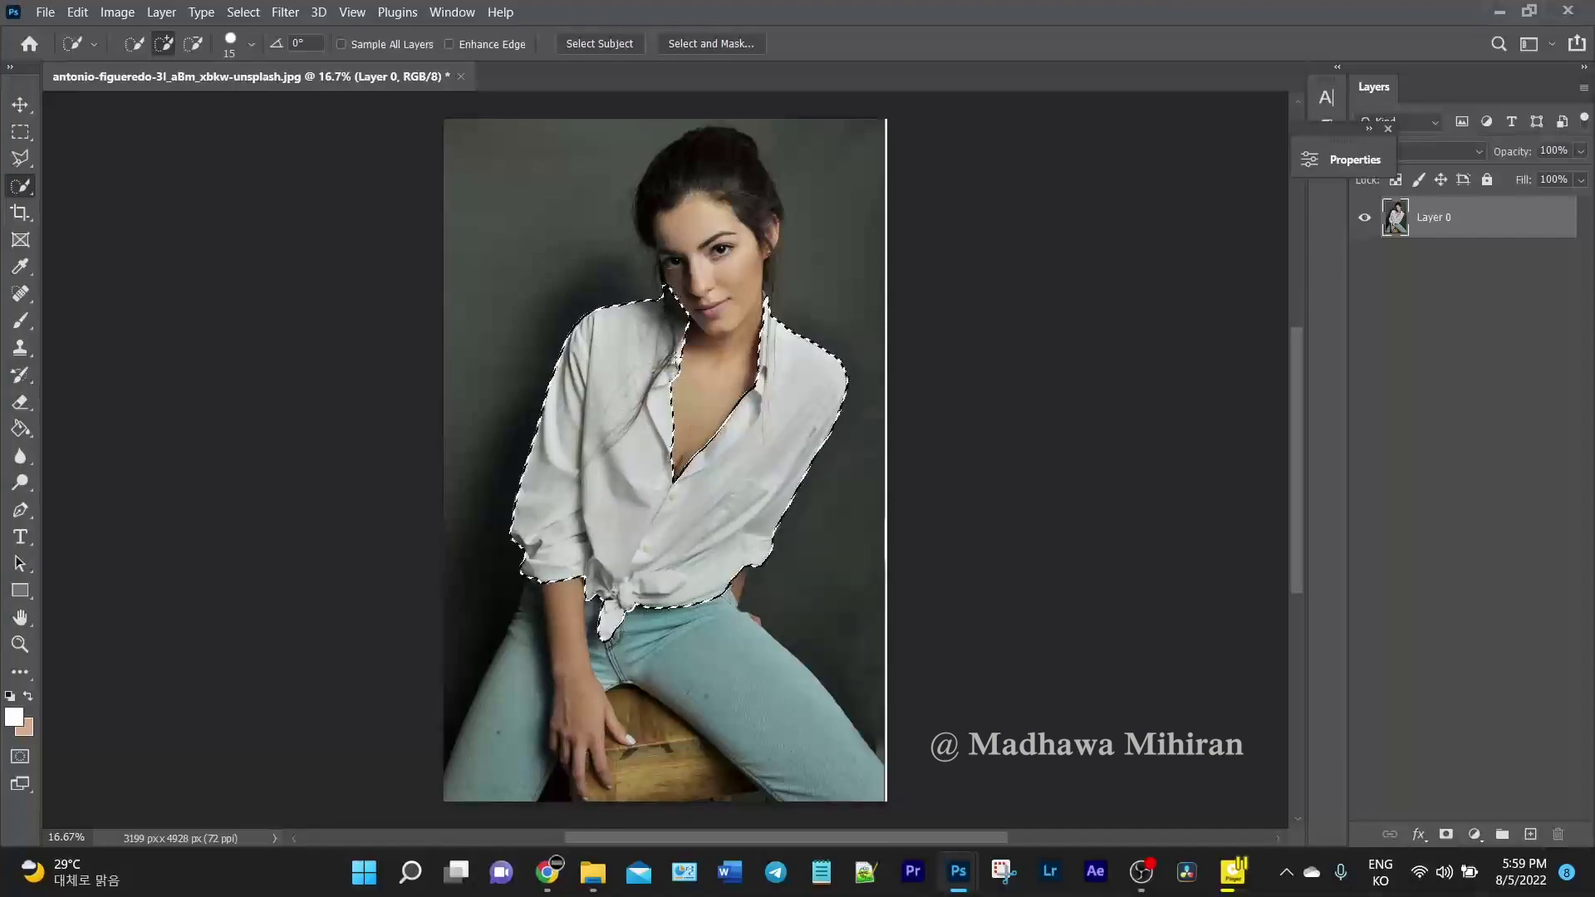
drag(657, 399, 664, 311)
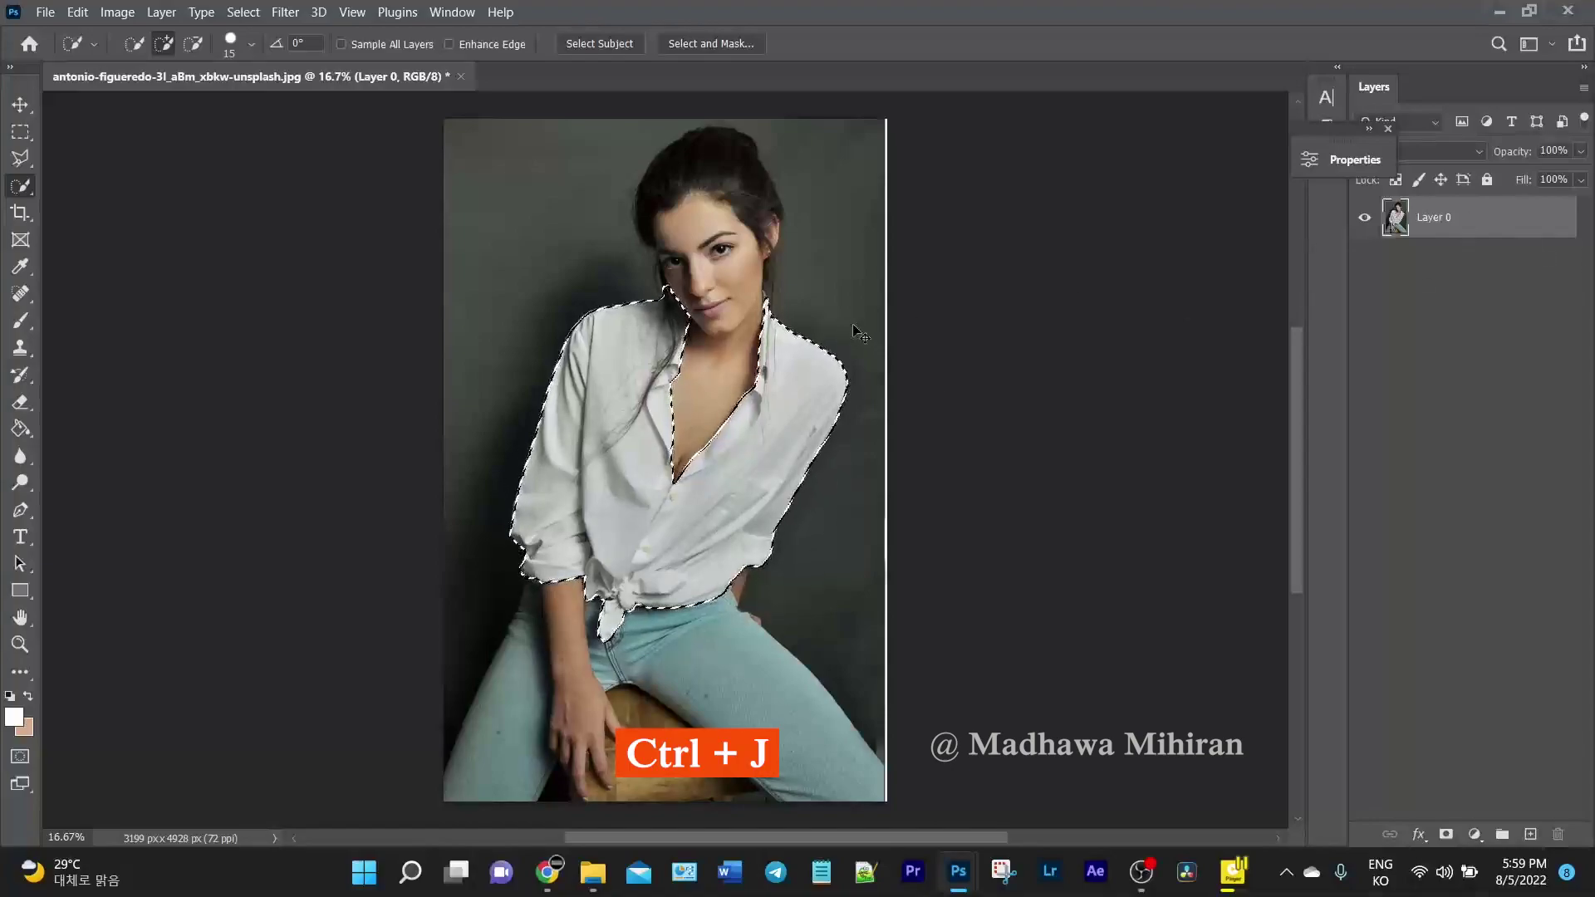
key(ctrl+j)
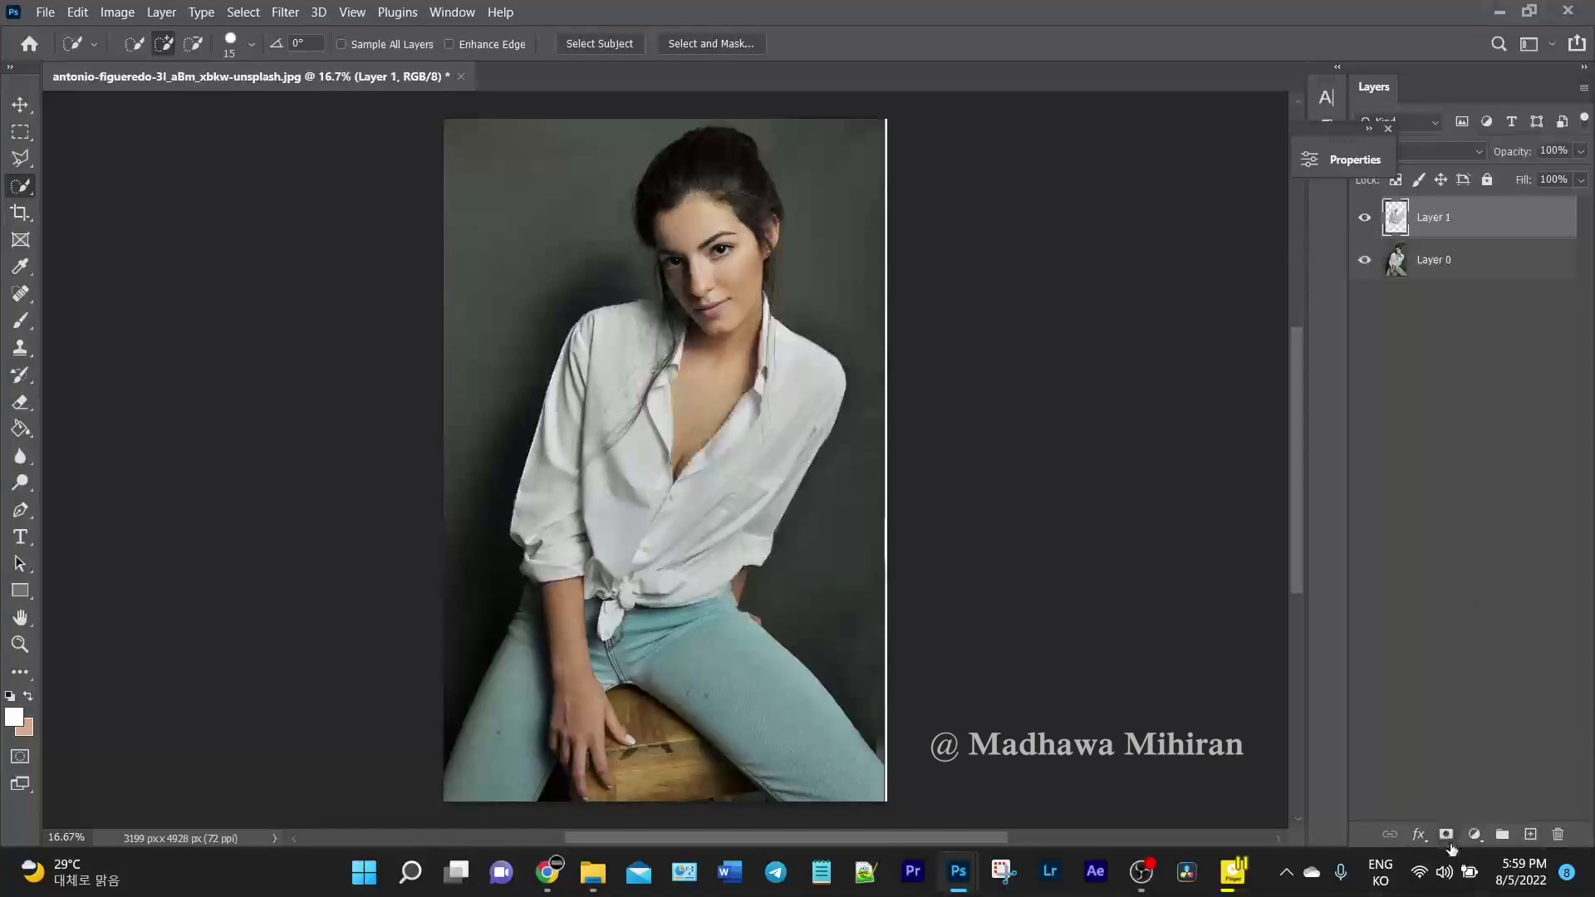
Add a Levels adjustment clipped to Layer 1, dragging the white output slider far left
click(1476, 836)
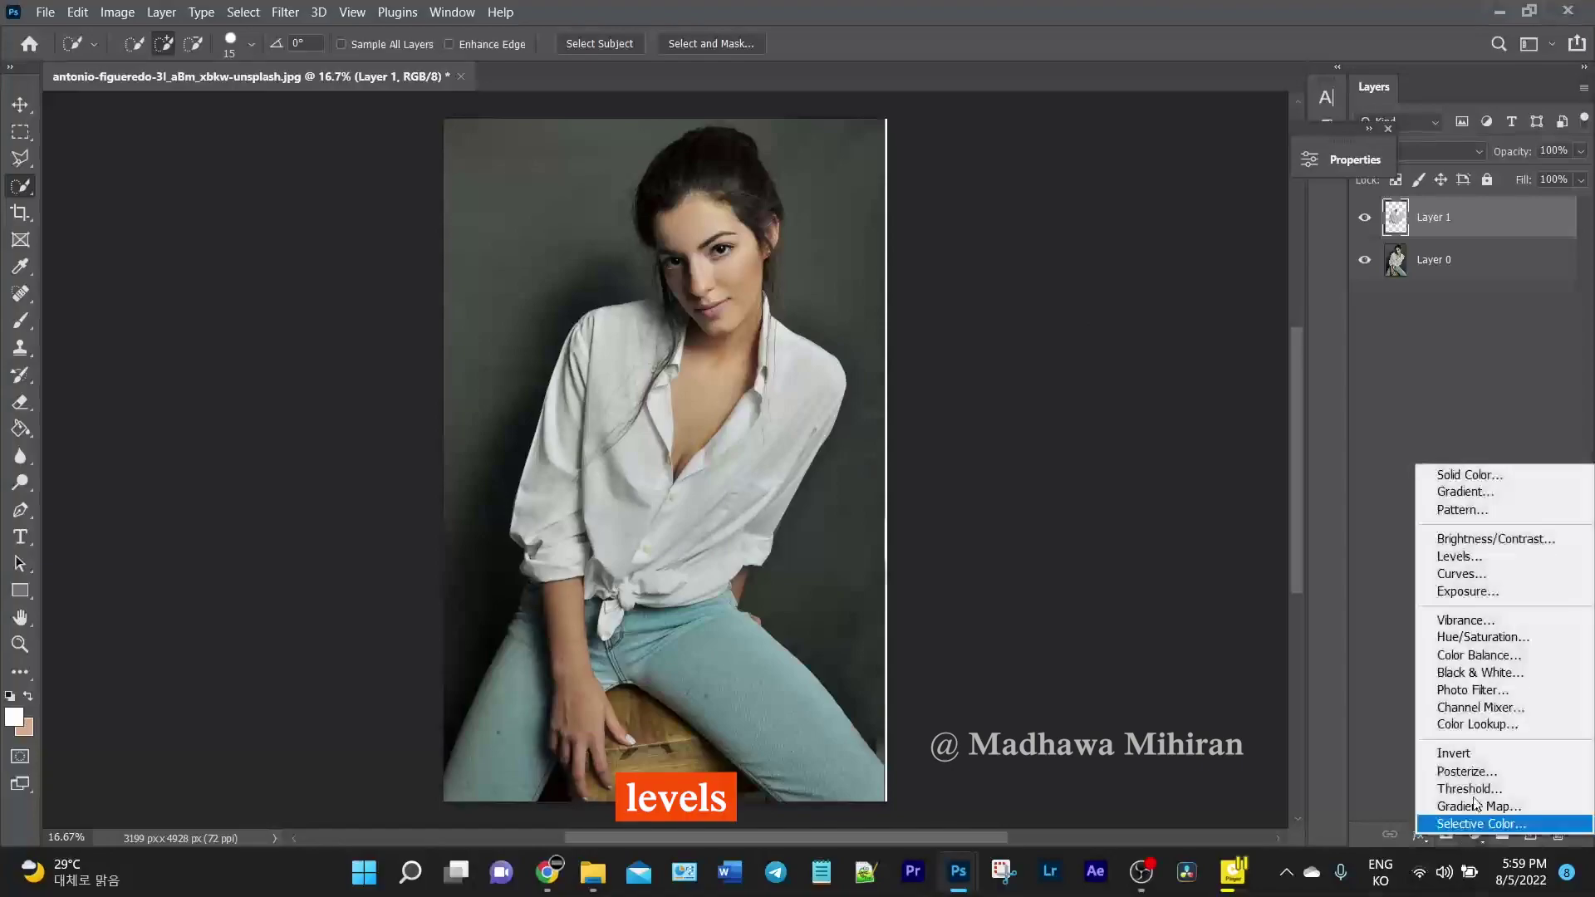
click(1475, 559)
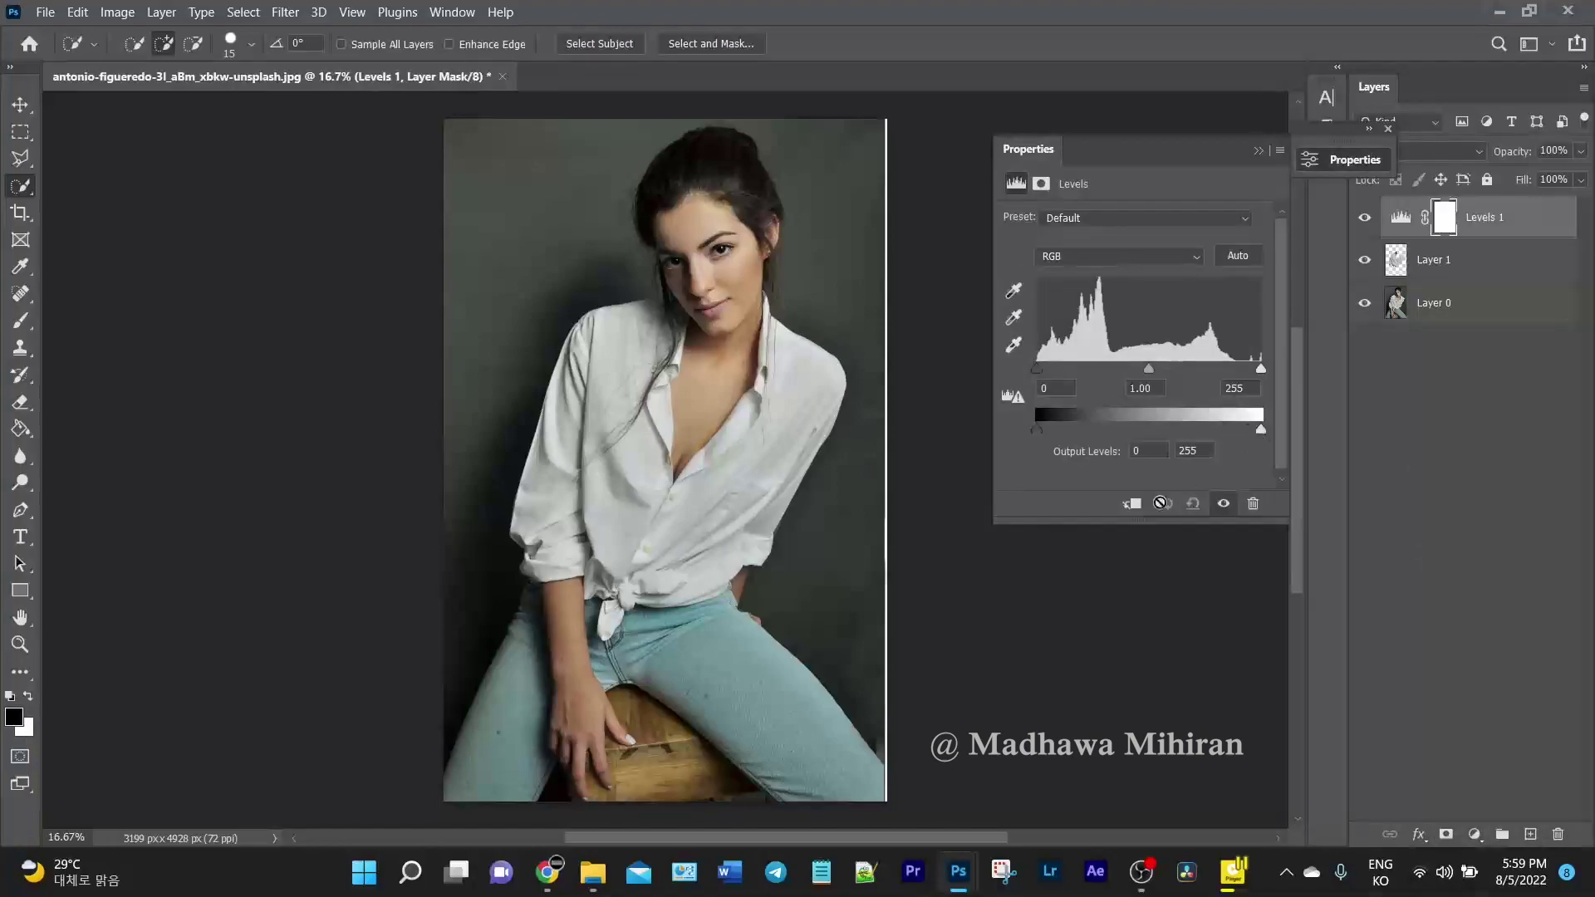
click(1134, 504)
drag(1261, 432, 1092, 451)
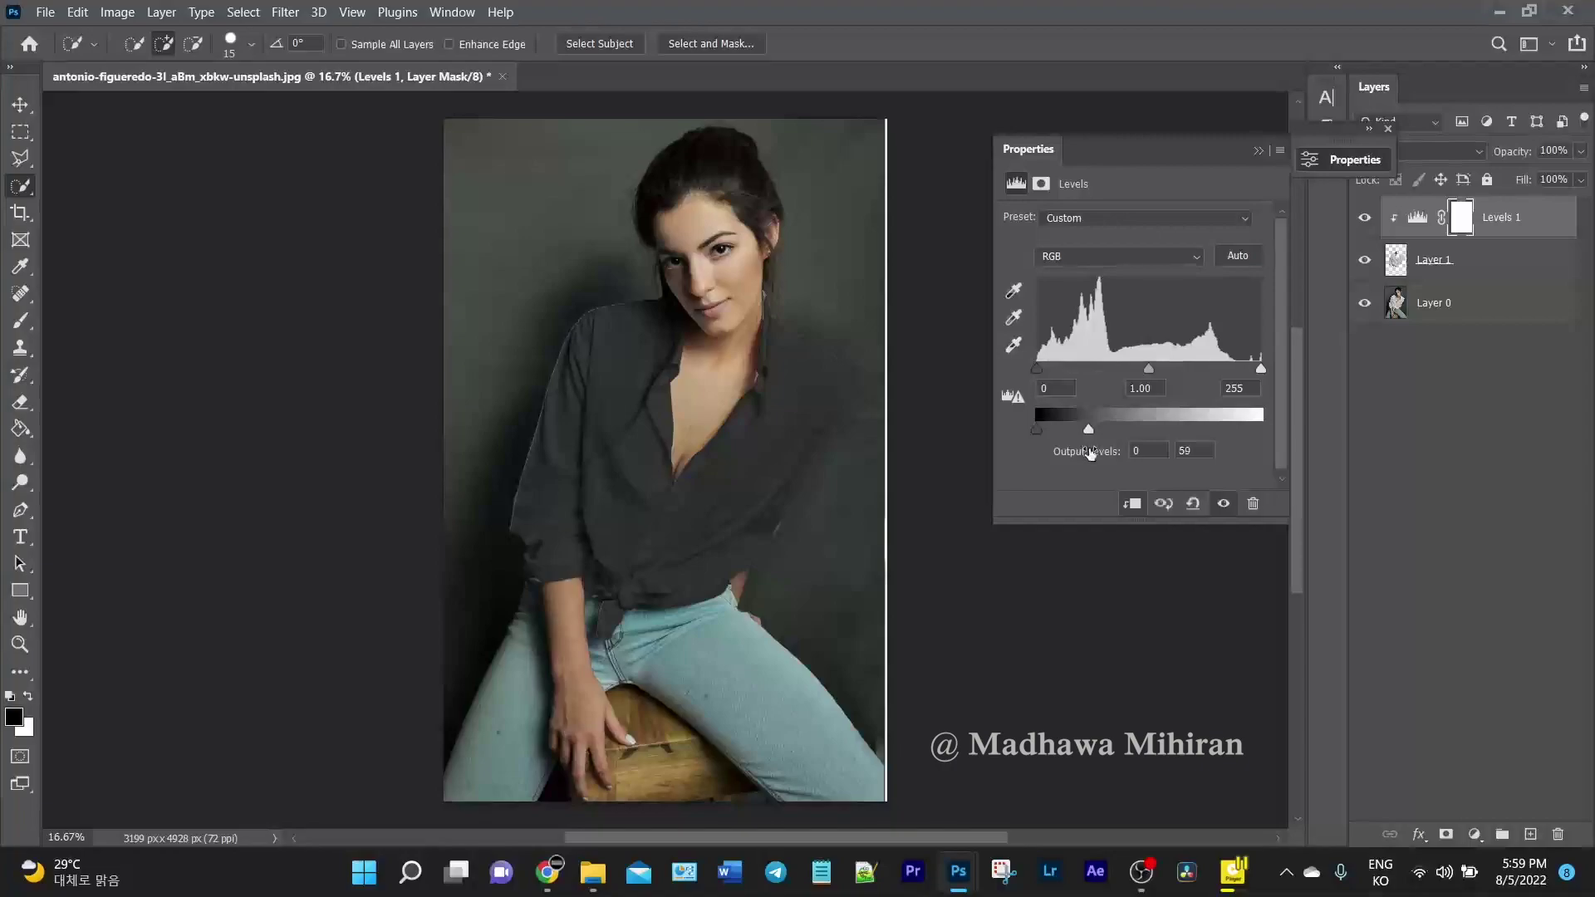
click(1259, 150)
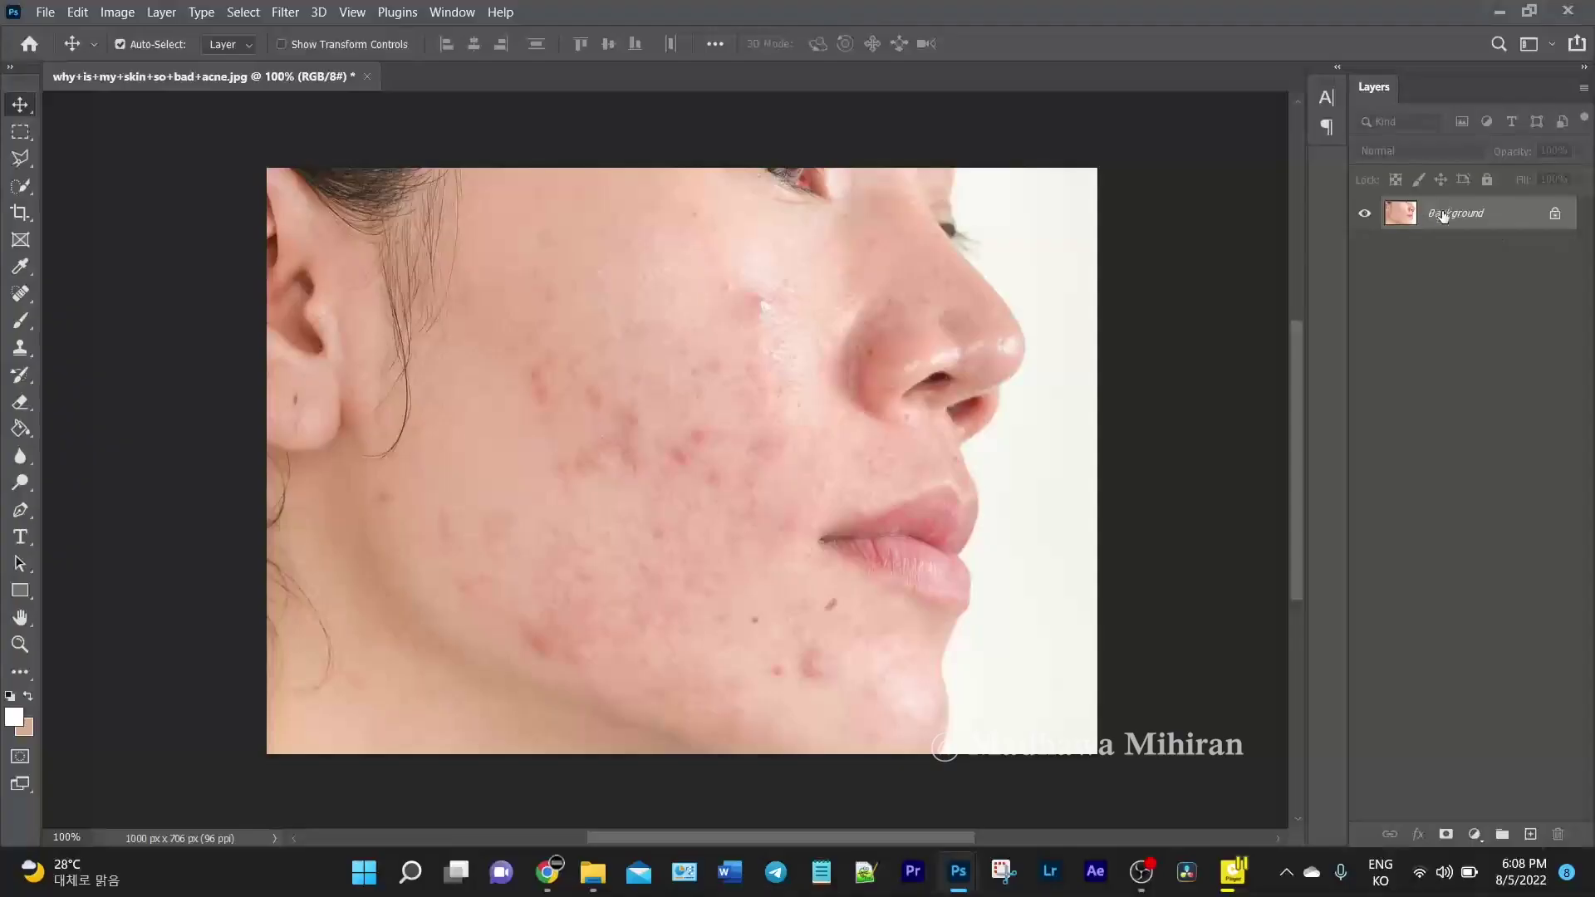
Duplicate the acne photo layer, set the copy to Vivid Light, and invert it
drag(1441, 212, 1530, 834)
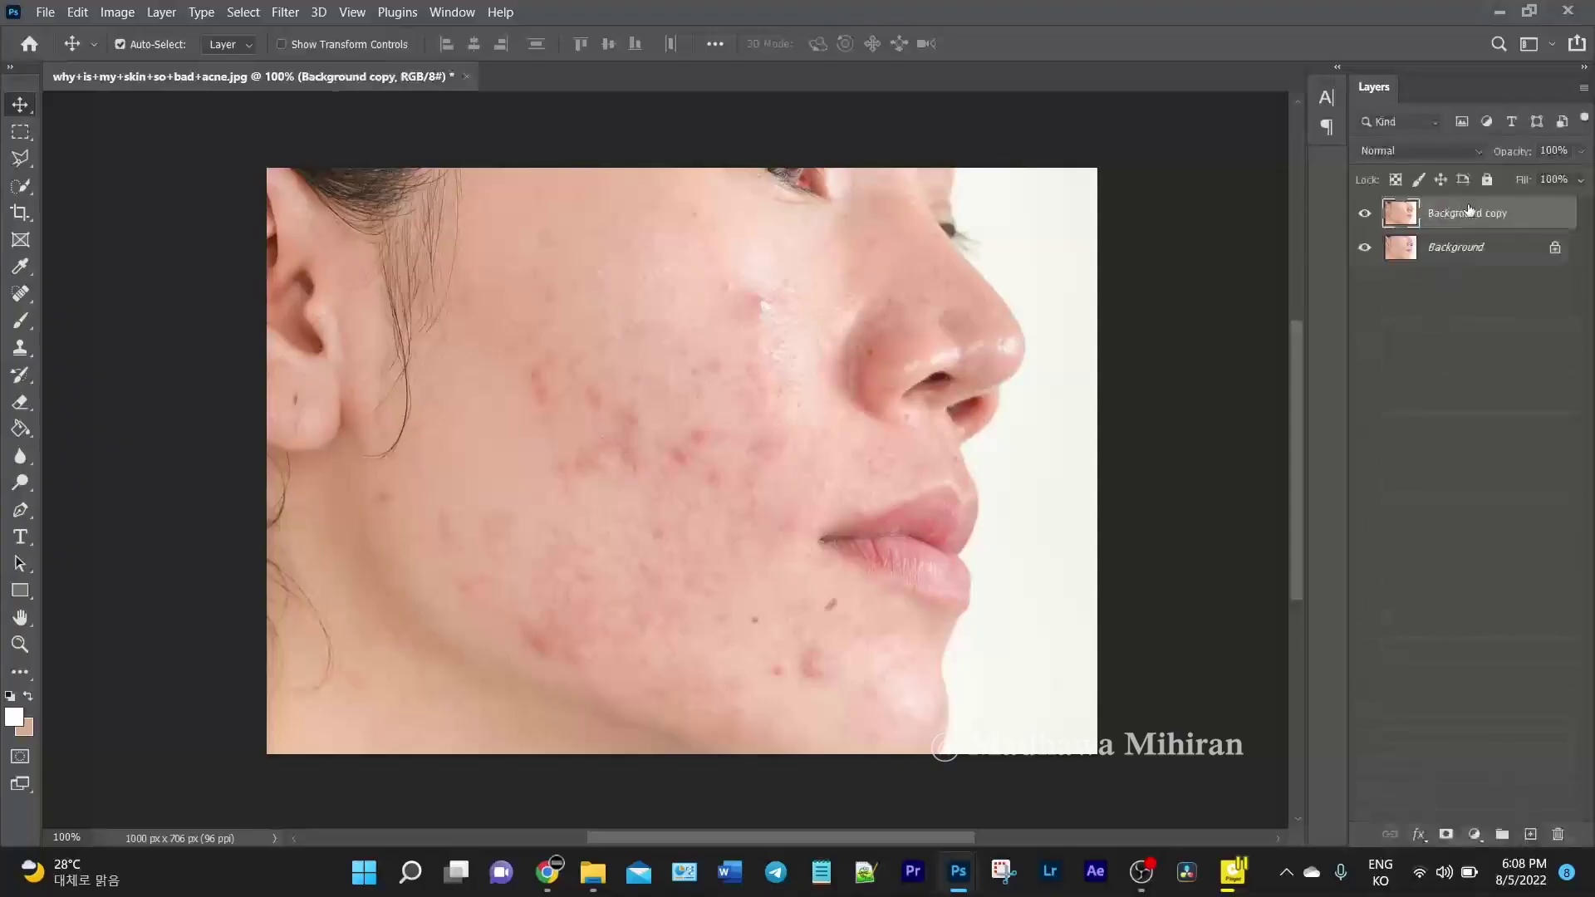
click(1439, 151)
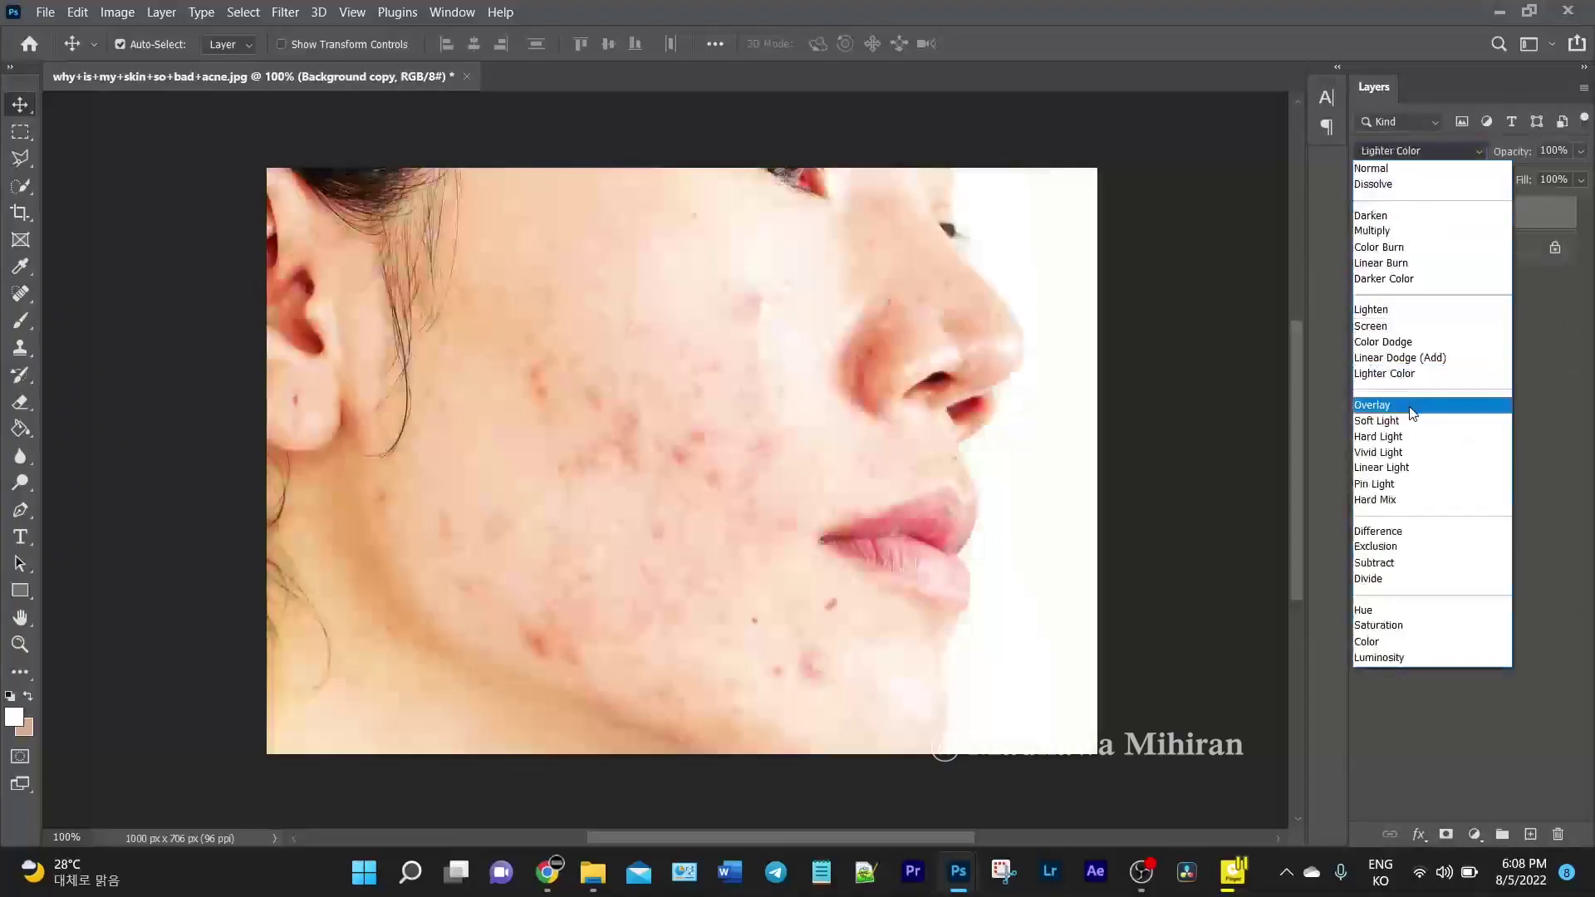
click(1410, 453)
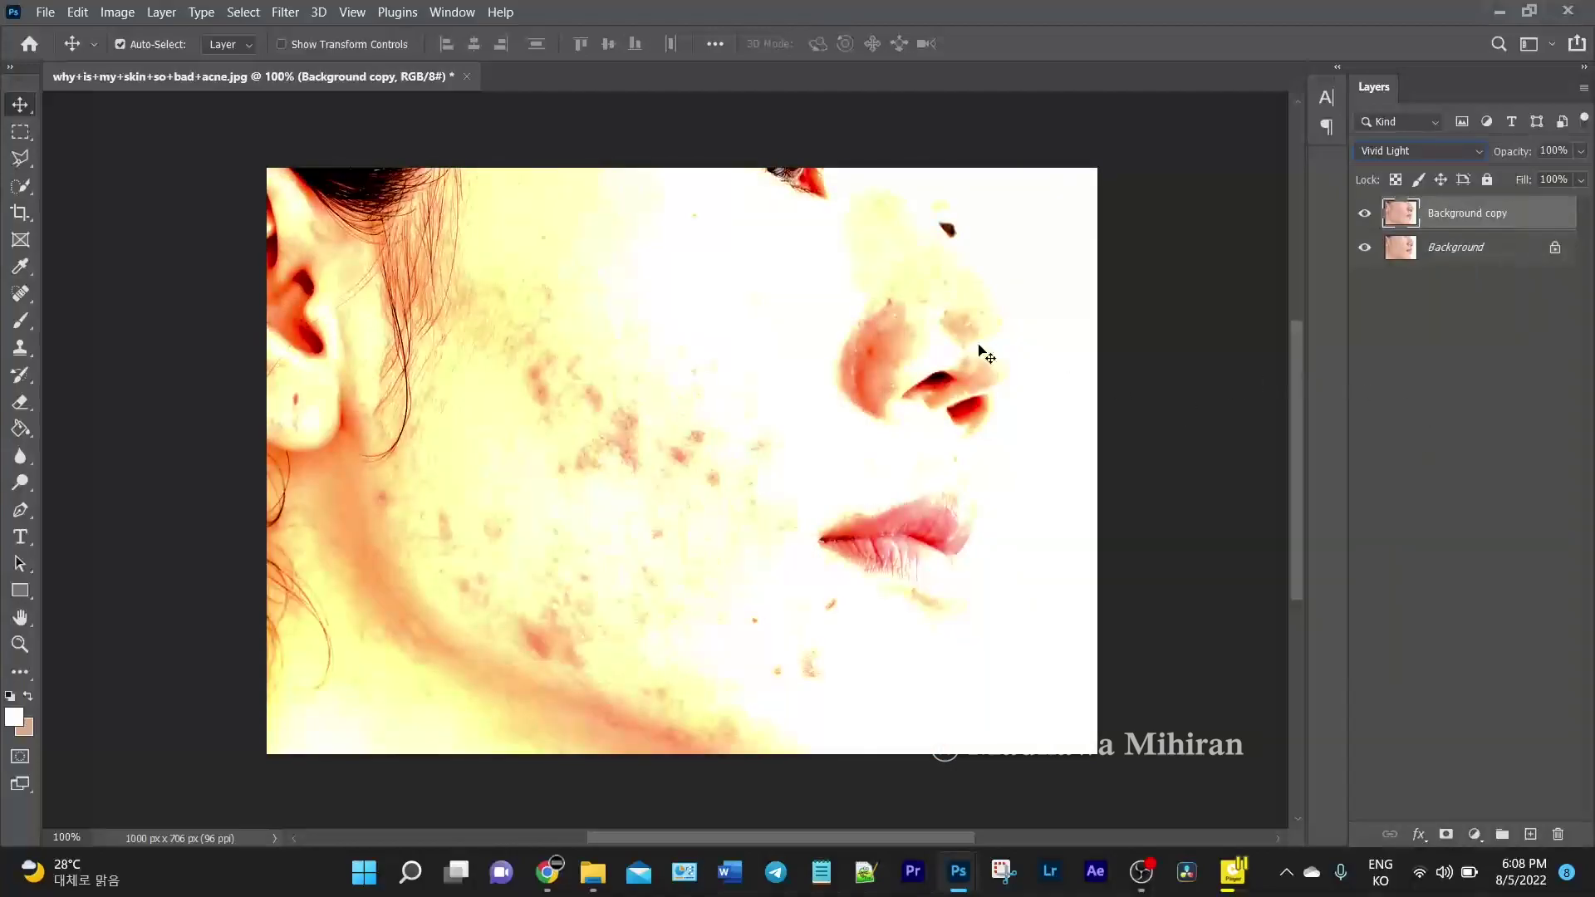
click(117, 12)
mouse_move(161, 11)
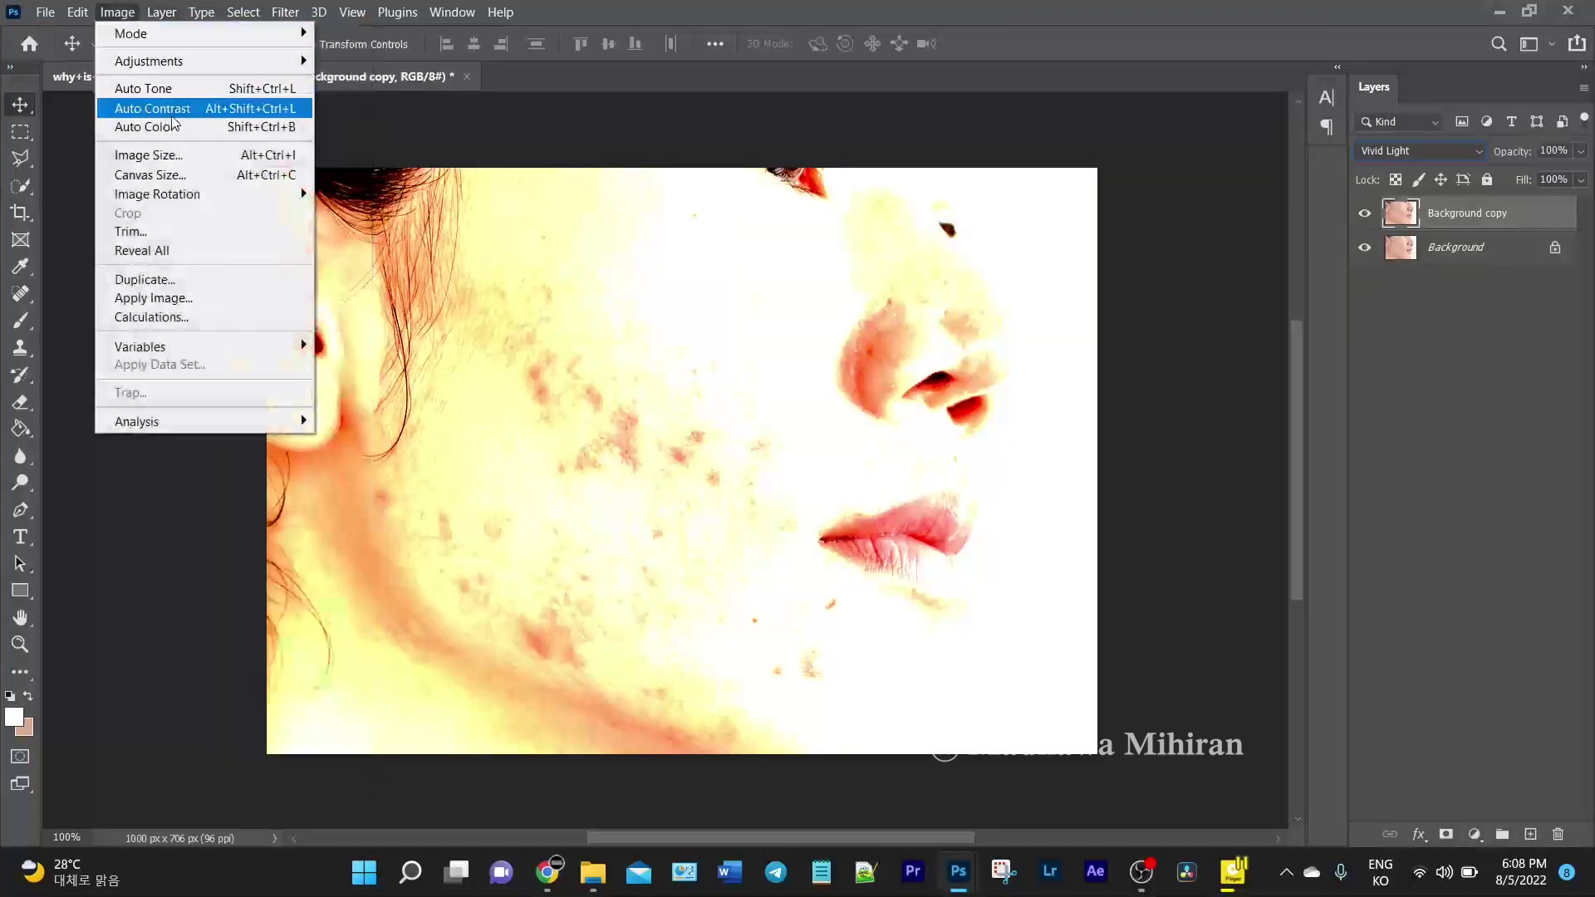
mouse_move(148, 62)
click(366, 290)
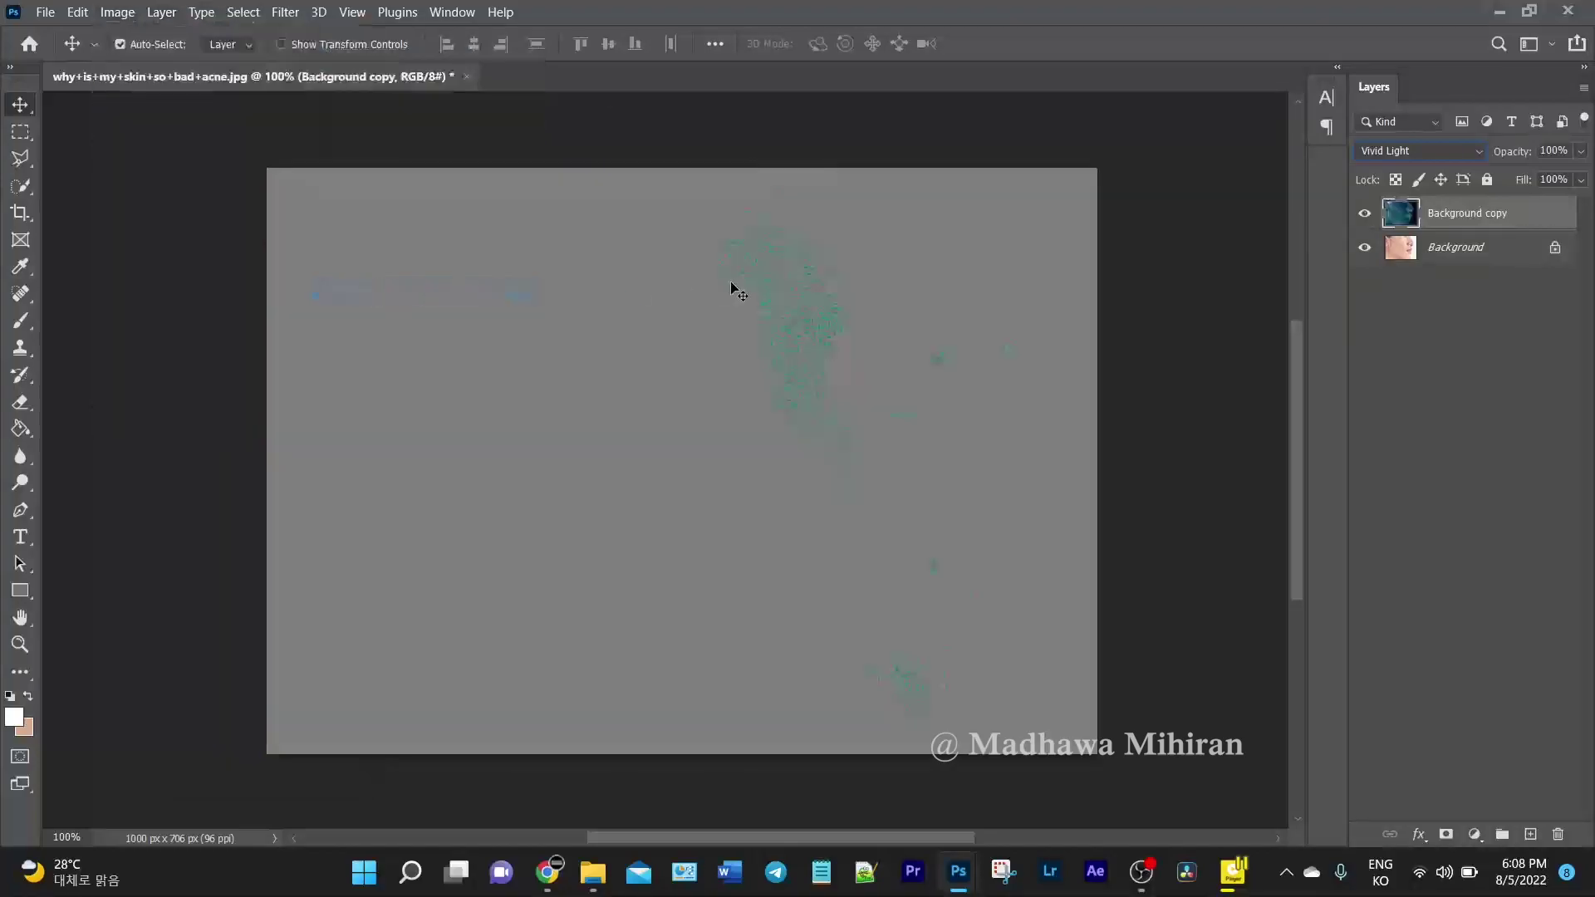
Apply a High Pass filter of about 38.6 px to the inverted copy
click(285, 12)
mouse_move(302, 432)
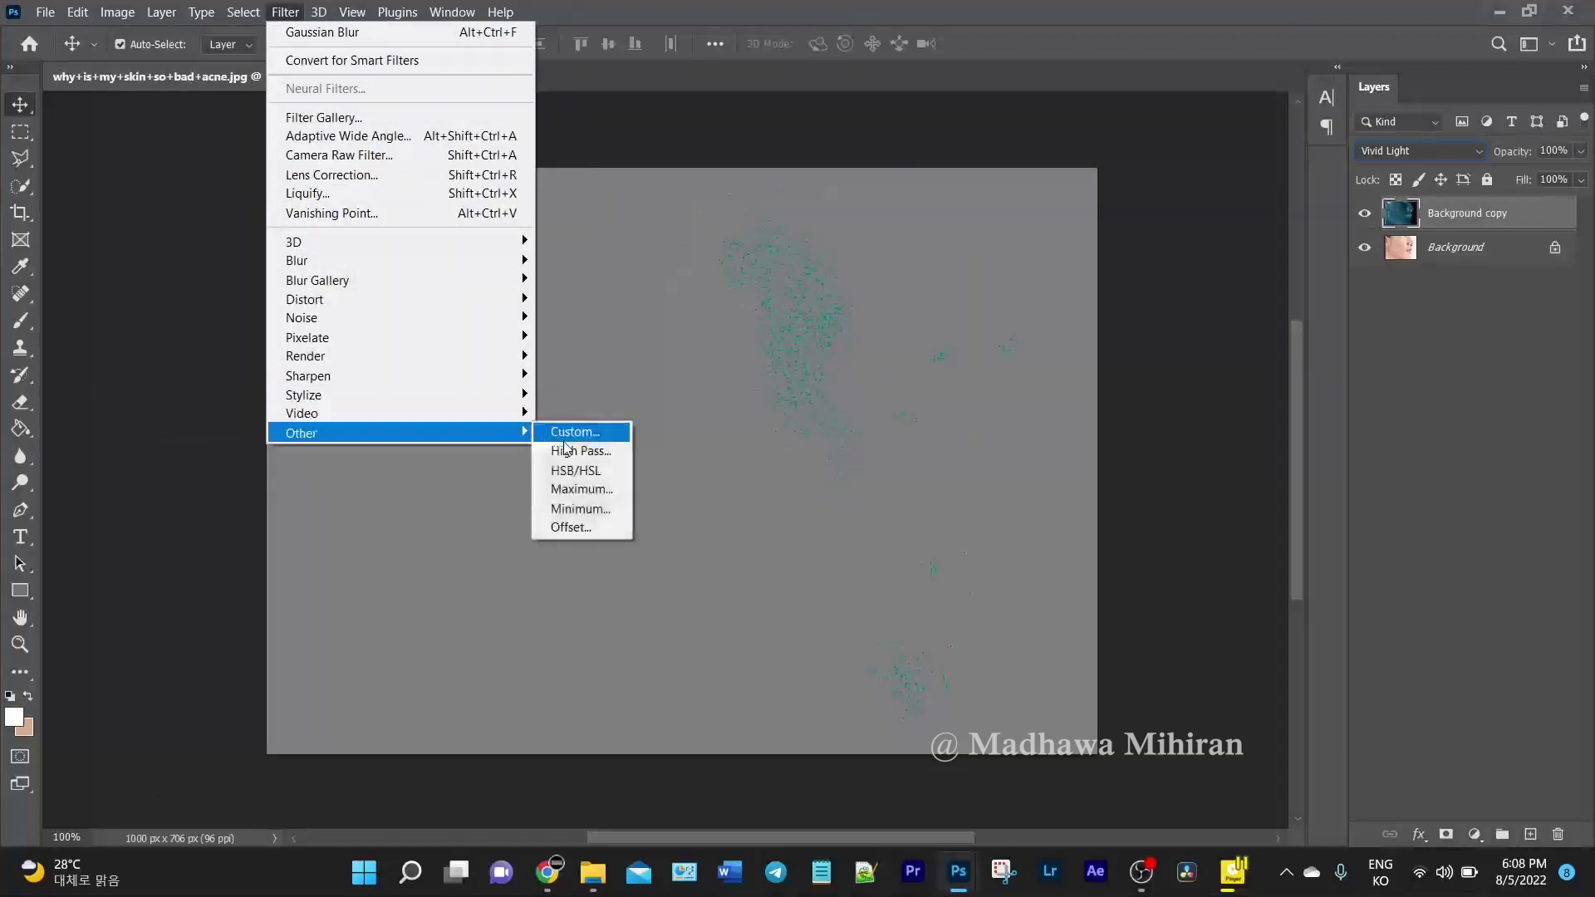
click(565, 450)
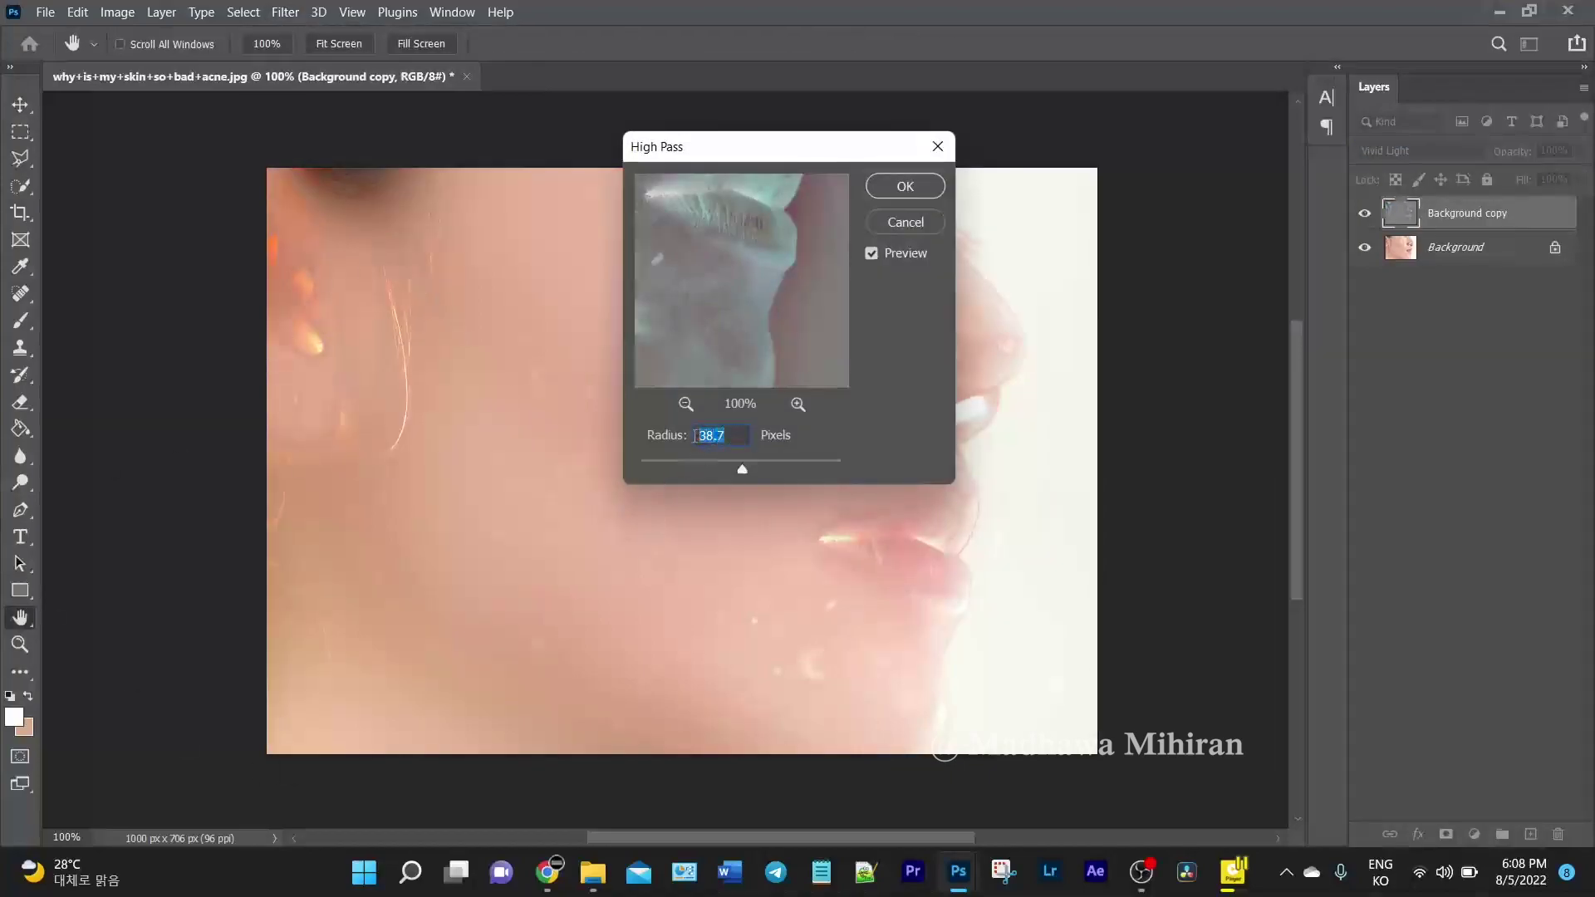
text(38.)
click(905, 186)
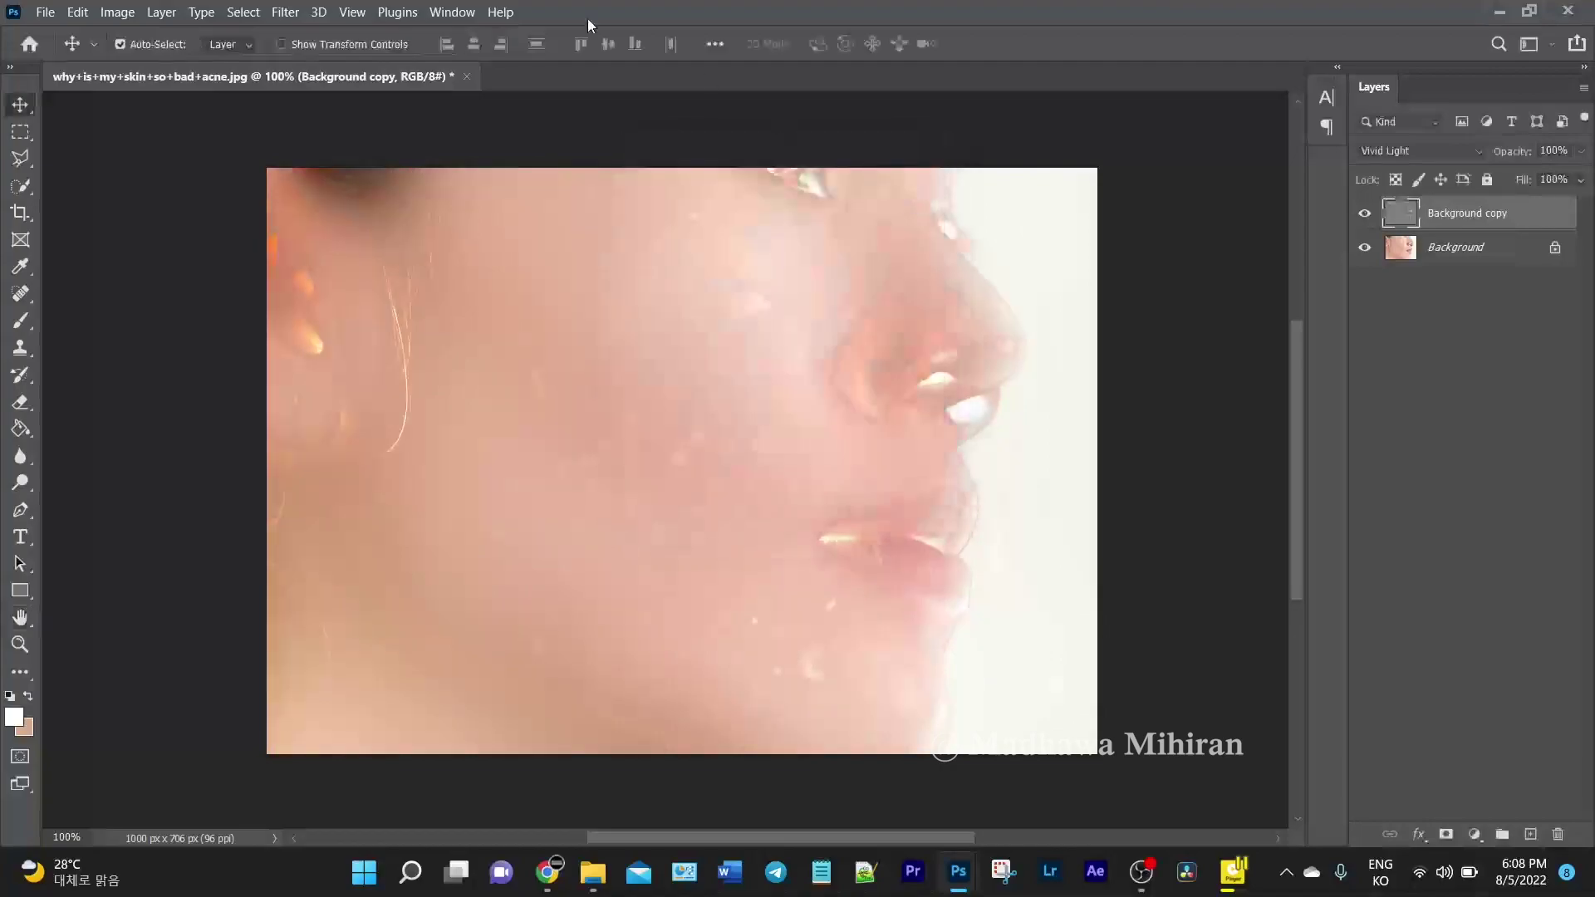
Apply a Gaussian Blur of about 2.3 px to the inverted Vivid Light copy
click(285, 12)
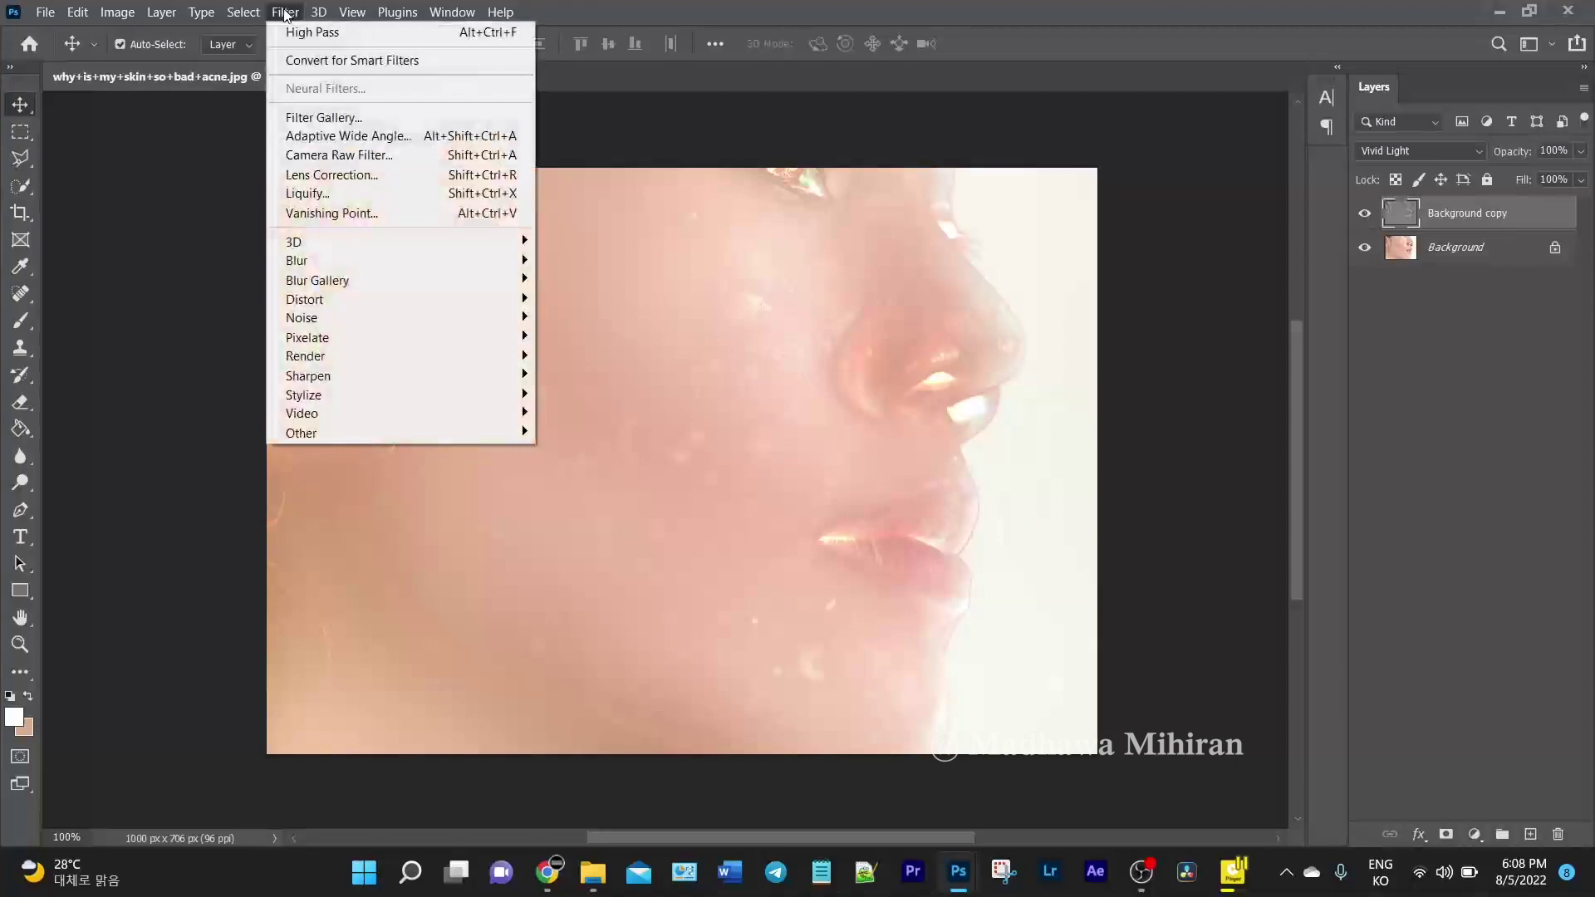
mouse_move(297, 261)
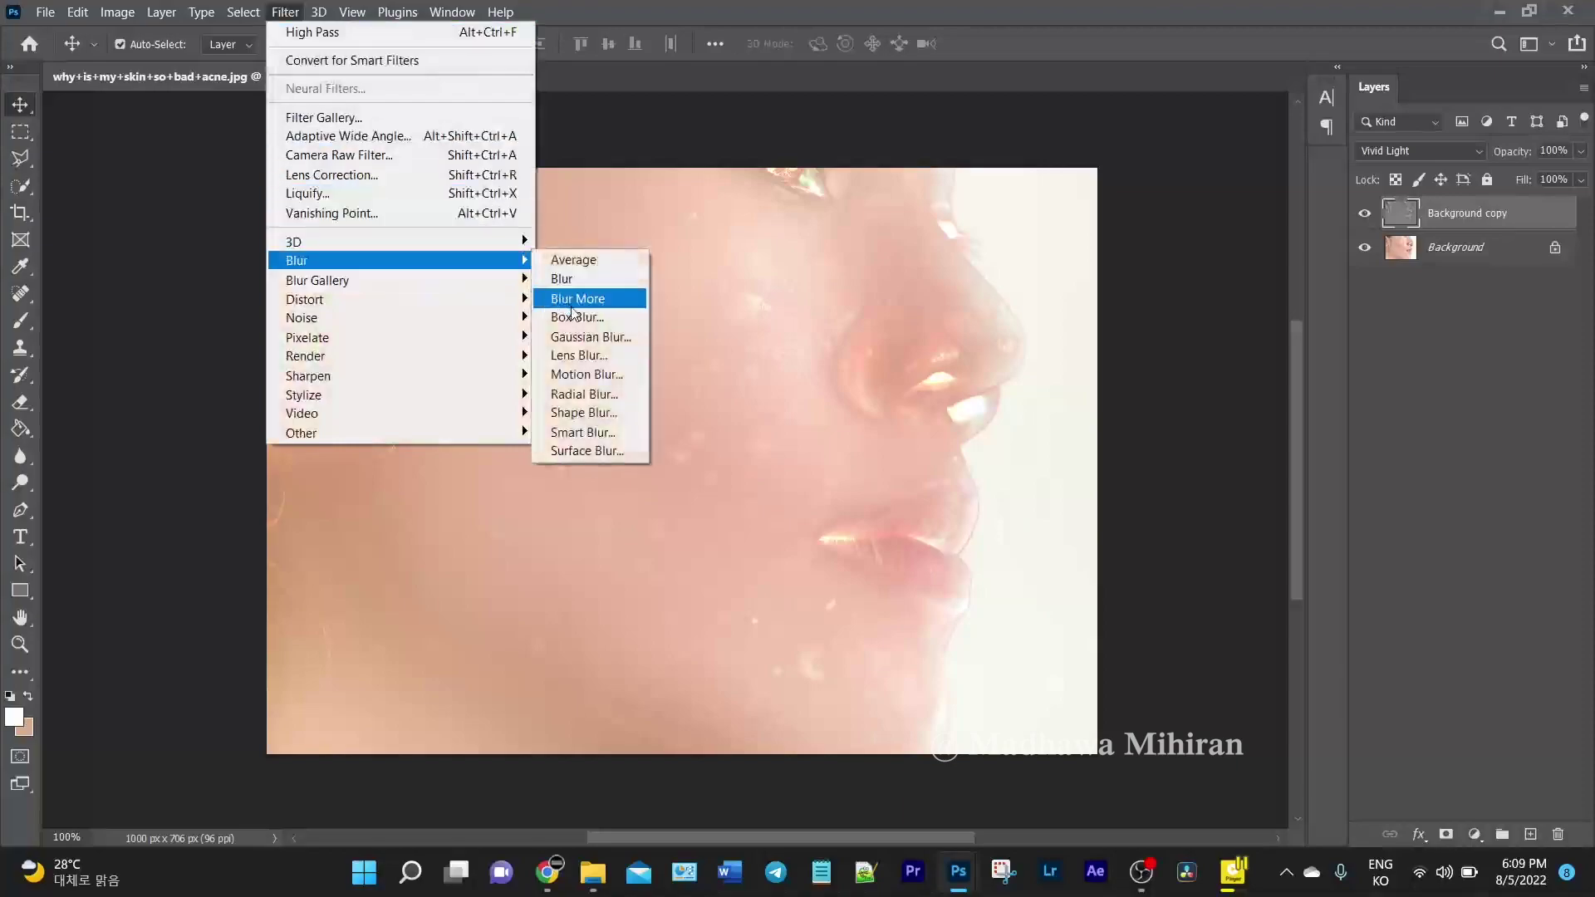
click(586, 336)
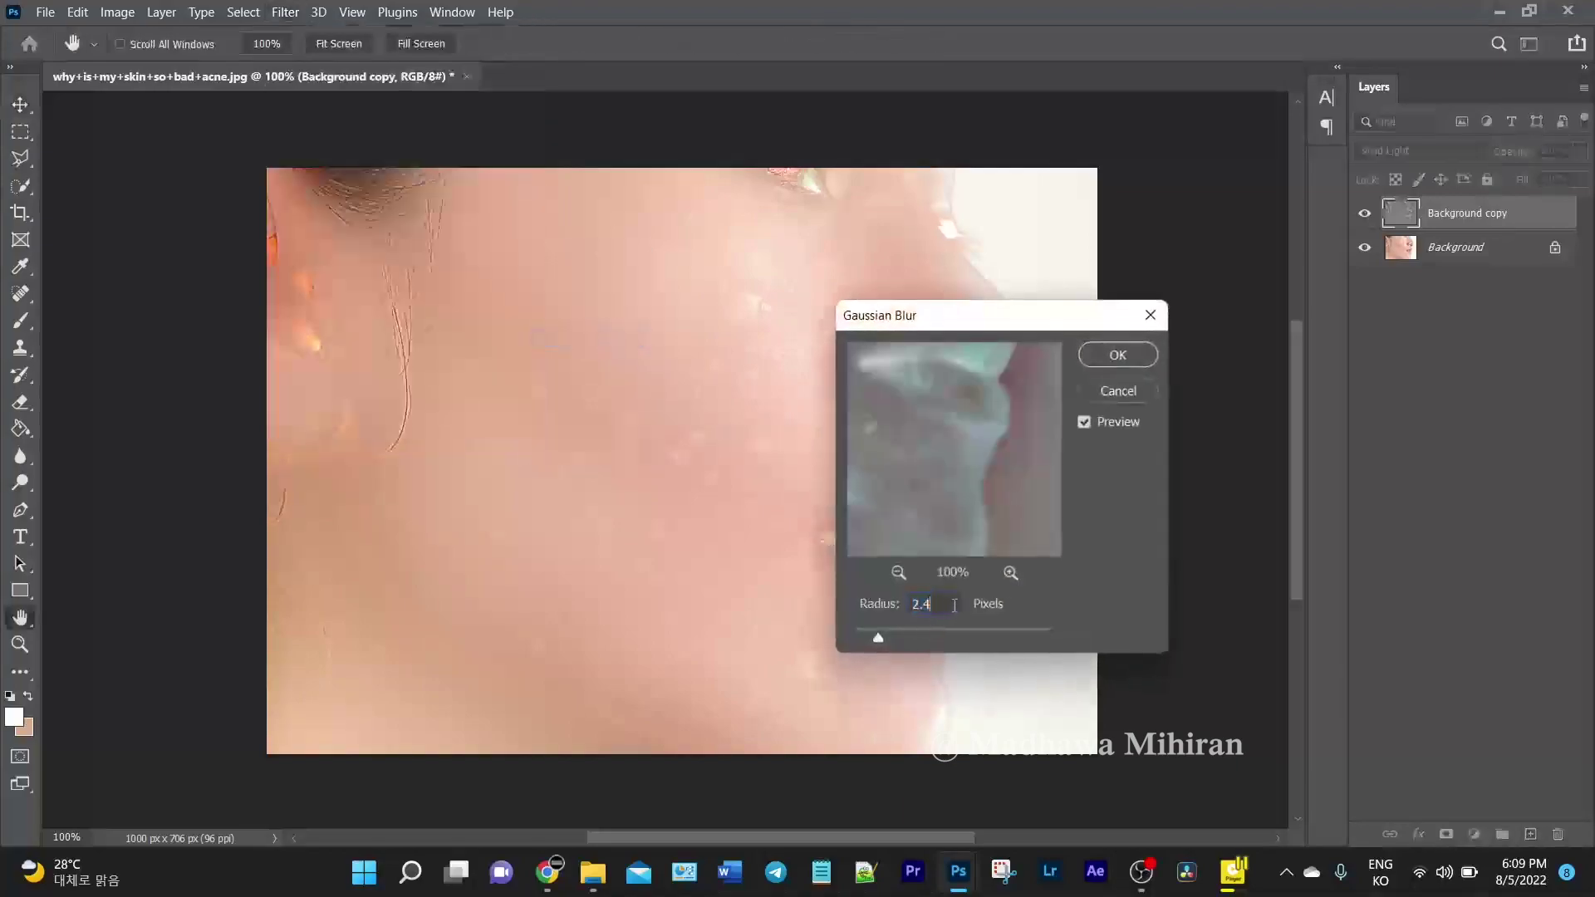
text(2.)
click(1146, 359)
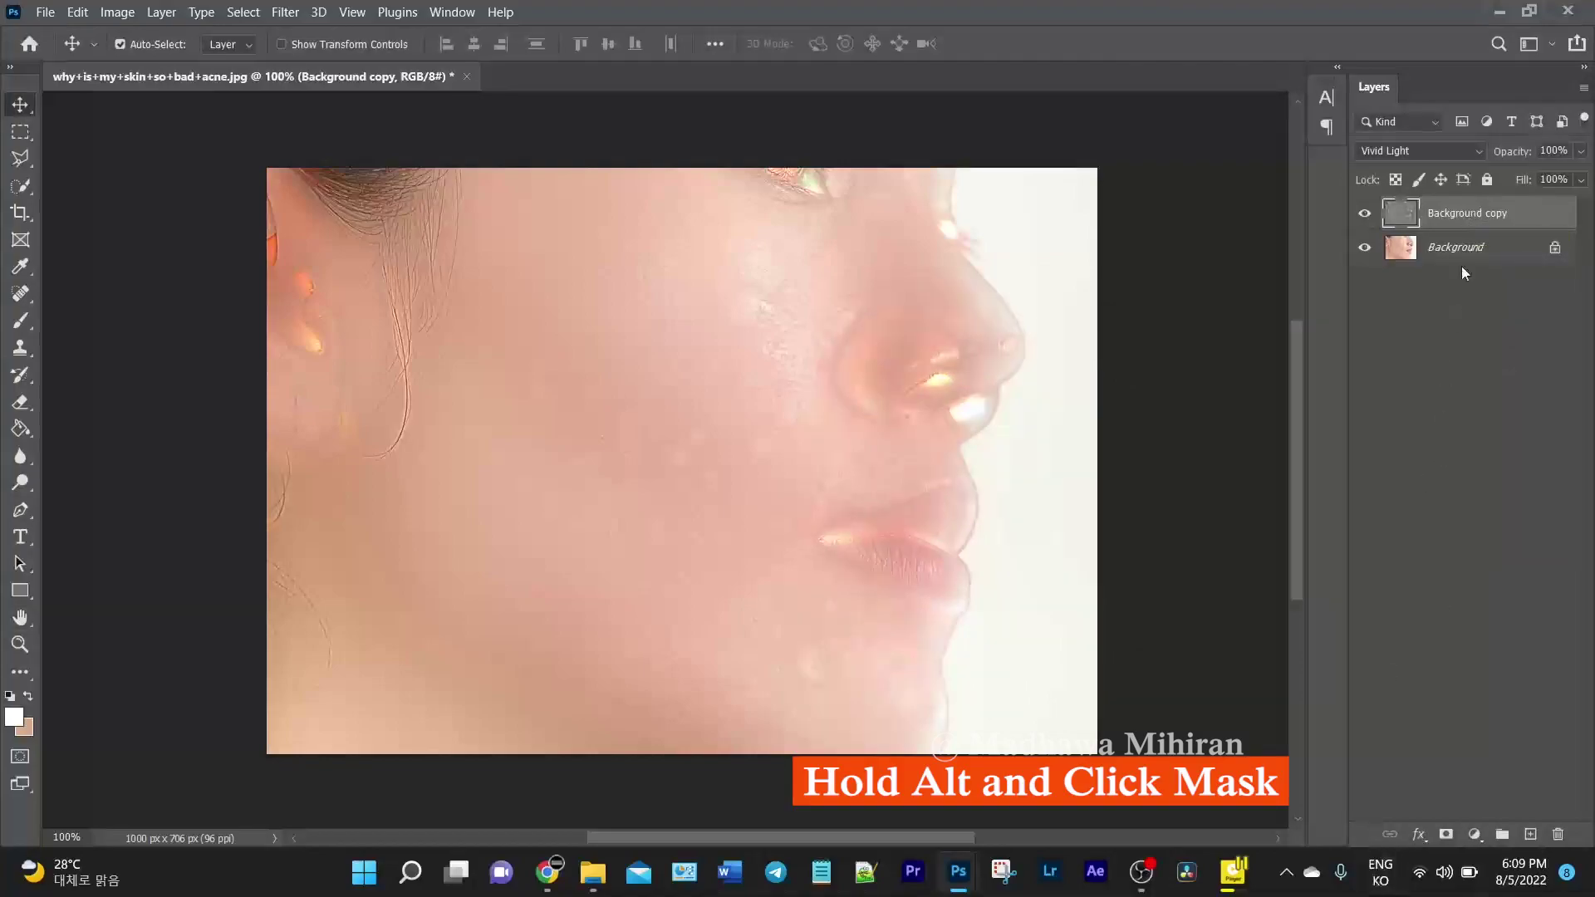
Give the copy a black layer mask and brush white over the cheek's acne spots
alt+click(1448, 833)
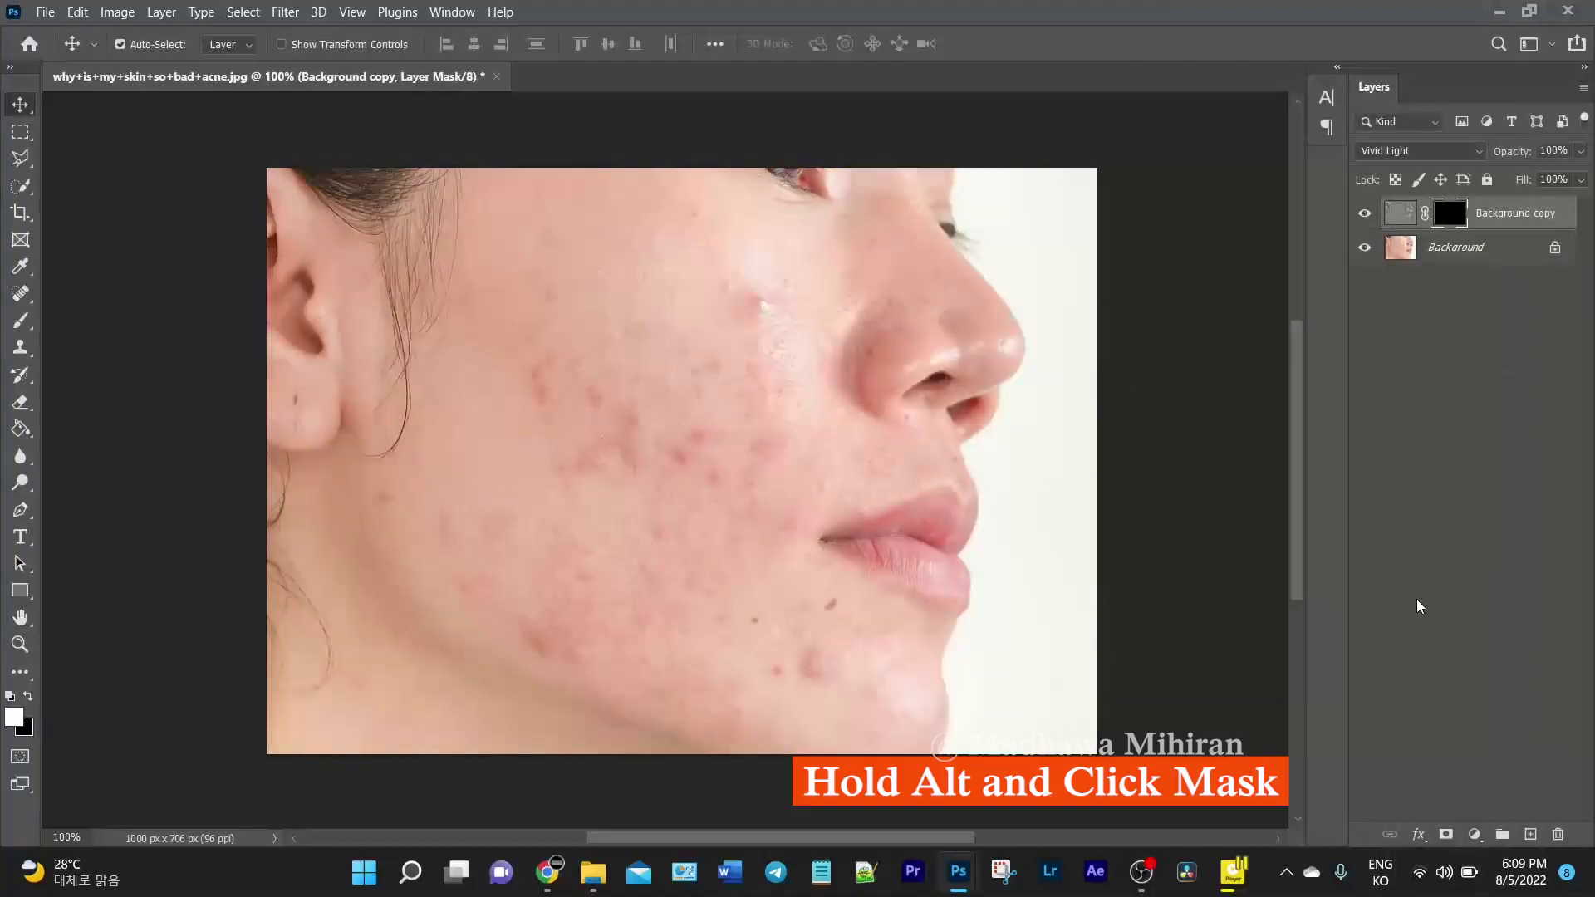
click(19, 324)
click(30, 699)
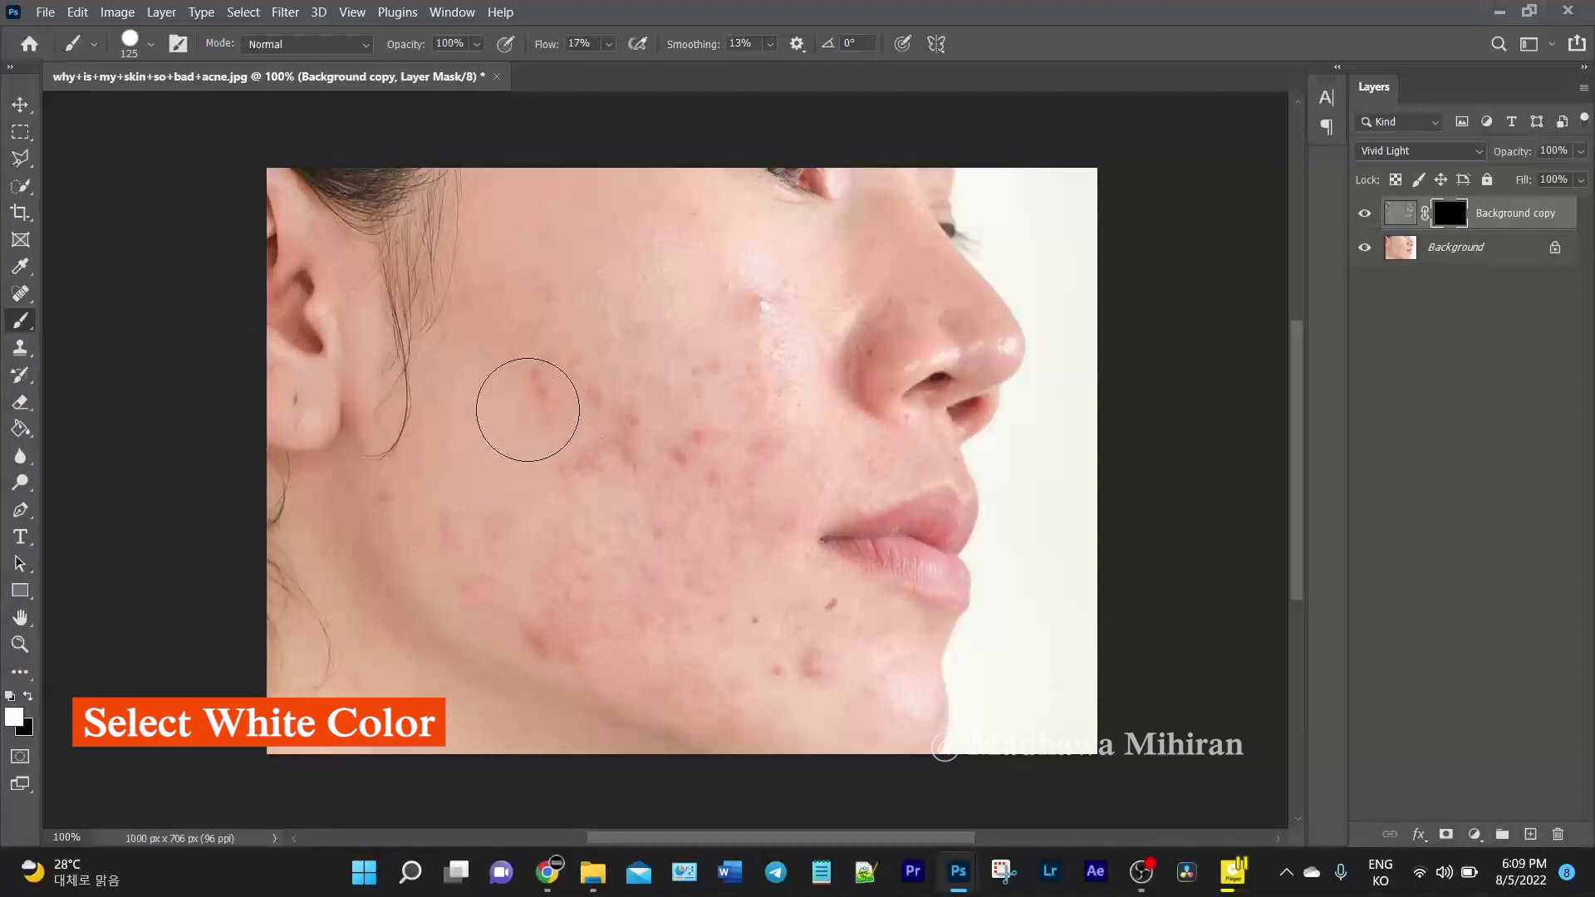
mouse_move(542, 420)
mouse_down()
mouse_move(759, 341)
mouse_move(677, 524)
mouse_move(609, 481)
mouse_move(438, 541)
mouse_move(630, 673)
mouse_move(676, 601)
mouse_move(770, 631)
mouse_move(709, 676)
mouse_move(784, 694)
mouse_move(757, 559)
mouse_move(769, 463)
mouse_move(812, 448)
mouse_move(770, 606)
mouse_move(826, 672)
mouse_move(830, 648)
mouse_move(598, 623)
mouse_move(520, 352)
mouse_move(618, 240)
mouse_move(759, 335)
mouse_move(484, 513)
mouse_move(791, 321)
mouse_move(820, 453)
mouse_move(798, 327)
mouse_move(858, 273)
mouse_move(776, 481)
mouse_up()
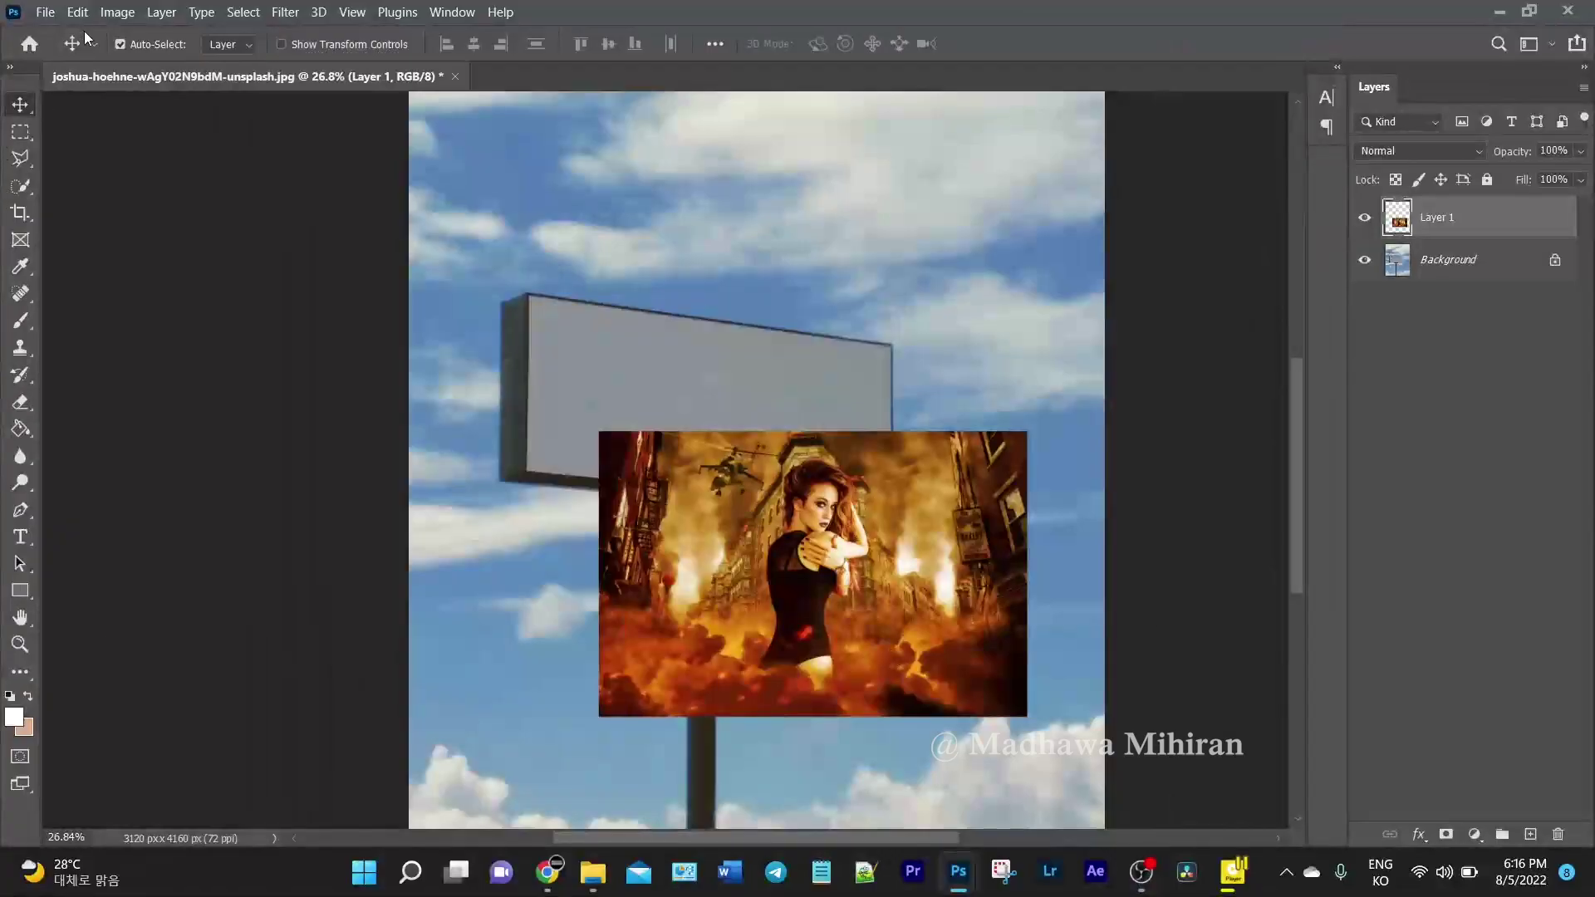
Cut the fire-scene image from Layer 1 with a rectangular selection and launch Vanishing Point
click(33, 130)
drag(584, 429, 1040, 721)
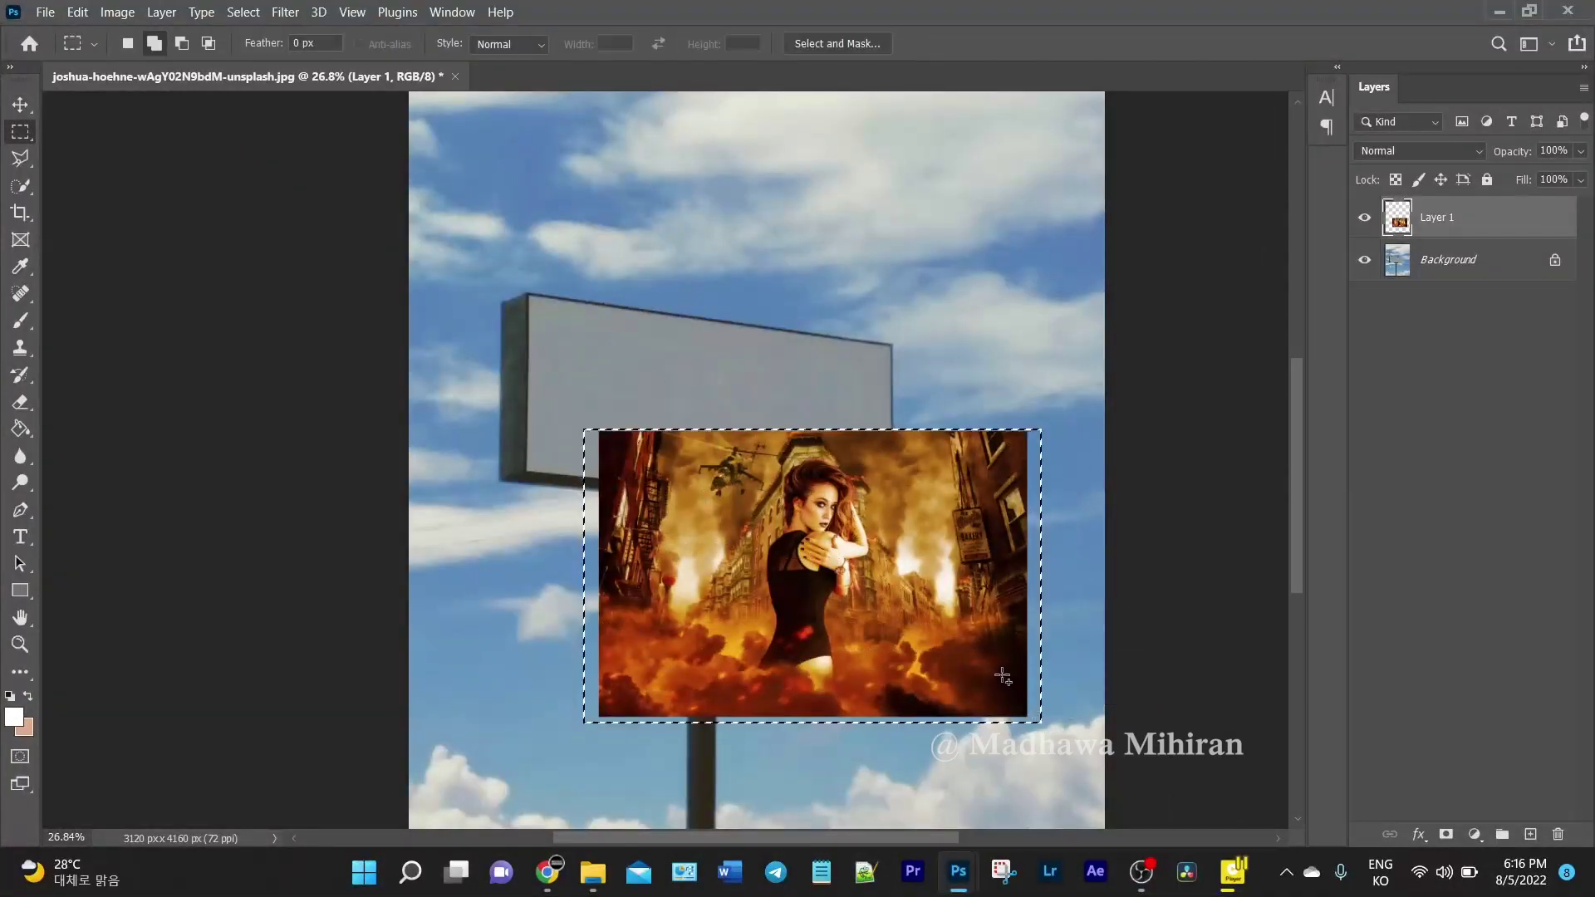
key(ctrl+x)
click(274, 12)
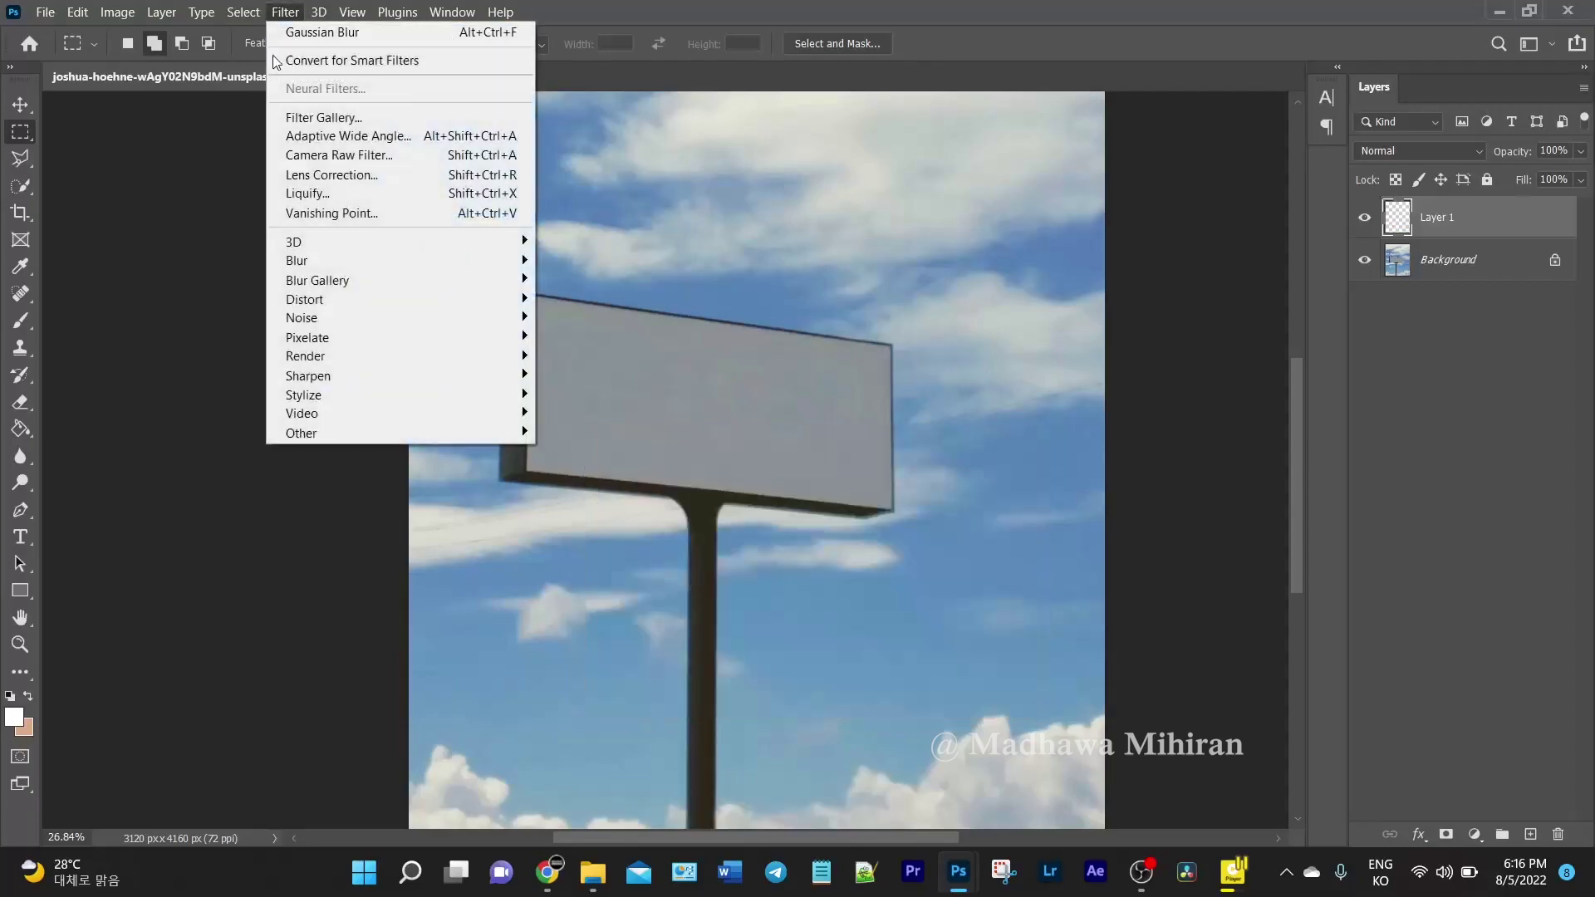
click(330, 208)
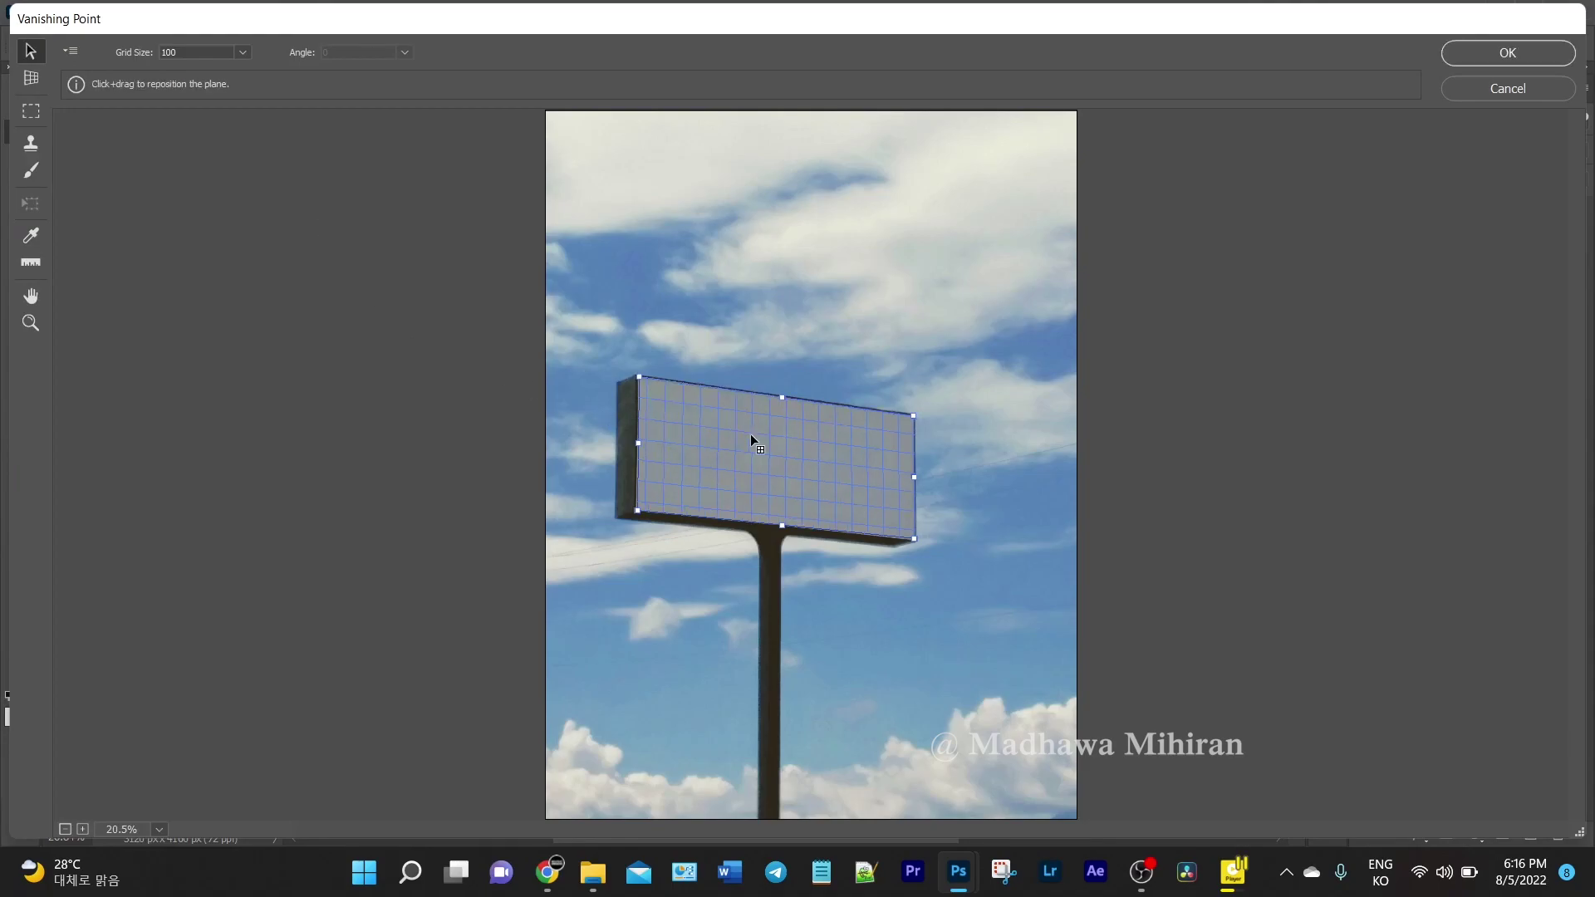
Paste the fire-scene image onto the billboard plane, scale it to fill the sign, and apply it
key(ctrl+v)
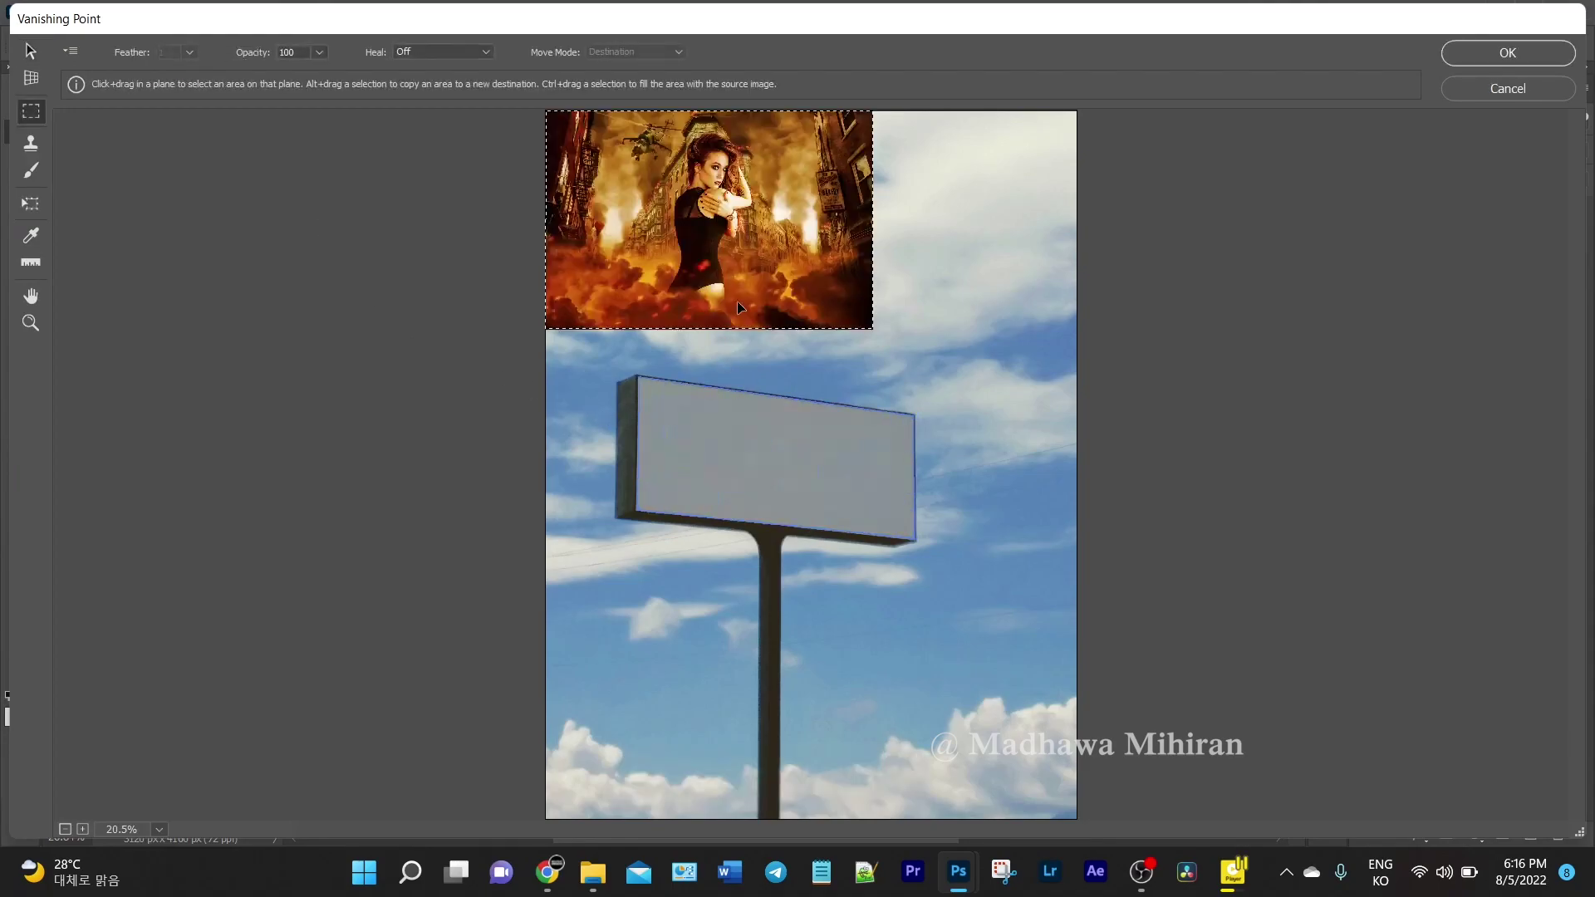
mouse_move(708, 221)
mouse_down()
mouse_move(794, 465)
mouse_move(788, 532)
mouse_move(681, 497)
mouse_move(792, 407)
mouse_move(695, 520)
mouse_up()
key(t)
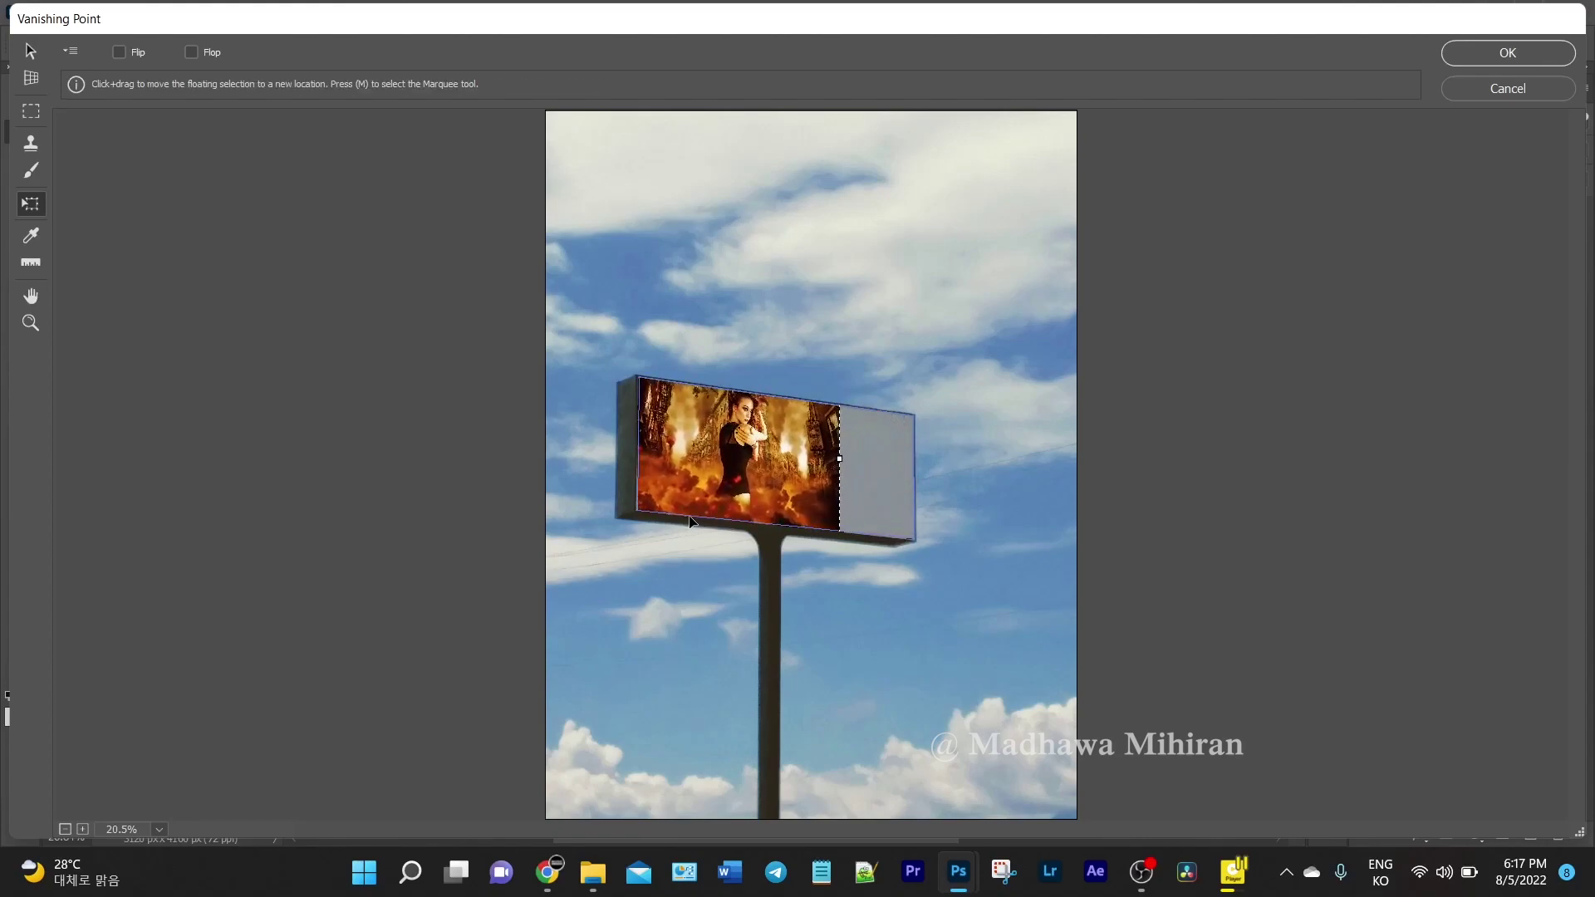
mouse_move(843, 458)
mouse_down()
mouse_move(914, 472)
mouse_move(819, 488)
mouse_up()
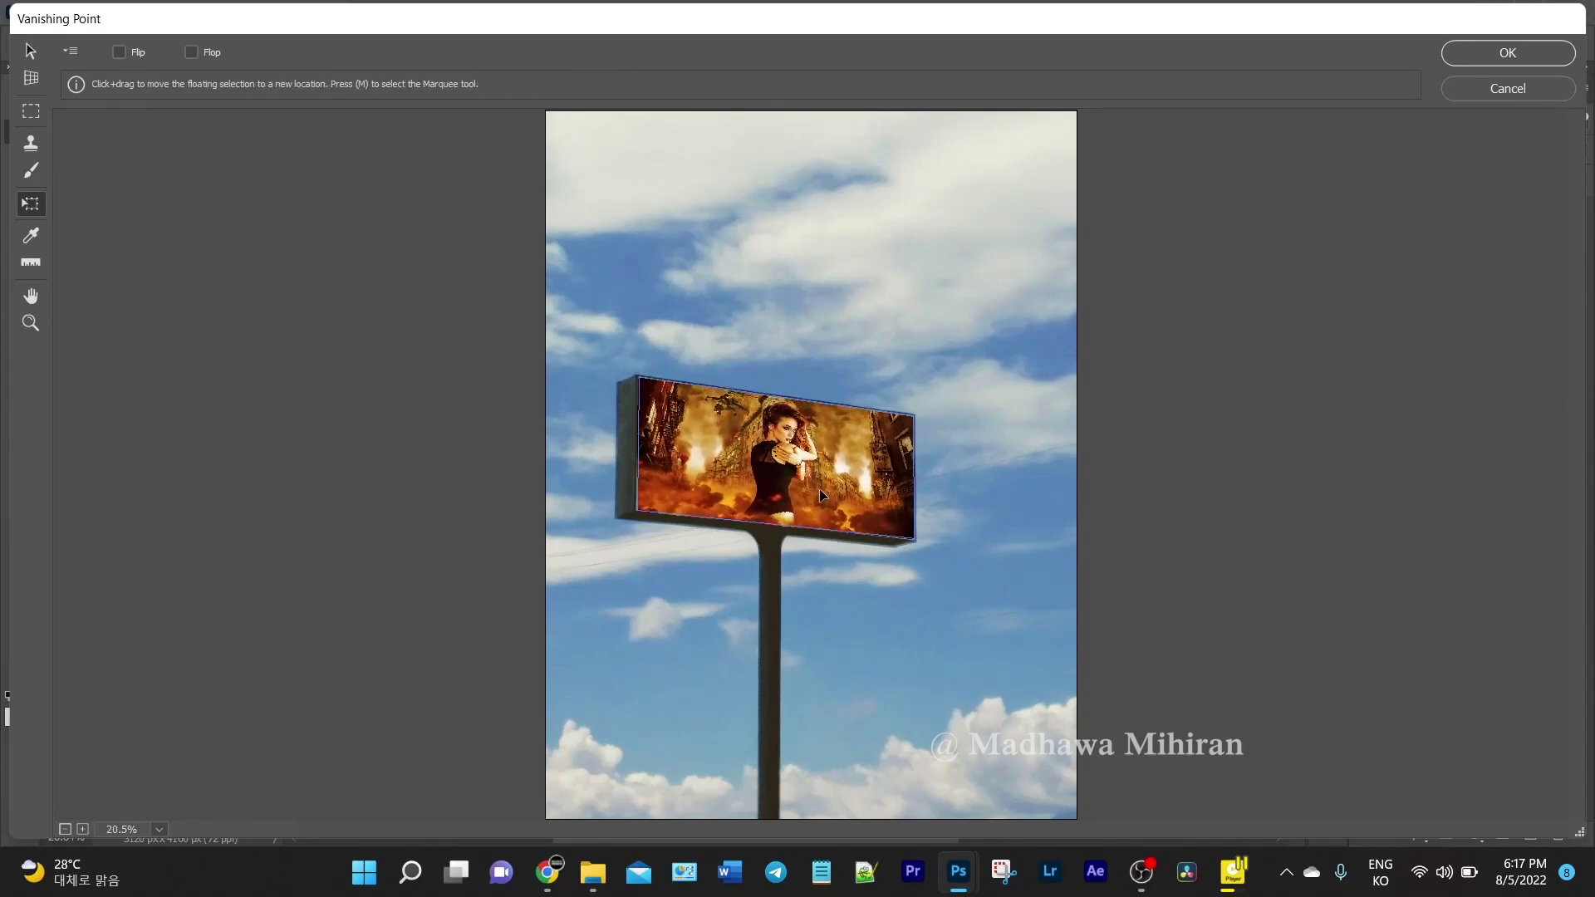
click(1512, 61)
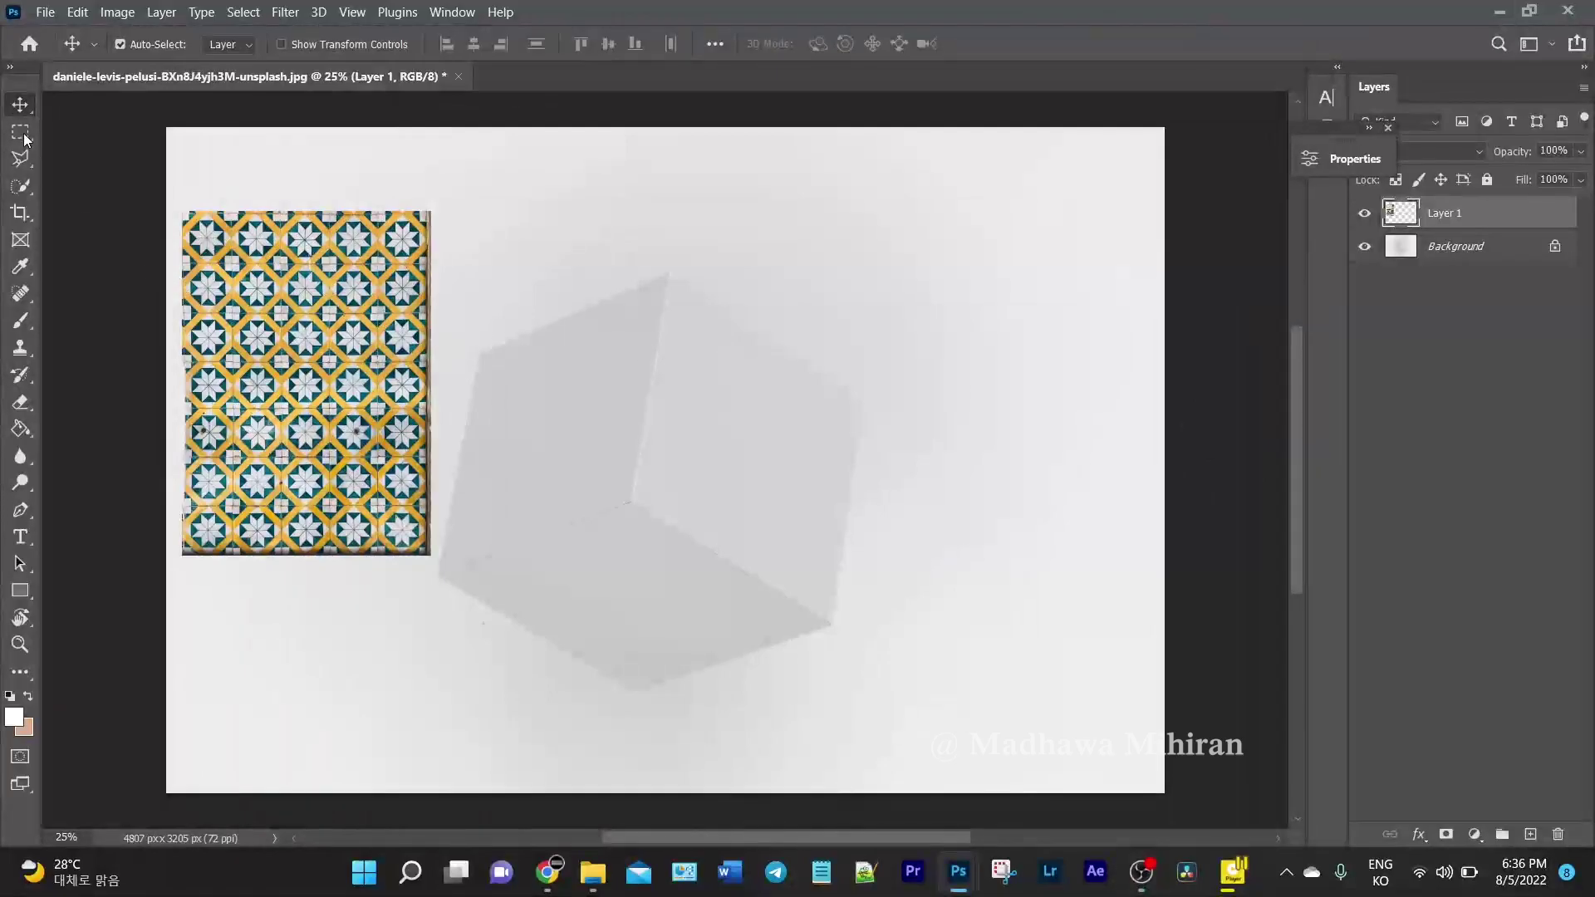
Marquee-select the patterned tile image and cut it to the clipboard
click(20, 132)
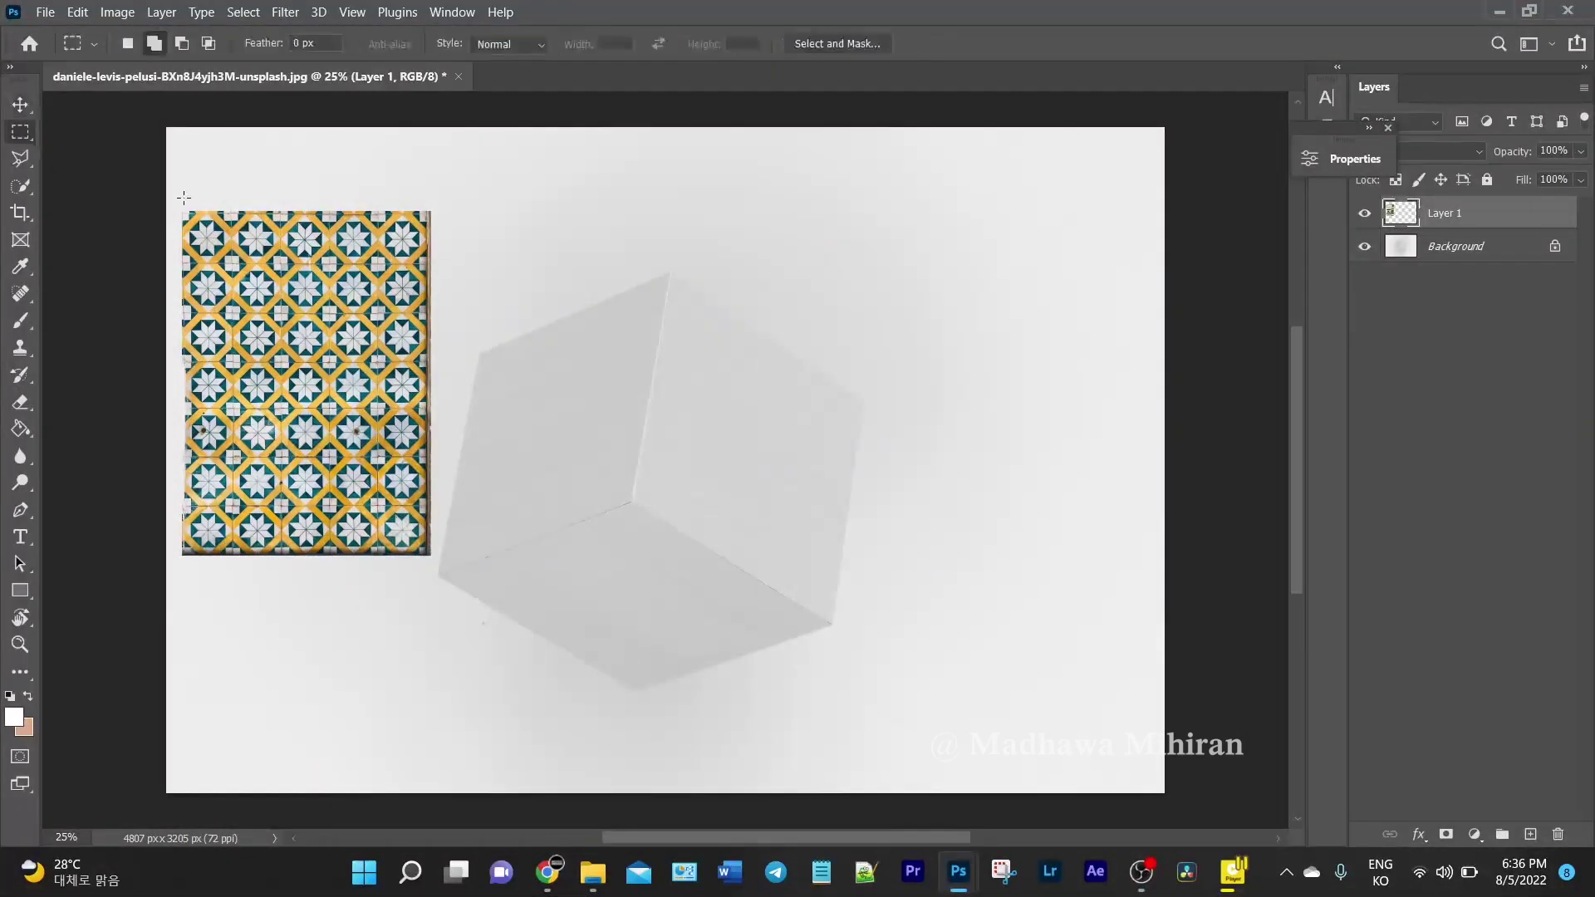
mouse_move(179, 188)
mouse_down()
mouse_move(432, 605)
mouse_move(441, 579)
mouse_up()
key(ctrl+x)
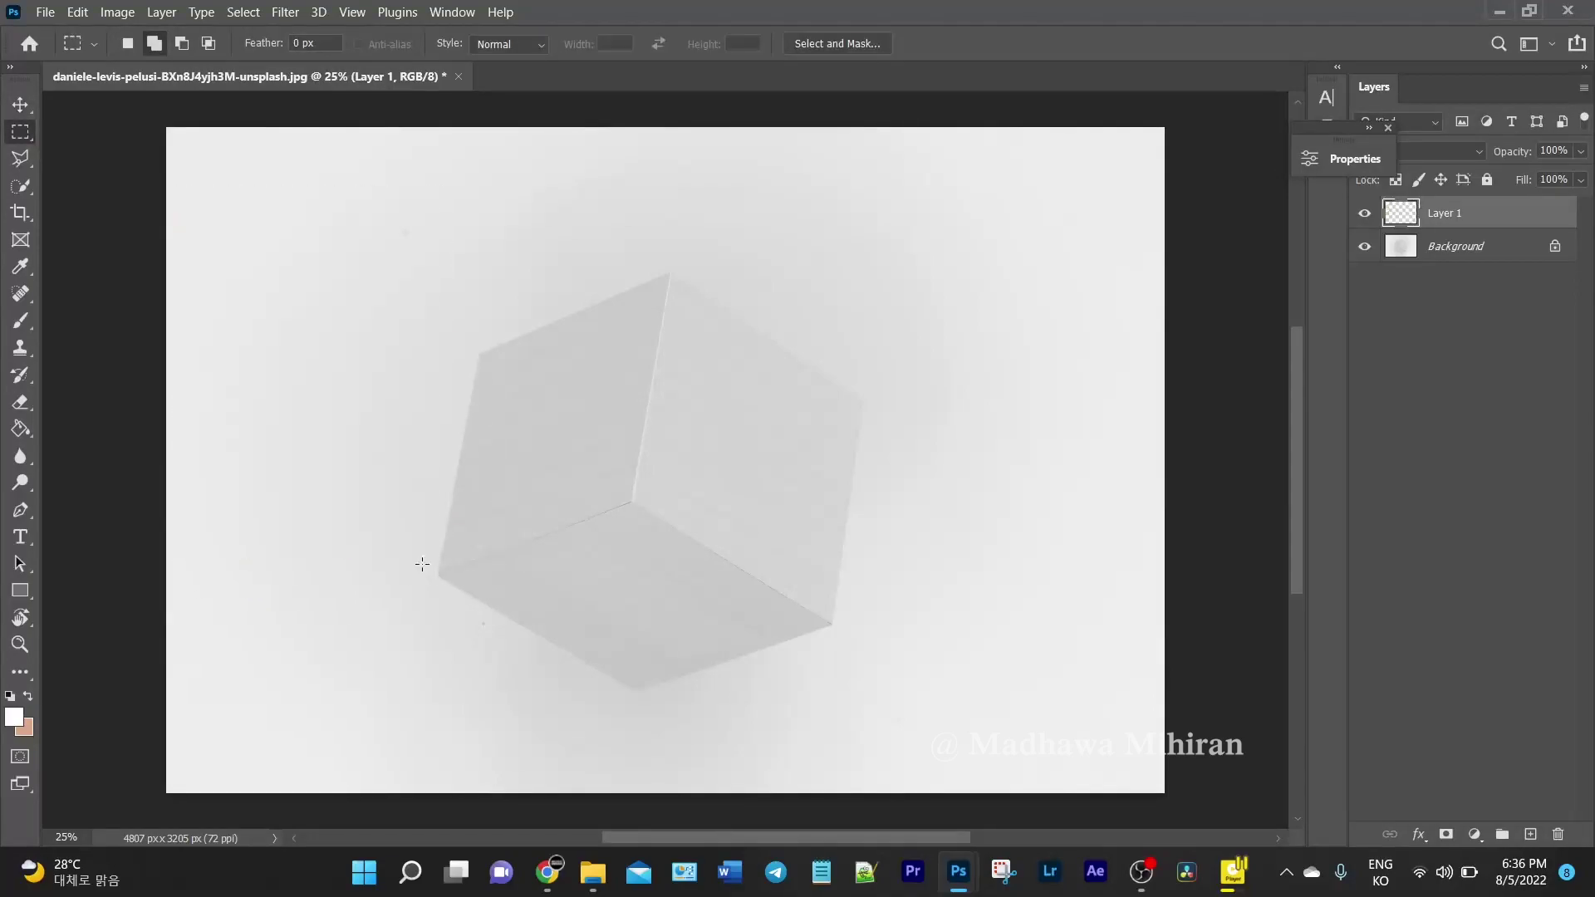
With the Move tool active, open Filter > Vanishing Point over the cube photo
key(v)
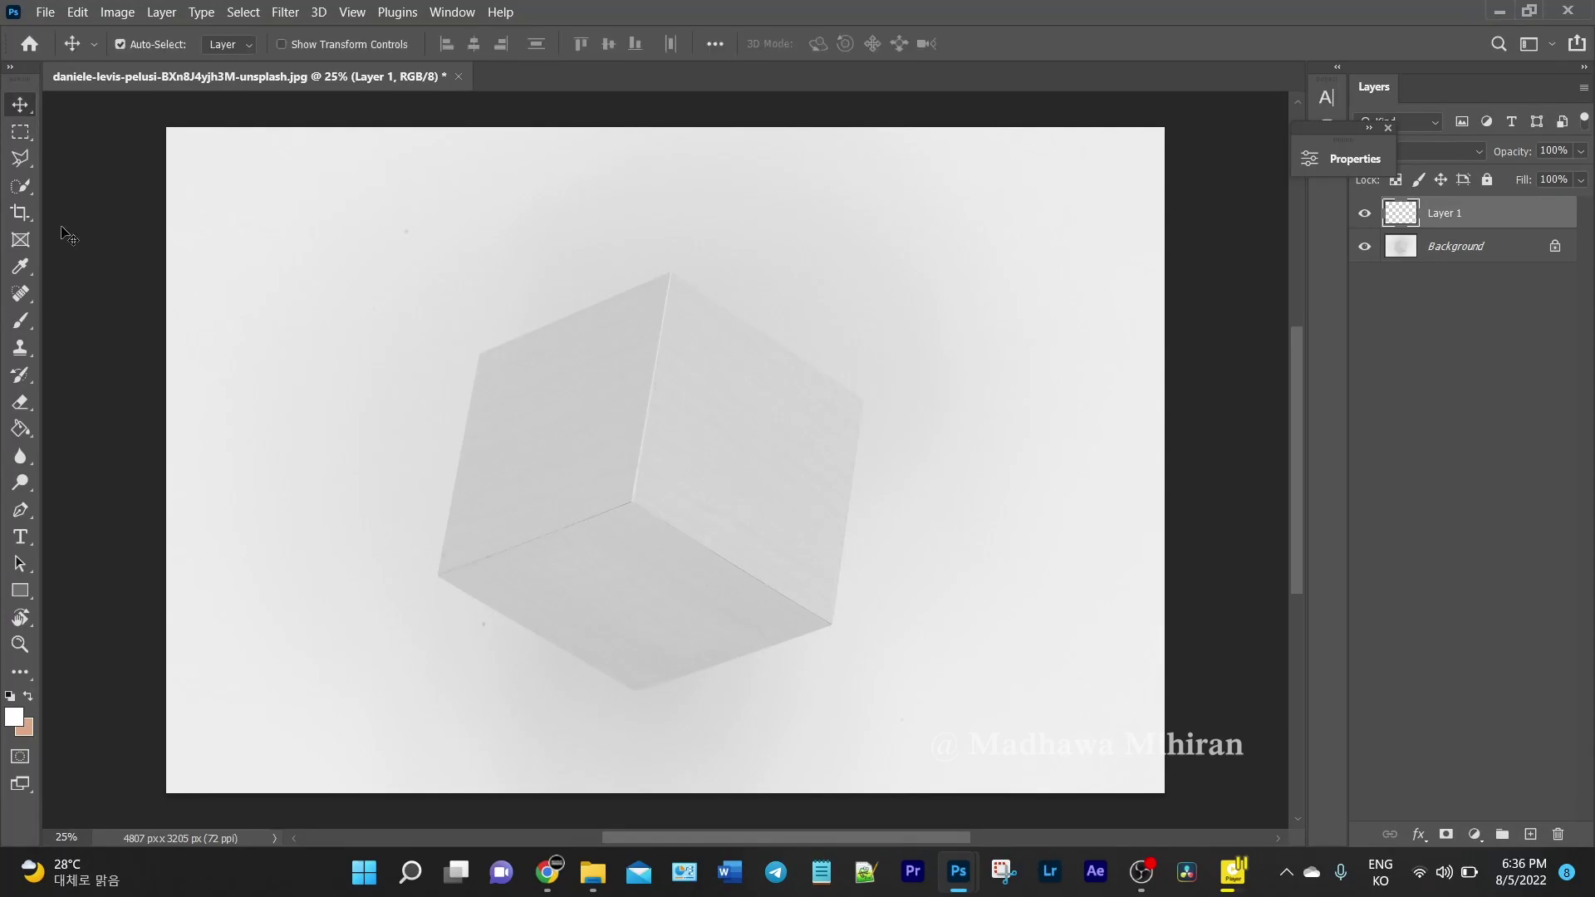
click(243, 12)
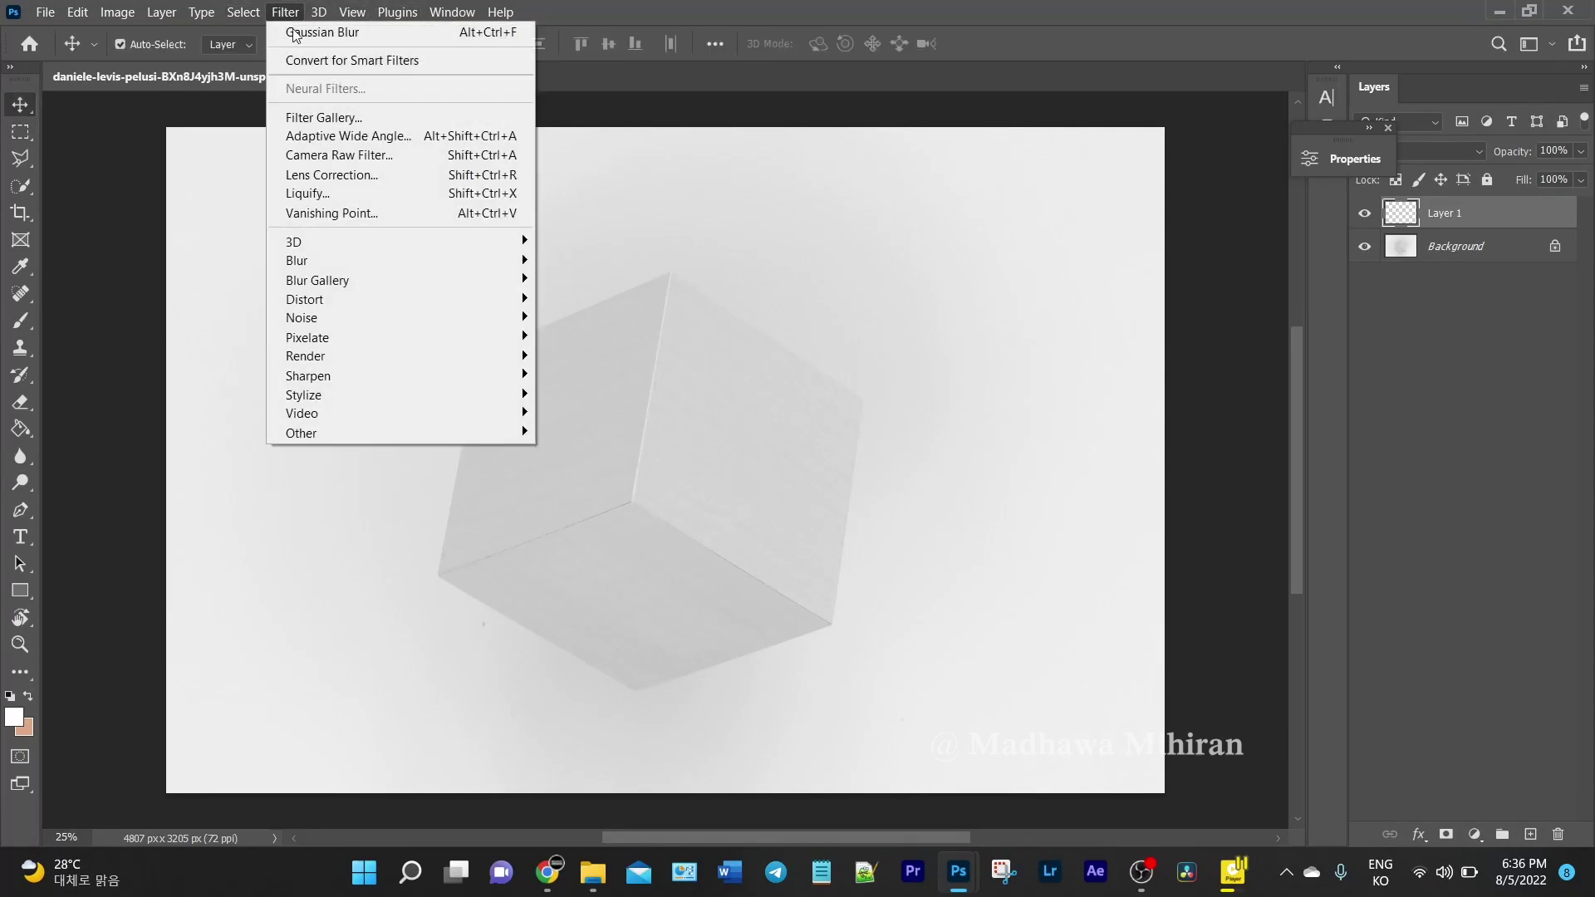
click(363, 216)
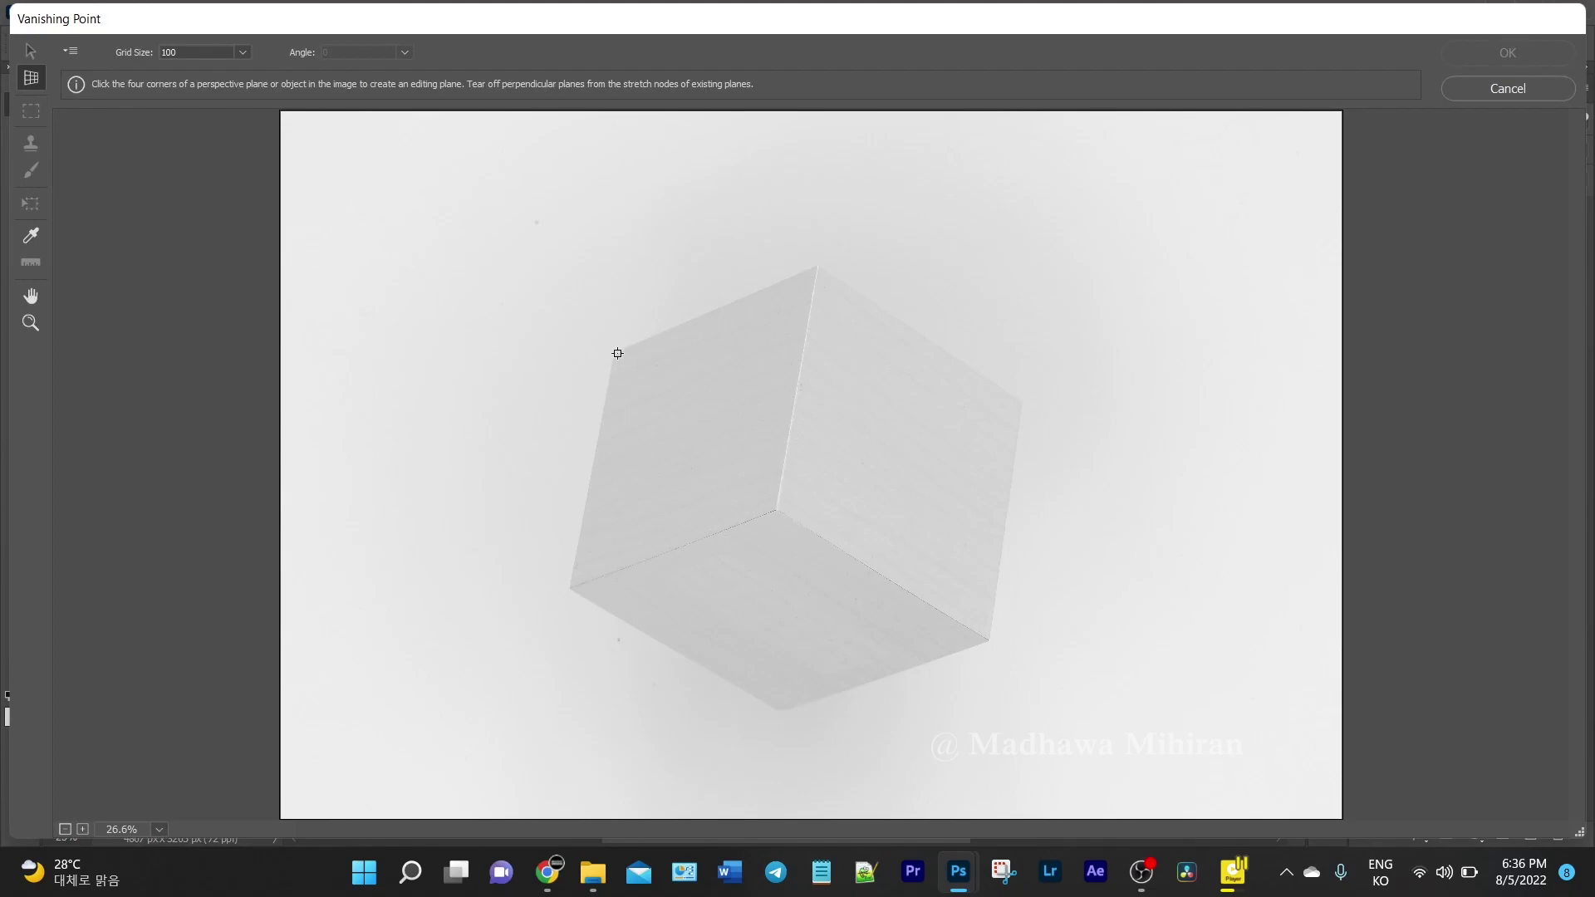
Create a perspective plane over the cube's left face
click(615, 354)
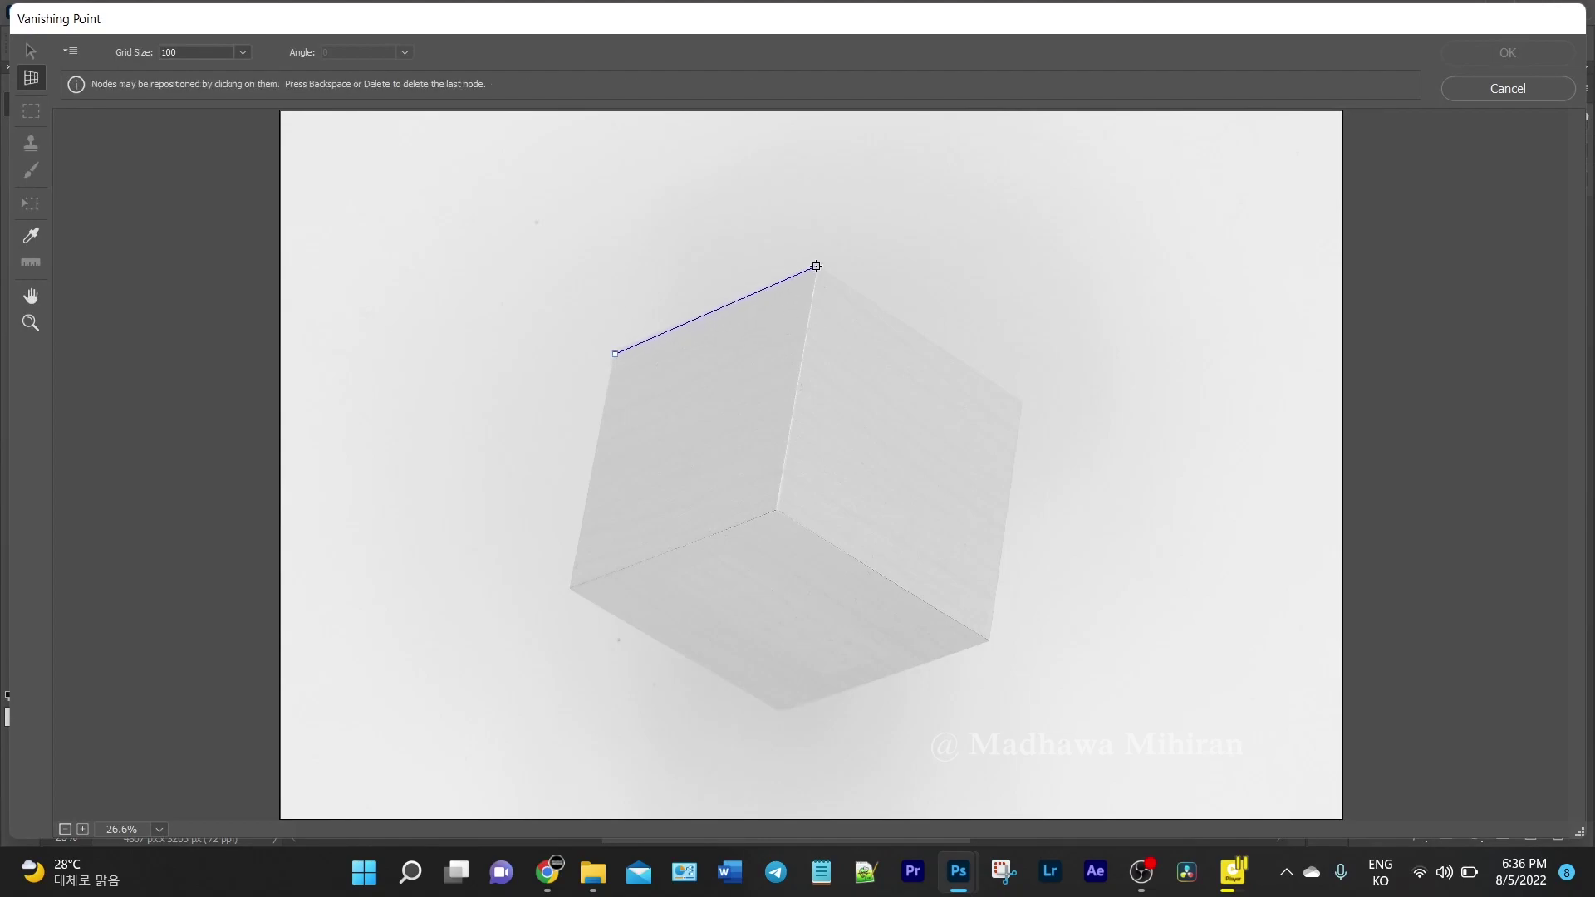
click(777, 510)
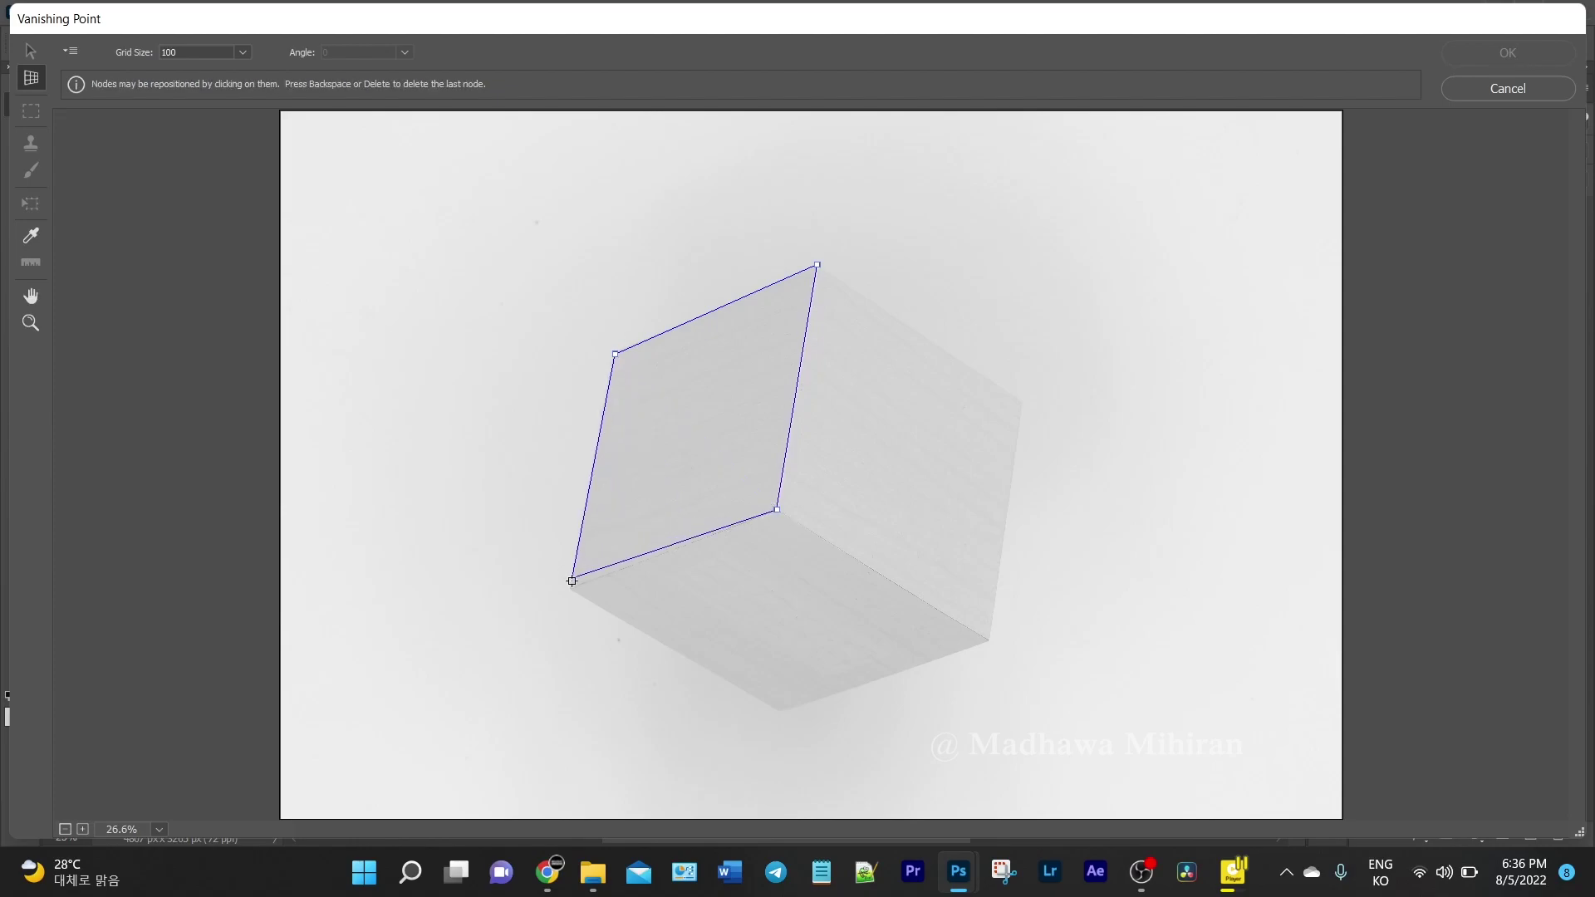
click(571, 586)
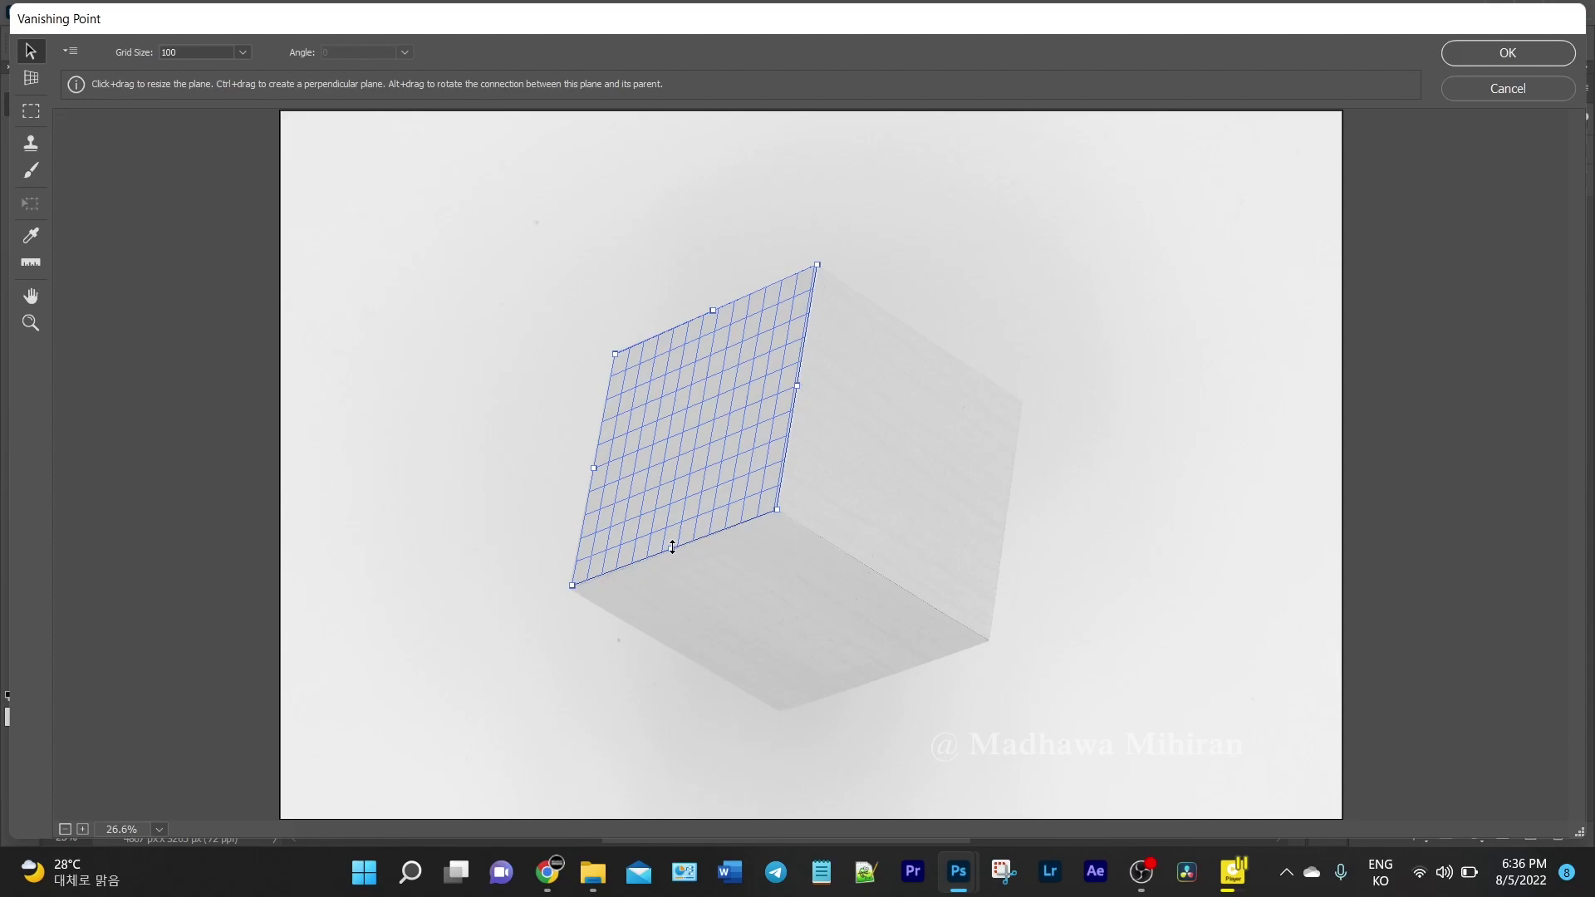
drag(675, 550, 731, 581)
key(ctrl+z)
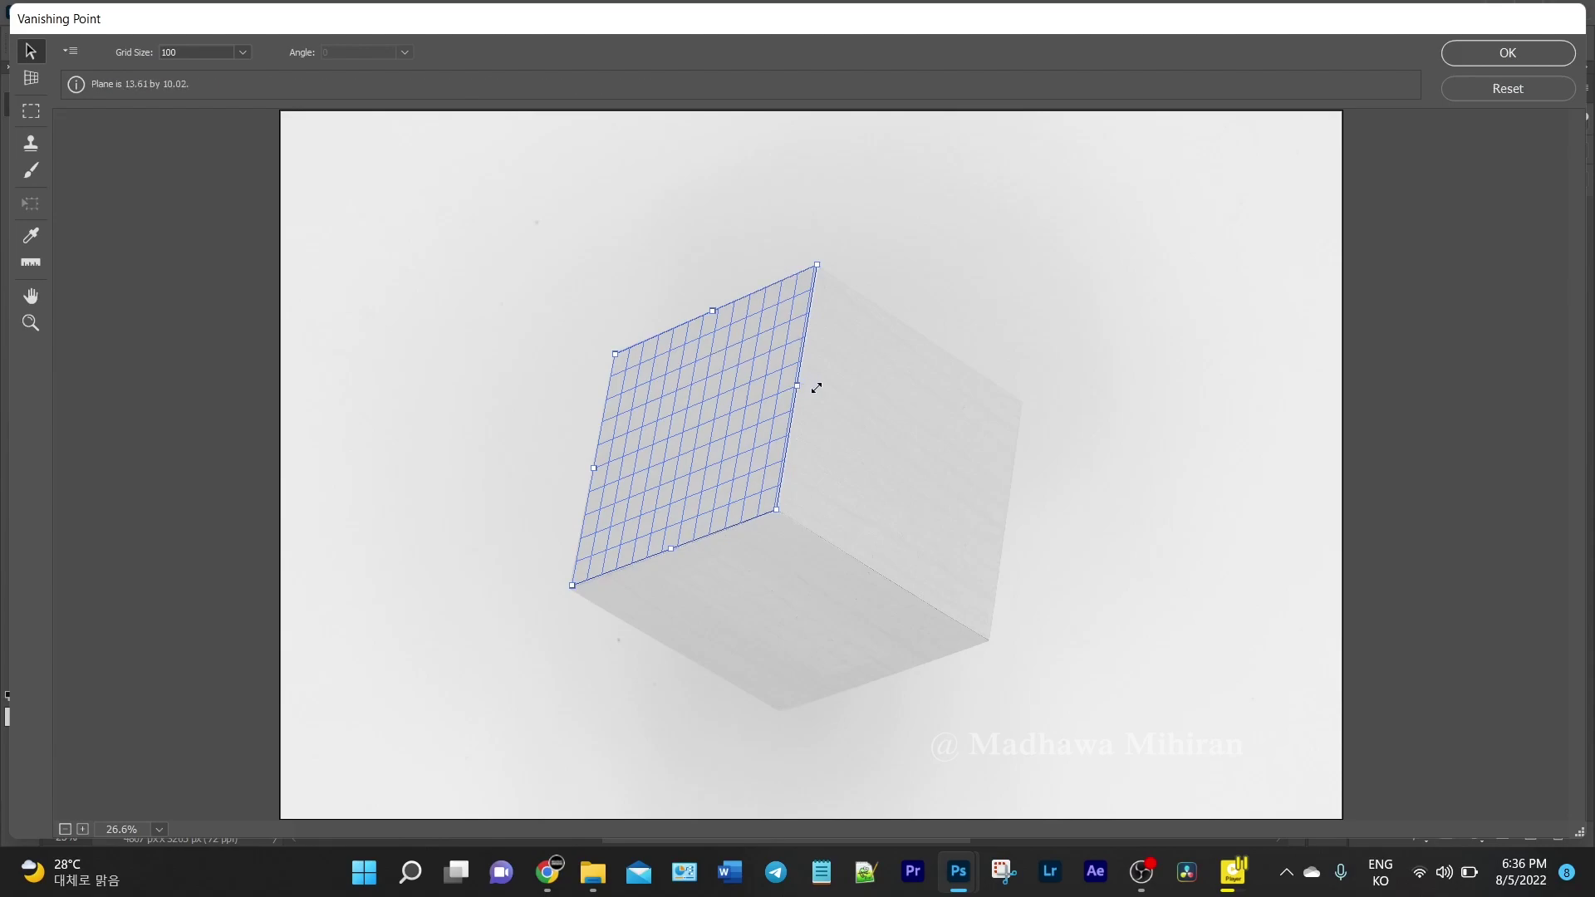
Ctrl-drag a perpendicular plane across the cube's right face and fit its corner
key(ctrl)
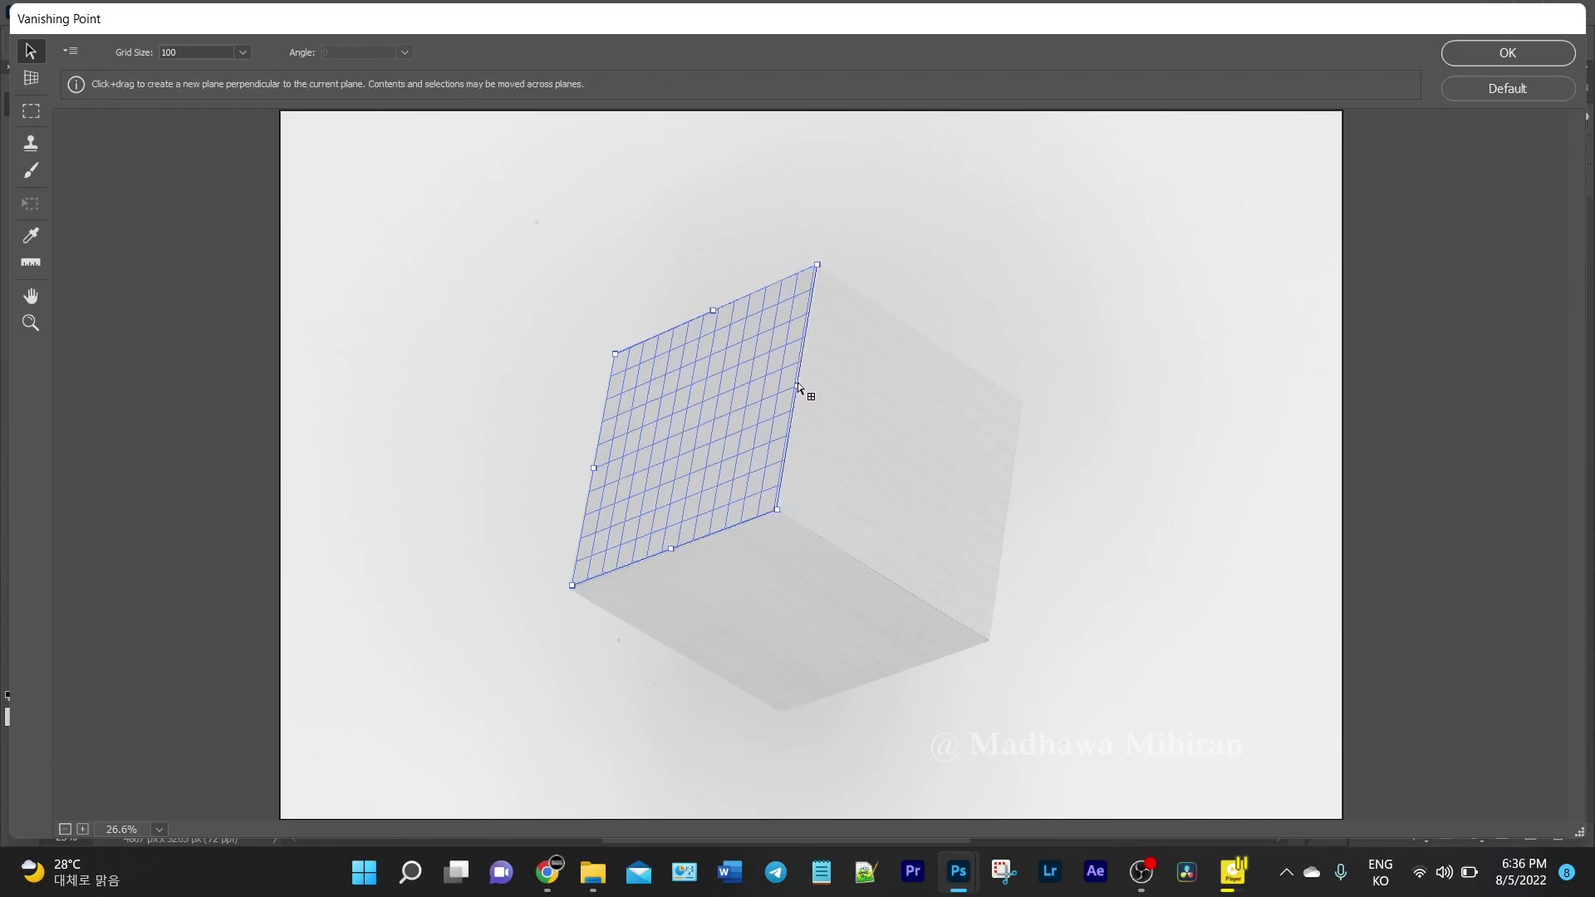
drag(797, 384, 939, 509)
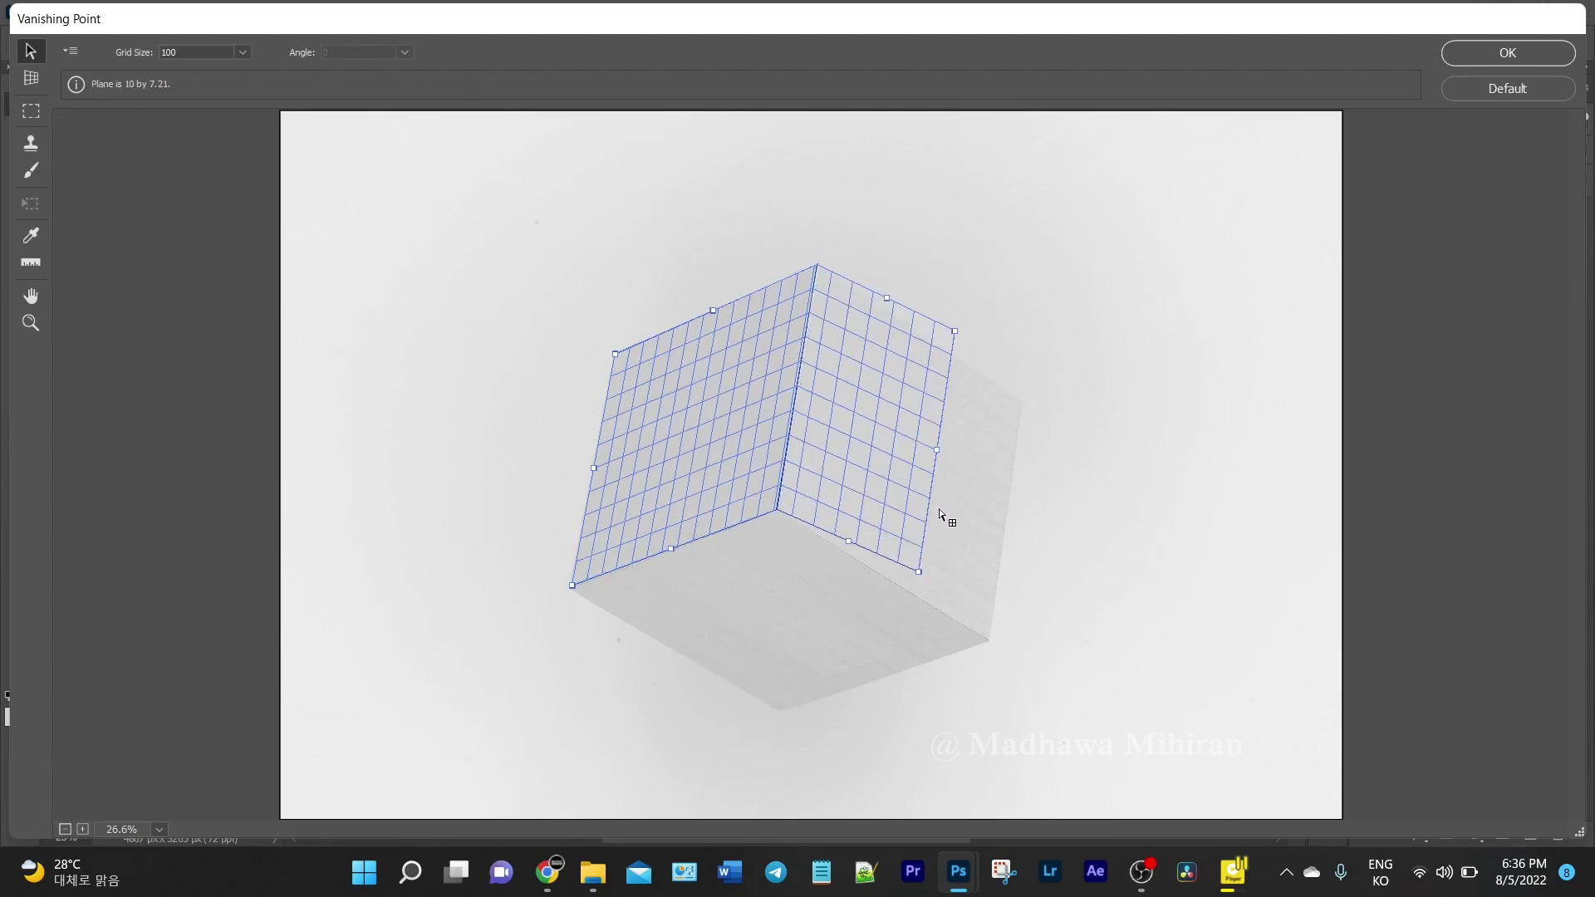
mouse_move(939, 508)
mouse_down()
mouse_move(977, 557)
mouse_move(998, 640)
mouse_up()
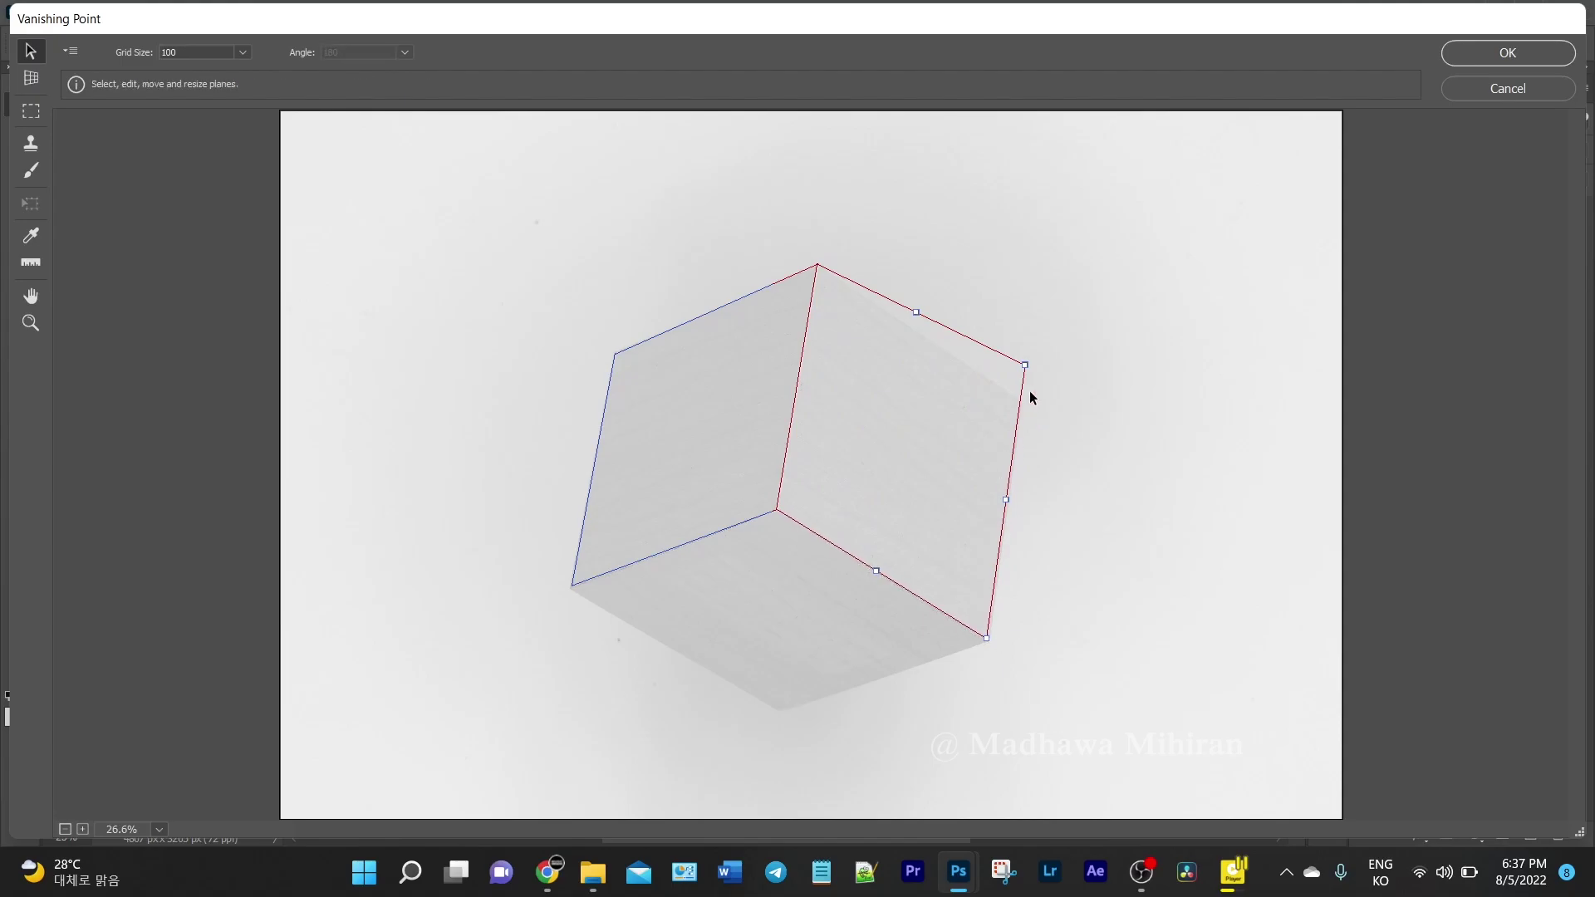
drag(1026, 364, 1021, 403)
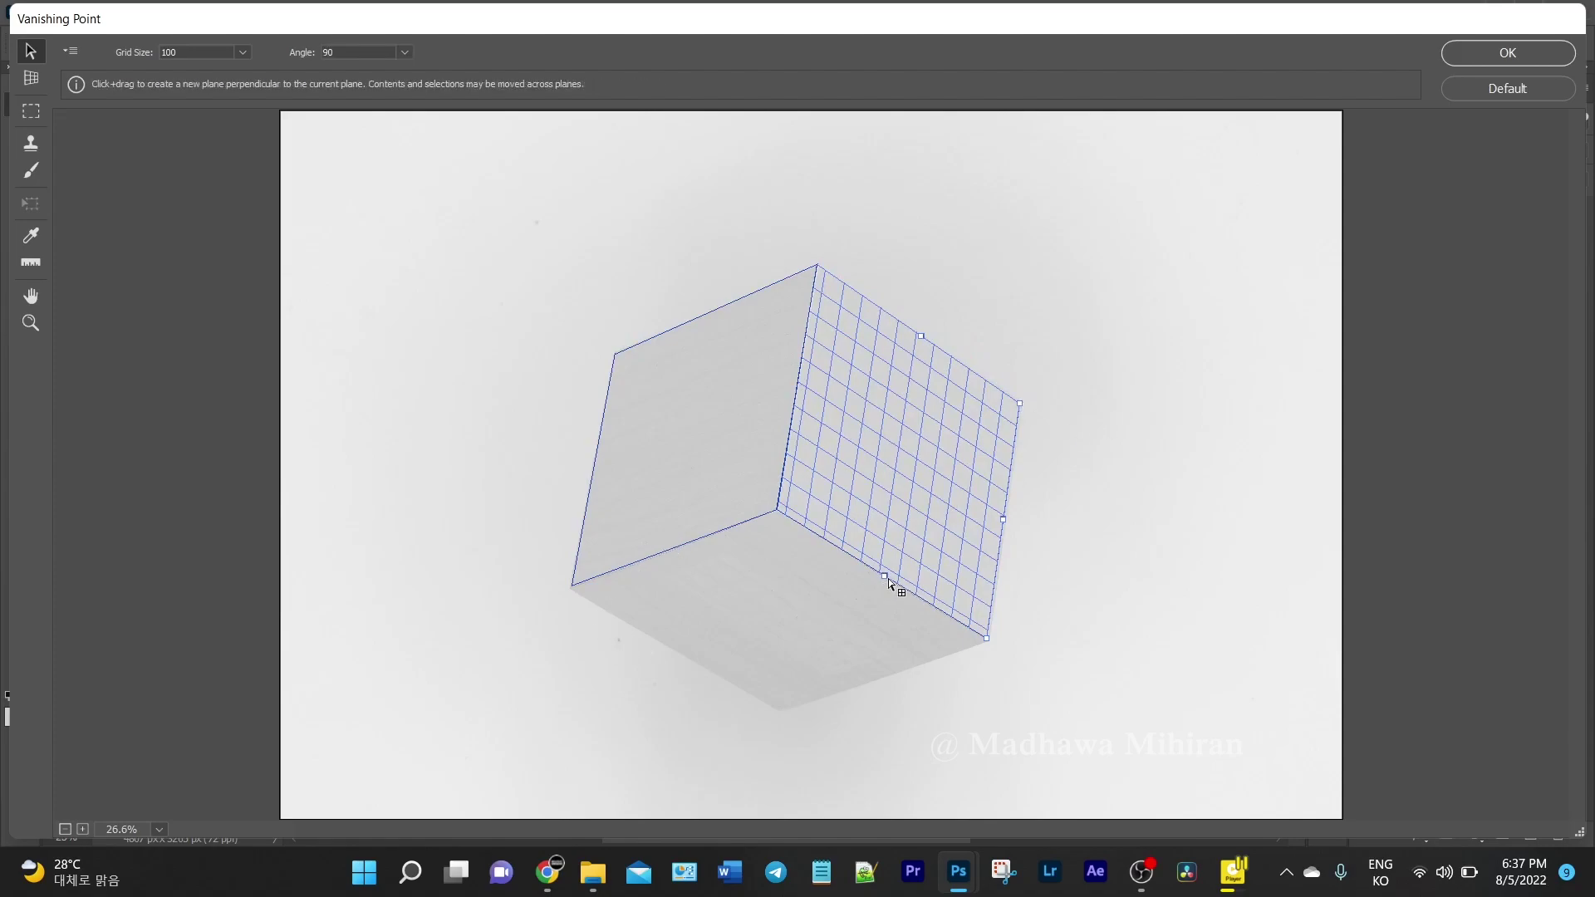
Pull out a plane over the cube's bottom face and fine-tune its edges
drag(885, 576, 708, 691)
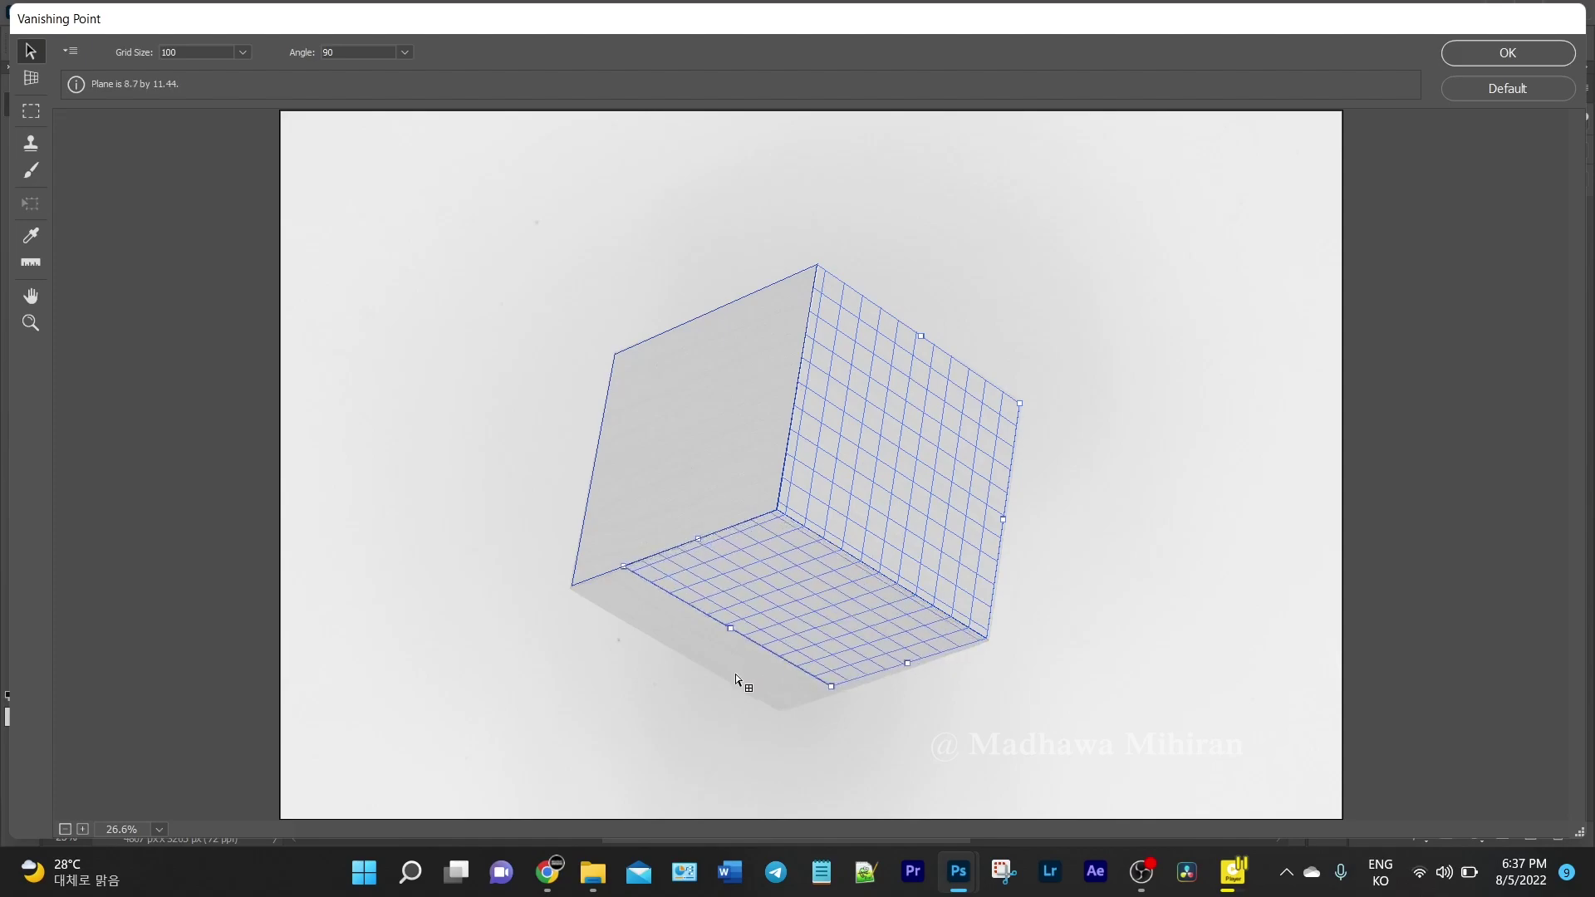
drag(708, 691, 696, 700)
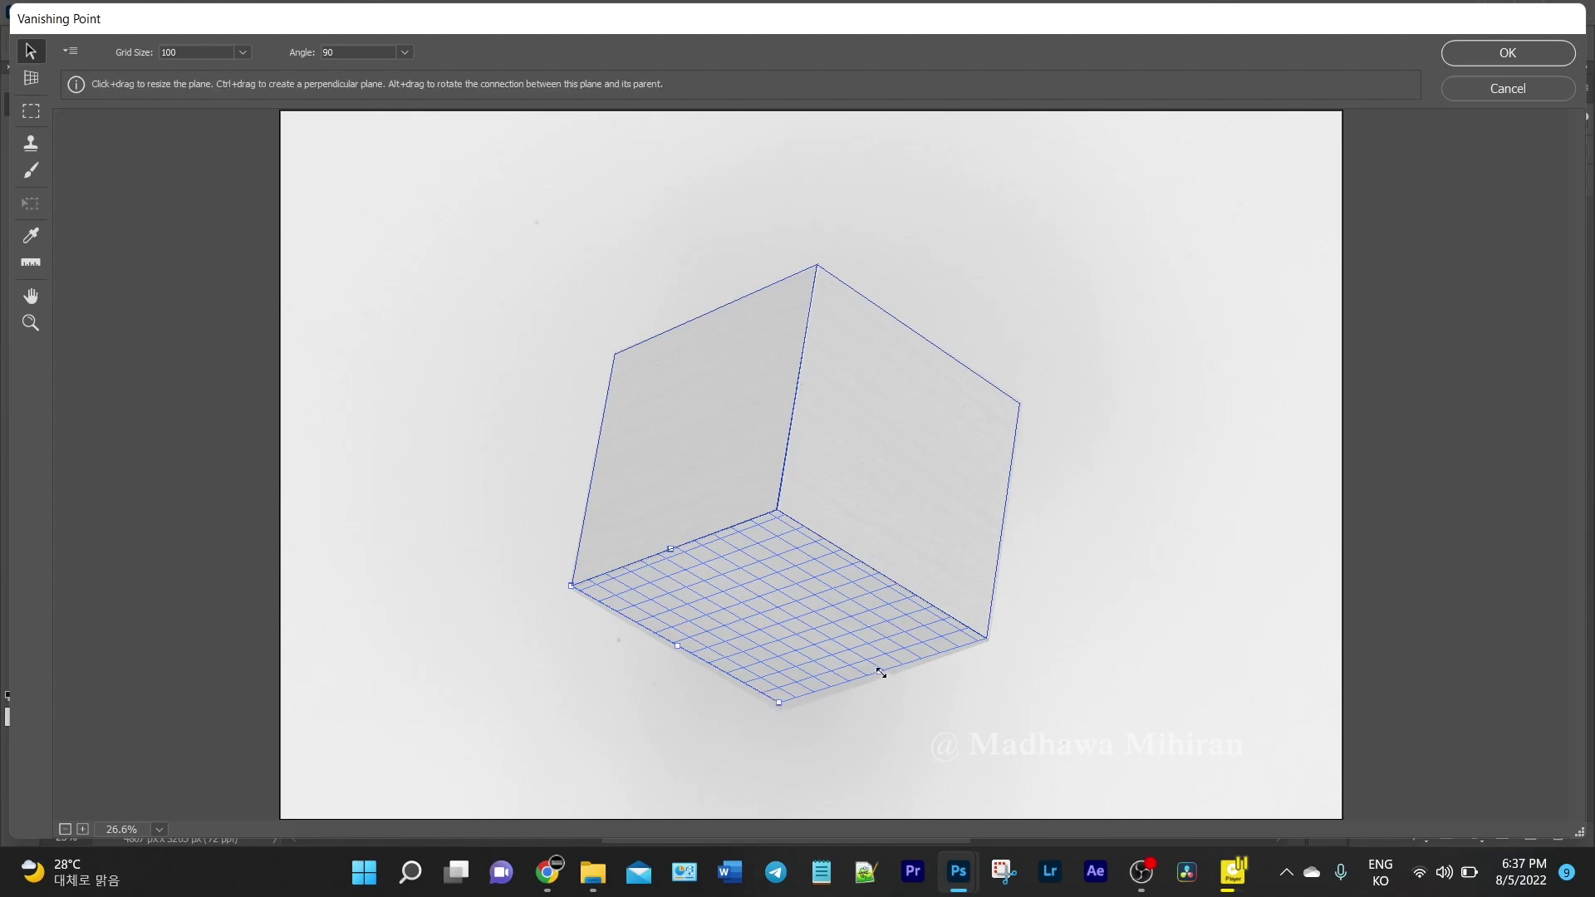
drag(879, 671, 874, 676)
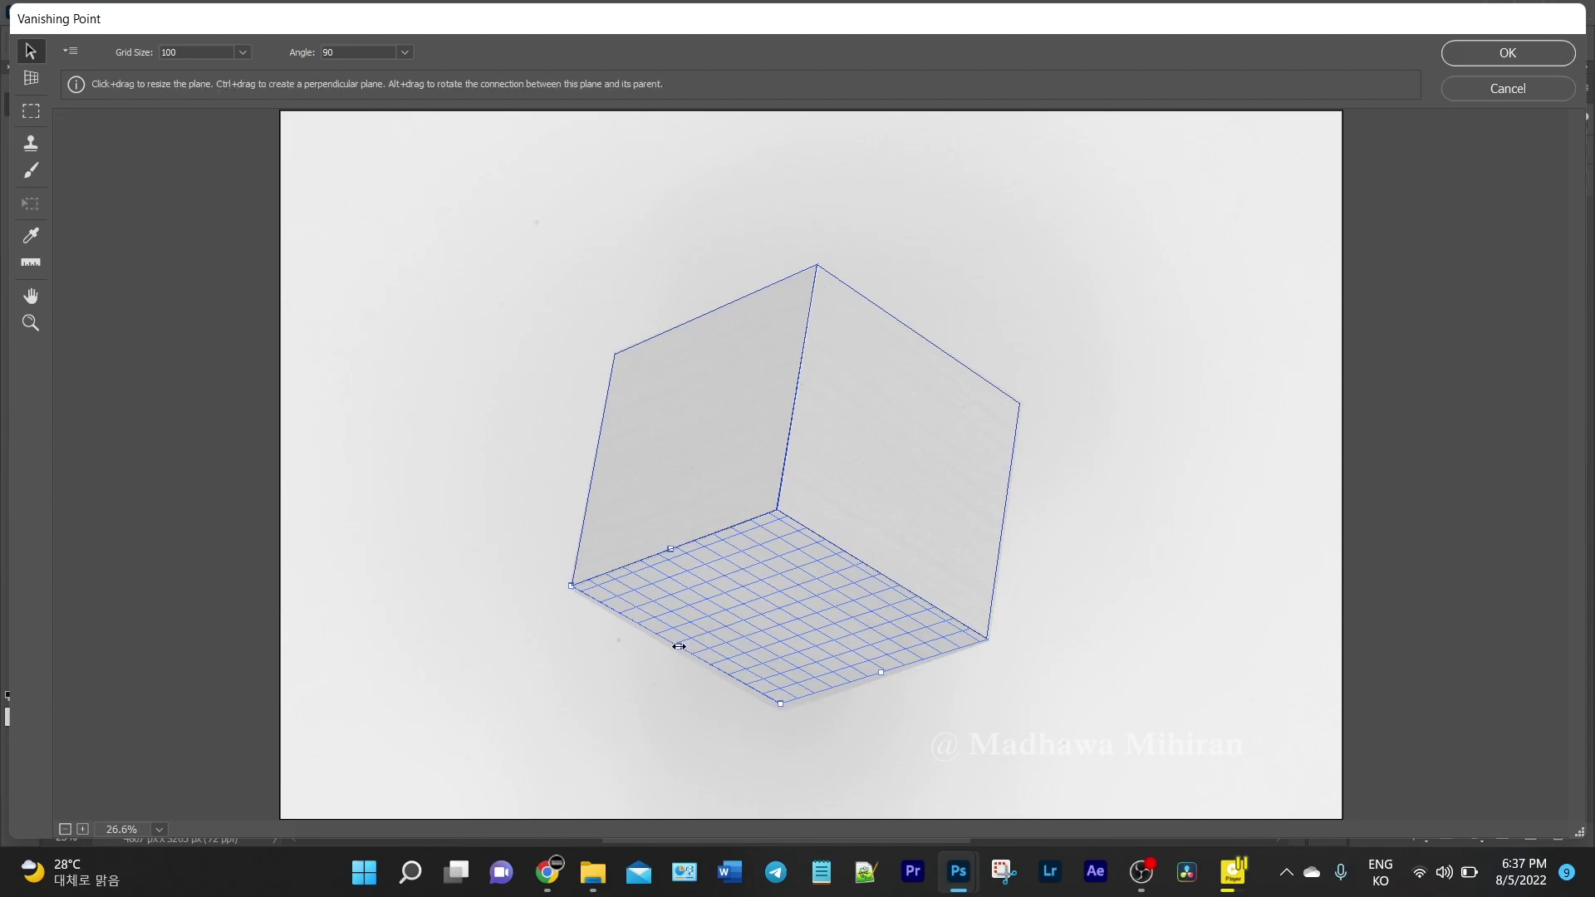
drag(679, 647, 698, 658)
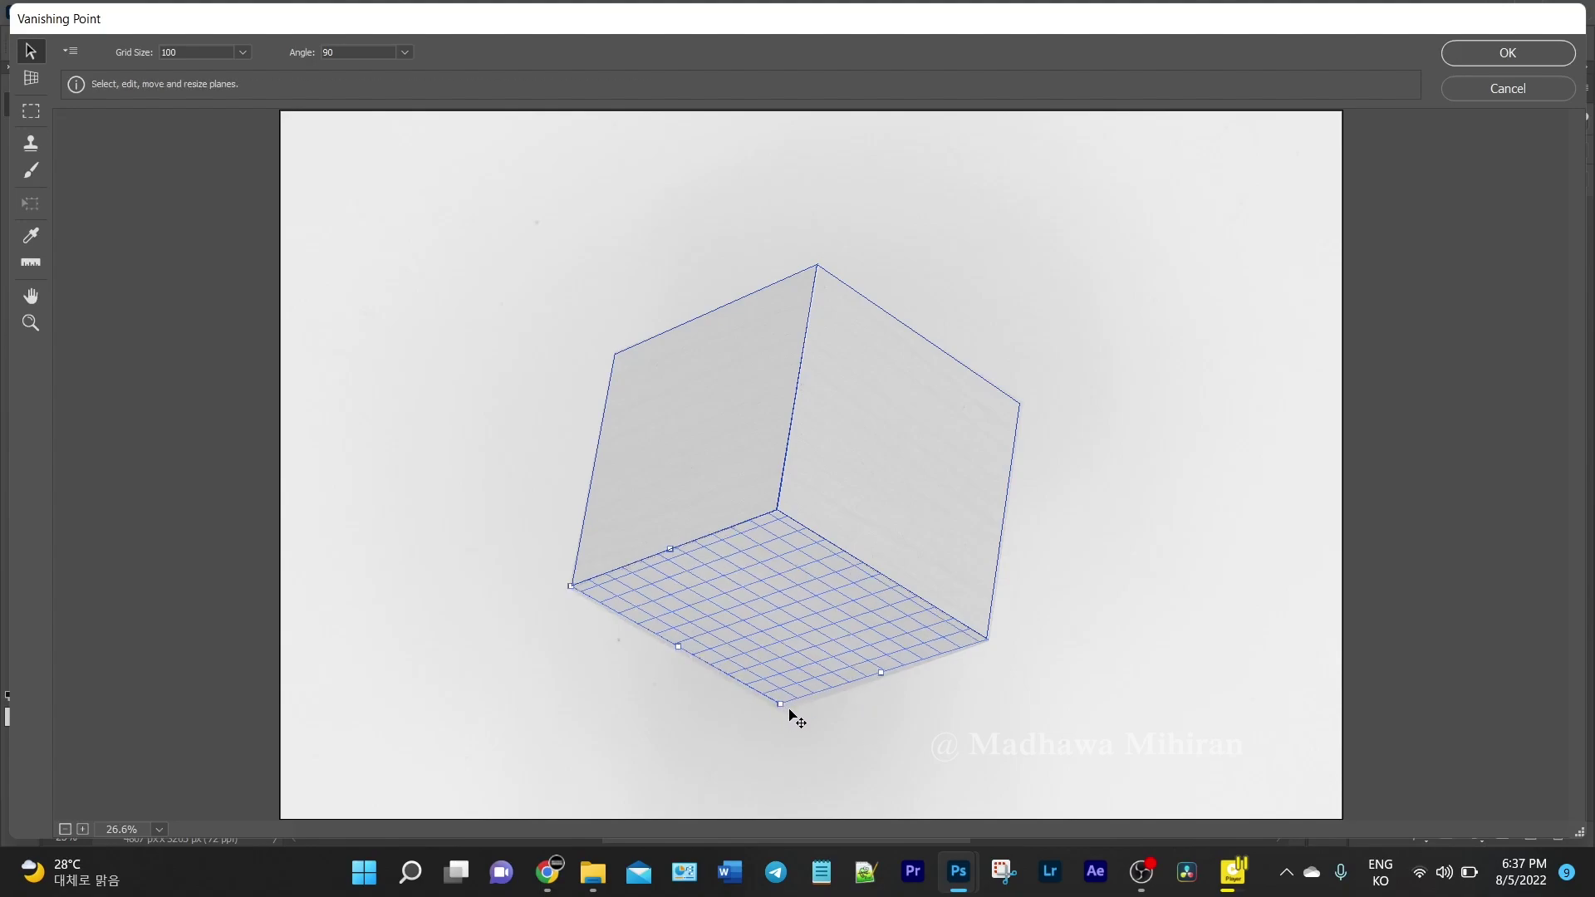
Paste the tile pattern onto the cube planes, scale and position it over all faces, and apply
key(ctrl+v)
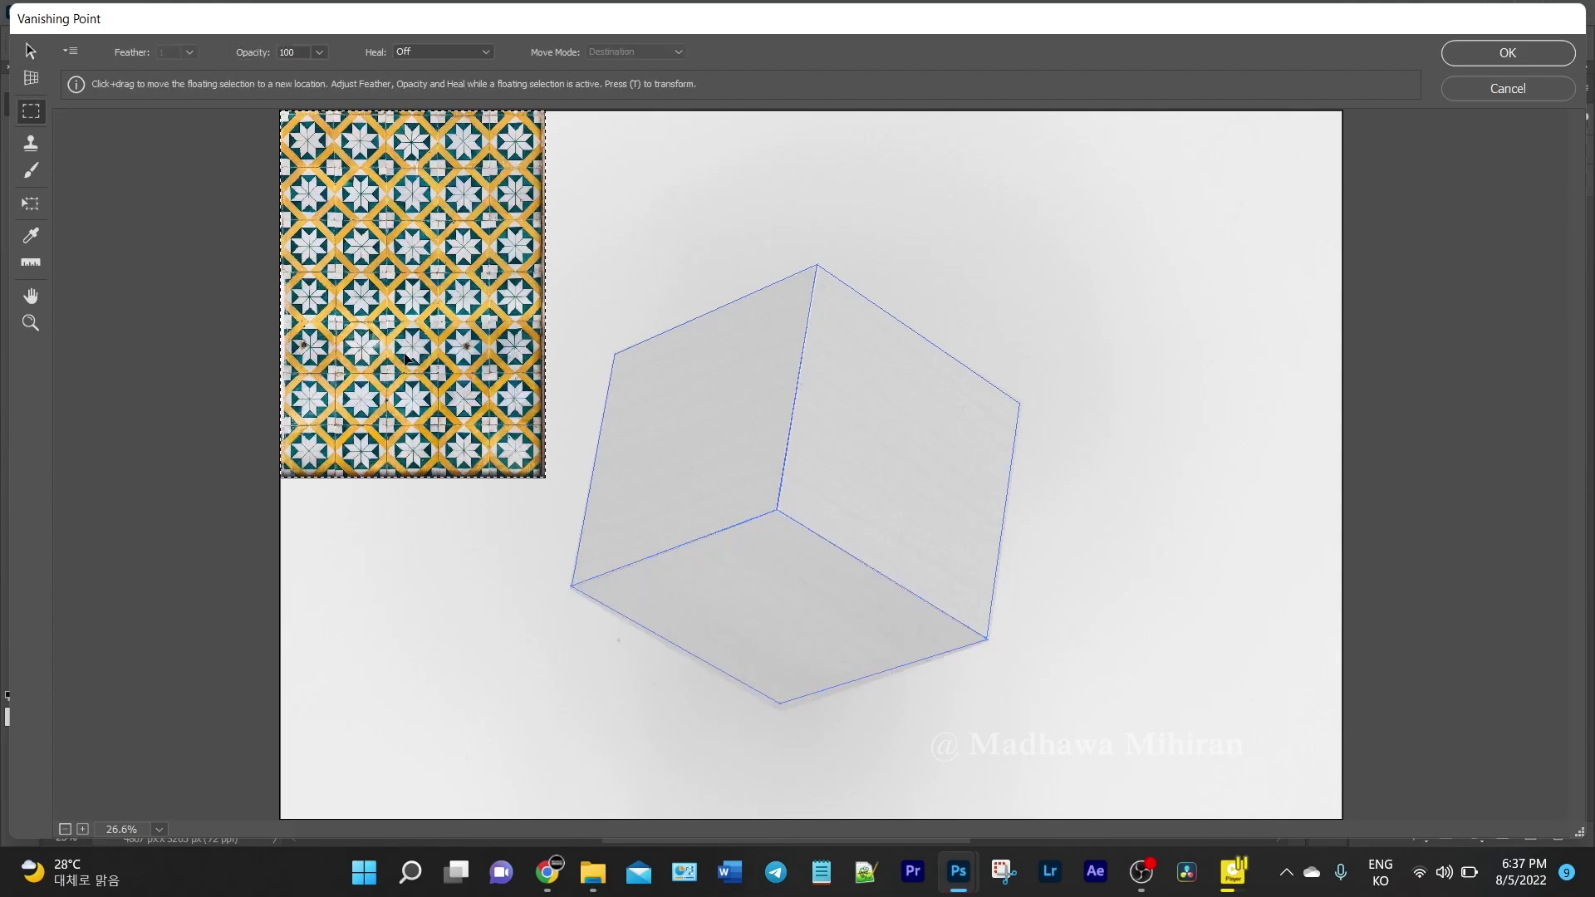
mouse_move(481, 378)
mouse_down()
mouse_move(762, 565)
mouse_move(761, 605)
mouse_up()
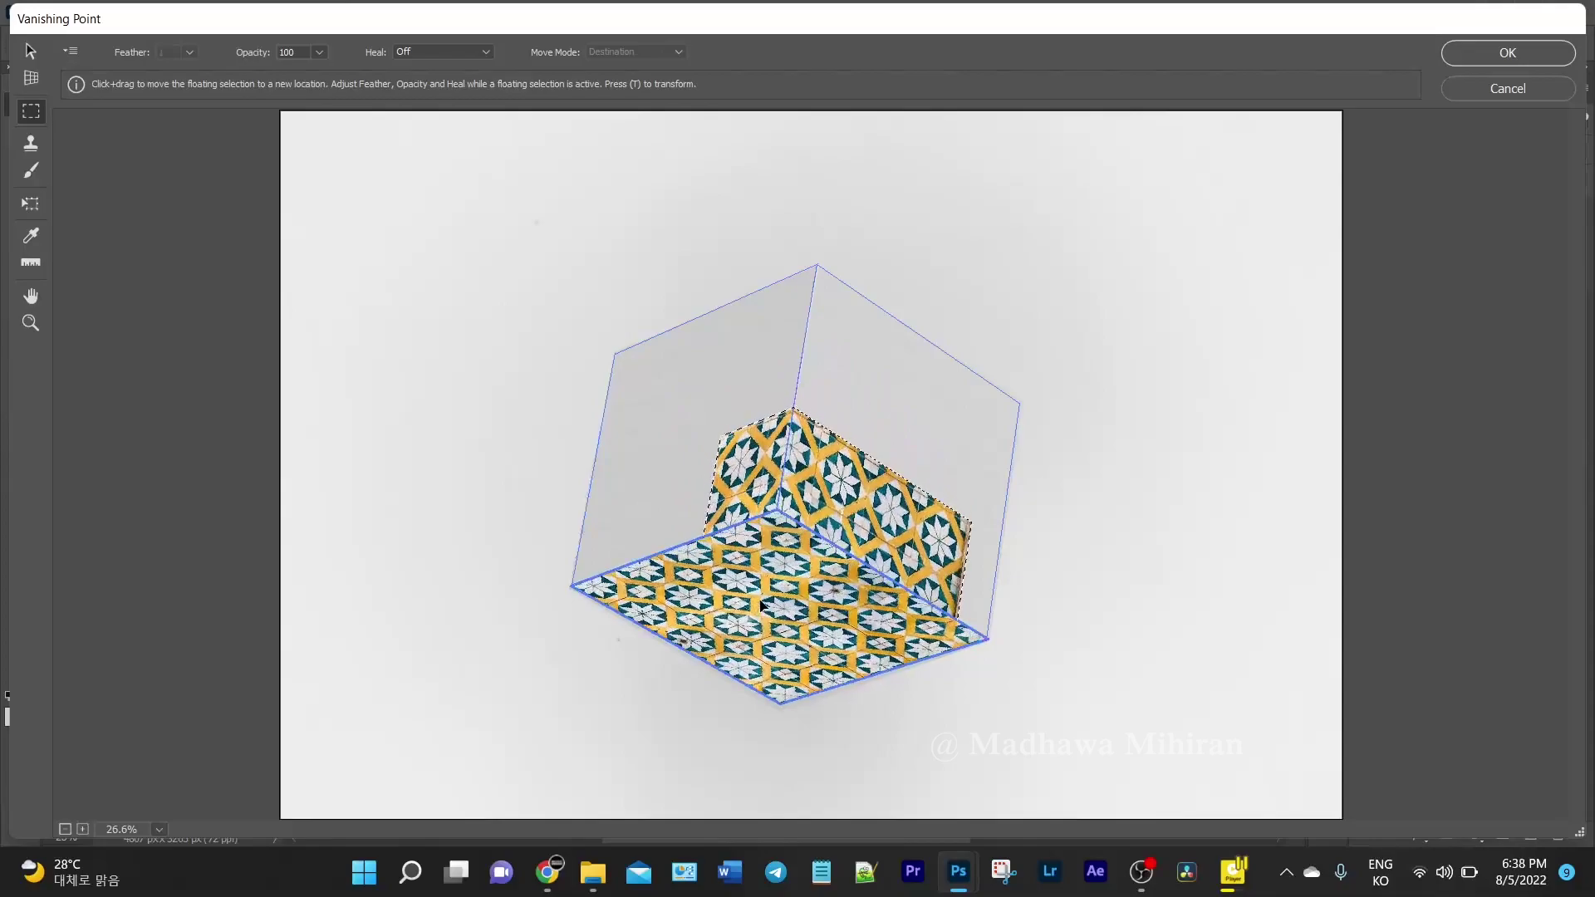
key(t)
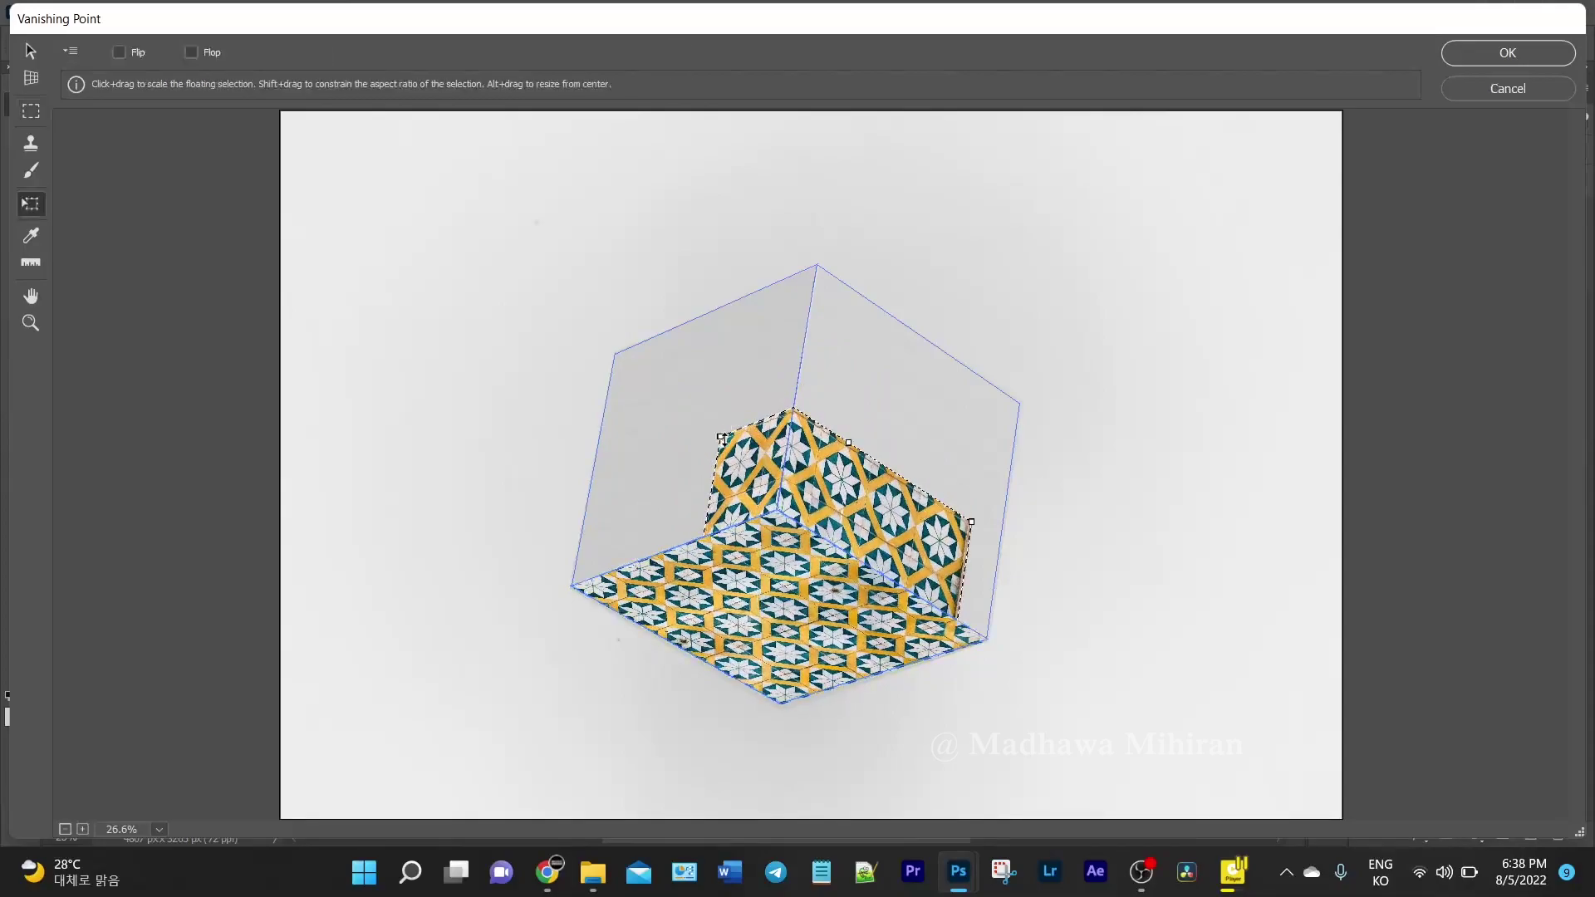
mouse_move(724, 433)
mouse_down()
mouse_move(651, 341)
mouse_move(694, 302)
mouse_move(598, 349)
mouse_move(506, 428)
mouse_move(393, 452)
mouse_move(256, 391)
mouse_move(118, 391)
mouse_move(380, 423)
mouse_up()
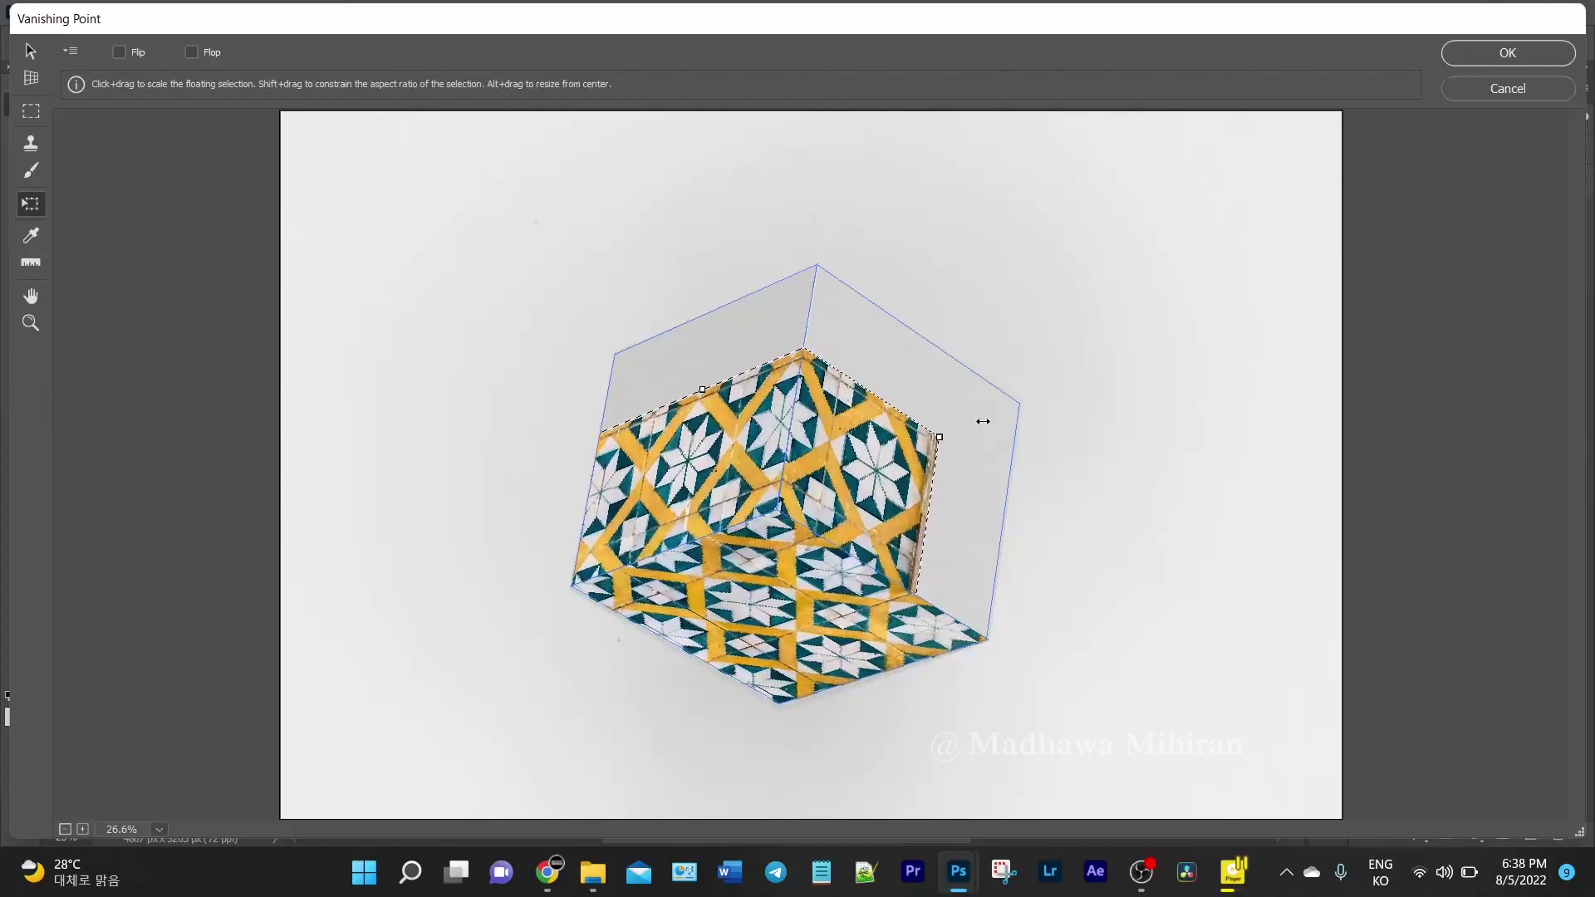
mouse_move(873, 436)
mouse_down()
mouse_move(823, 445)
mouse_move(1033, 385)
mouse_up()
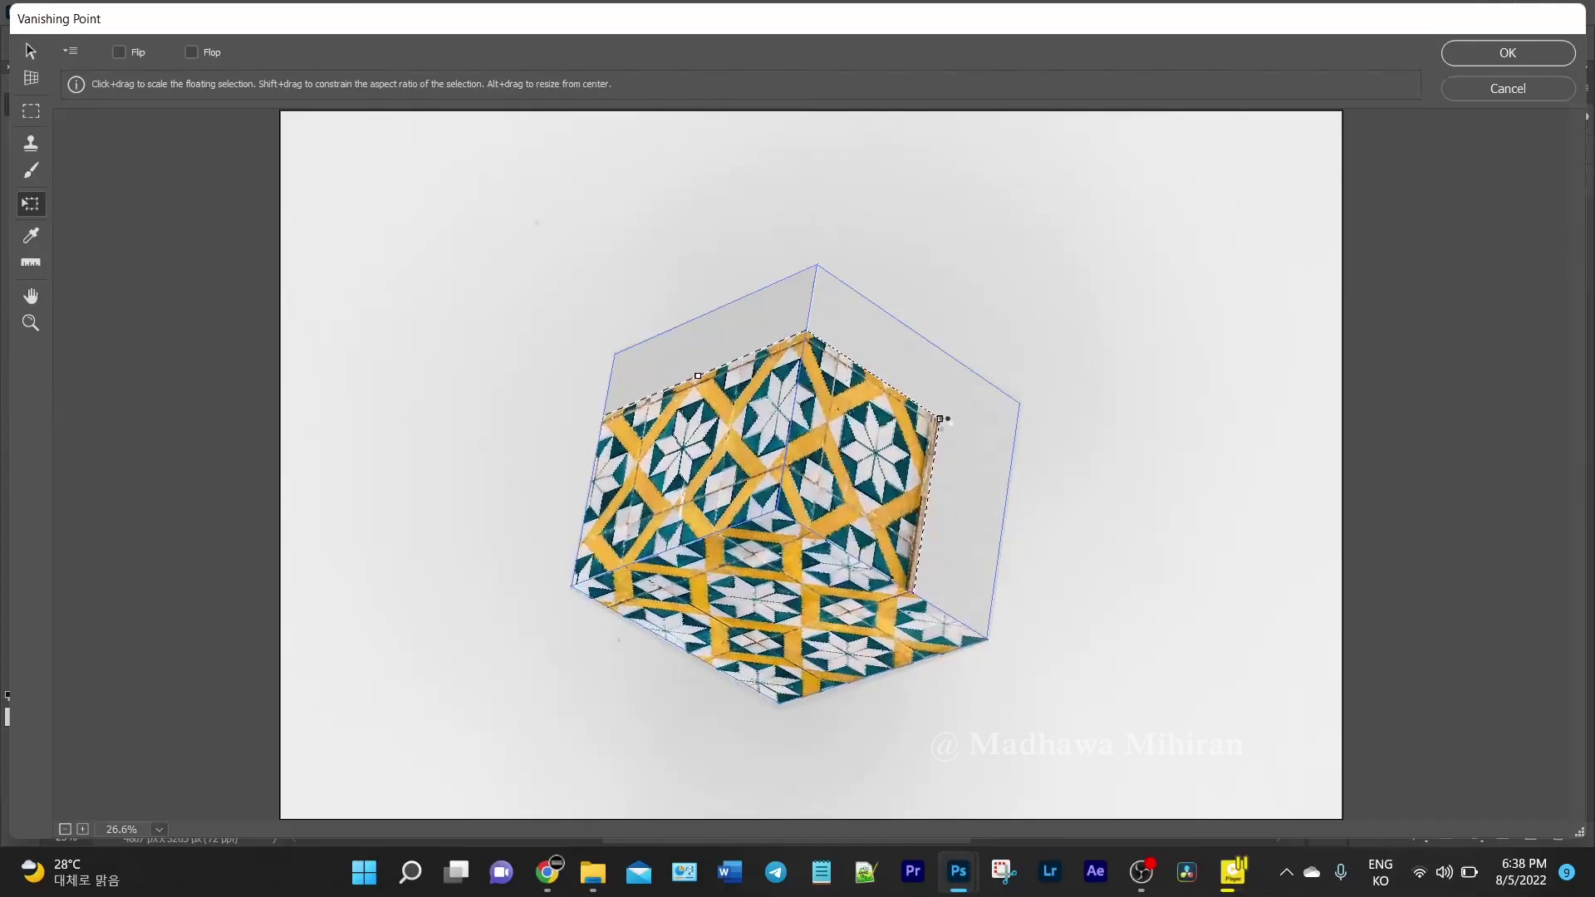
drag(849, 482, 970, 422)
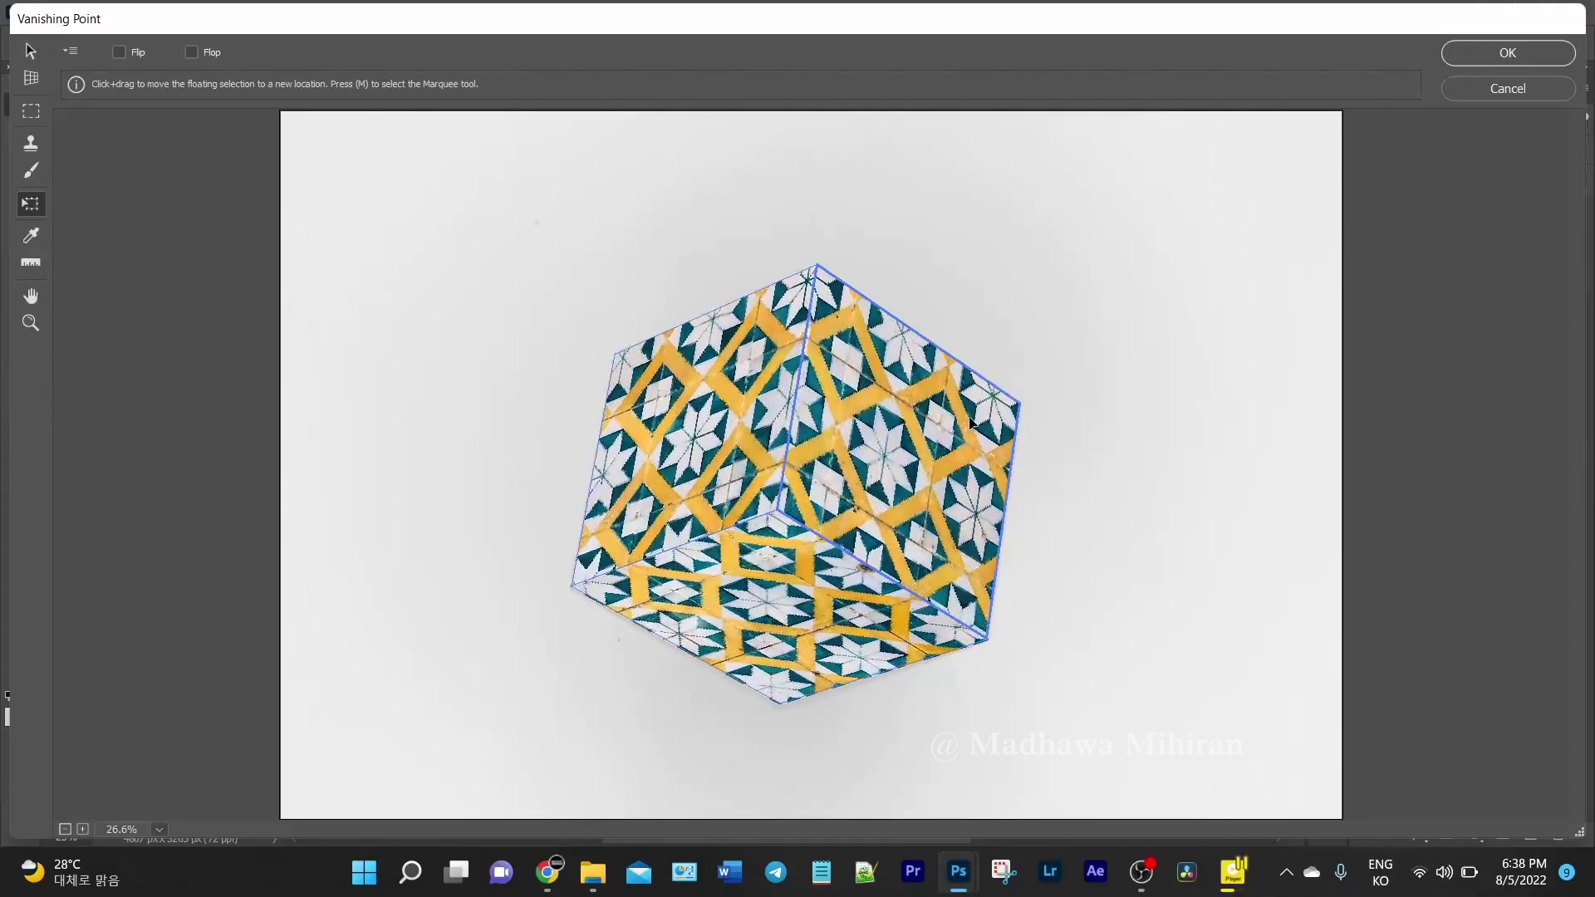
click(1508, 57)
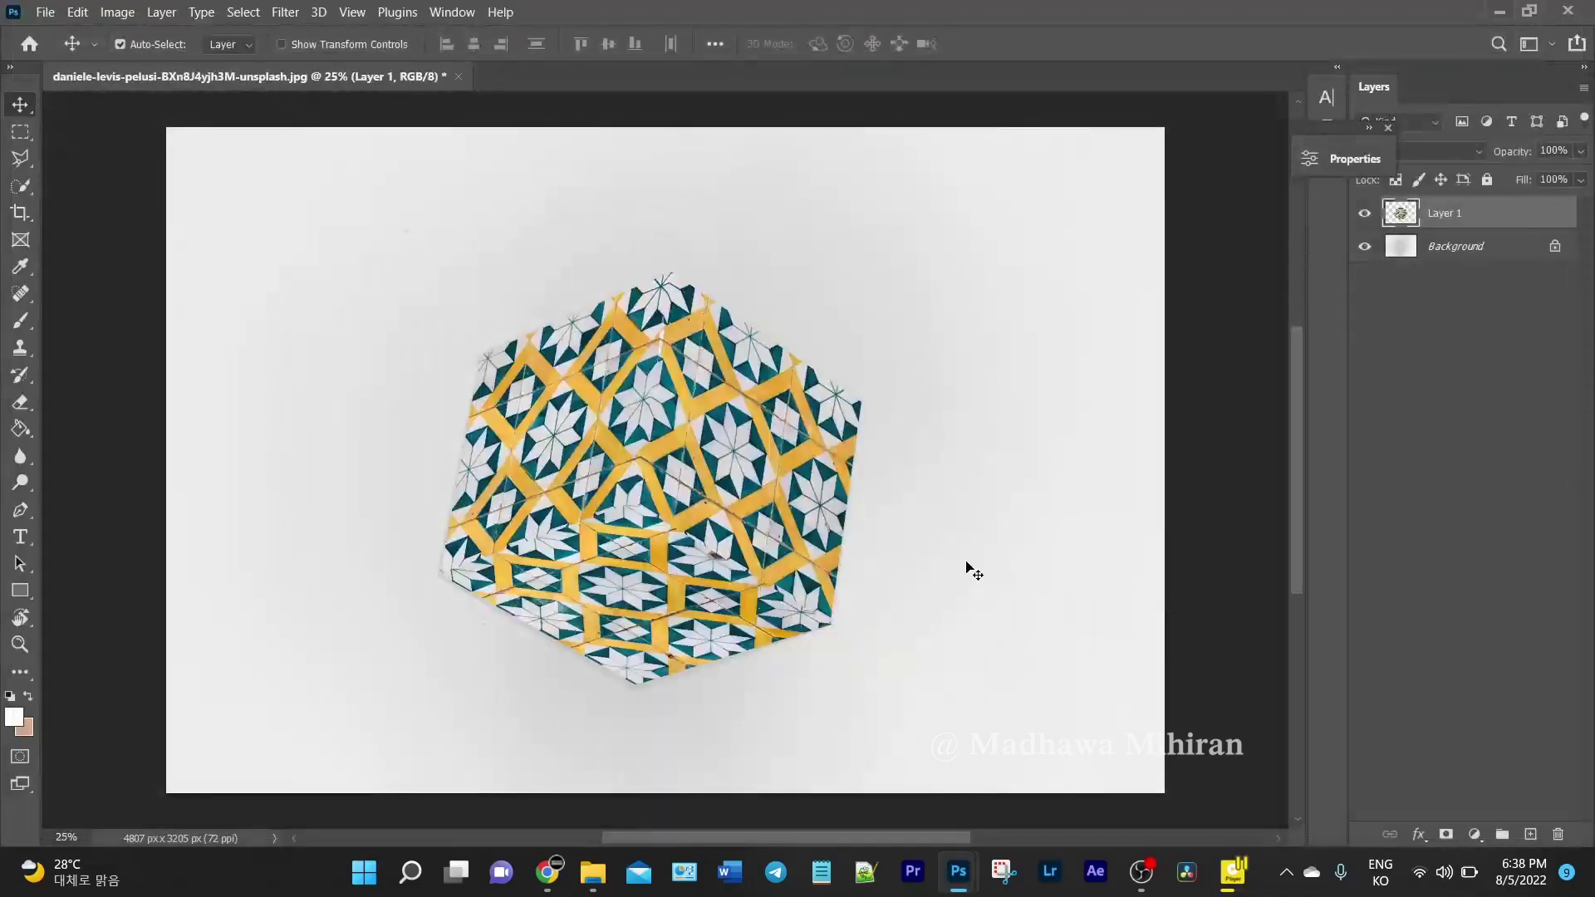